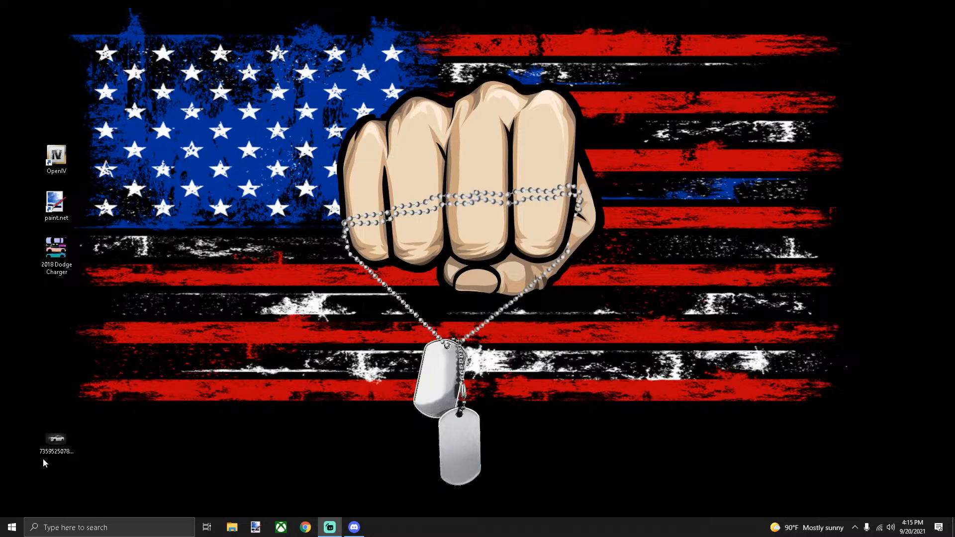
Preview the sheriff car photo, open it in paint.net, and minimize paint.net to the desktop
double_click(56, 441)
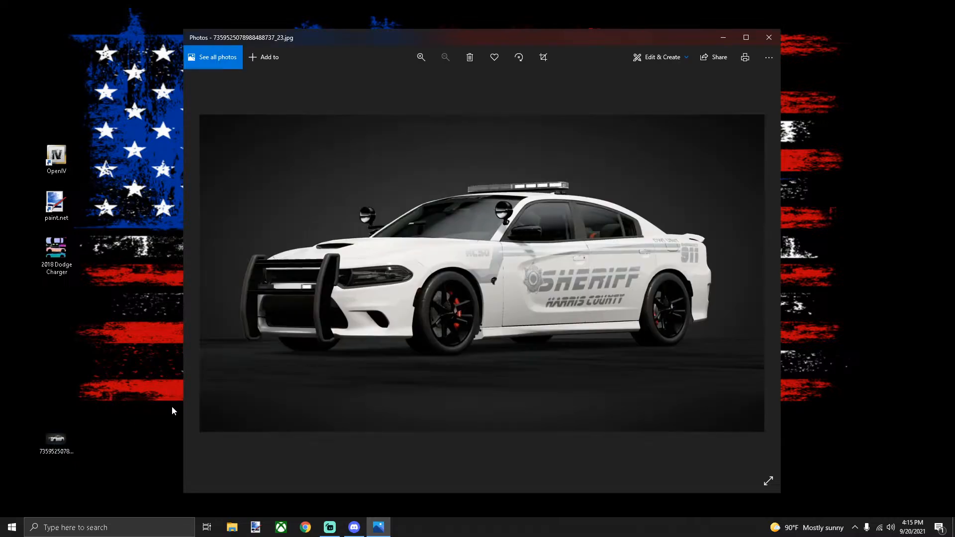
double_click(524, 34)
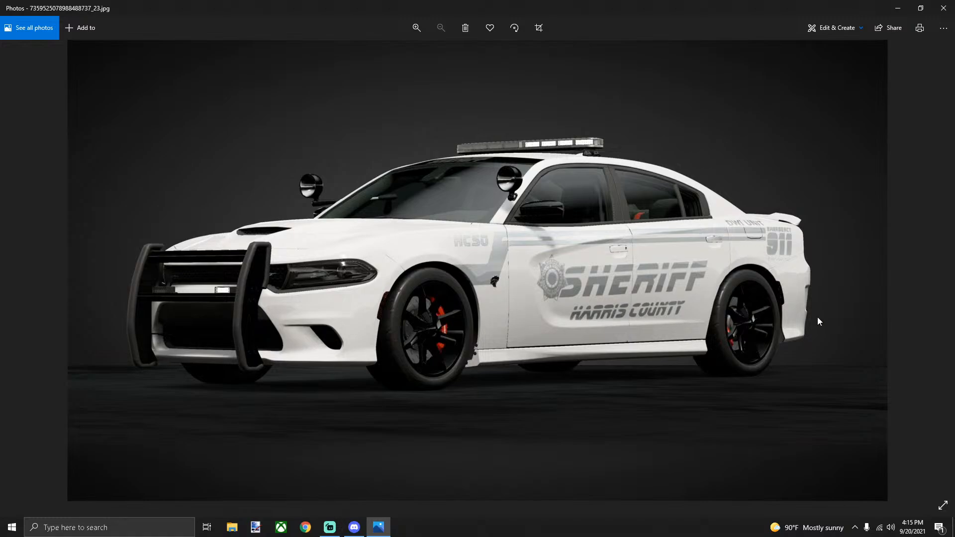
mouse_move(374, 530)
click(944, 9)
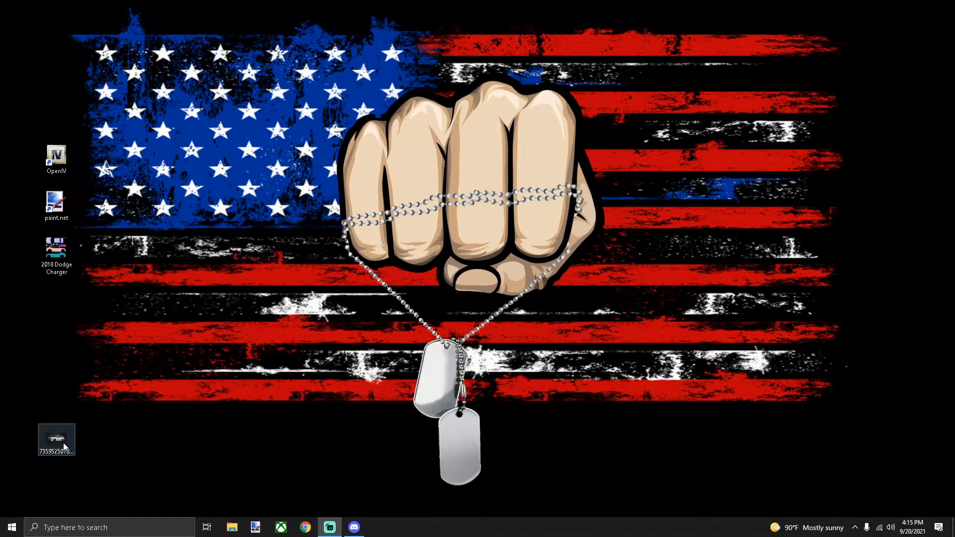
mouse_move(63, 445)
mouse_down()
mouse_move(76, 216)
mouse_move(55, 204)
mouse_up()
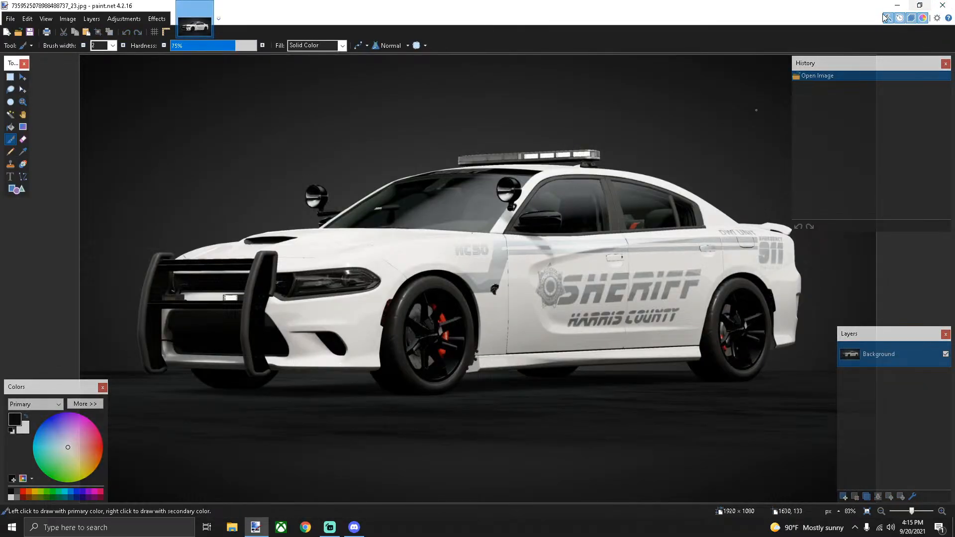
click(898, 5)
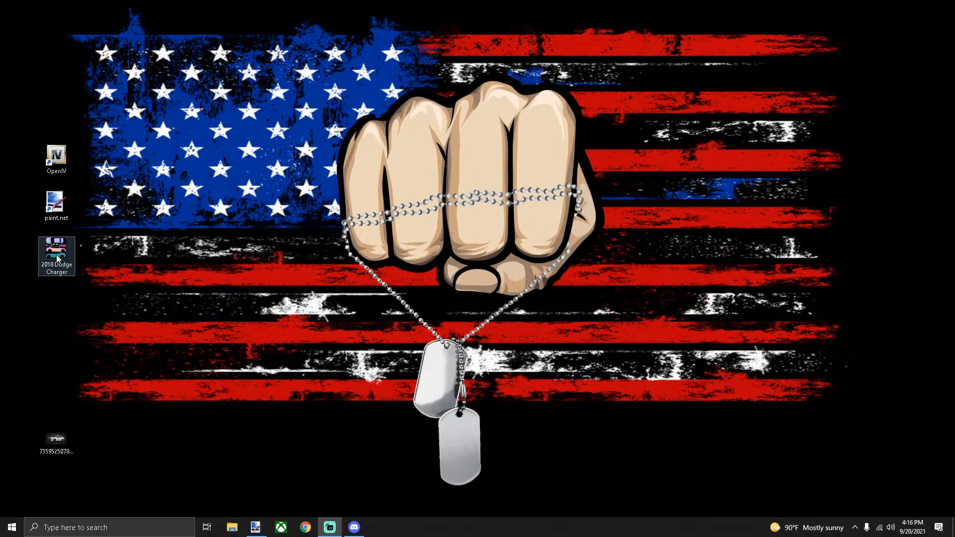
Open the 2018 Dodge Charger template and resize it to 100 pixels/cm, keeping 4096 × 4096
drag(56, 258, 55, 213)
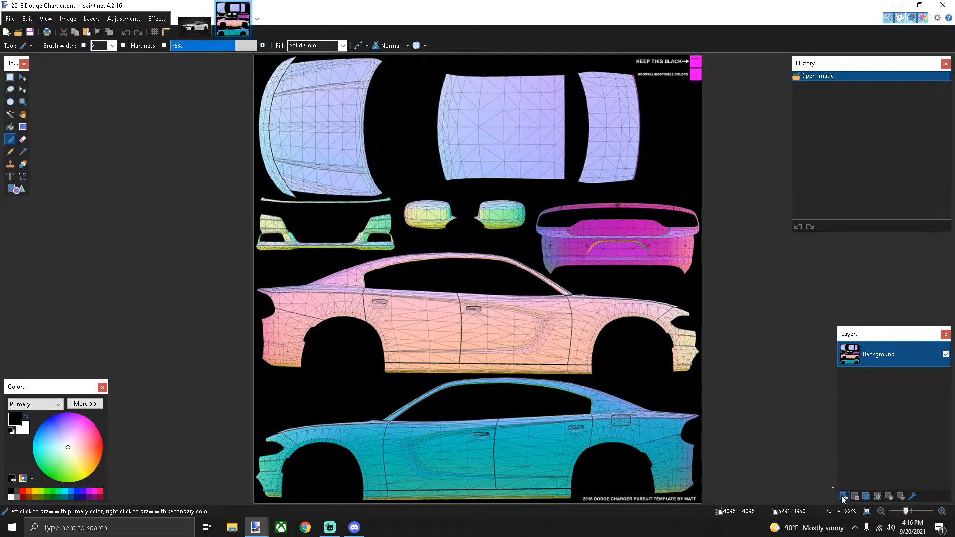
click(71, 20)
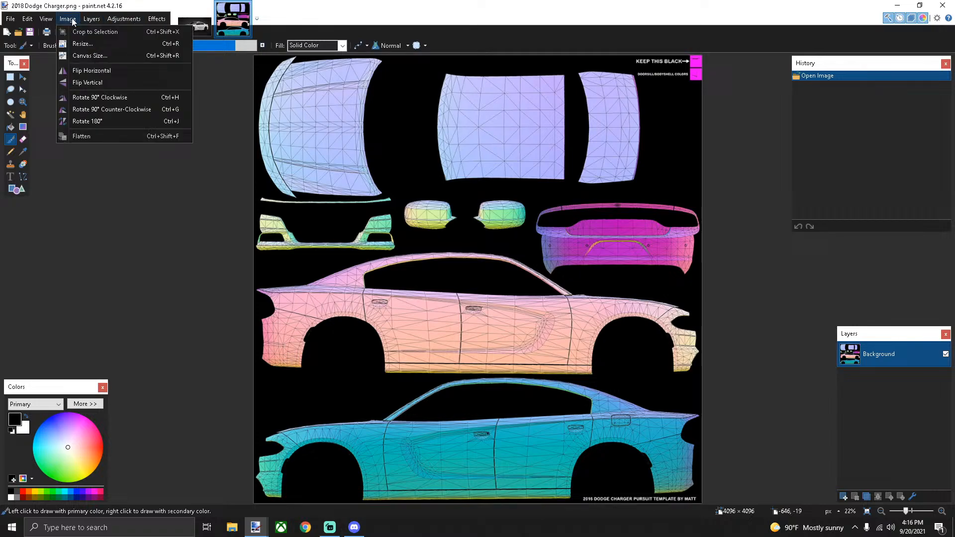
click(82, 43)
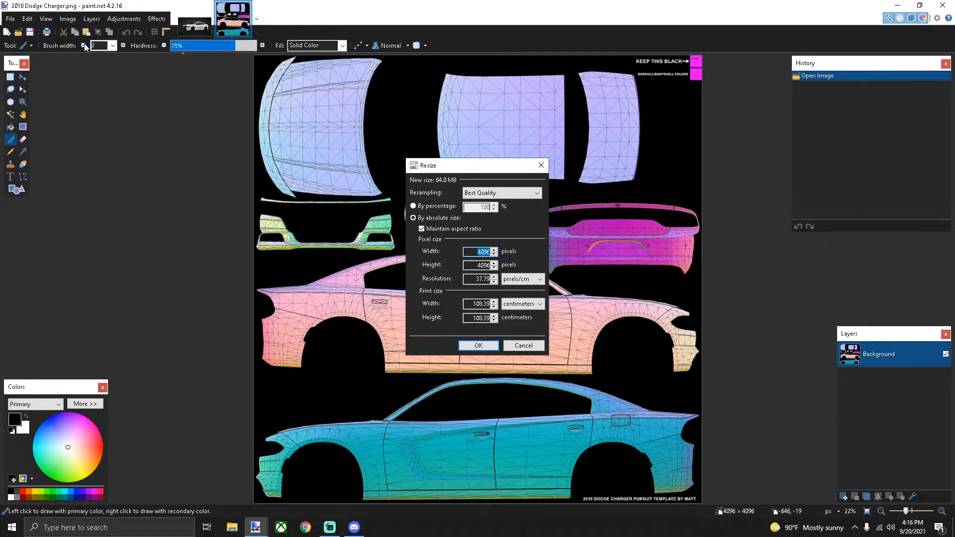
double_click(474, 279)
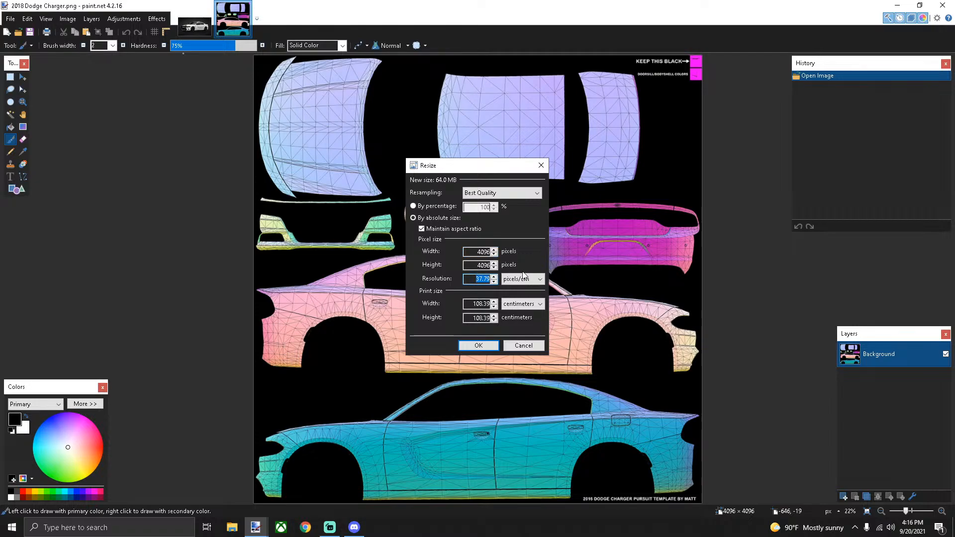
text(100)
click(533, 282)
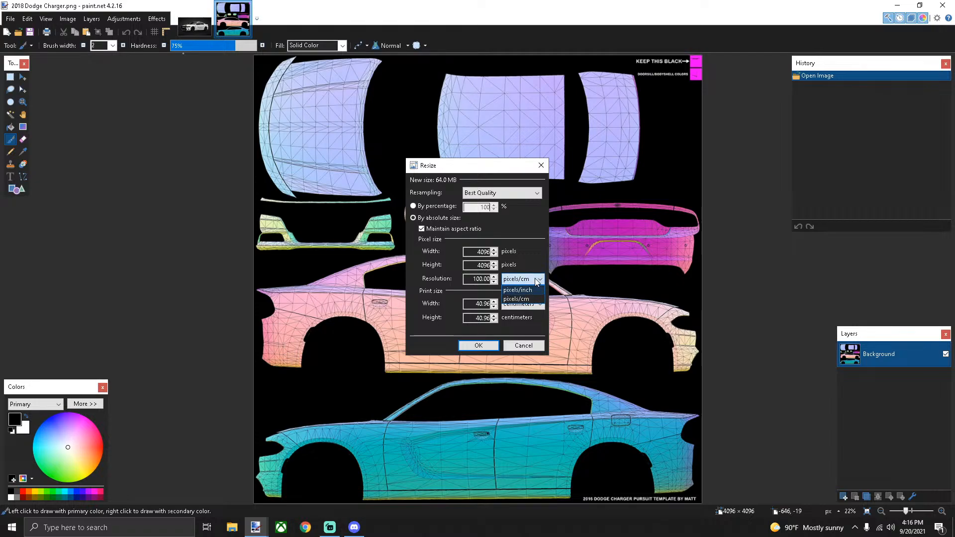
click(536, 278)
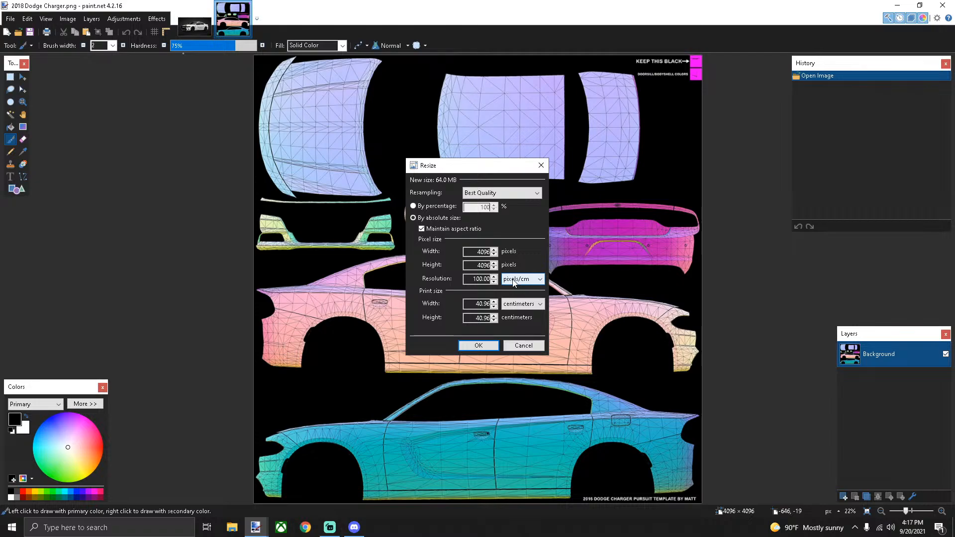
click(478, 345)
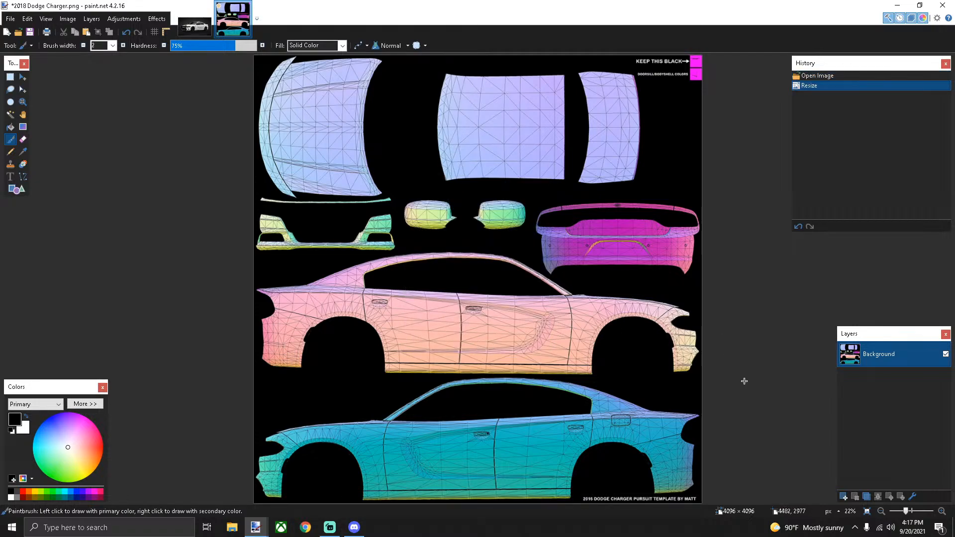
Add a new Layer 2 and fill it entirely with white
click(844, 496)
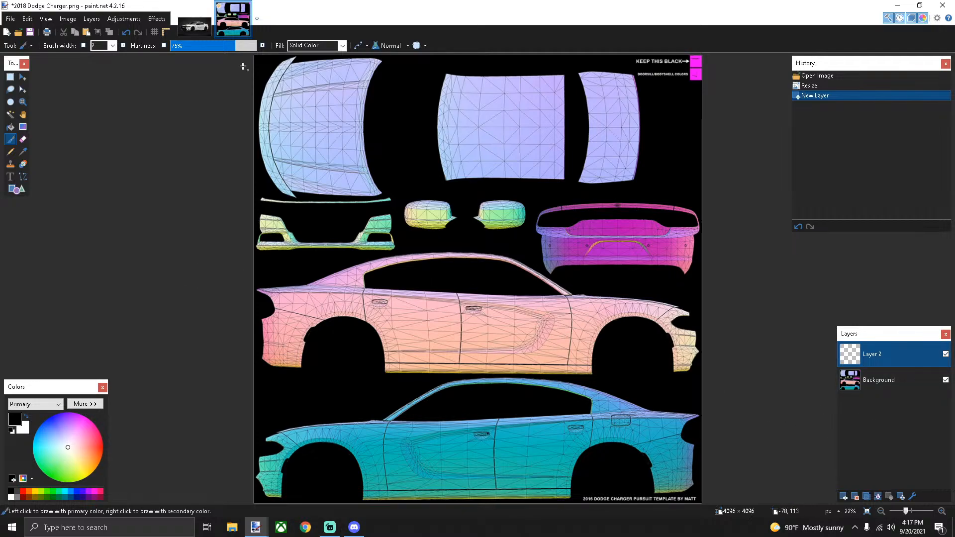
key(ctrl+Tab)
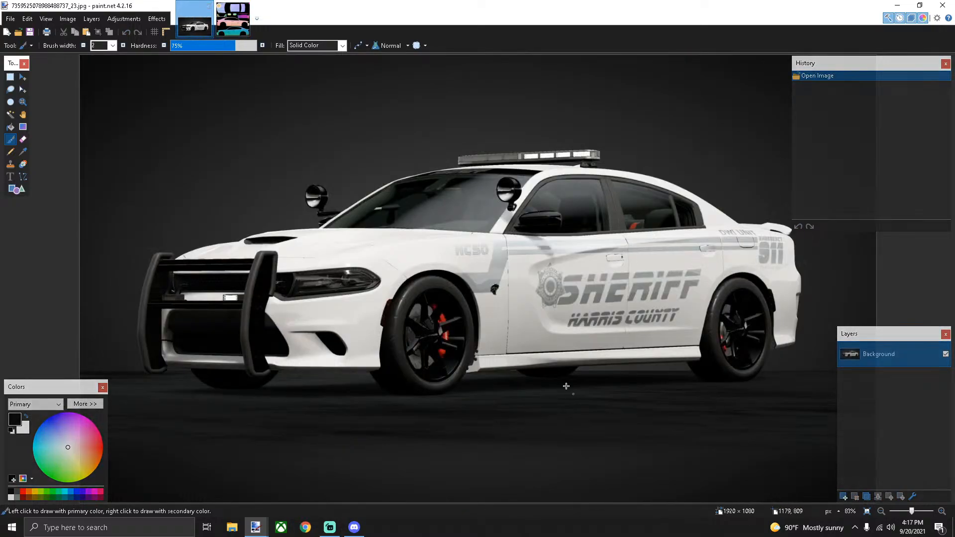
click(233, 19)
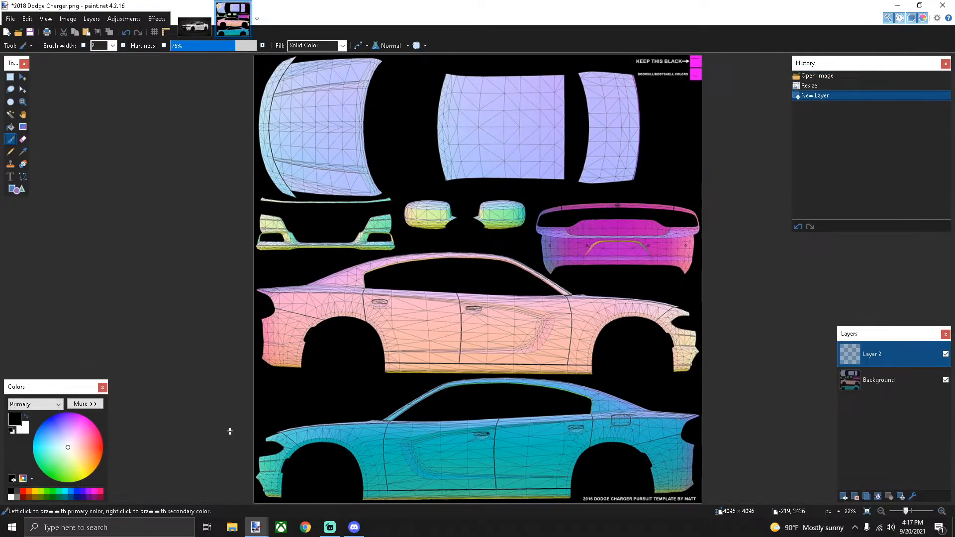
click(28, 418)
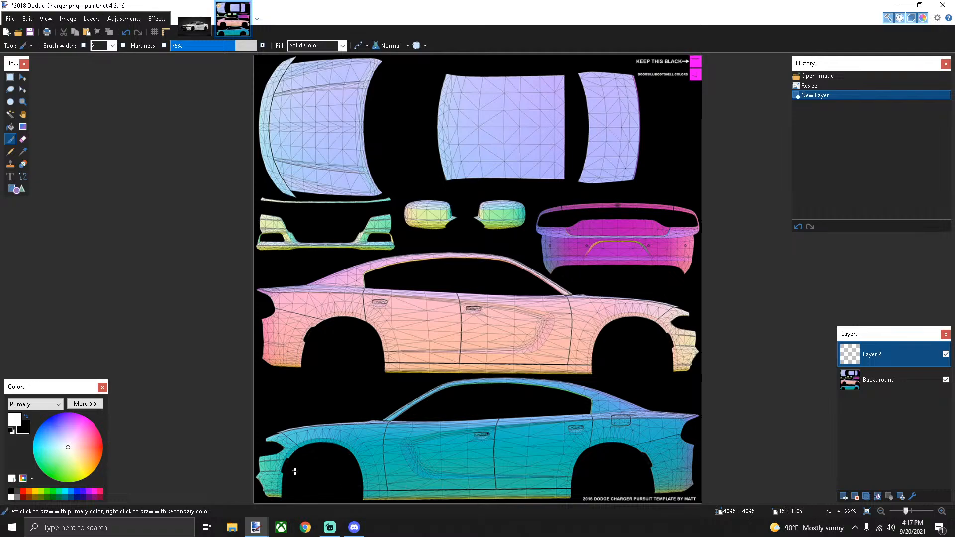
click(11, 129)
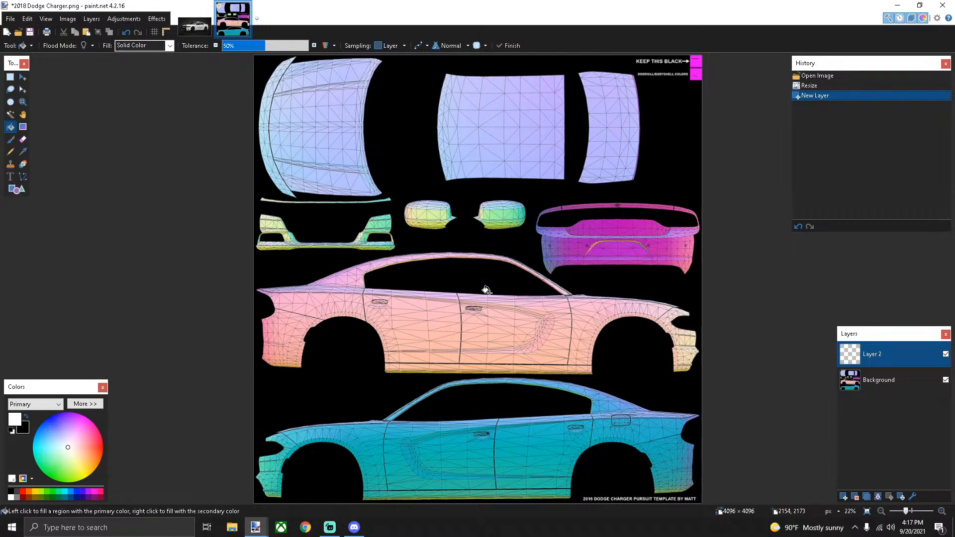
click(487, 291)
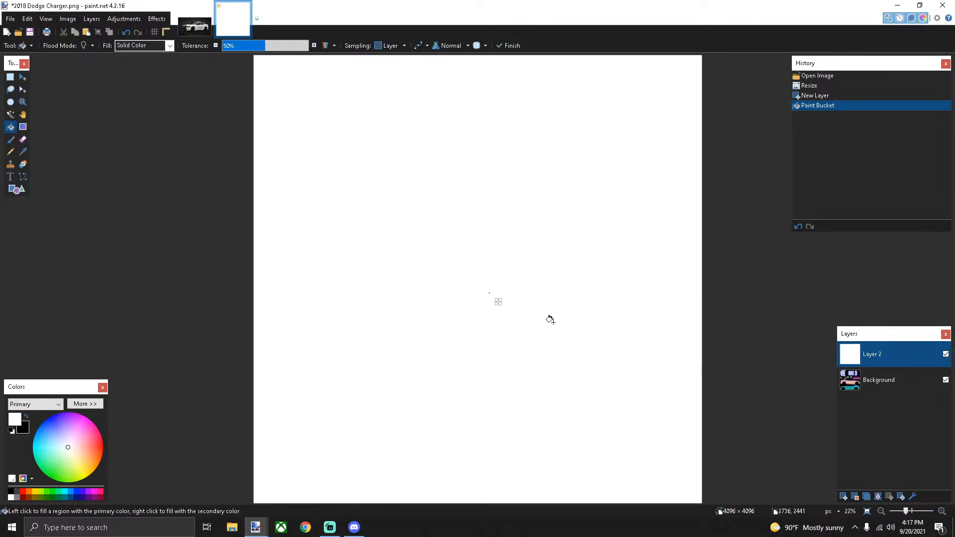
Lower Layer 2's opacity to 144 so the Charger template shows through faintly
click(913, 497)
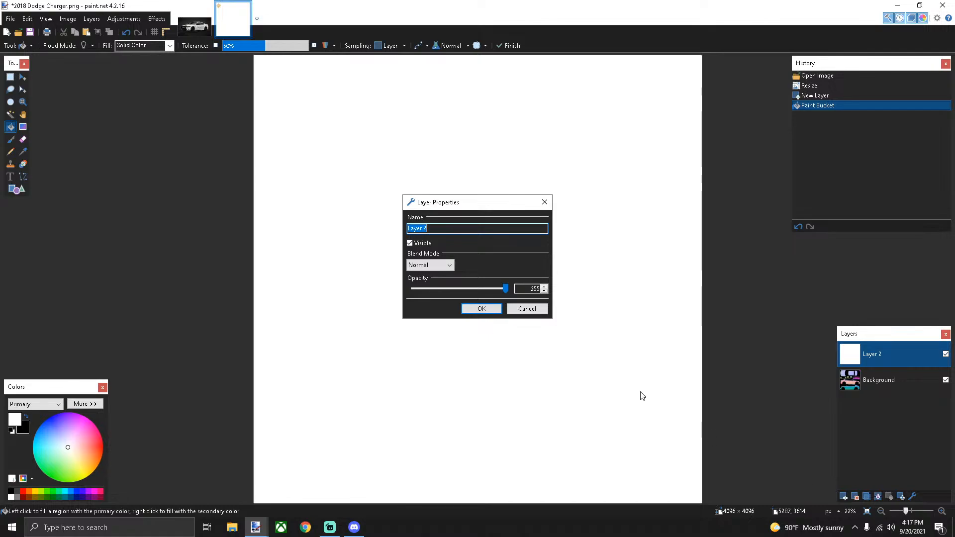
click(526, 289)
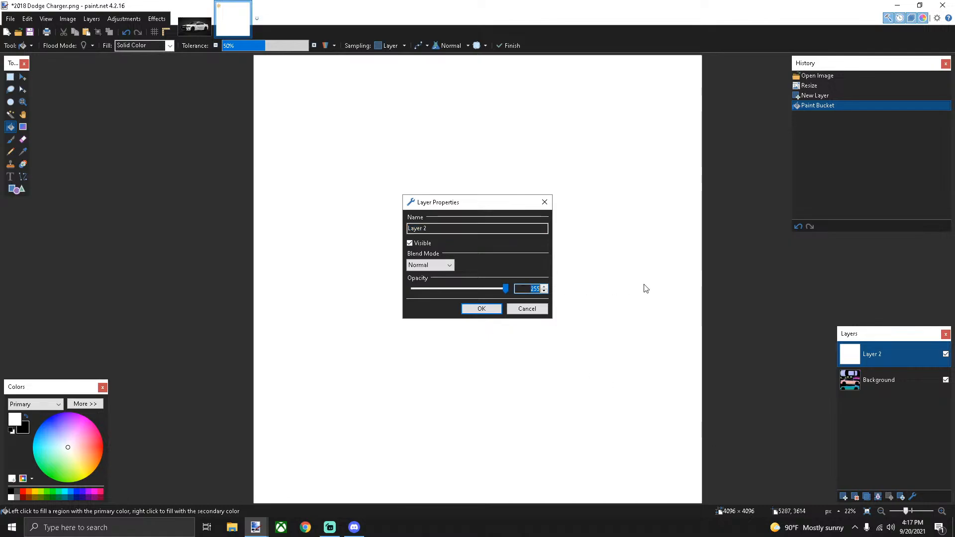
text(144)
key(Return)
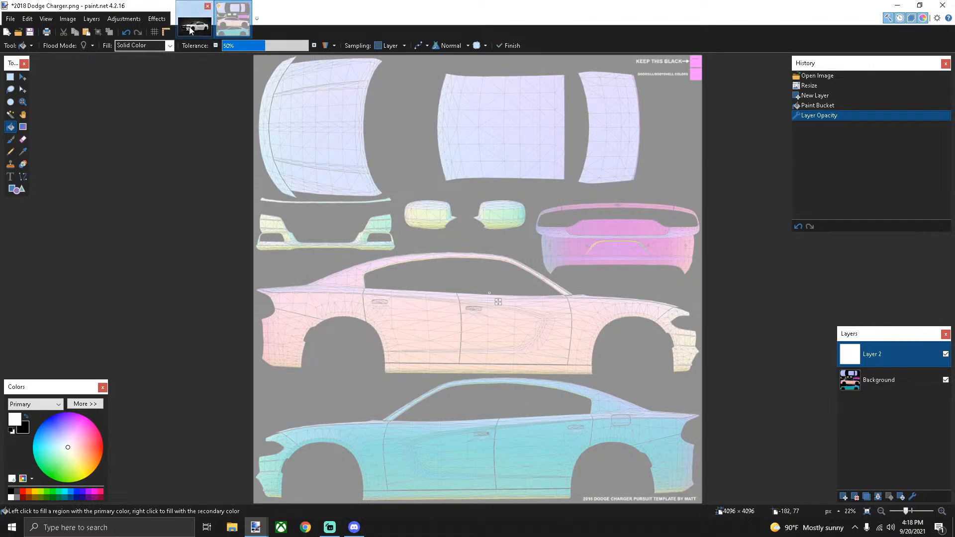
Try a grey fill on Layer 2, undo it, then add an empty Layer 3
click(181, 10)
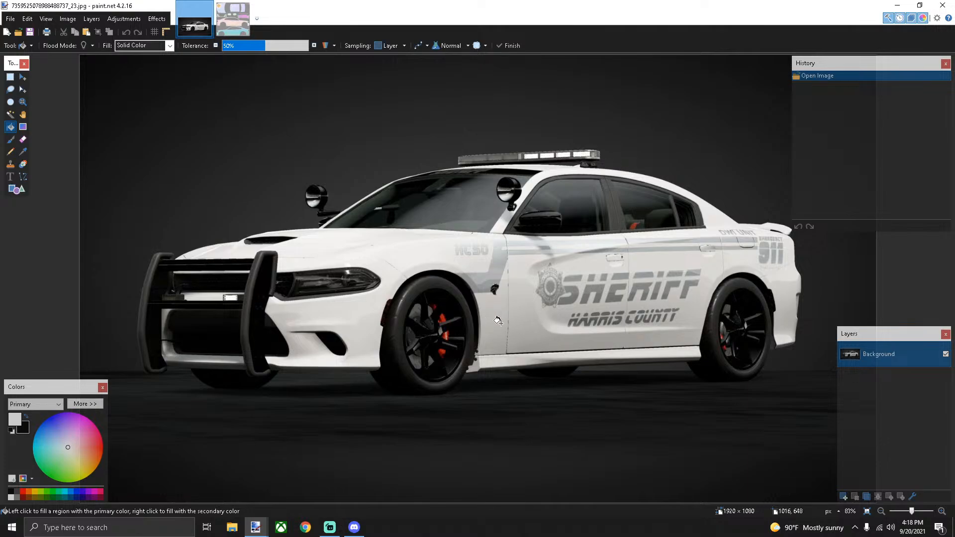
click(244, 24)
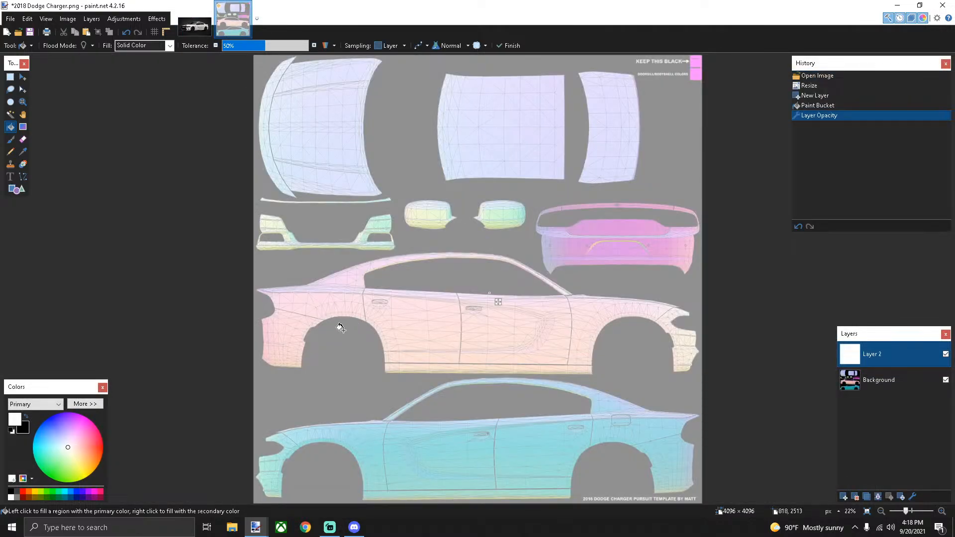
click(17, 494)
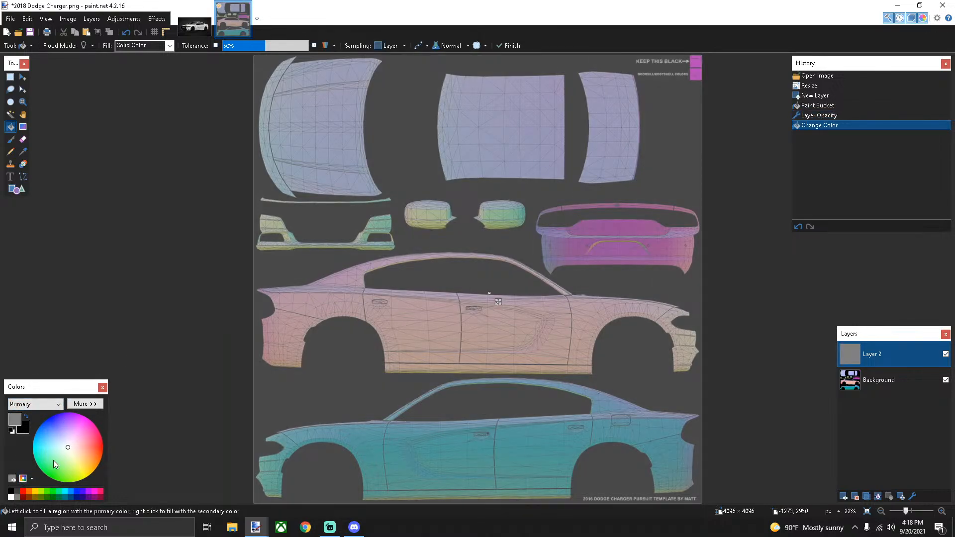
key(ctrl+z)
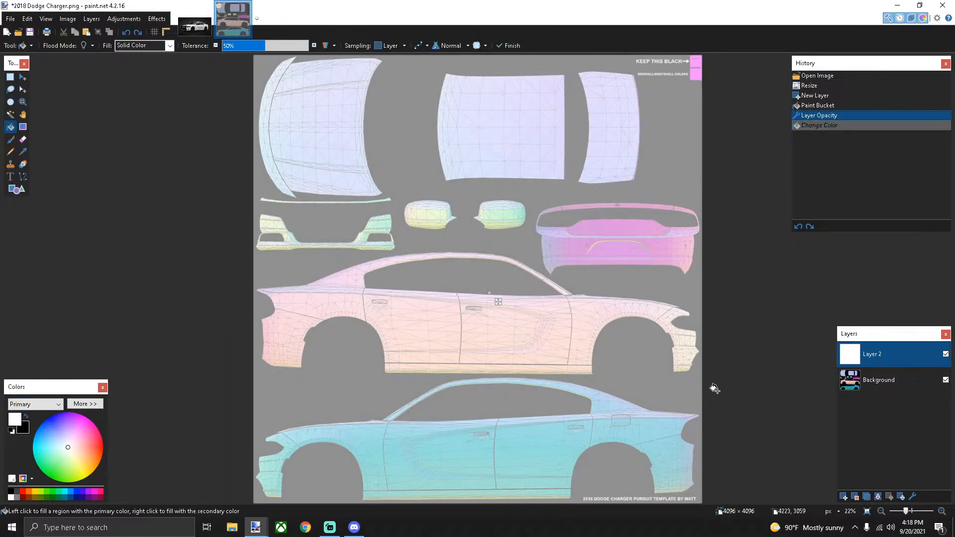
click(844, 497)
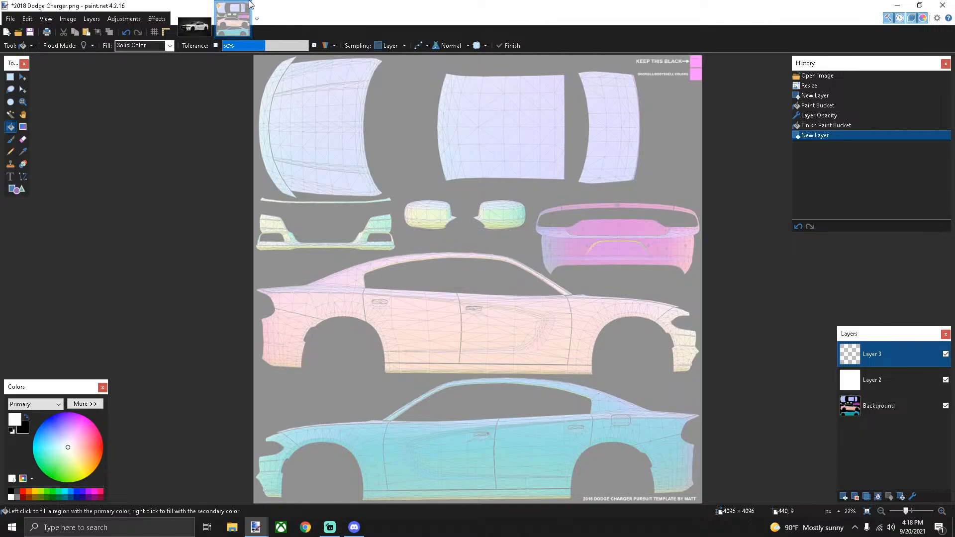
After checking the badge in the sheriff photo, set Layer 3's opacity to 140
click(206, 6)
scroll(552, 295, up, 3)
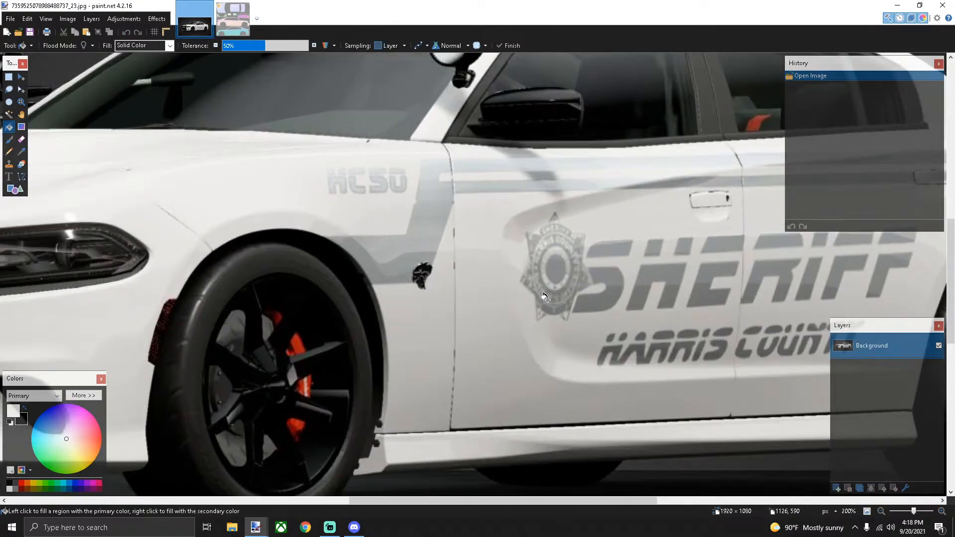
scroll(558, 269, down, 6)
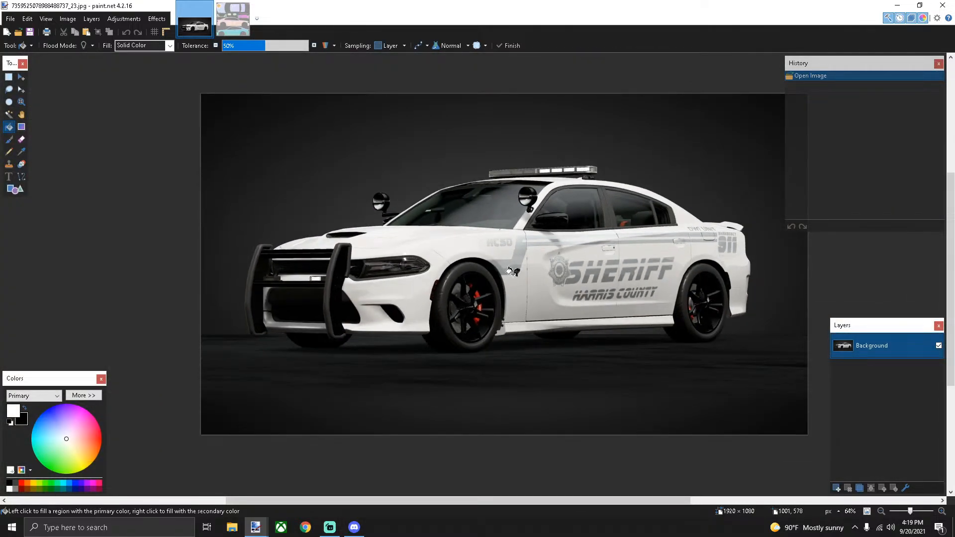
click(232, 18)
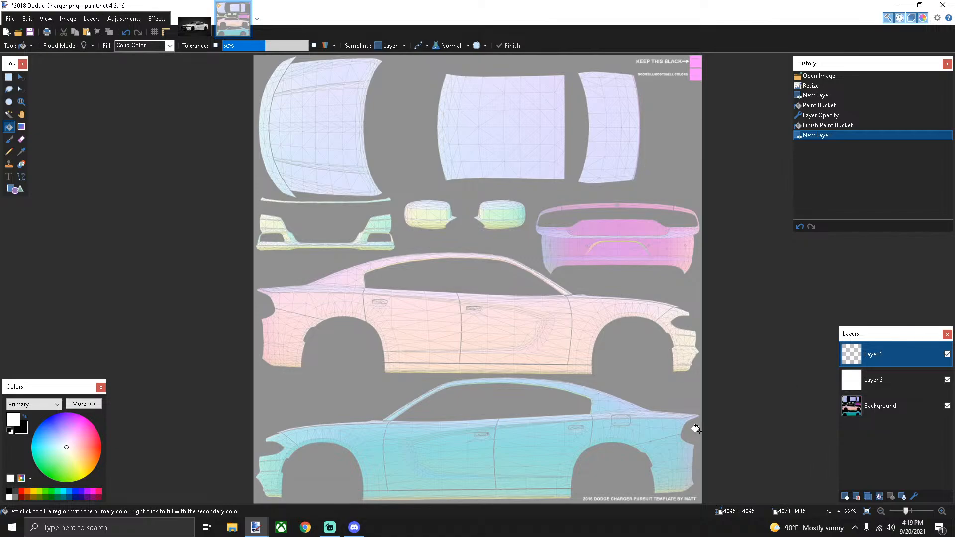
click(915, 496)
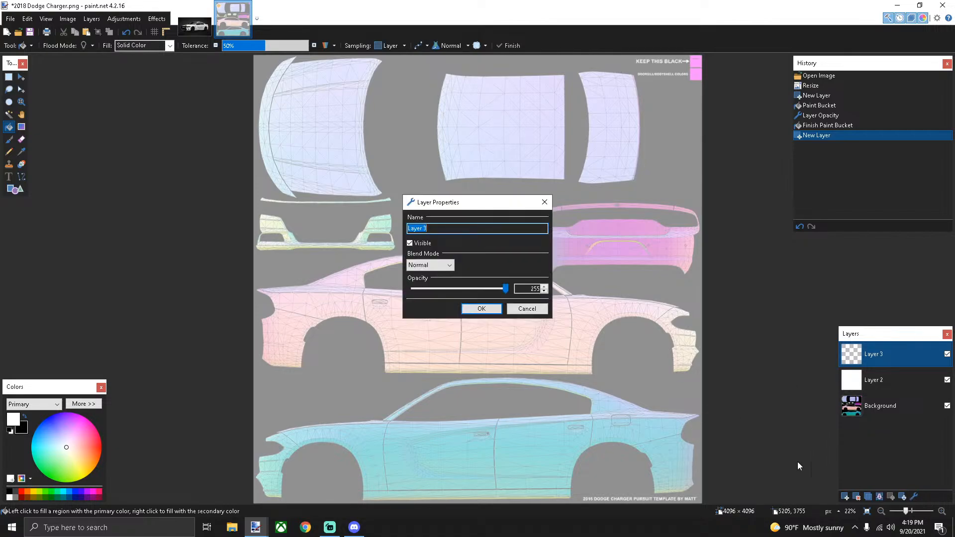
click(530, 288)
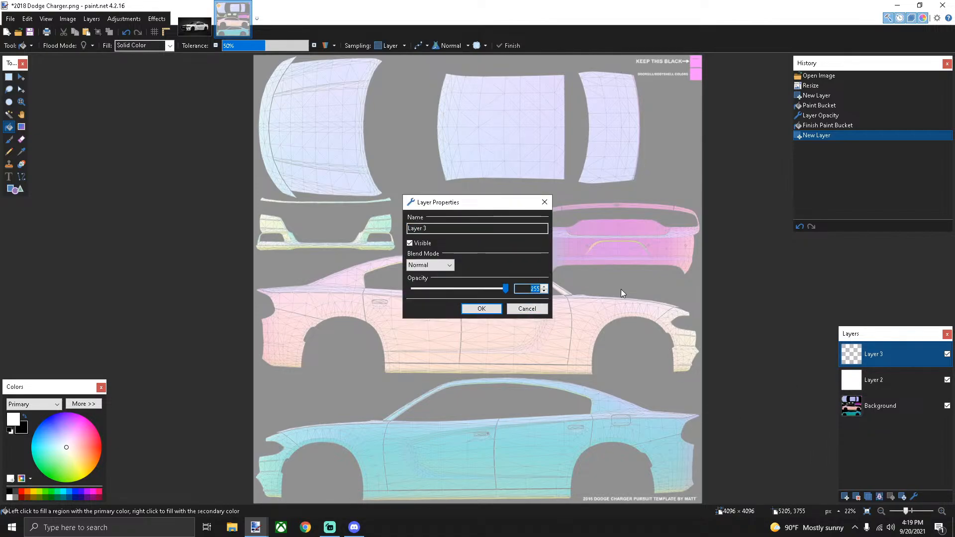
text(140)
key(Return)
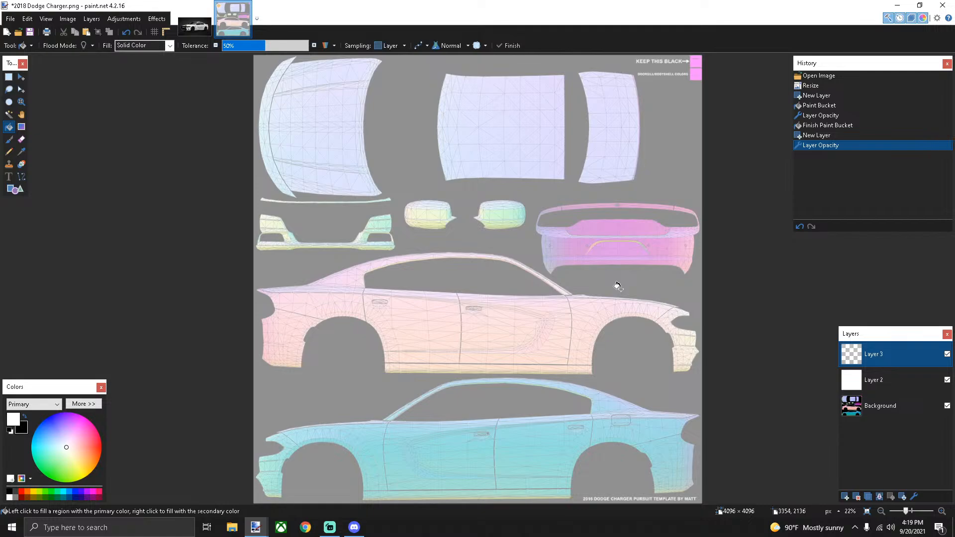
scroll(494, 375, up, 2)
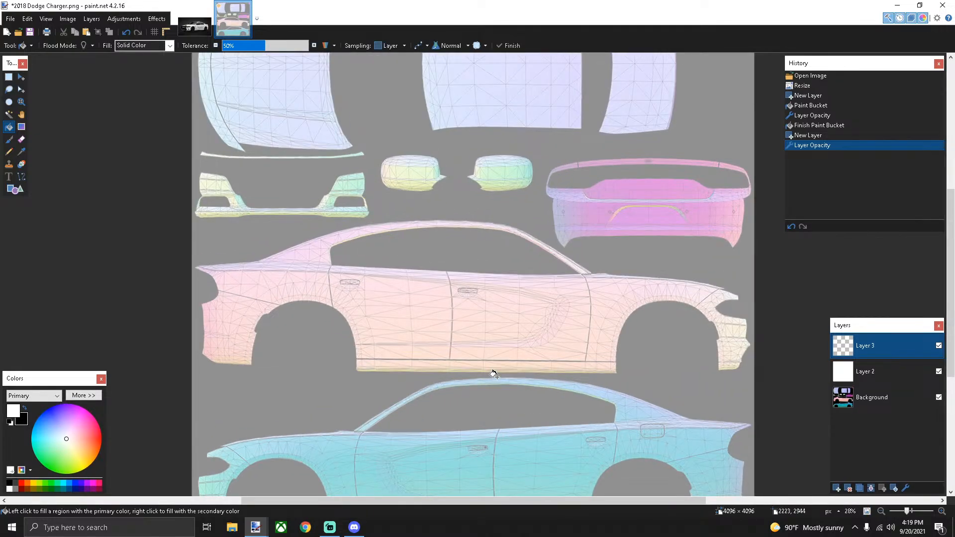
scroll(494, 376, up, 3)
scroll(494, 376, down, 5)
scroll(495, 376, up, 1)
scroll(494, 374, up, 2)
scroll(491, 374, down, 3)
scroll(411, 344, up, 2)
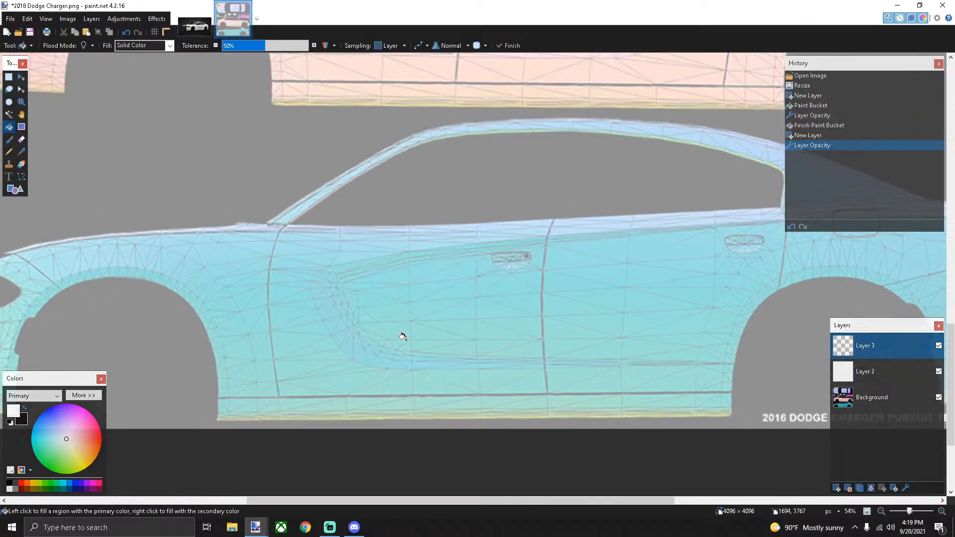
Set up the Line/Curve tool with width 5 and a grey drawing colour
click(187, 32)
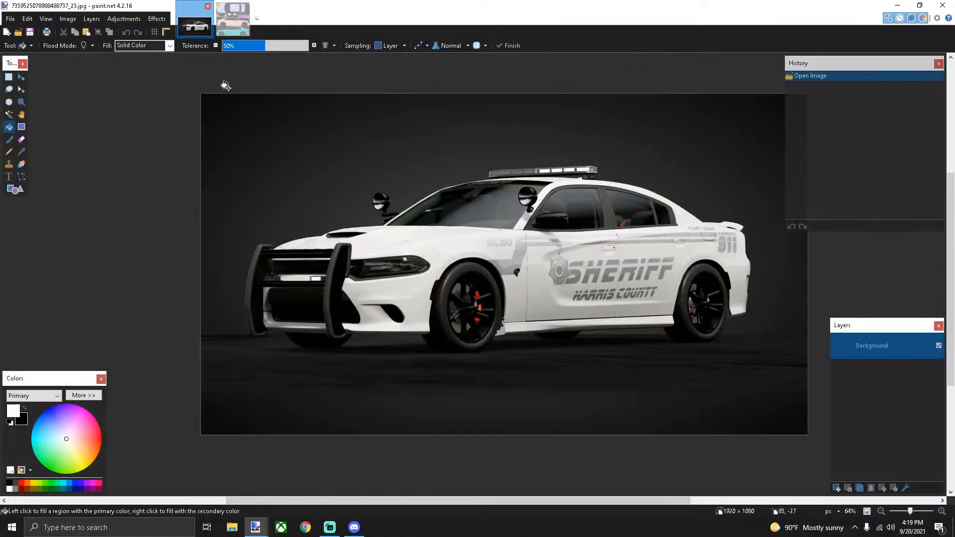
scroll(555, 242, up, 2)
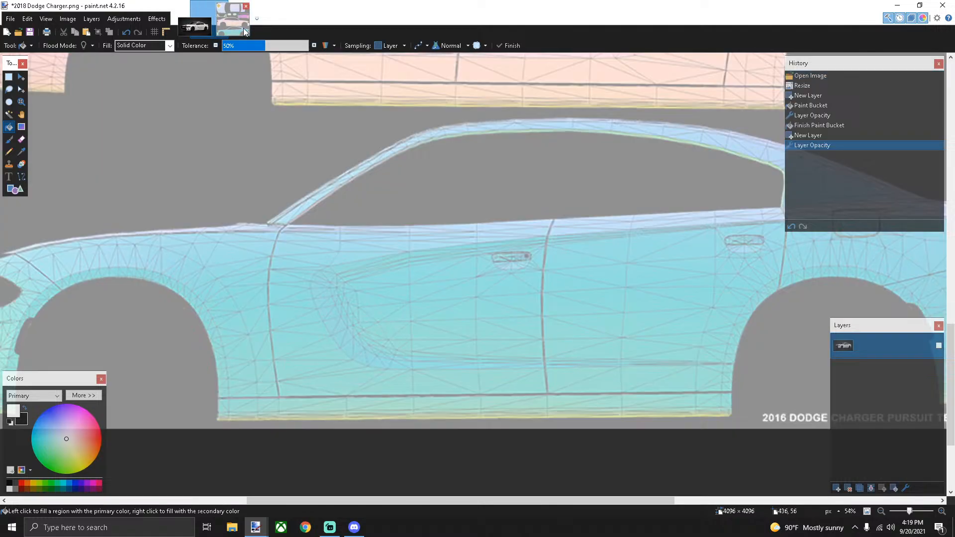
click(238, 25)
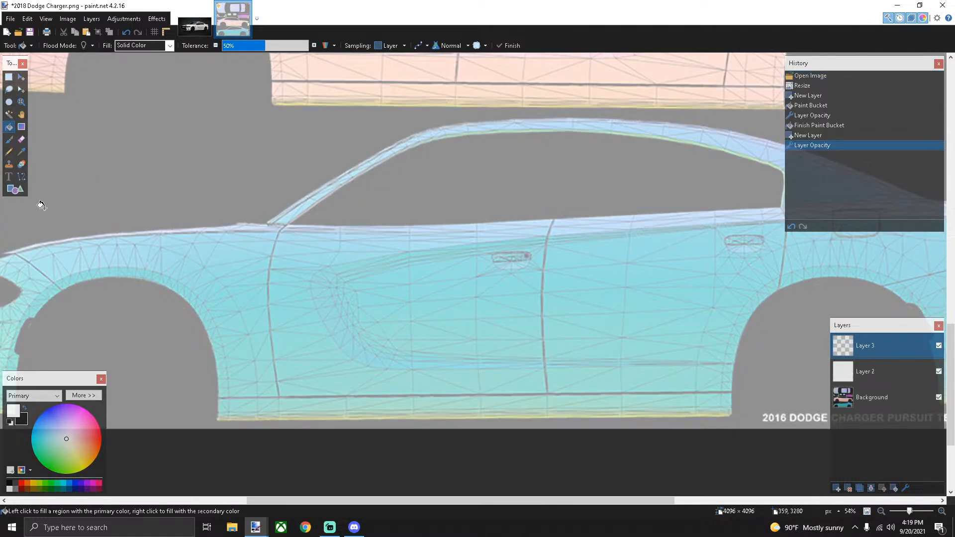
click(21, 179)
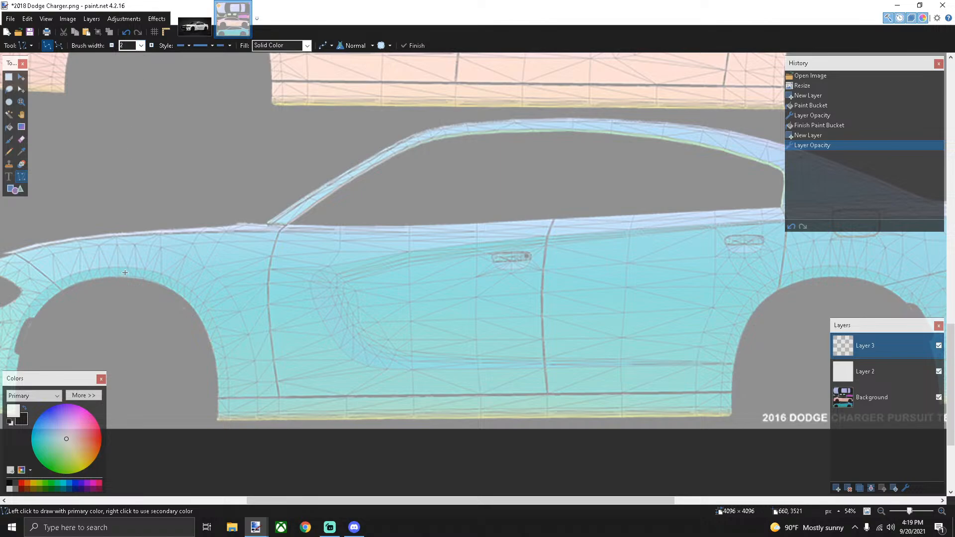
click(142, 45)
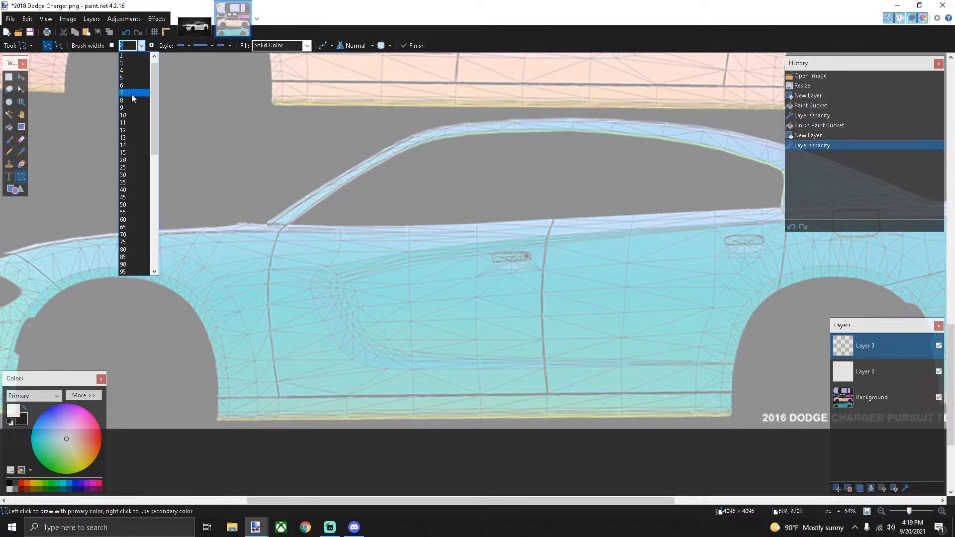
click(128, 79)
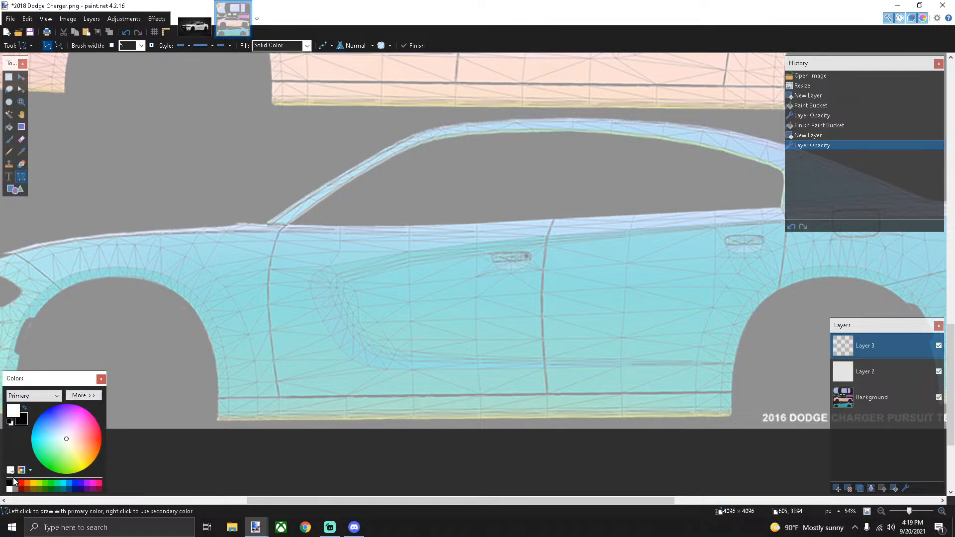
click(14, 489)
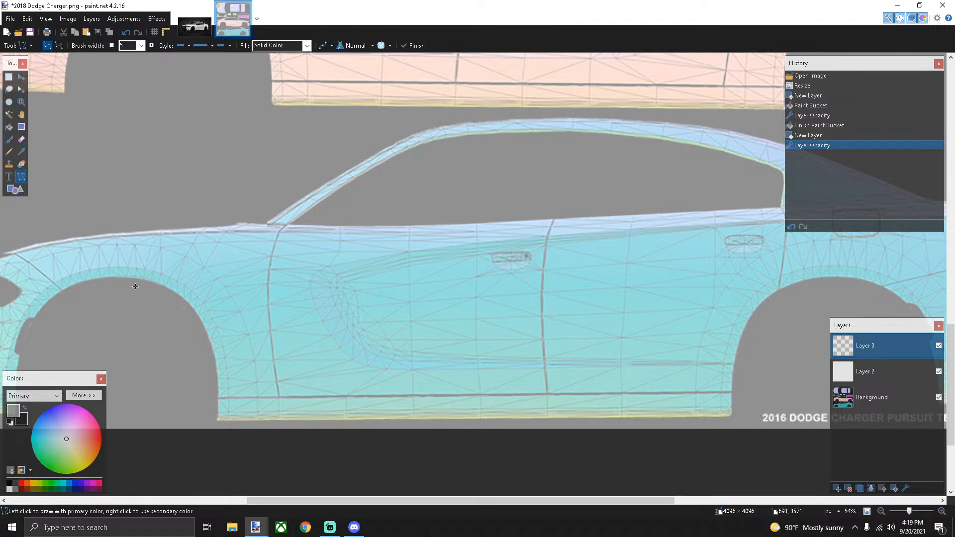
Draw two horizontal grey stripe lines across the front wheel arch, one above the other
drag(147, 289, 222, 287)
click(194, 20)
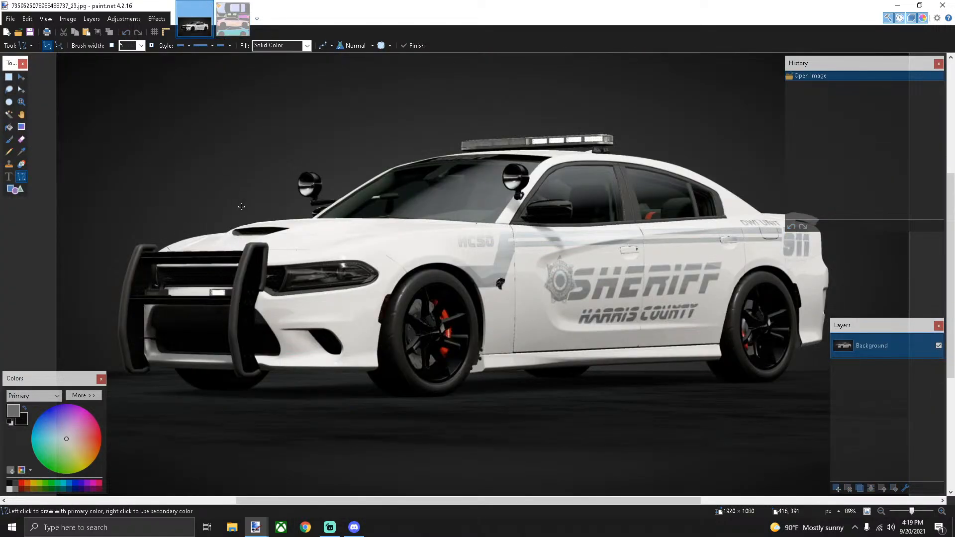
click(232, 19)
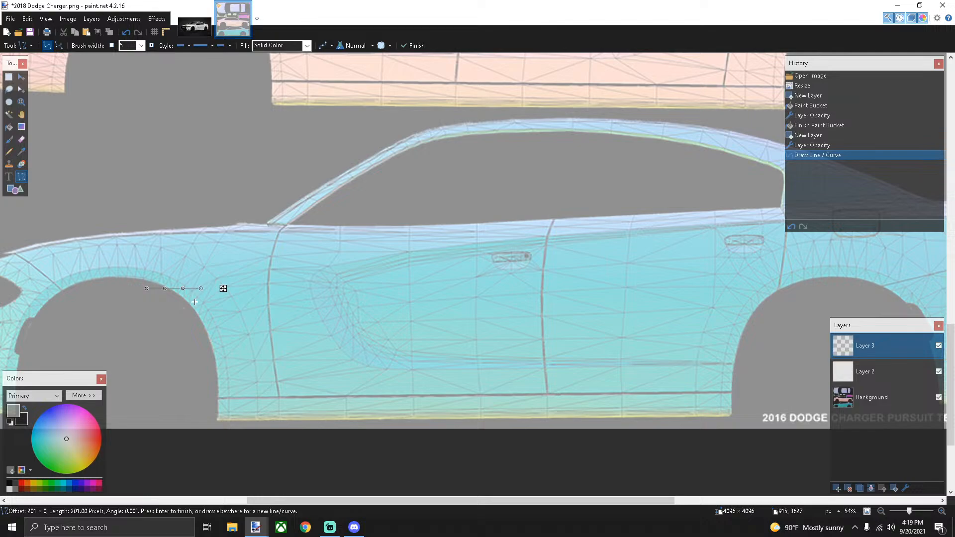
key(ctrl+z)
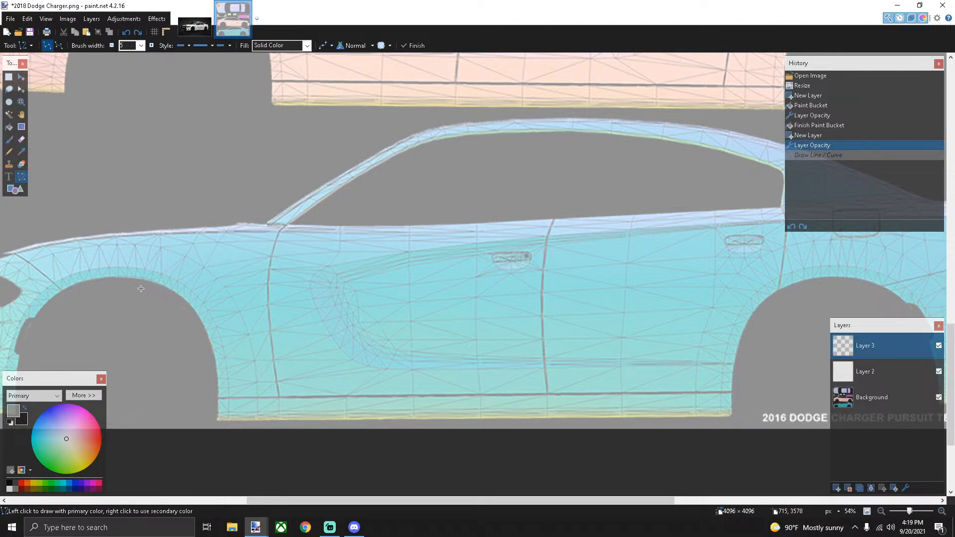
drag(141, 289, 219, 290)
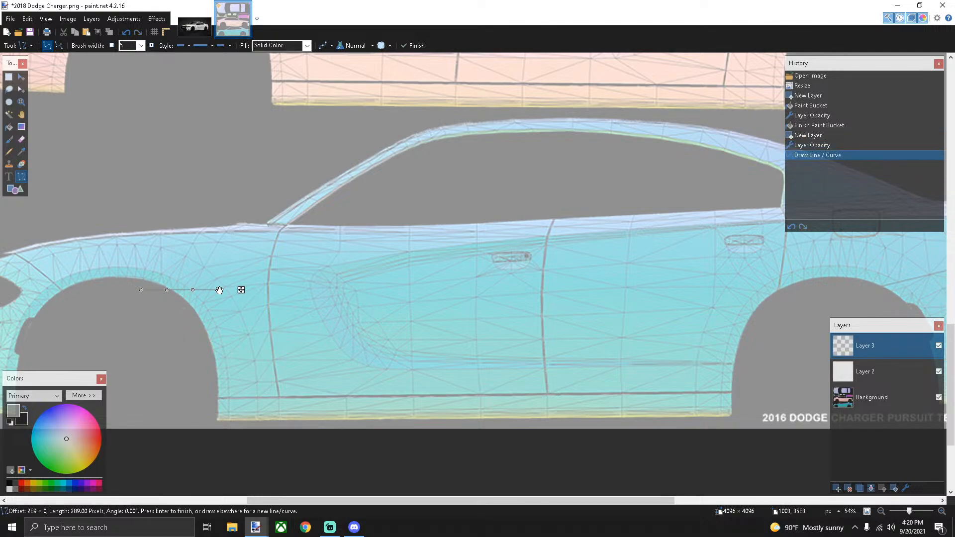
drag(155, 317, 255, 318)
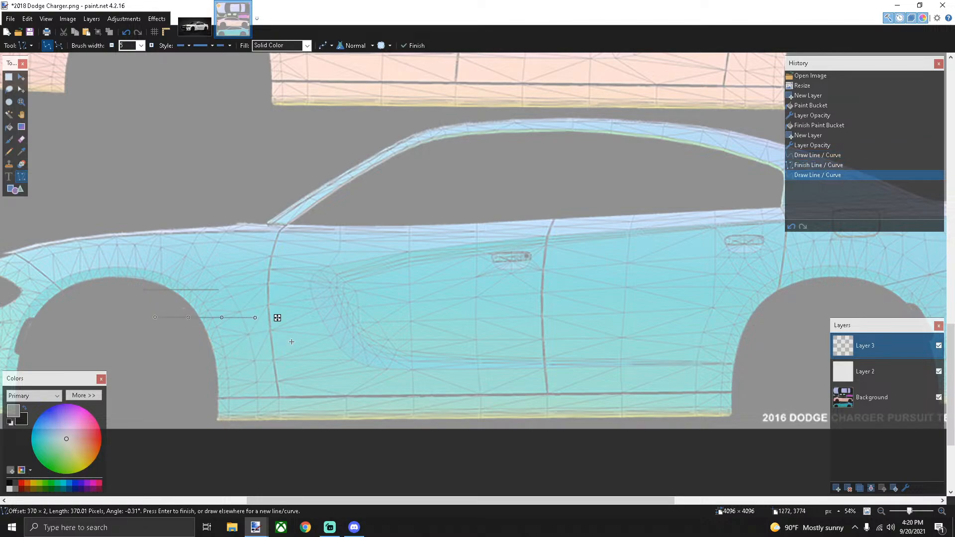
click(198, 25)
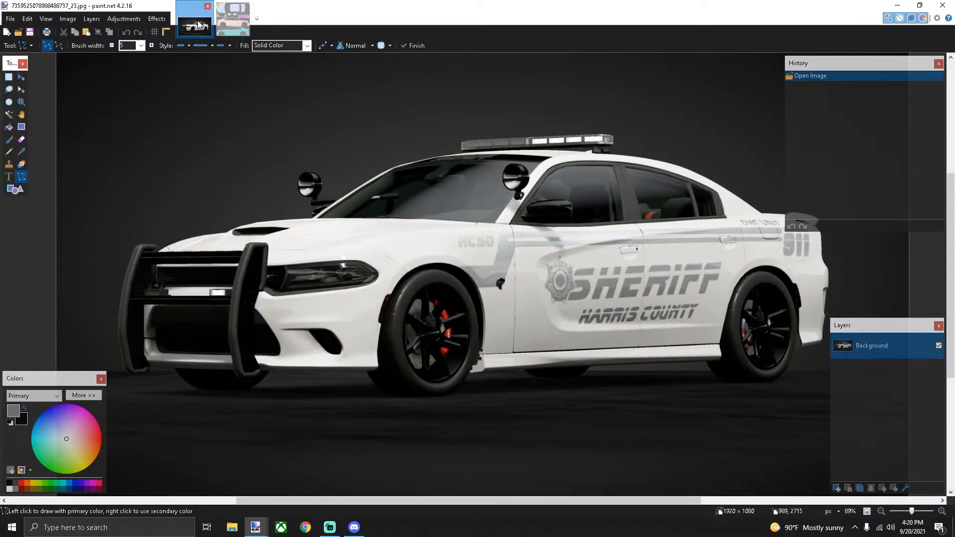
click(223, 25)
Draw a diagonal stripe segment rising up-right from the upper line
scroll(213, 282, up, 2)
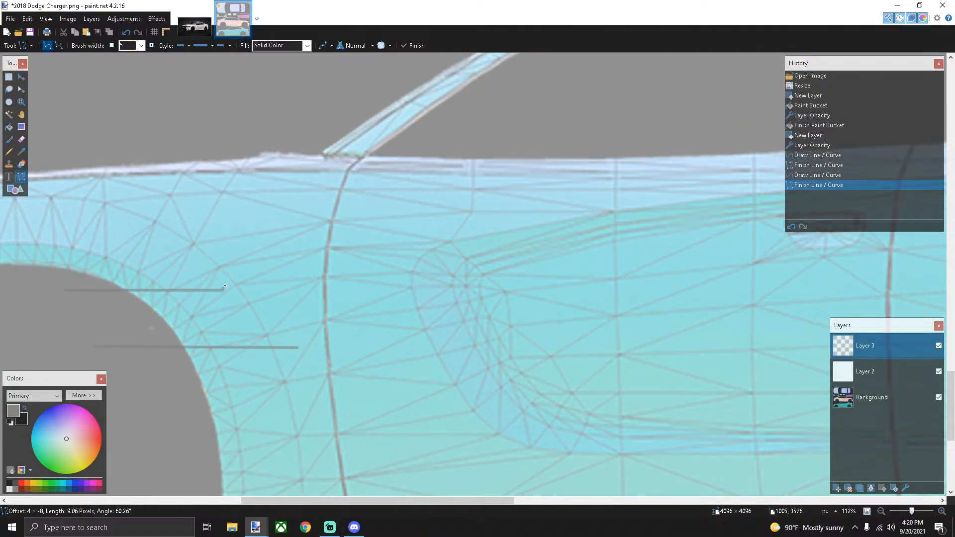
drag(222, 290, 227, 282)
key(ctrl+z)
scroll(225, 288, up, 1)
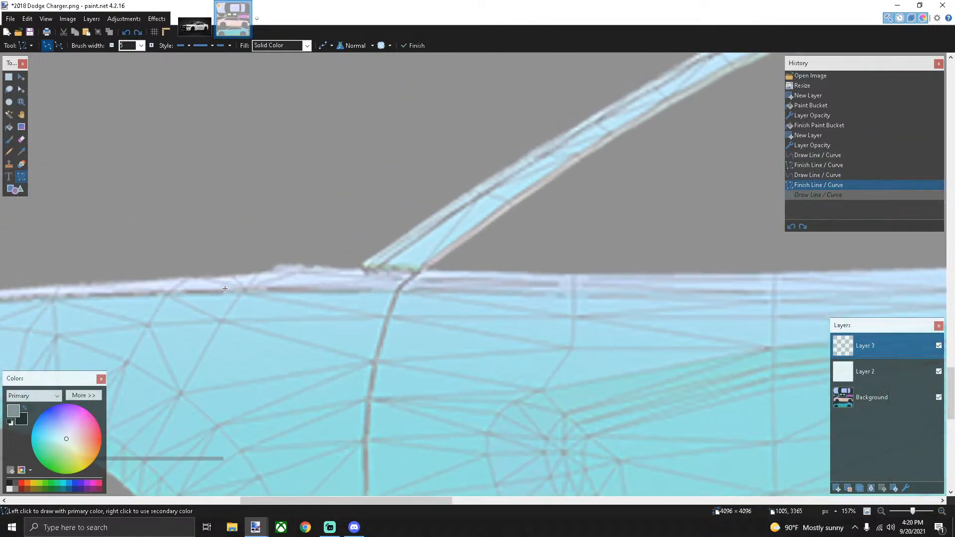
scroll(225, 291, up, 4)
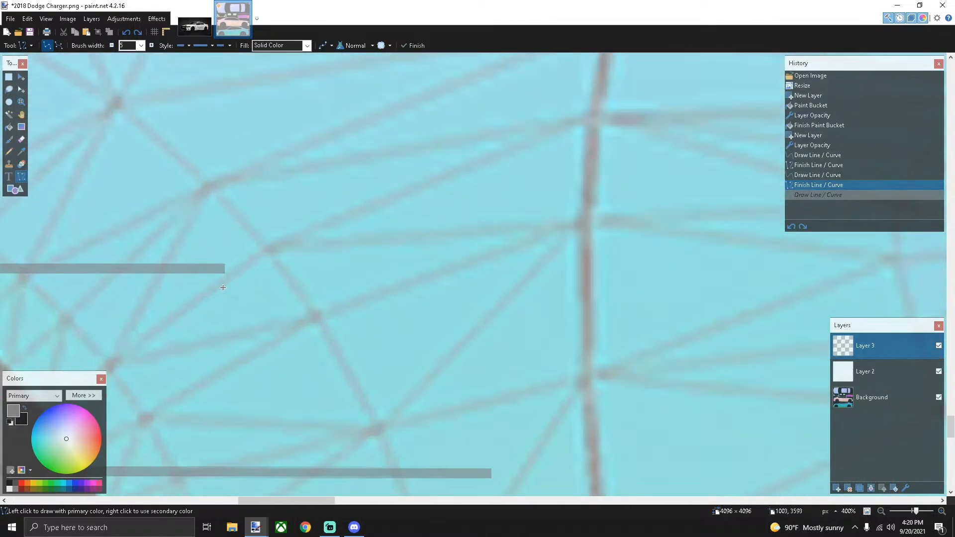
drag(223, 269, 252, 228)
scroll(245, 237, down, 5)
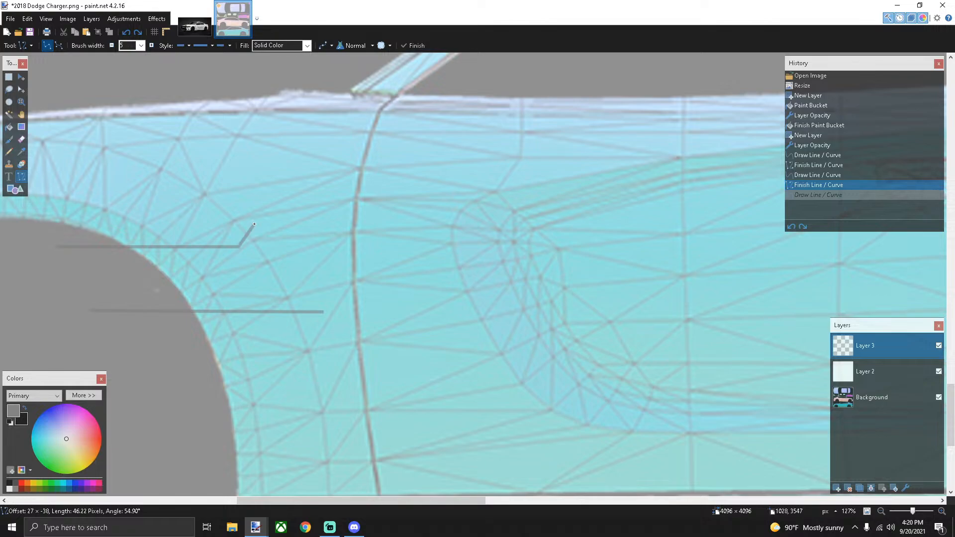
mouse_move(255, 224)
mouse_down()
mouse_move(321, 128)
mouse_move(352, 122)
mouse_up()
key(ctrl+Tab)
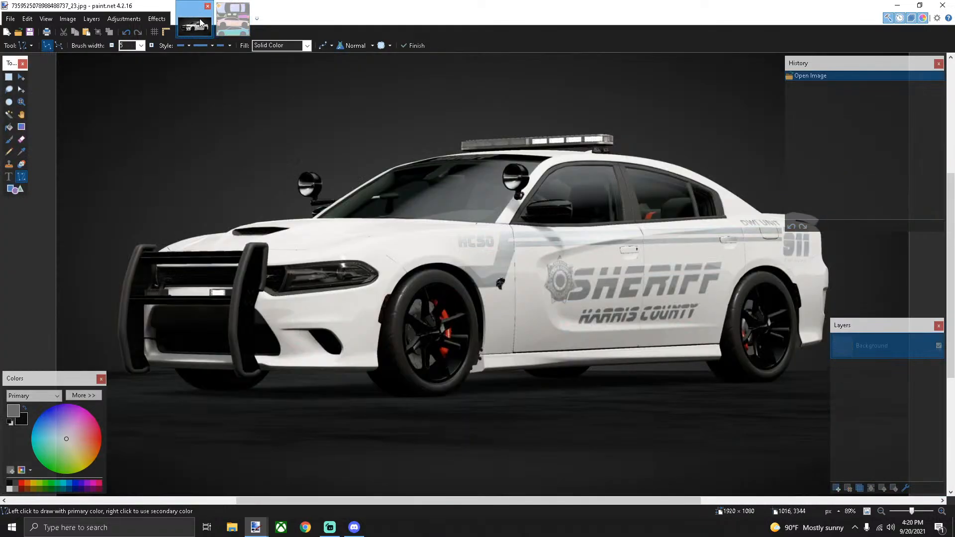
Finish the first angled stripe line at the front wheel arch
click(233, 20)
ctrl+scroll(366, 261, down, 1)
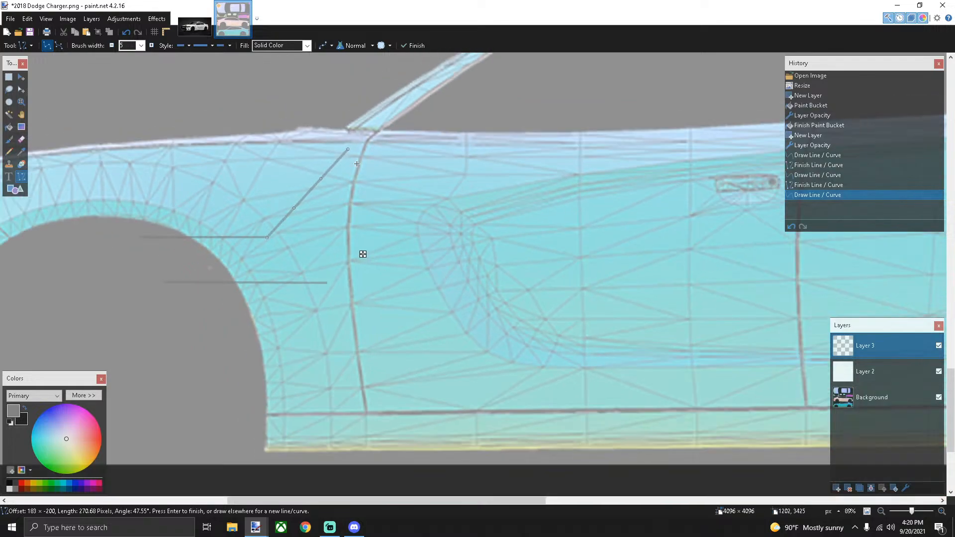
ctrl+scroll(393, 237, down, 1)
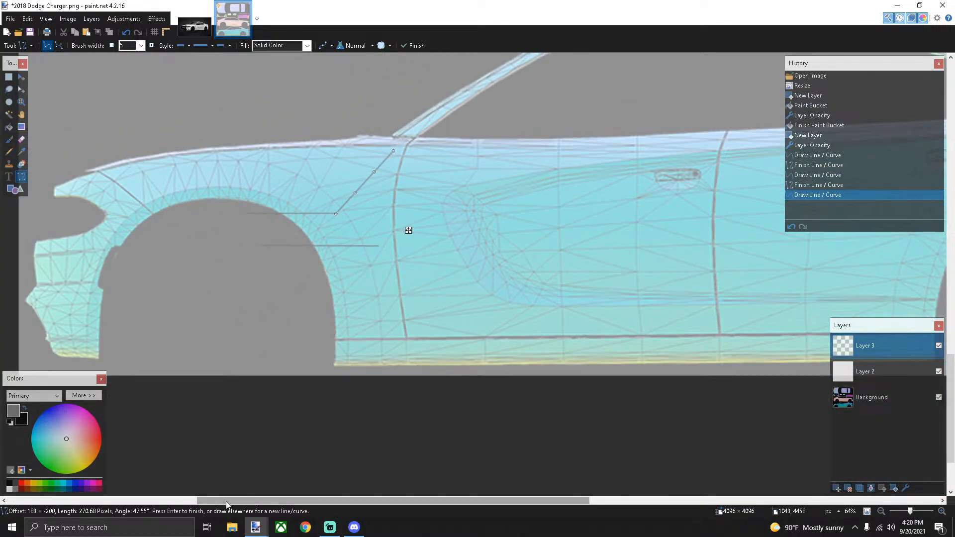
drag(213, 500, 299, 500)
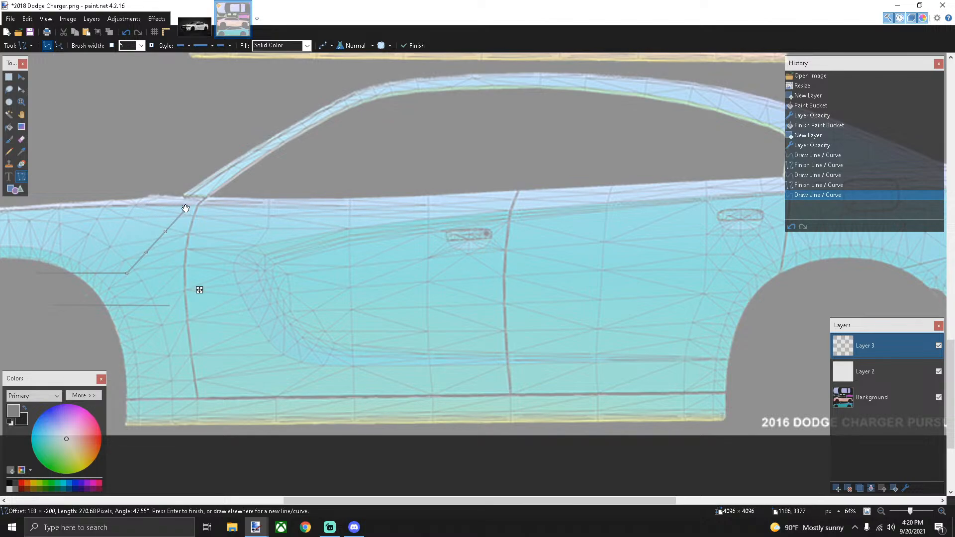
scroll(186, 209, up, 4)
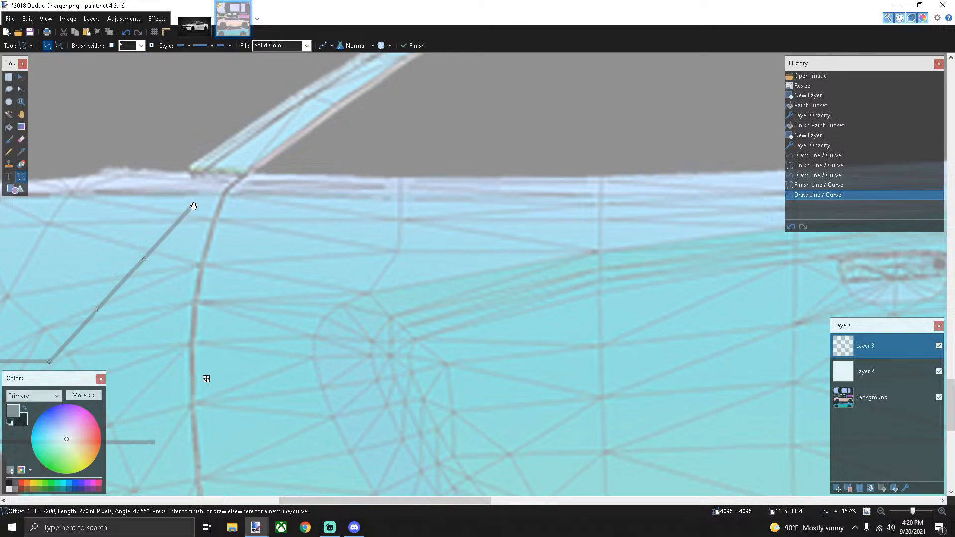
drag(293, 500, 256, 499)
scroll(260, 355, down, 1)
scroll(278, 344, down, 1)
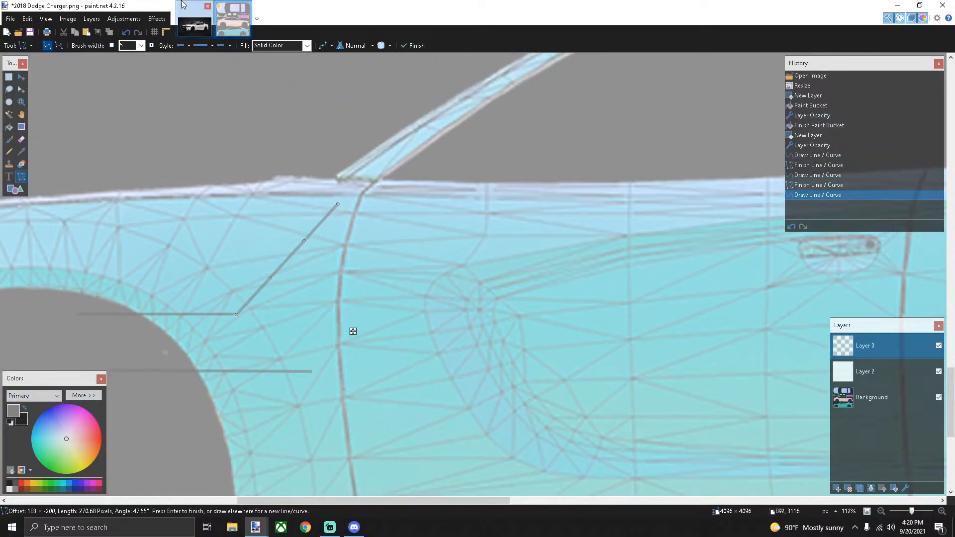
key(ctrl+Tab)
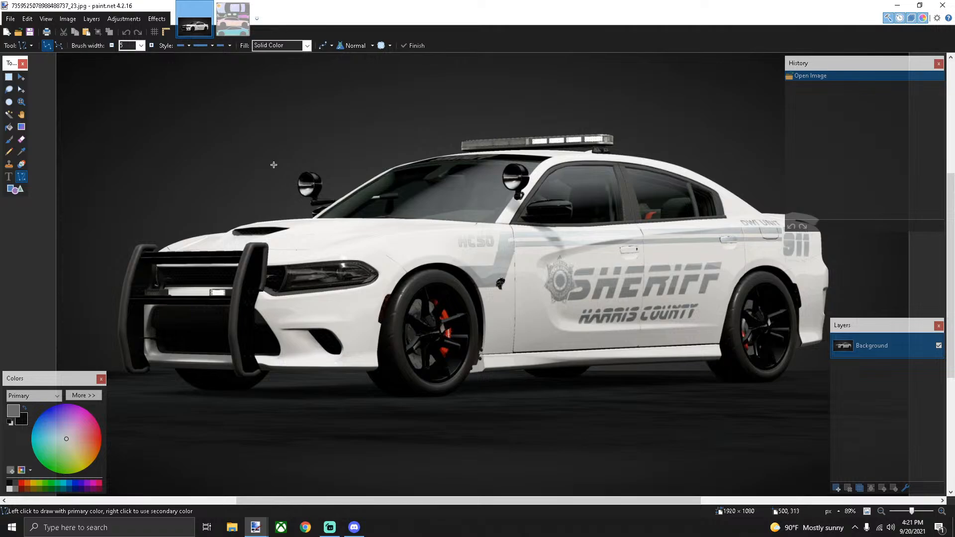
click(228, 19)
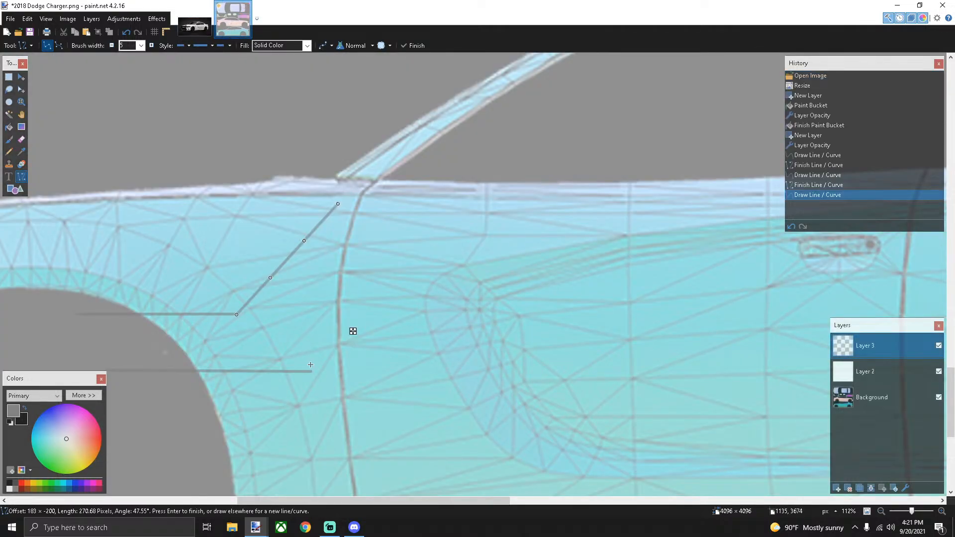
key(Return)
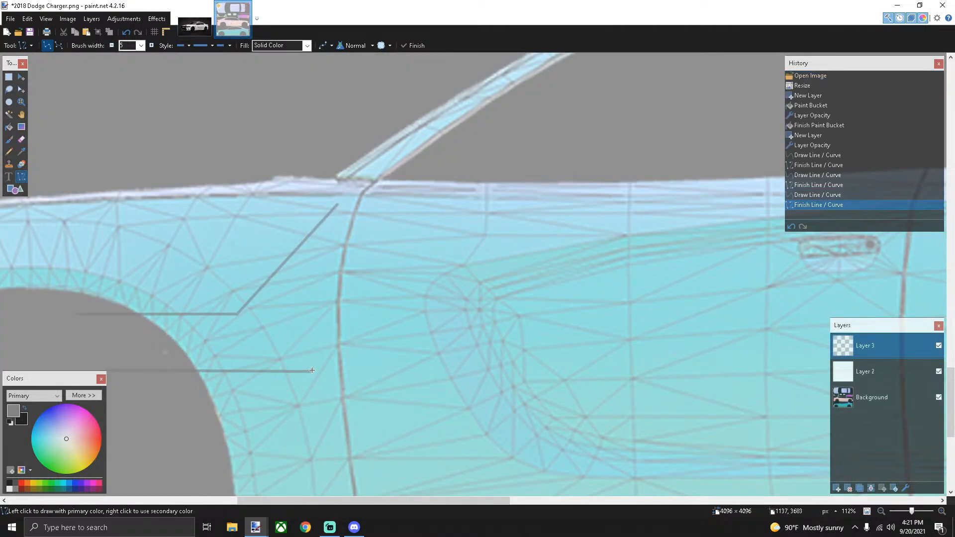
Draw the lower line's diagonal rise toward the door and finish it
scroll(312, 370, up, 4)
mouse_move(311, 374)
mouse_down()
mouse_move(384, 251)
mouse_move(437, 202)
mouse_up()
scroll(385, 250, down, 8)
key(Return)
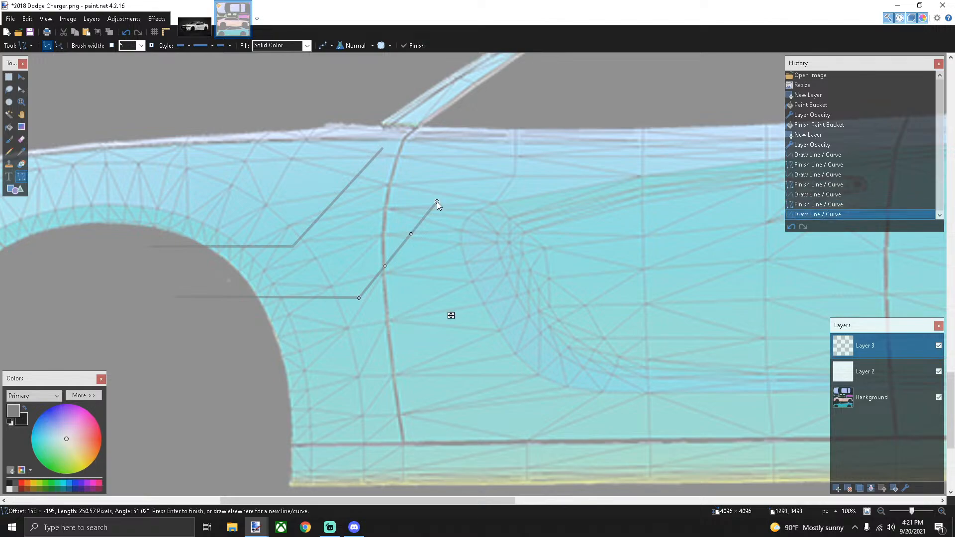
Extend a horizontal stripe line from the diagonal's top back along the car body
scroll(387, 215, down, 2)
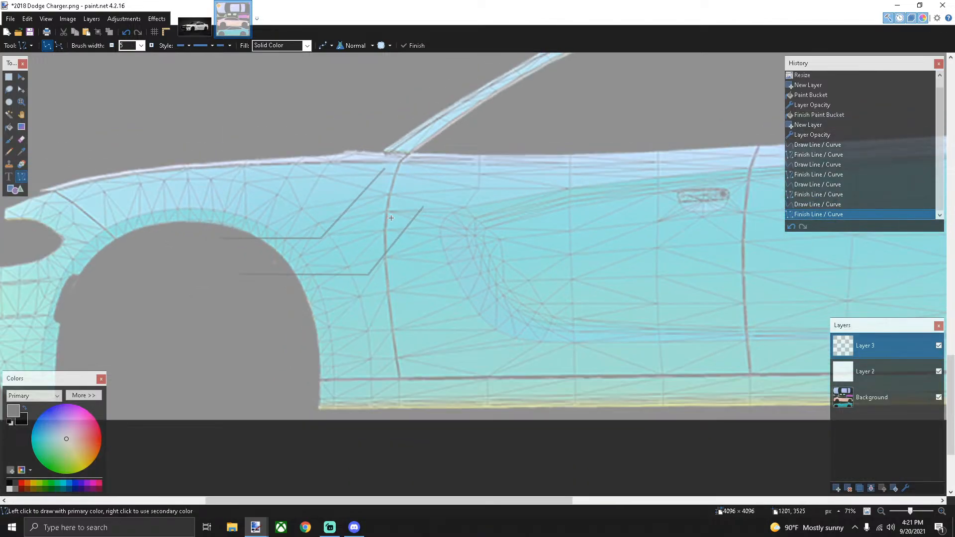
scroll(391, 218, down, 2)
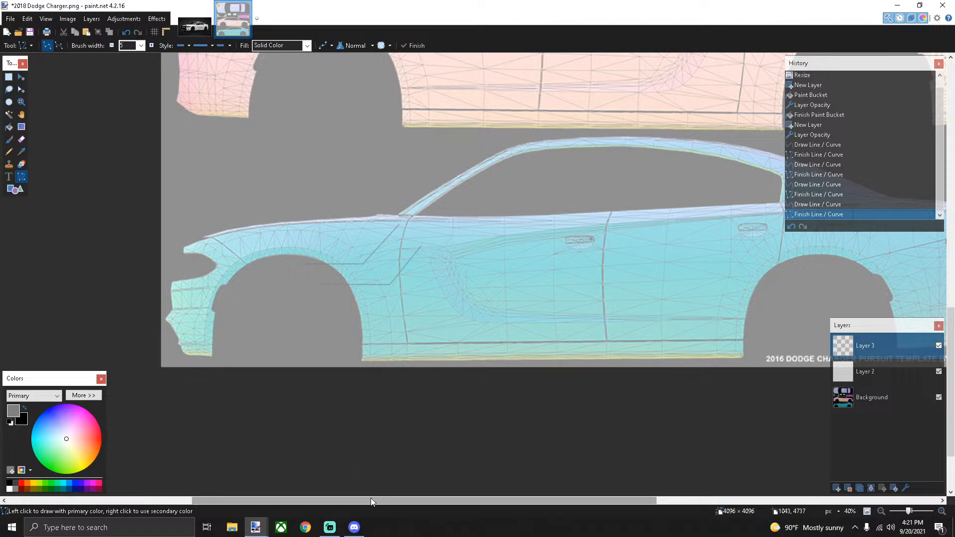
drag(371, 501, 398, 500)
scroll(349, 224, up, 6)
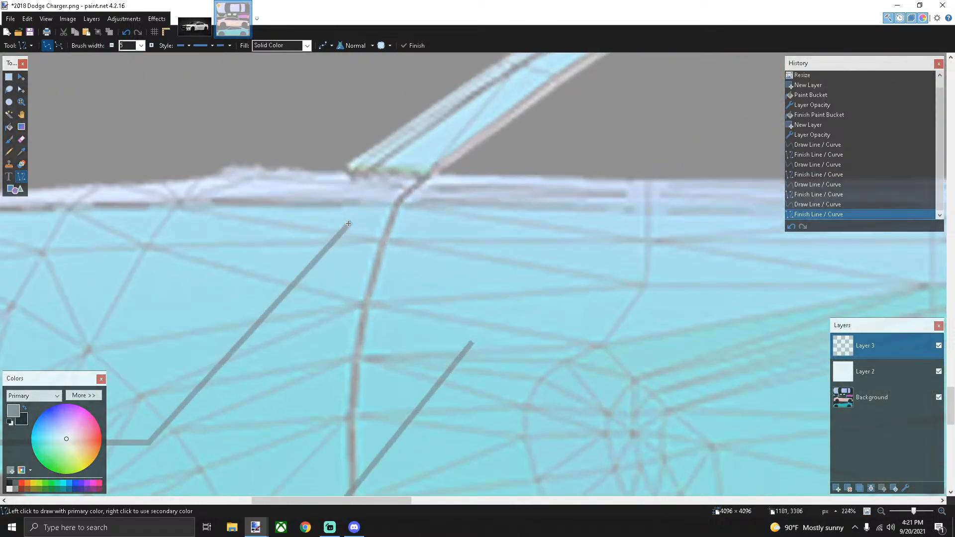
drag(349, 223, 834, 212)
scroll(395, 223, down, 1)
scroll(396, 223, down, 4)
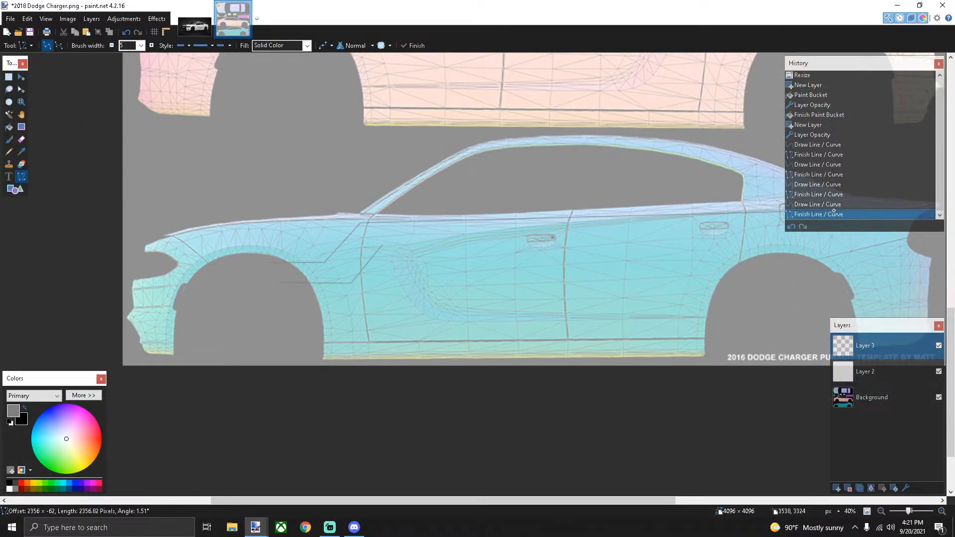
Adjust the upper stripe line's rear end, finish it, and undo a stray extra line
mouse_move(835, 211)
mouse_down()
mouse_move(814, 256)
mouse_move(764, 293)
mouse_move(860, 229)
mouse_move(846, 230)
mouse_move(821, 206)
mouse_move(772, 203)
mouse_up()
scroll(813, 256, down, 3)
scroll(846, 230, up, 4)
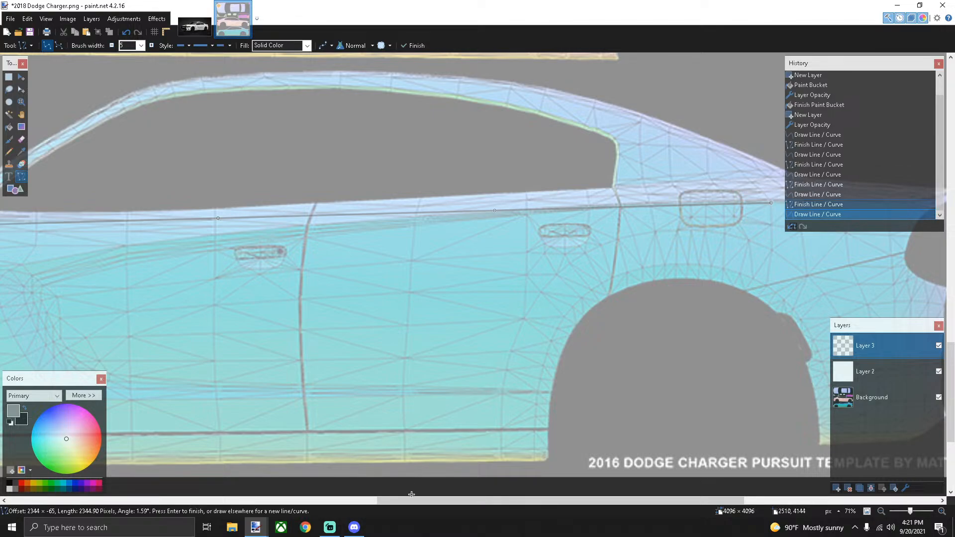
drag(404, 504, 314, 503)
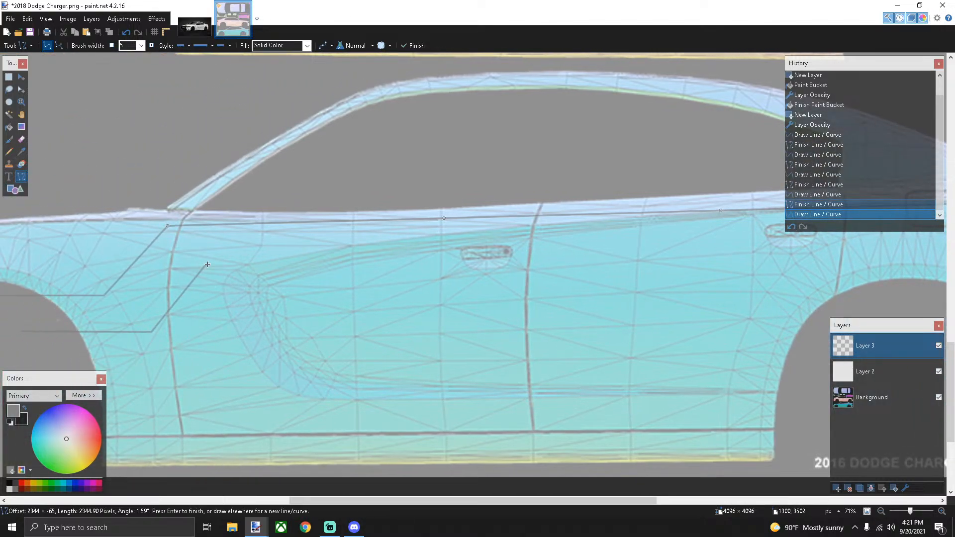
scroll(211, 273, up, 5)
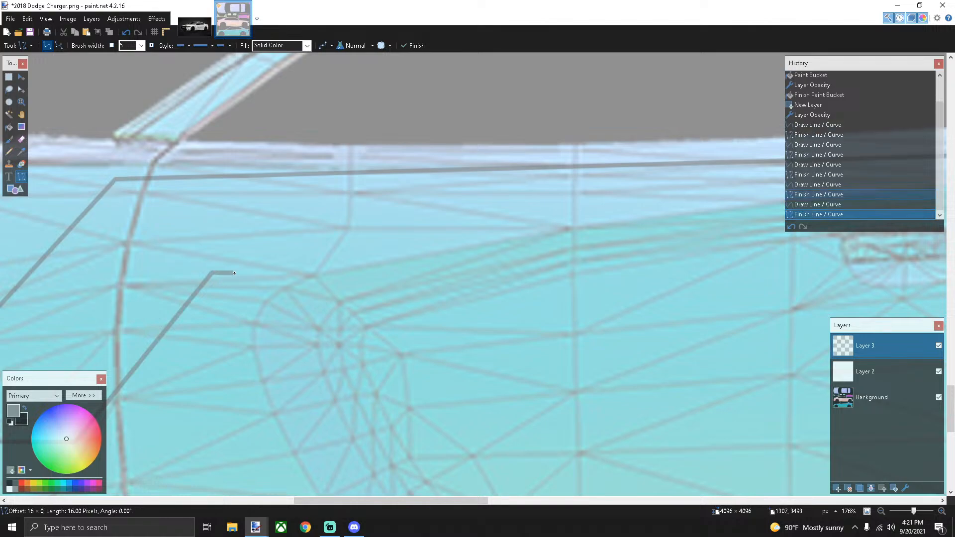
click(236, 274)
key(ctrl+z)
Draw a second stripe line from the lower diagonal rearward toward the rear wheel
scroll(213, 271, up, 4)
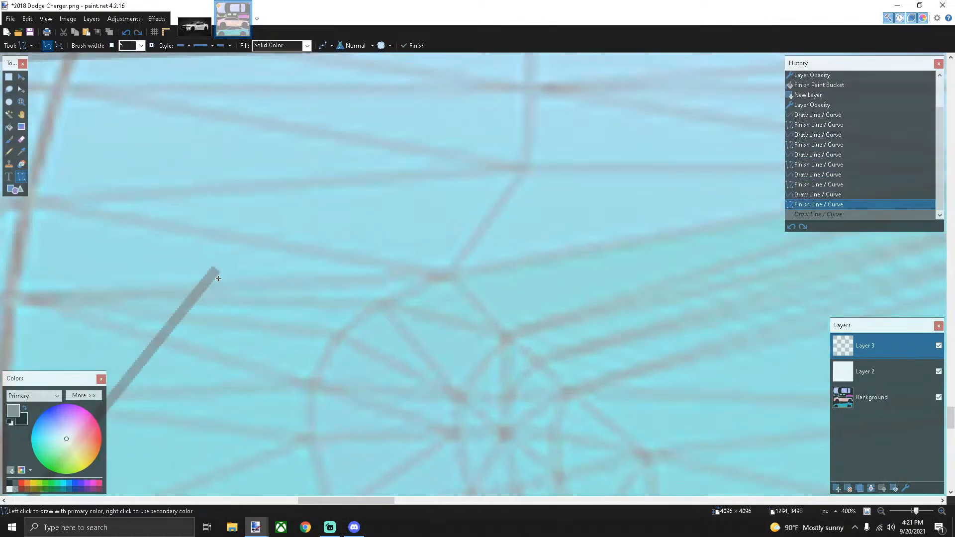
mouse_move(213, 270)
mouse_down()
mouse_move(916, 246)
mouse_move(761, 247)
mouse_move(792, 246)
mouse_up()
scroll(312, 269, down, 4)
scroll(311, 269, down, 4)
scroll(917, 247, right, 5)
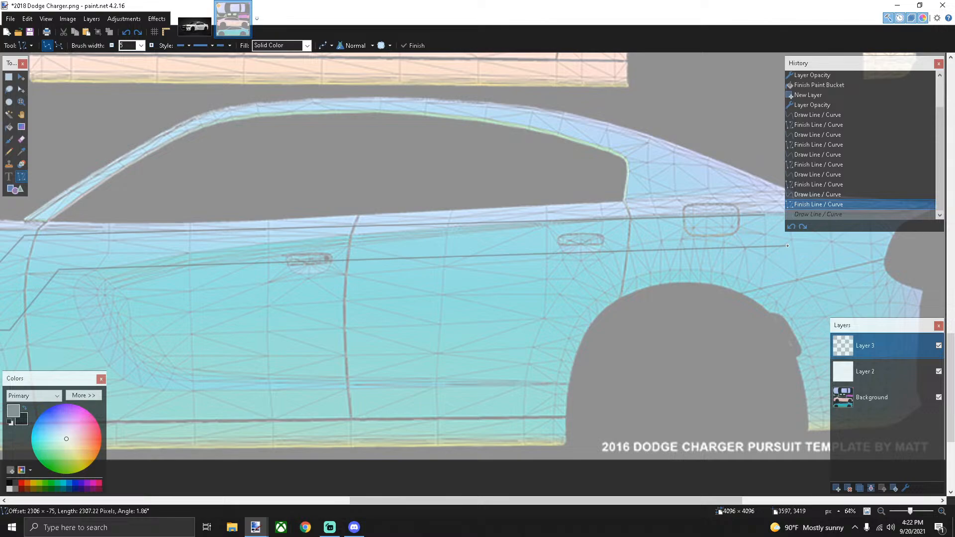
drag(788, 246, 785, 246)
key(Return)
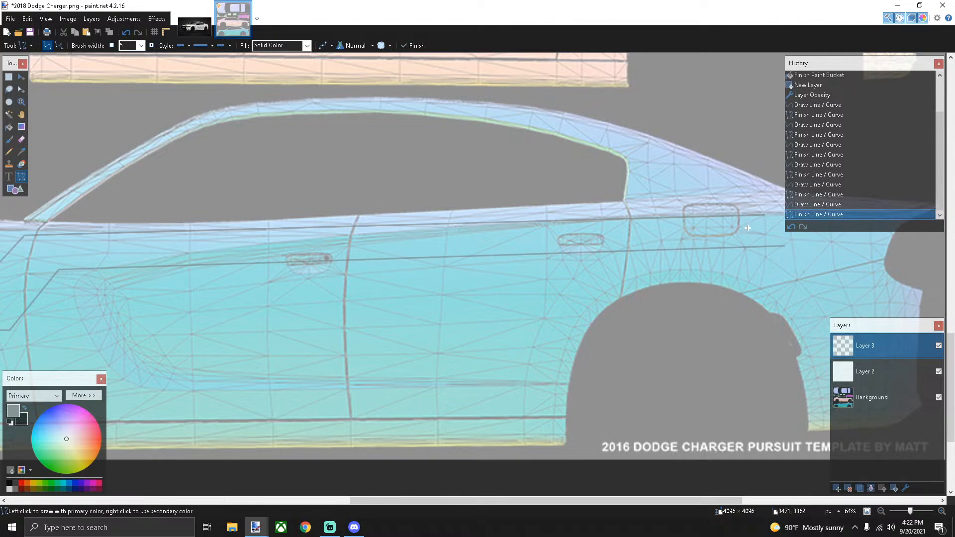
click(208, 29)
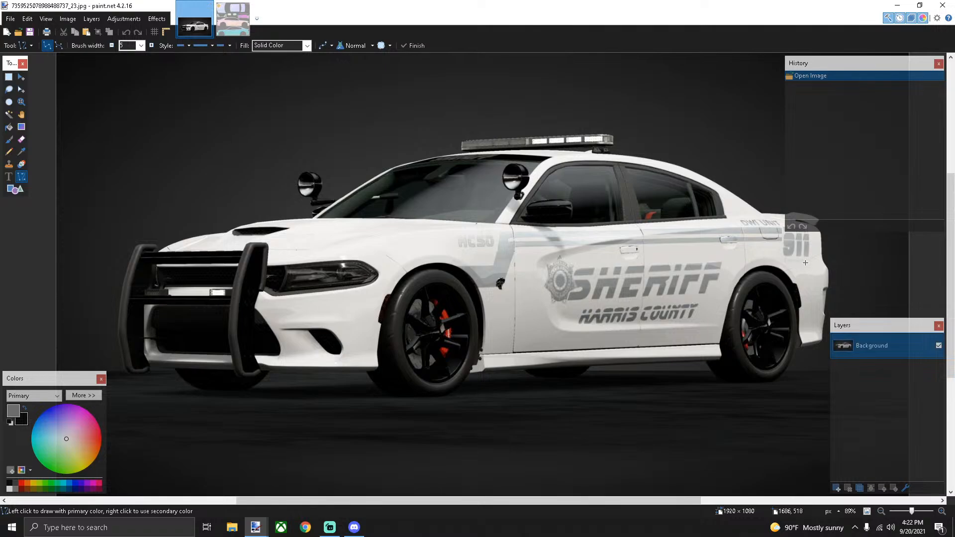
Lengthen the upper stripe line so it ends with the lower one above the rear wheel
scroll(780, 250, up, 3)
scroll(779, 249, down, 3)
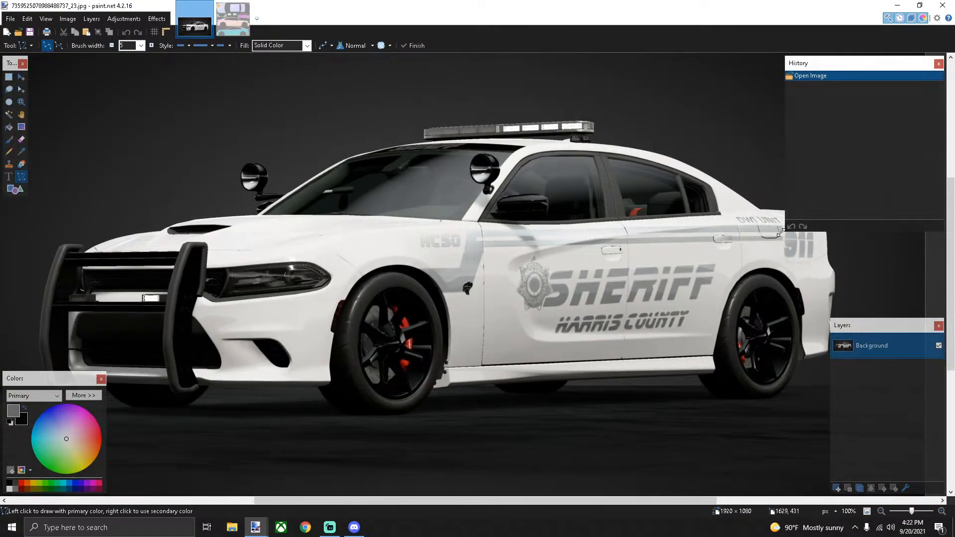
click(230, 28)
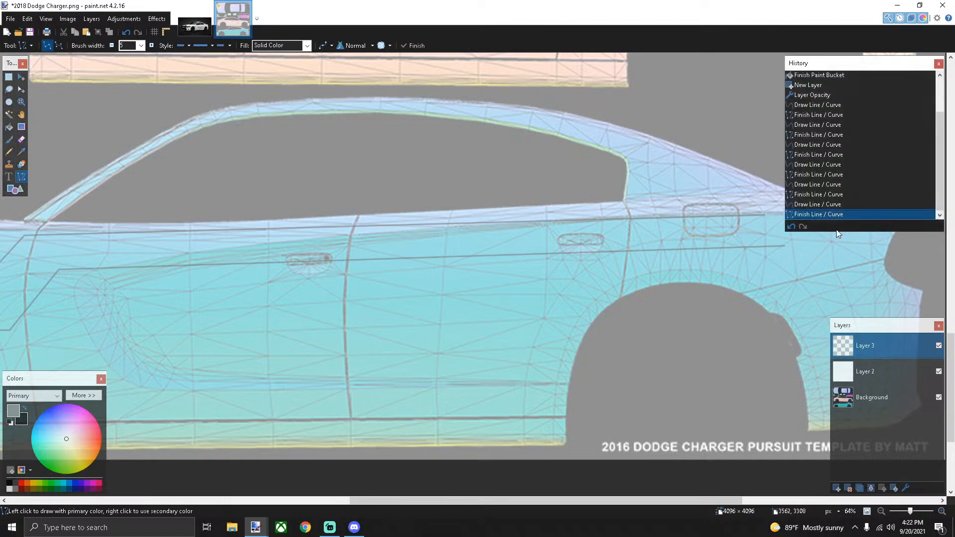
scroll(841, 237, up, 3)
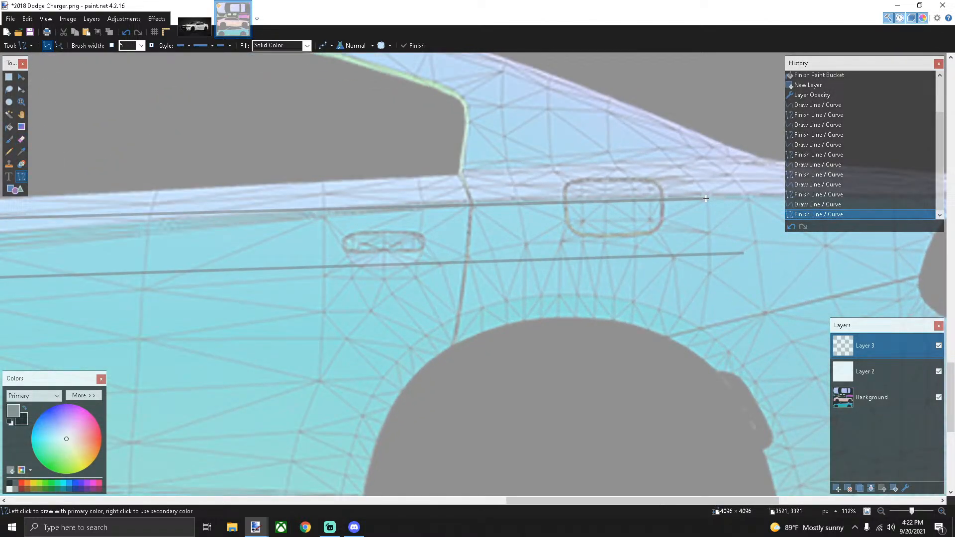
drag(704, 199, 748, 199)
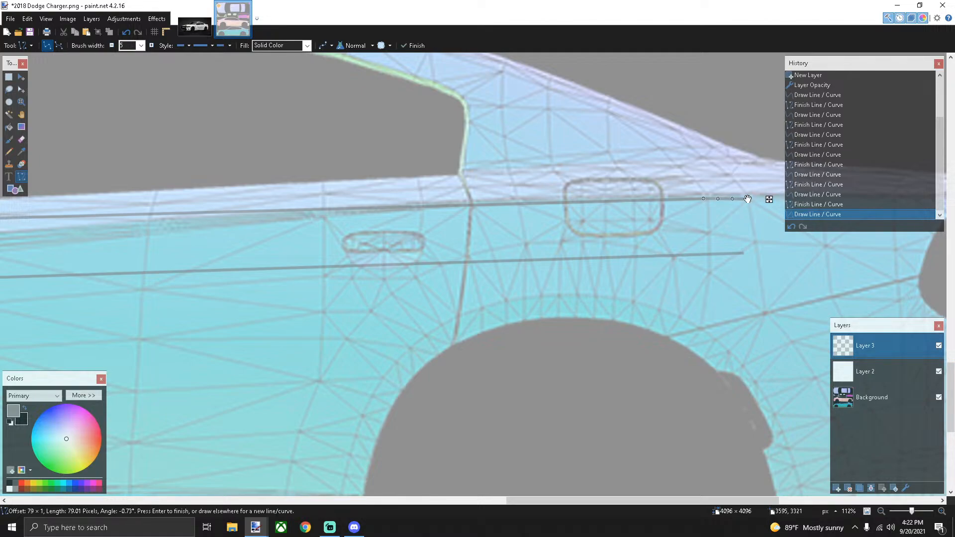
scroll(748, 199, up, 3)
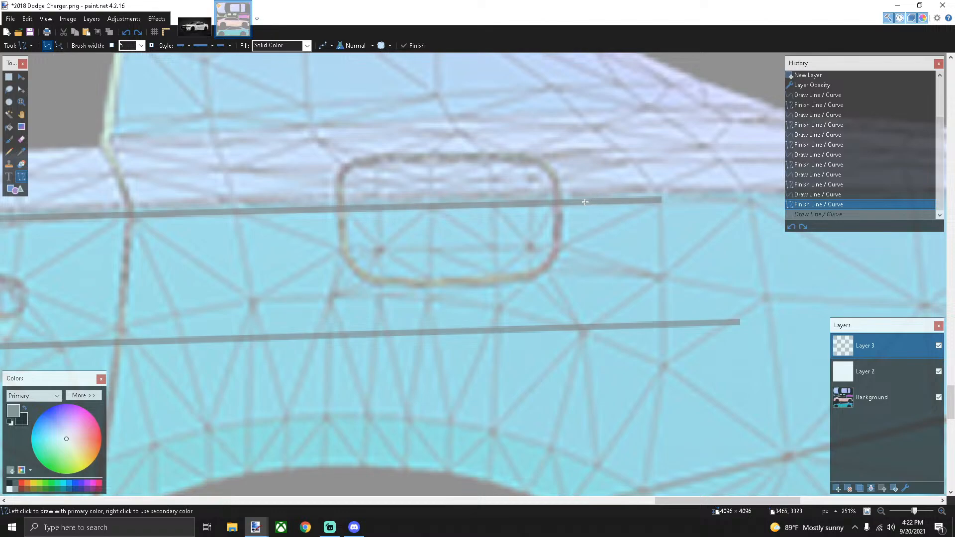
drag(584, 200, 734, 198)
scroll(669, 203, down, 6)
click(654, 223)
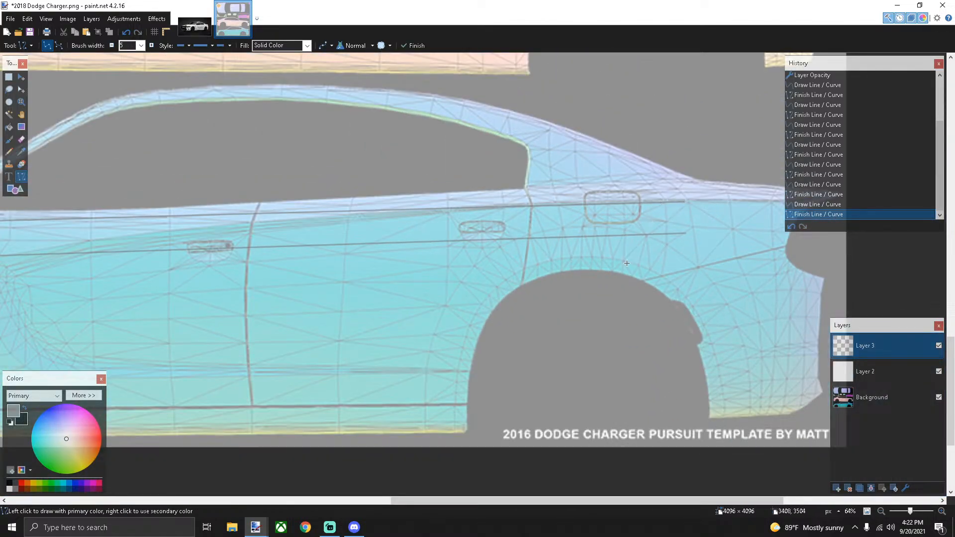
scroll(603, 293, down, 2)
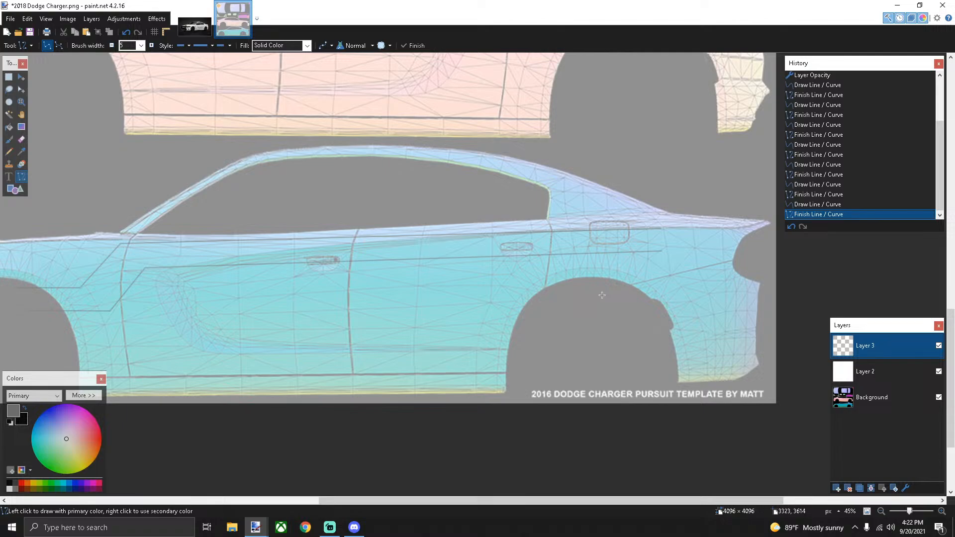
Draw a diagonal linking the upper stripe corner down to the lower stripe at the door
scroll(602, 295, up, 1)
drag(600, 502, 528, 504)
scroll(238, 246, up, 2)
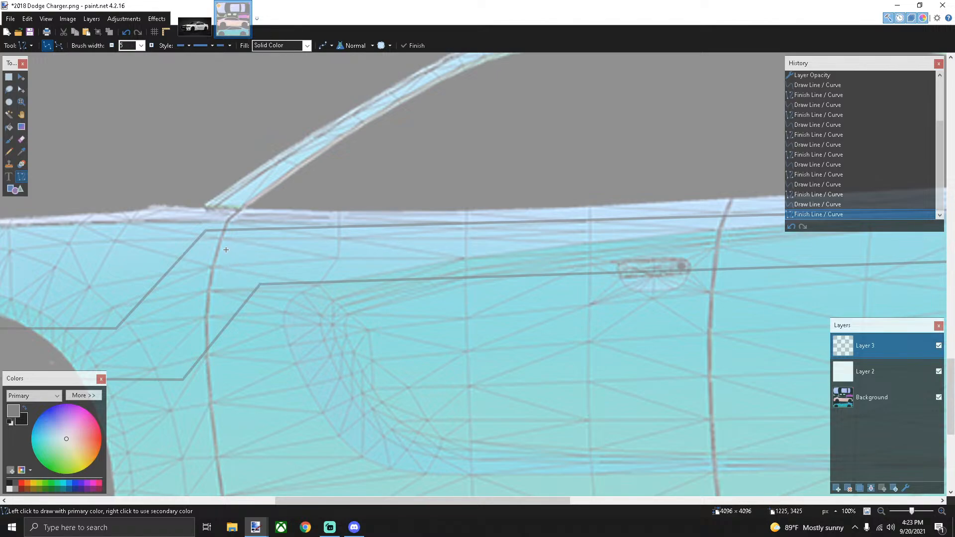
drag(225, 250, 353, 246)
key(ctrl+z)
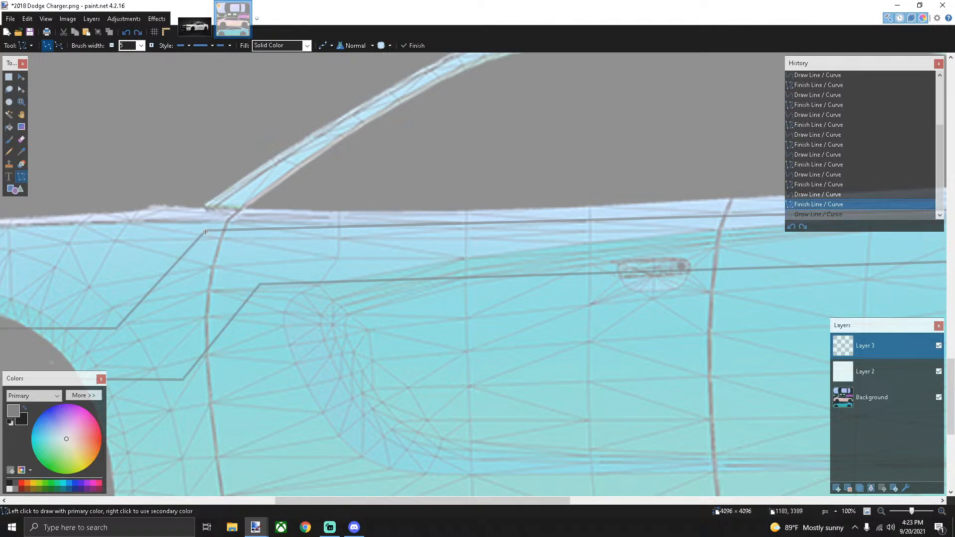
drag(205, 231, 259, 284)
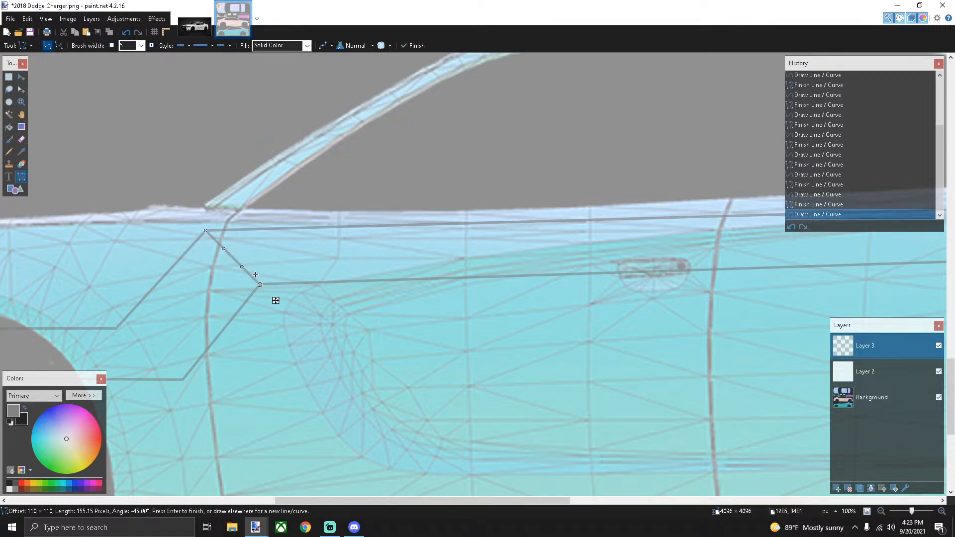
click(261, 254)
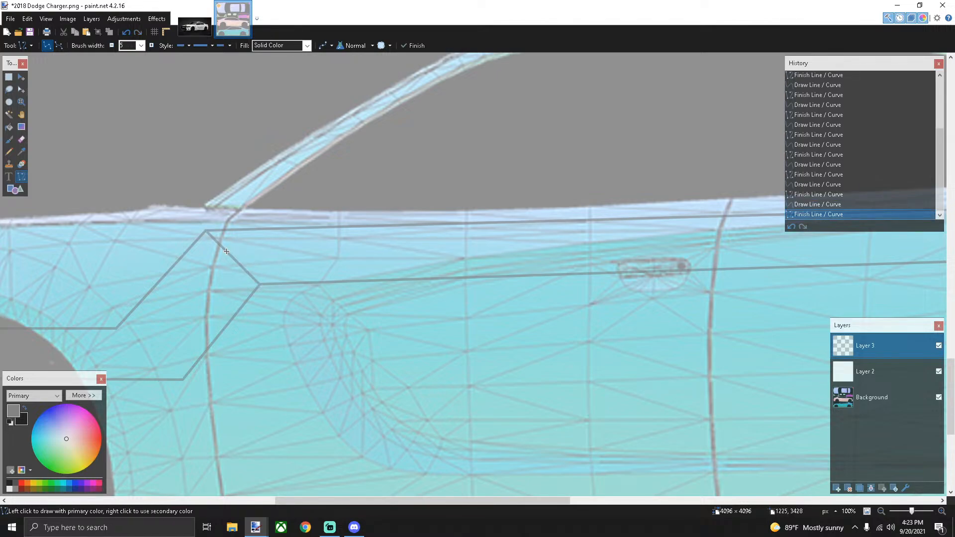
Draw a third stripe line from the corner back toward the rear quarter
drag(227, 251, 437, 246)
key(ctrl+z)
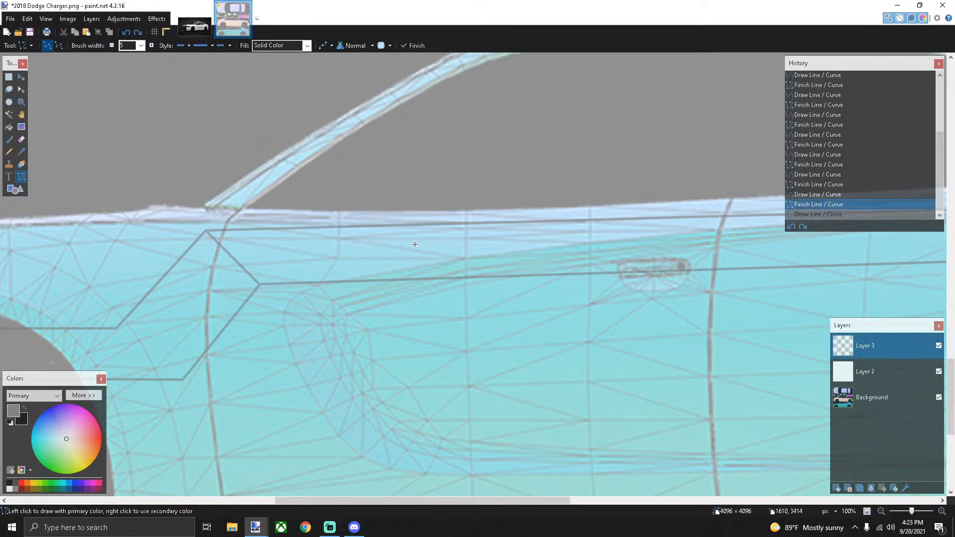
drag(221, 247, 692, 213)
Commit the third stripe line and add a short vertical line joining the stripe rear ends
key(Return)
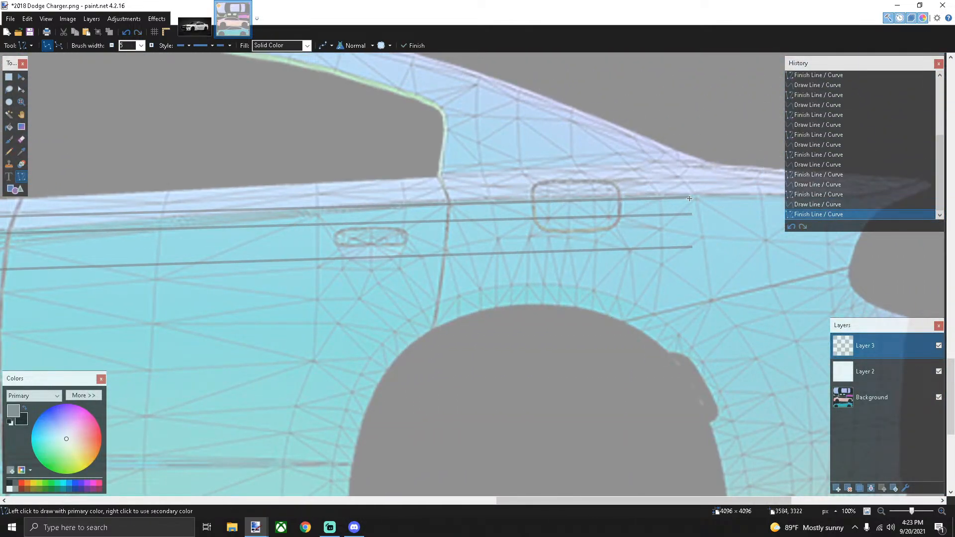
scroll(690, 198, up, 4)
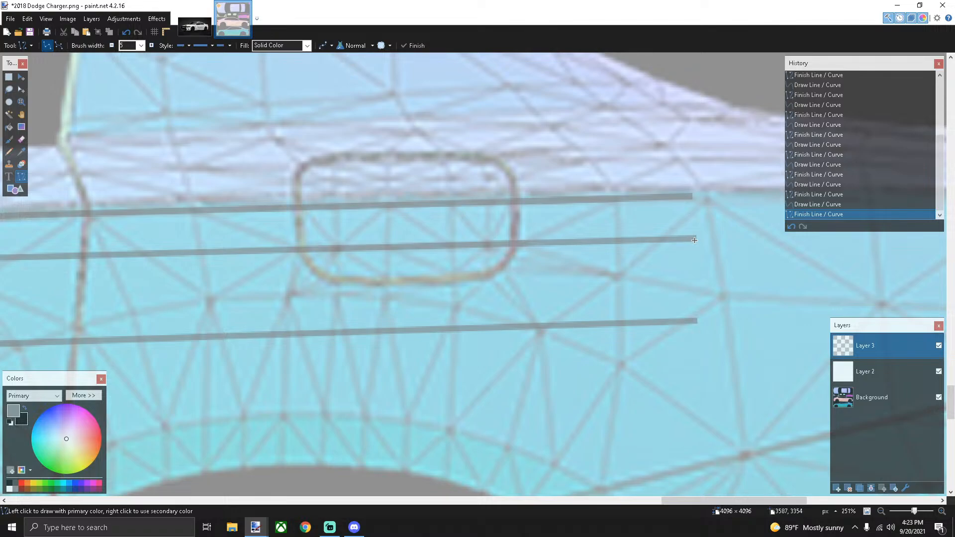
drag(695, 240, 693, 195)
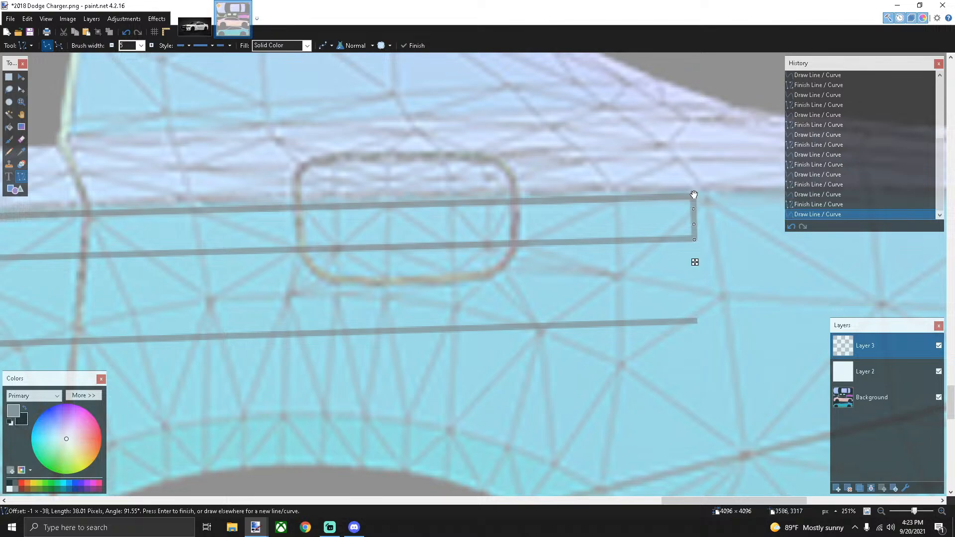
scroll(695, 240, up, 5)
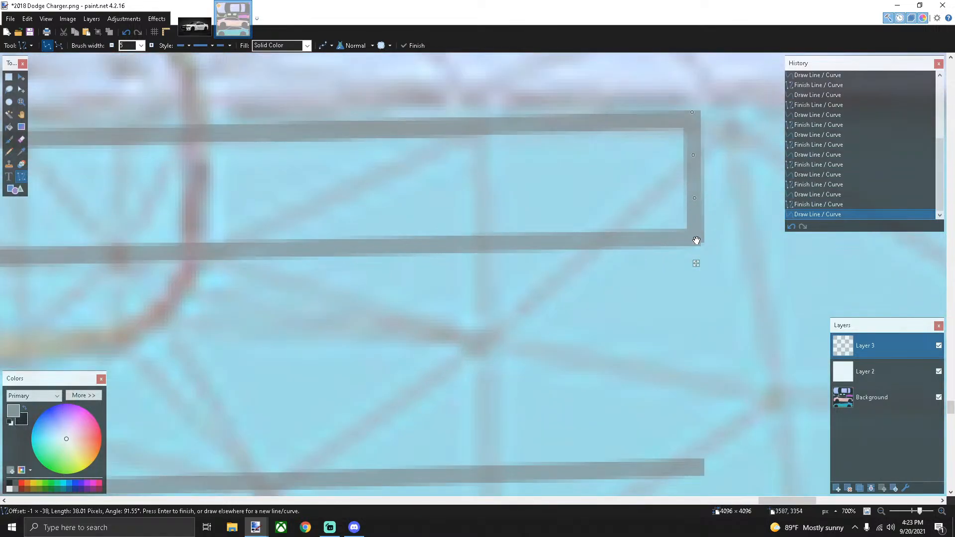
drag(696, 241, 694, 223)
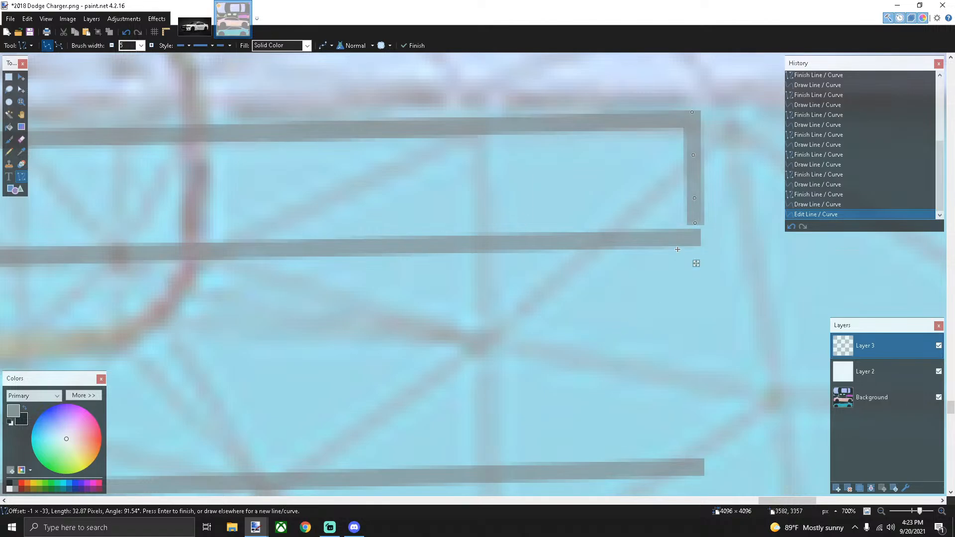
drag(696, 223, 695, 245)
scroll(547, 254, down, 10)
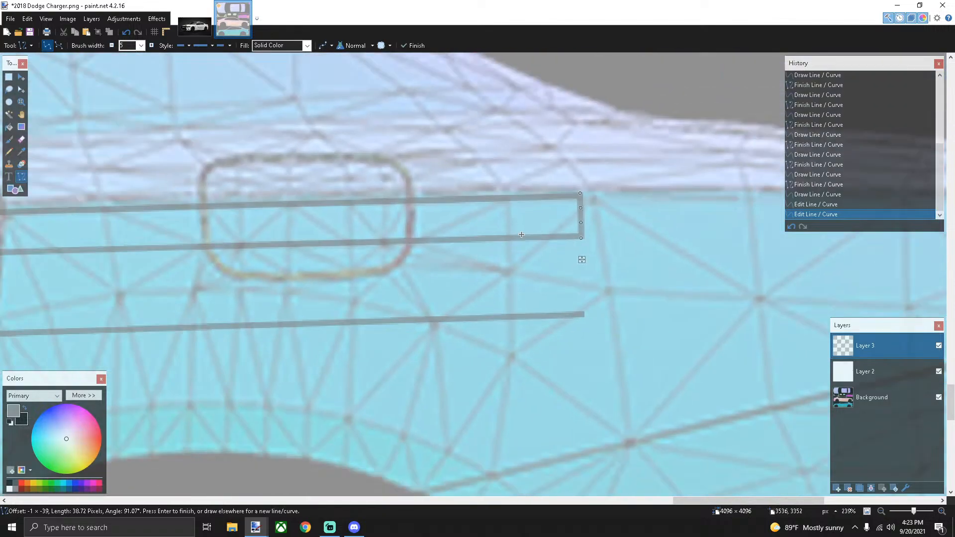
Draw another stripe line starting from the door corner
drag(556, 500, 288, 500)
scroll(303, 291, up, 3)
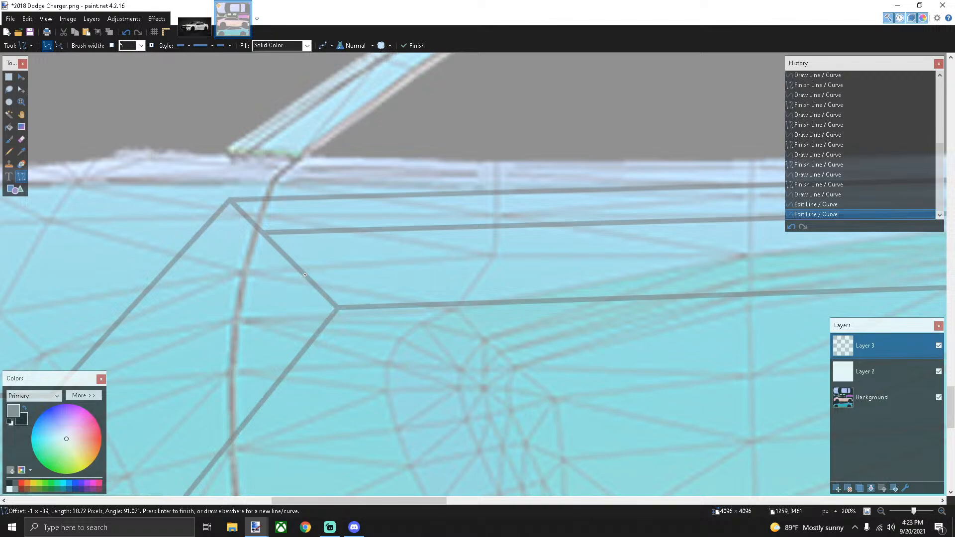
mouse_move(305, 275)
mouse_down()
mouse_move(672, 273)
mouse_move(908, 242)
mouse_move(744, 238)
mouse_up()
Replace a misplaced vertical line with one that closes the stripe end properly
scroll(751, 262, down, 5)
scroll(757, 264, right, 5)
scroll(907, 242, right, 5)
scroll(744, 238, up, 9)
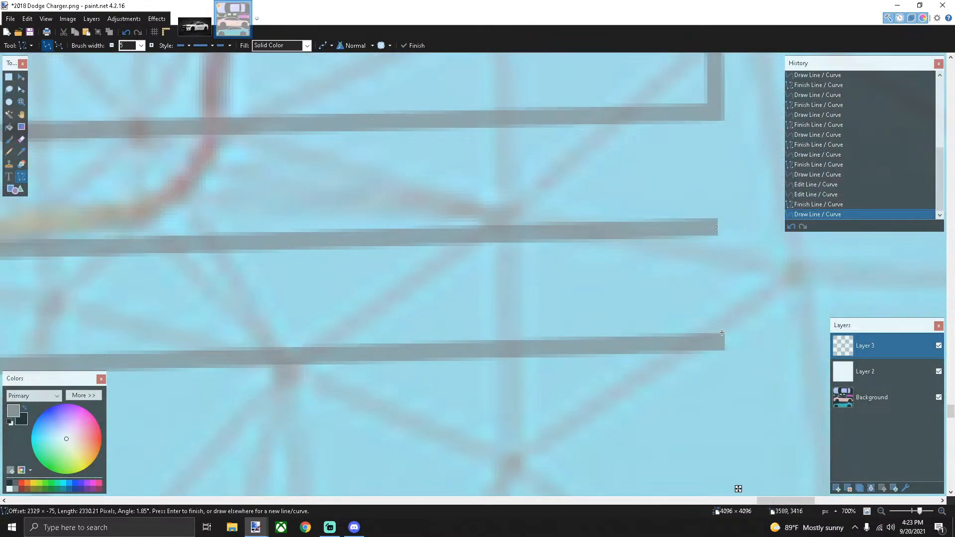
drag(721, 347, 718, 303)
key(ctrl+z)
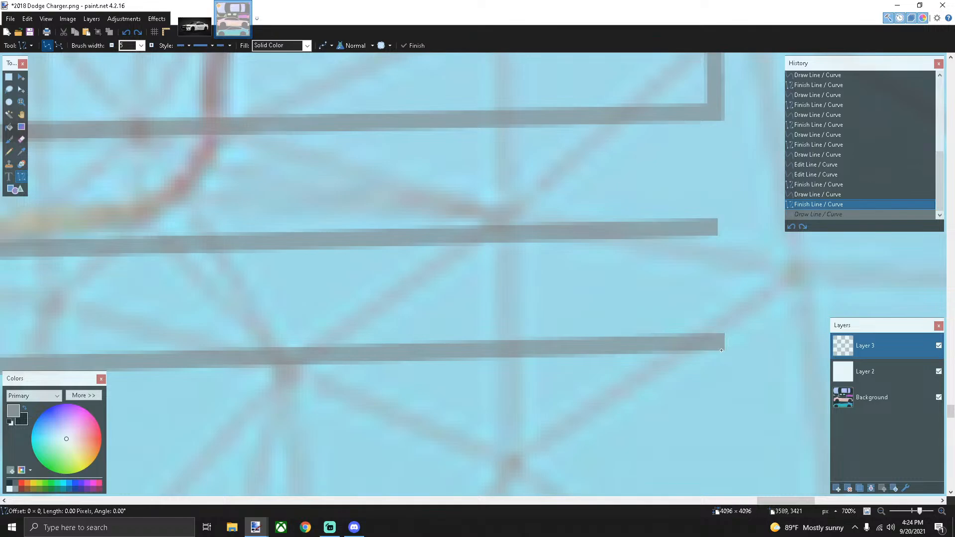
drag(722, 351, 722, 221)
scroll(646, 330, down, 8)
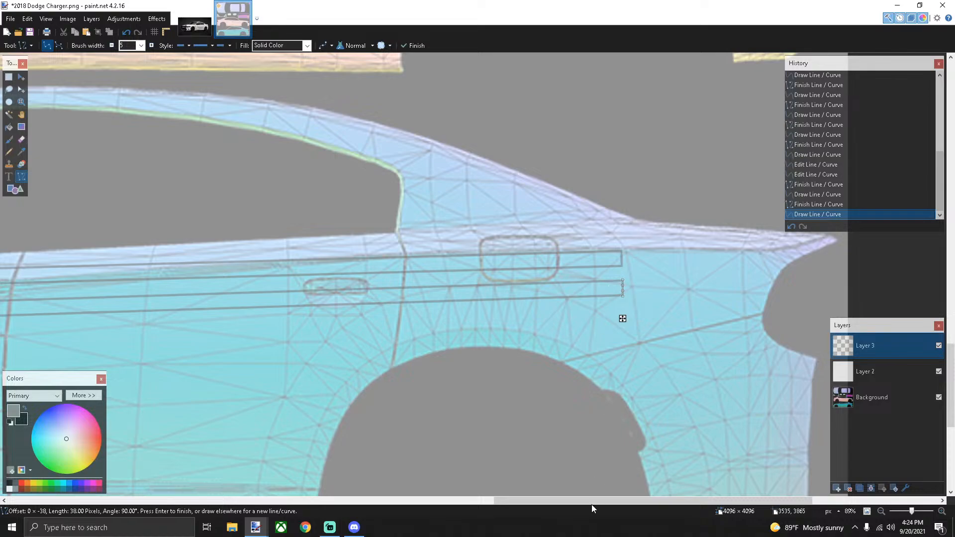
Draw a slanted grey line above the front wheel arch joining the two stripe lines' front ends
drag(554, 500, 241, 501)
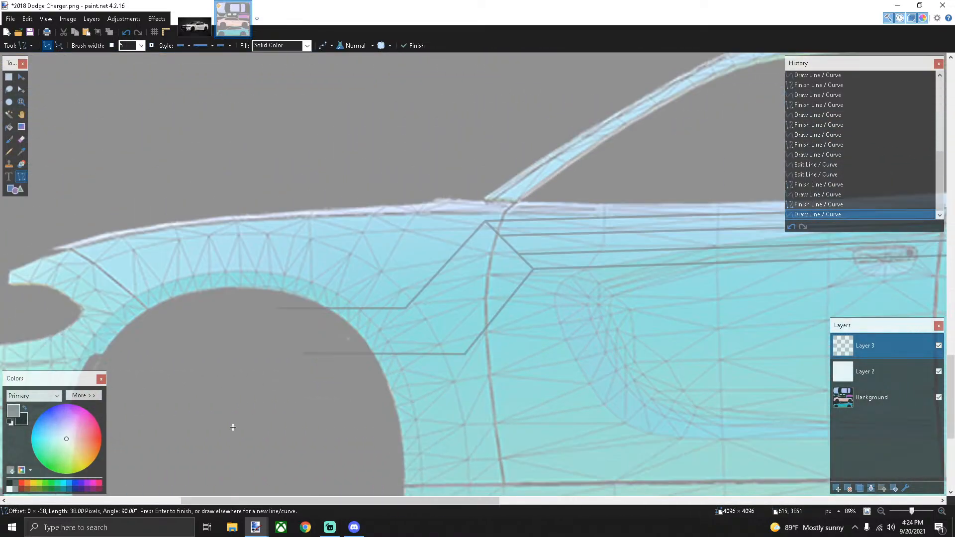
scroll(233, 428, down, 2)
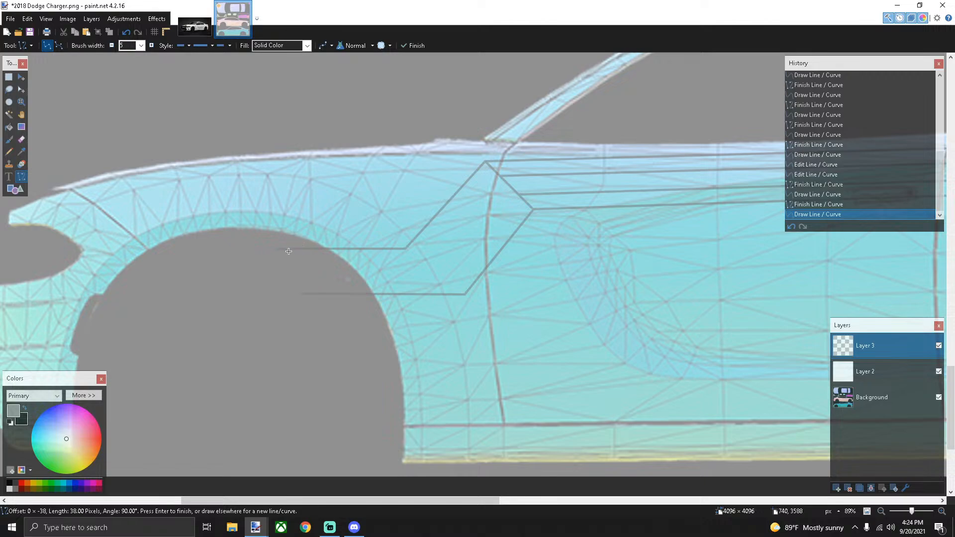
drag(278, 248, 304, 294)
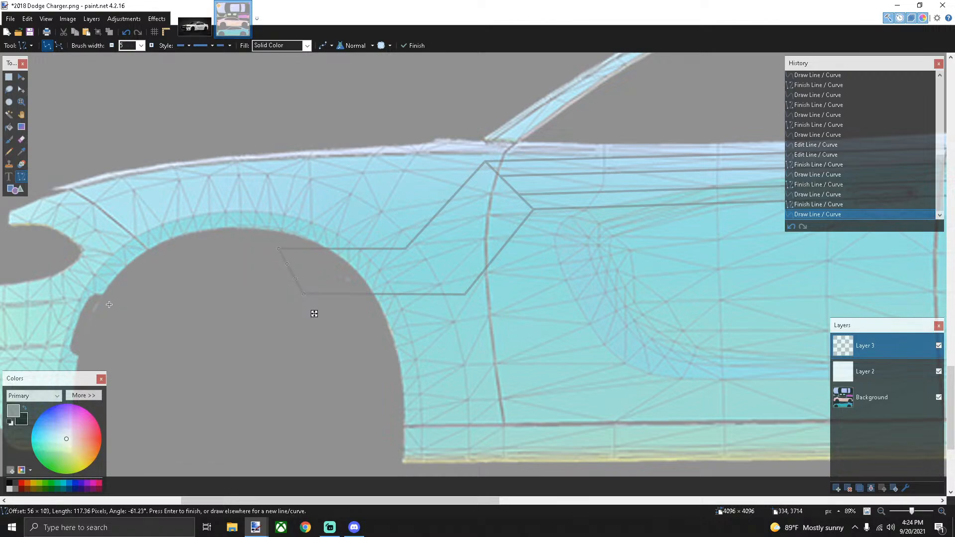
scroll(174, 303, down, 2)
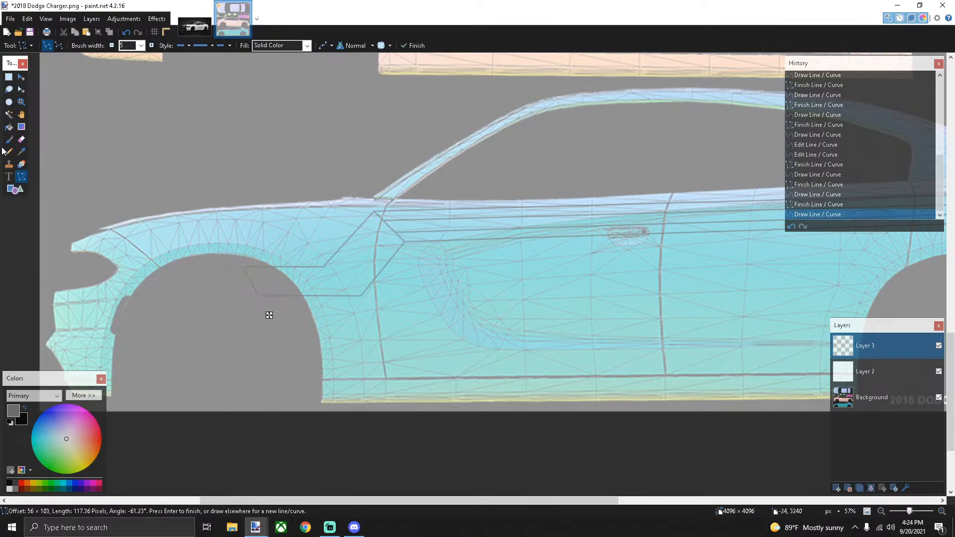
Paint-bucket the angled front section and the upper and lower stripe bands solid grey
click(9, 127)
scroll(373, 220, up, 3)
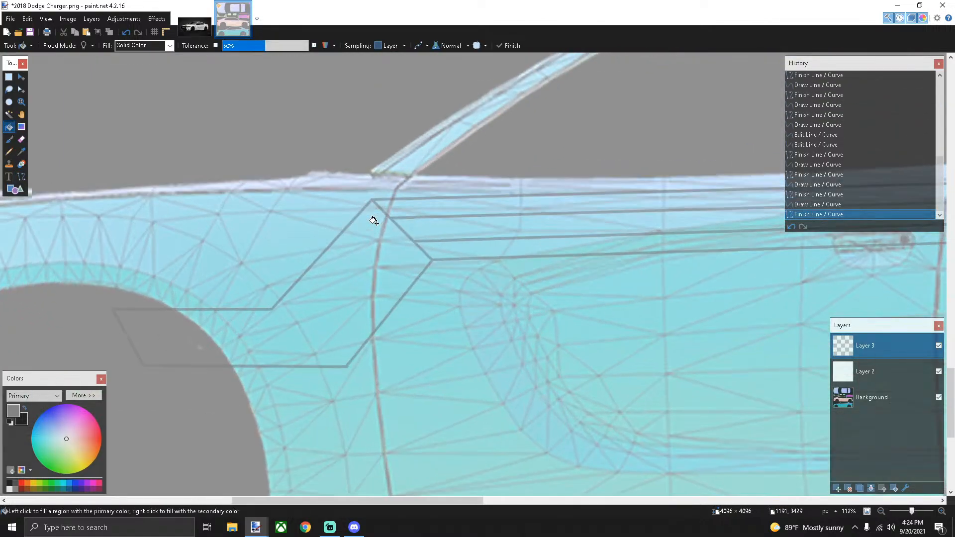
scroll(374, 221, up, 1)
click(385, 235)
click(388, 235)
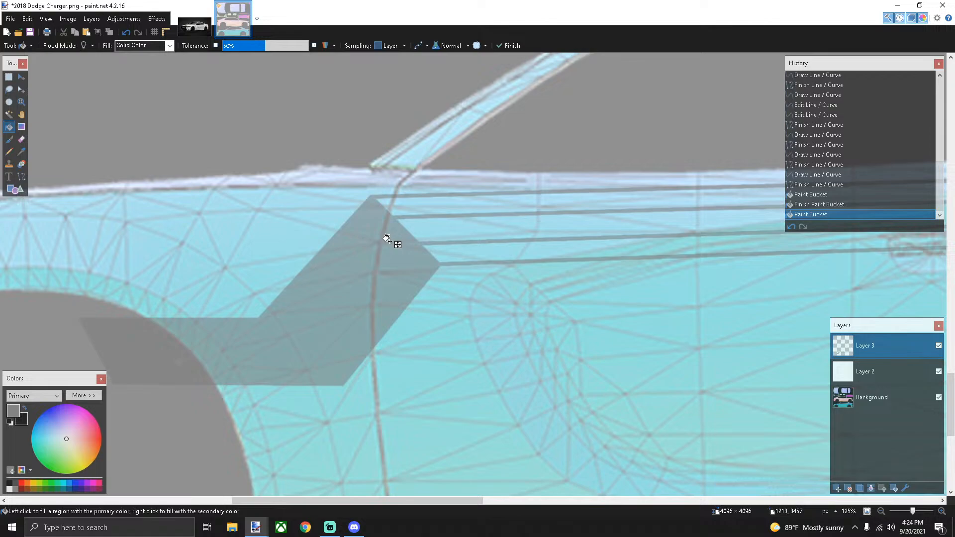
click(413, 207)
click(506, 202)
click(523, 250)
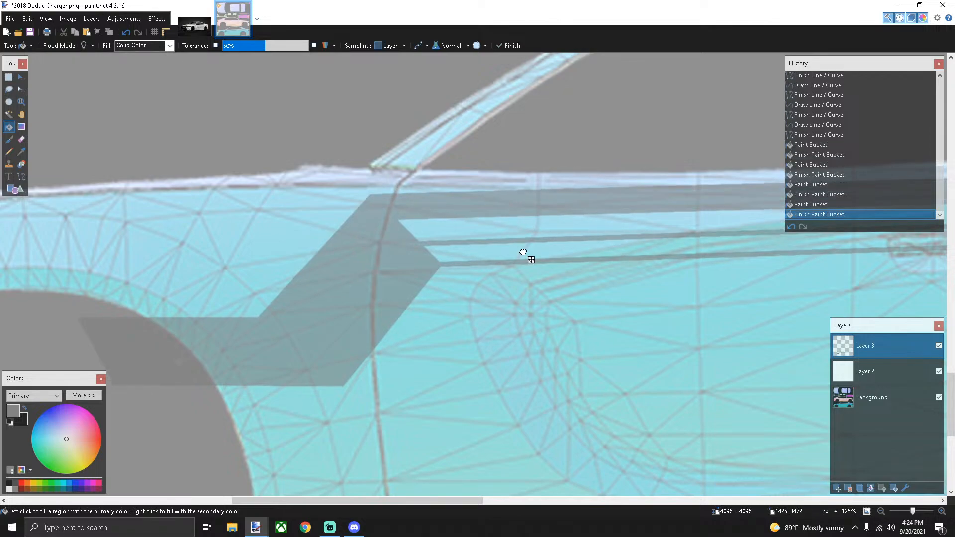
click(614, 238)
scroll(522, 331, down, 5)
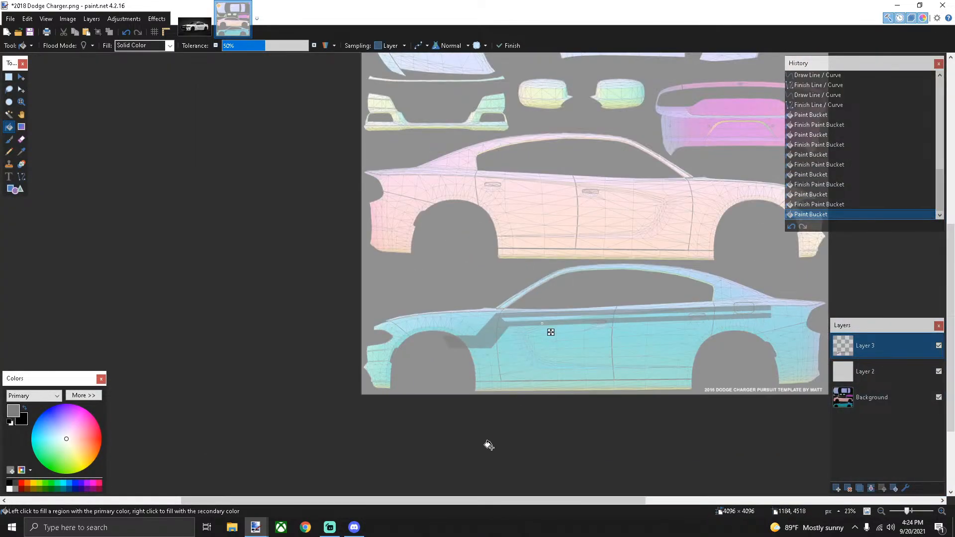
Draw a rectangular selection around the entire grey stripe design on the car side
click(10, 77)
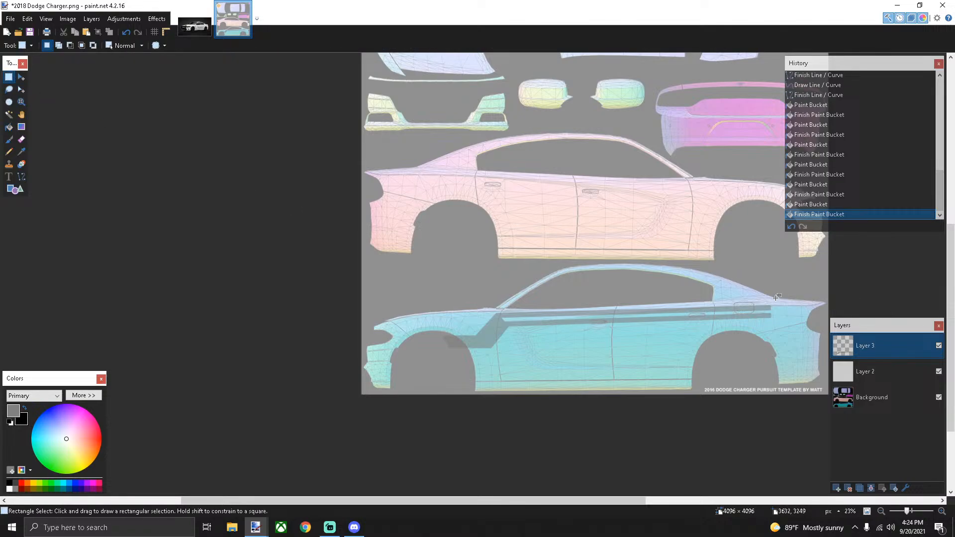
drag(775, 300, 760, 331)
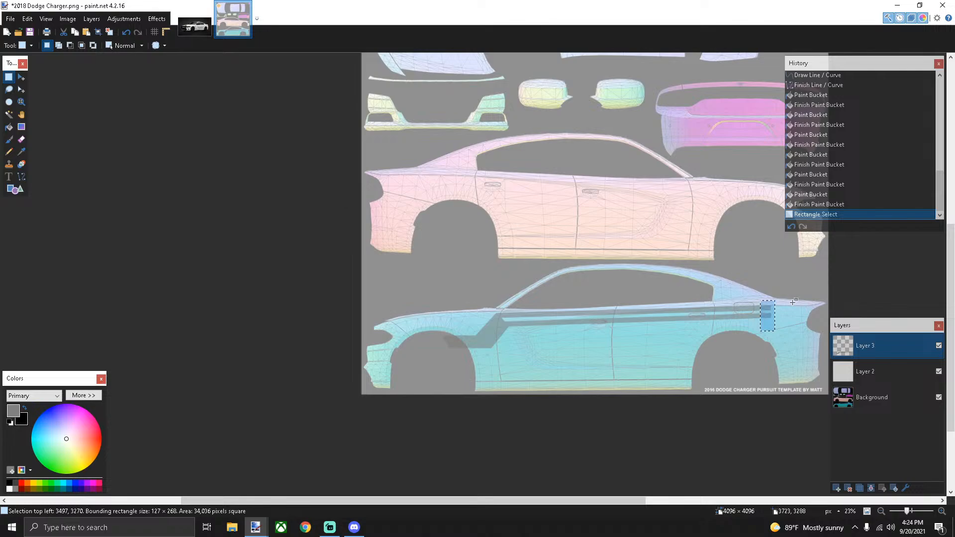
drag(775, 300, 439, 359)
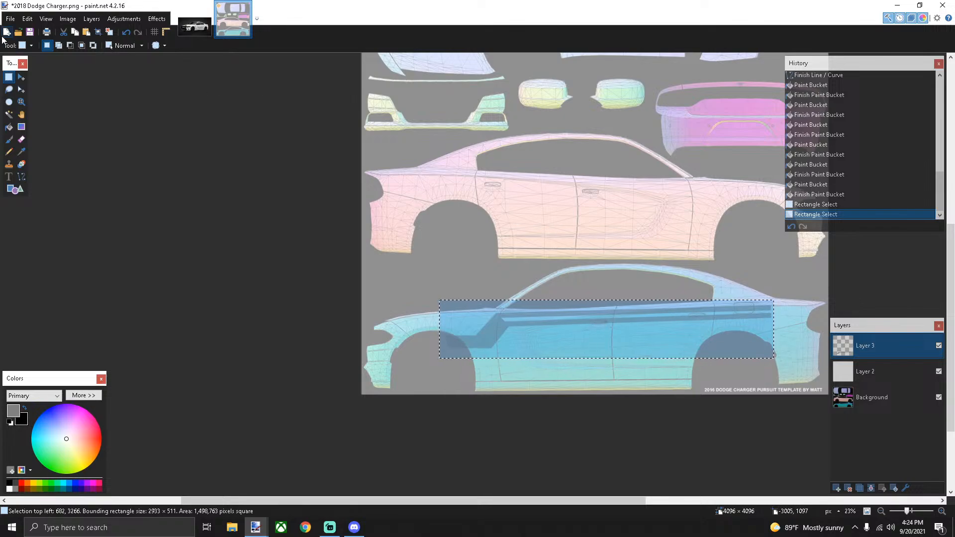
Create a new 2933 × 511 image and paste the copied stripes into it
click(6, 33)
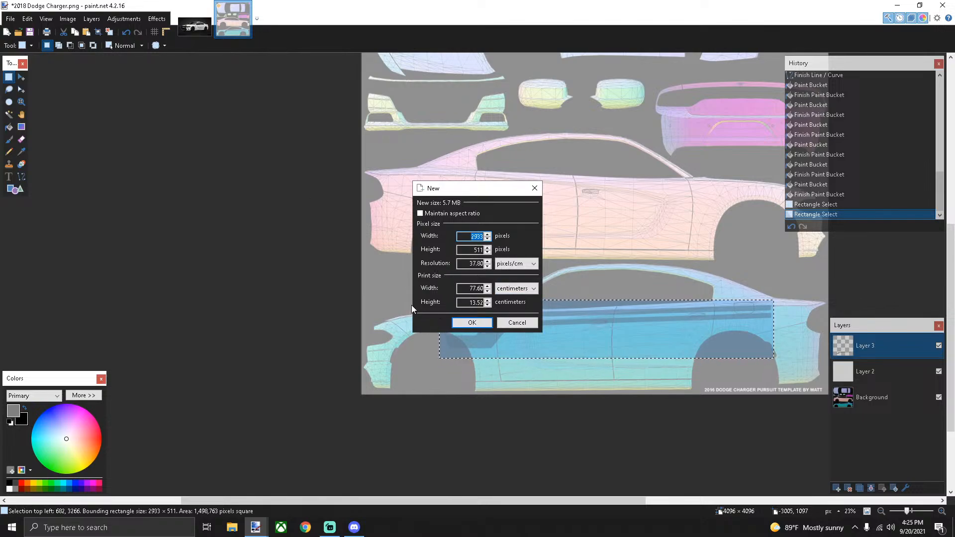
click(469, 324)
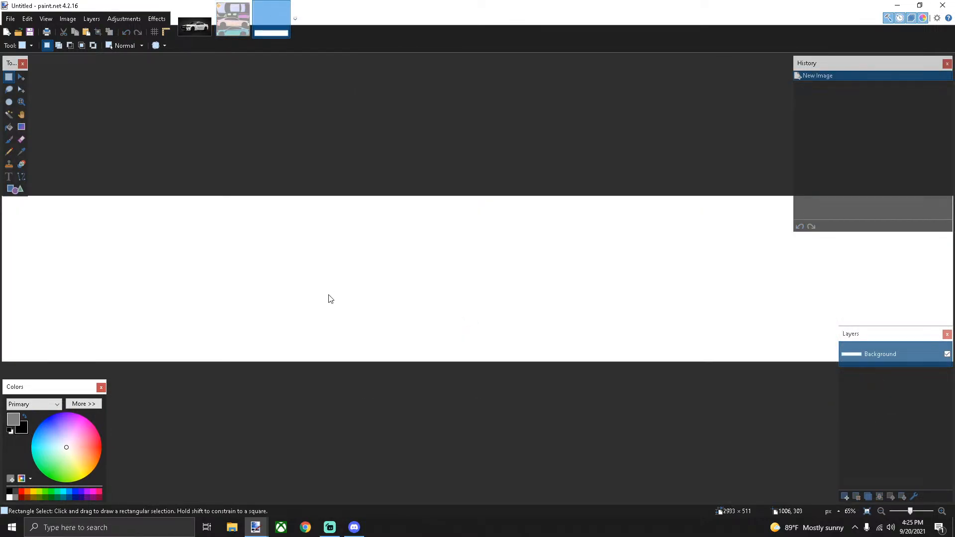
key(ctrl+v)
scroll(441, 288, down, 3)
scroll(442, 288, up, 3)
scroll(443, 289, down, 3)
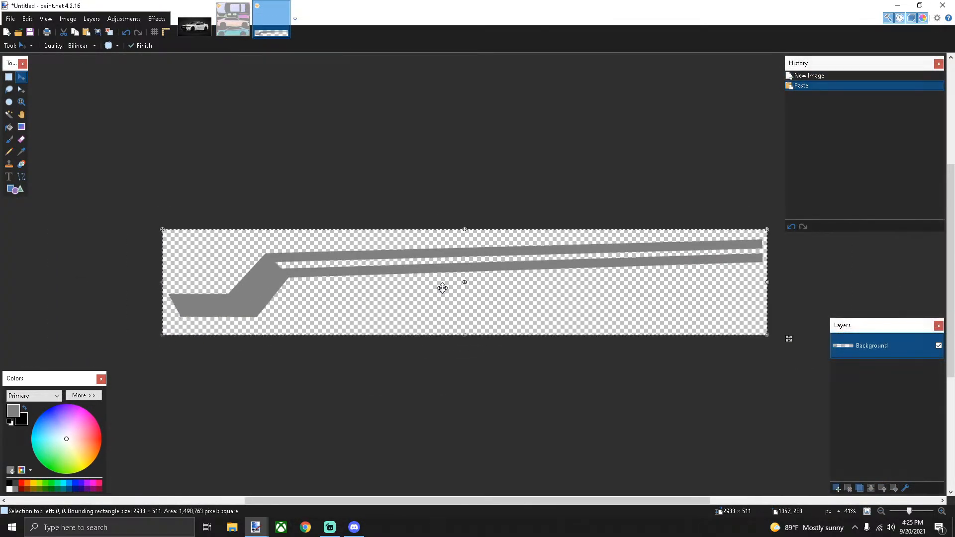
Flip the image horizontally and select the whole mirrored stripe image
click(67, 20)
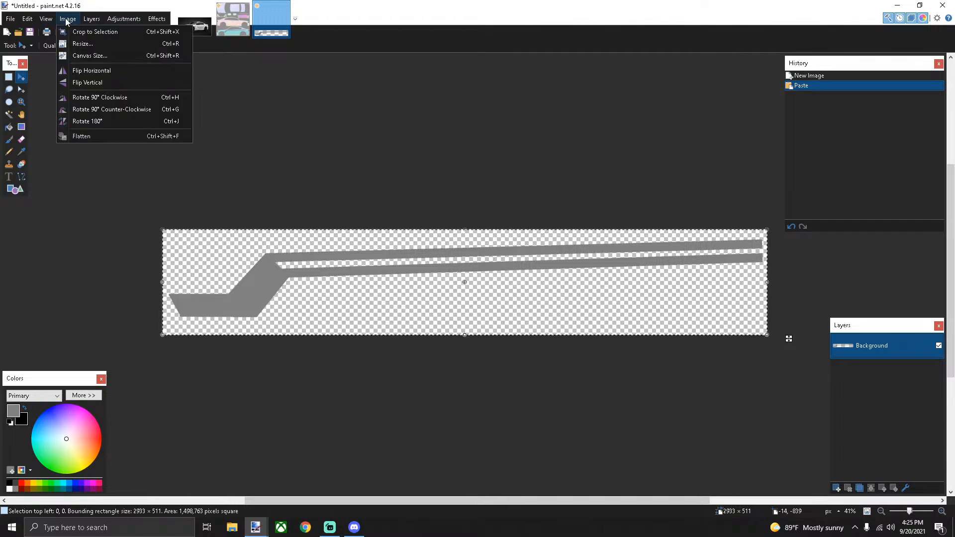
click(83, 71)
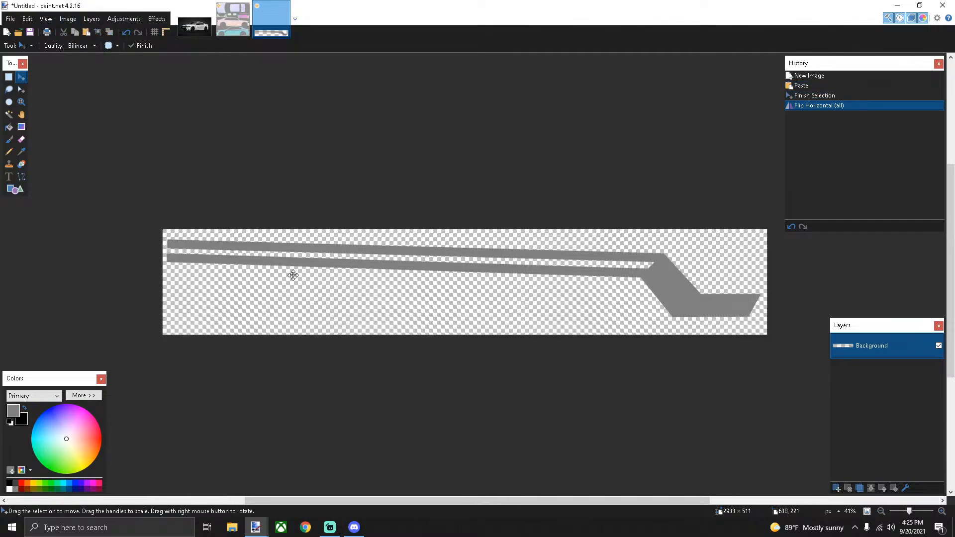
click(8, 78)
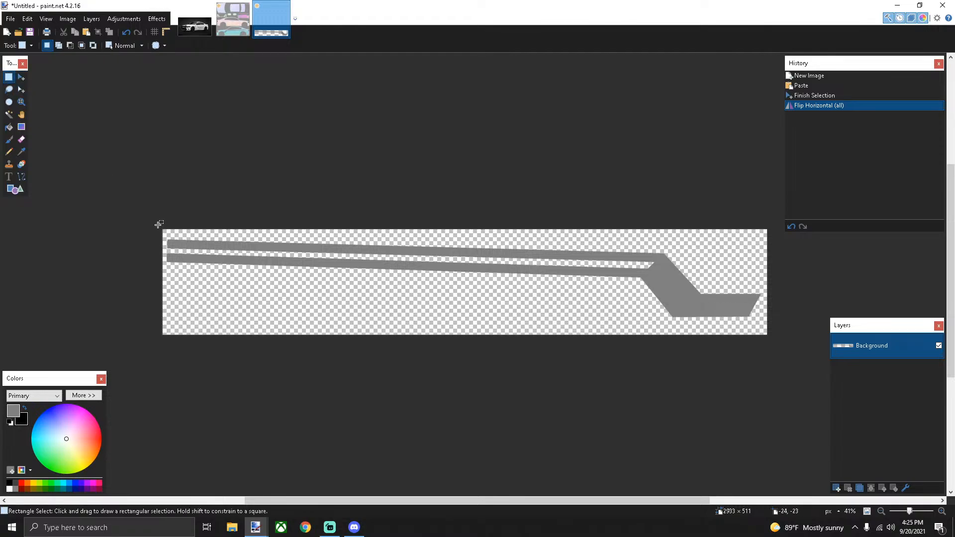
drag(158, 249, 807, 351)
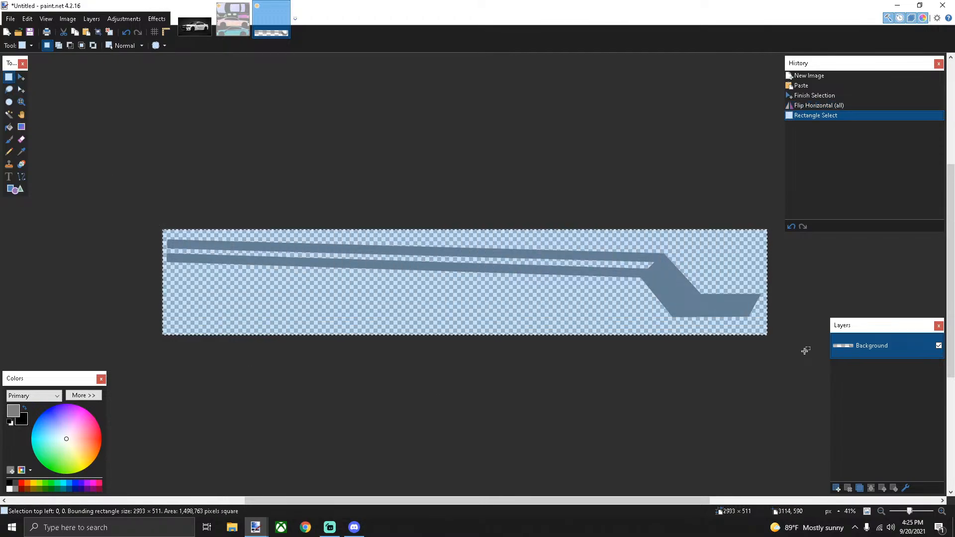
Paste the mirrored stripes into the Charger template and position them on the pink car's side
click(234, 24)
key(ctrl+v)
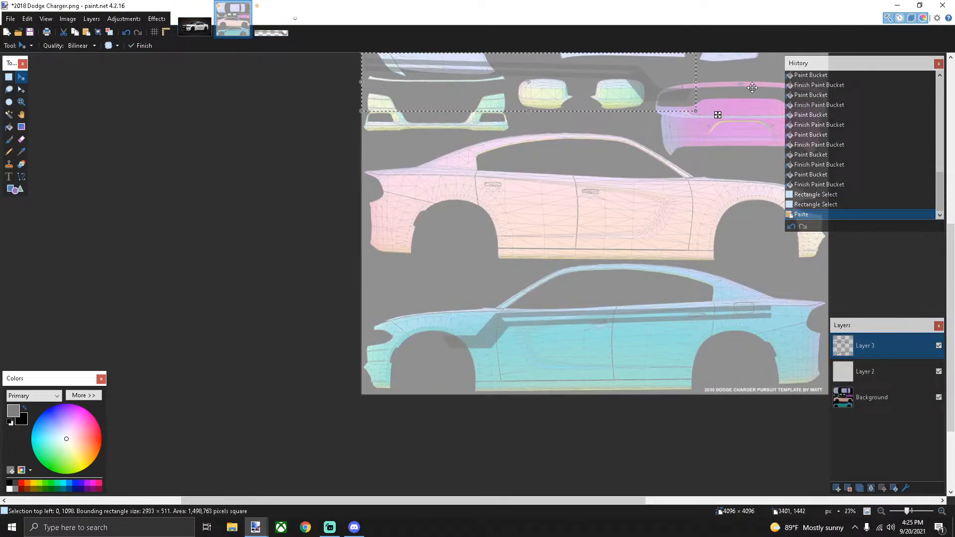
drag(718, 115, 773, 232)
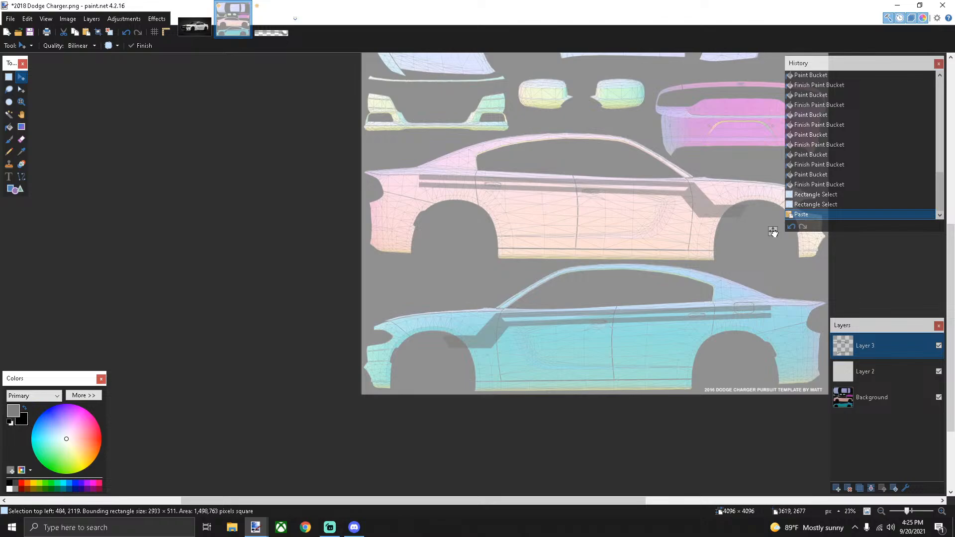
drag(774, 232, 773, 232)
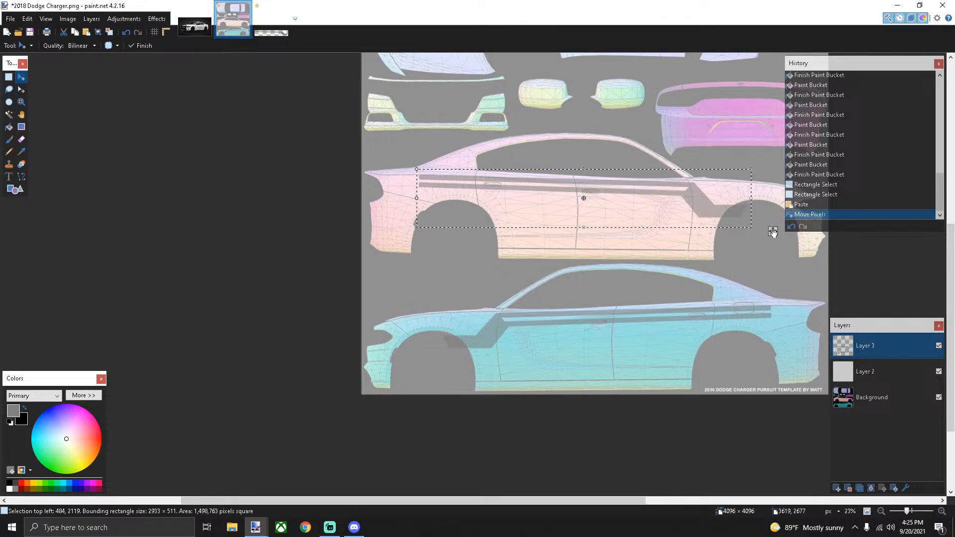
key(s)
click(207, 112)
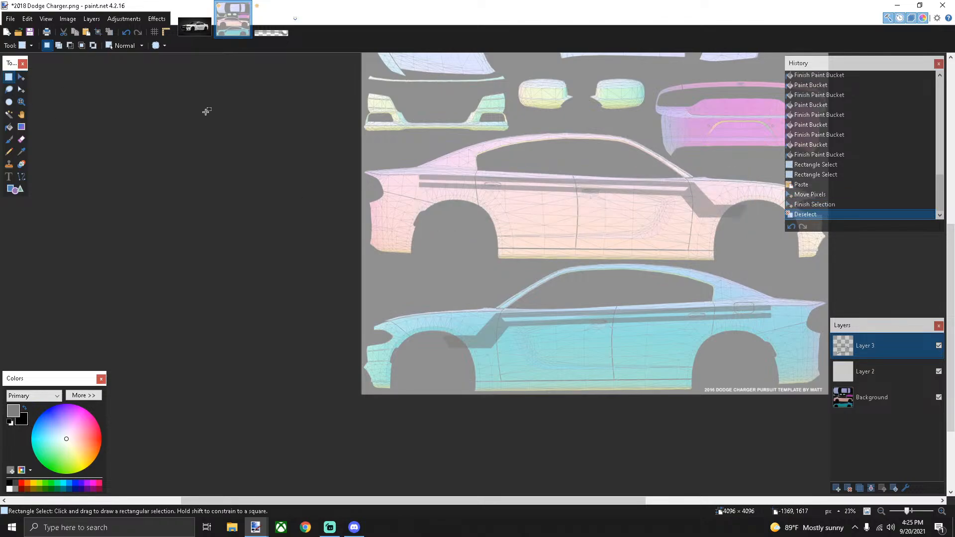
Check the sheriff car reference photo, return to the Charger template, and minimize paint.net
scroll(544, 243, down, 3)
scroll(592, 245, up, 8)
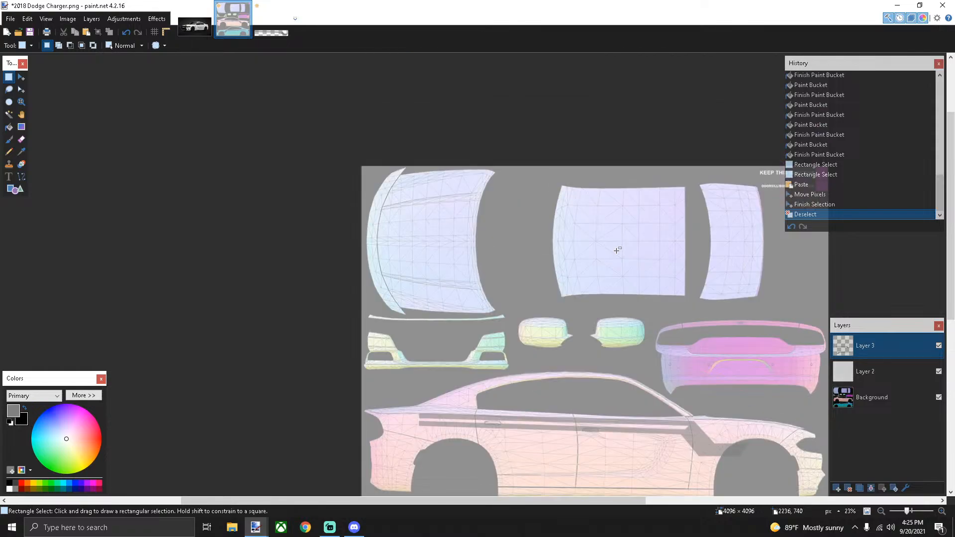
scroll(617, 249, down, 3)
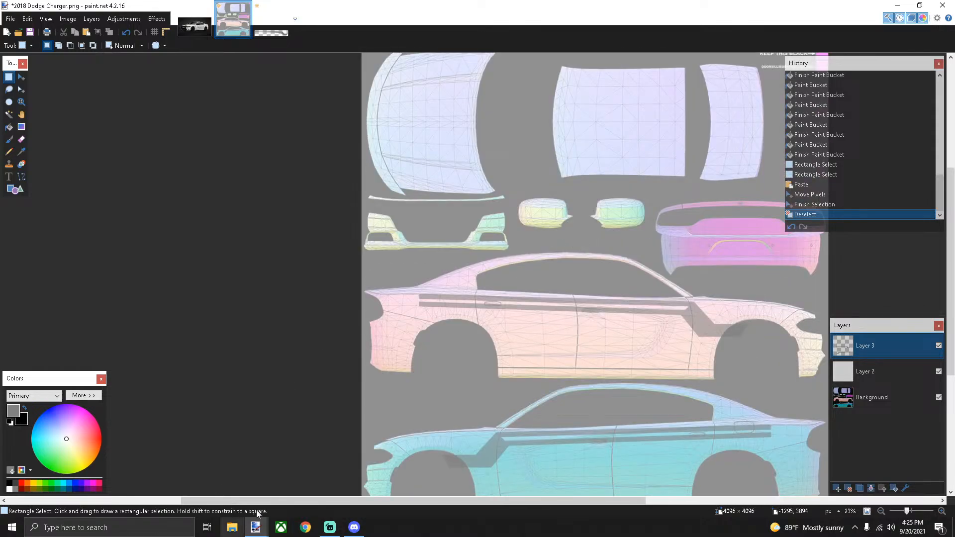
click(194, 26)
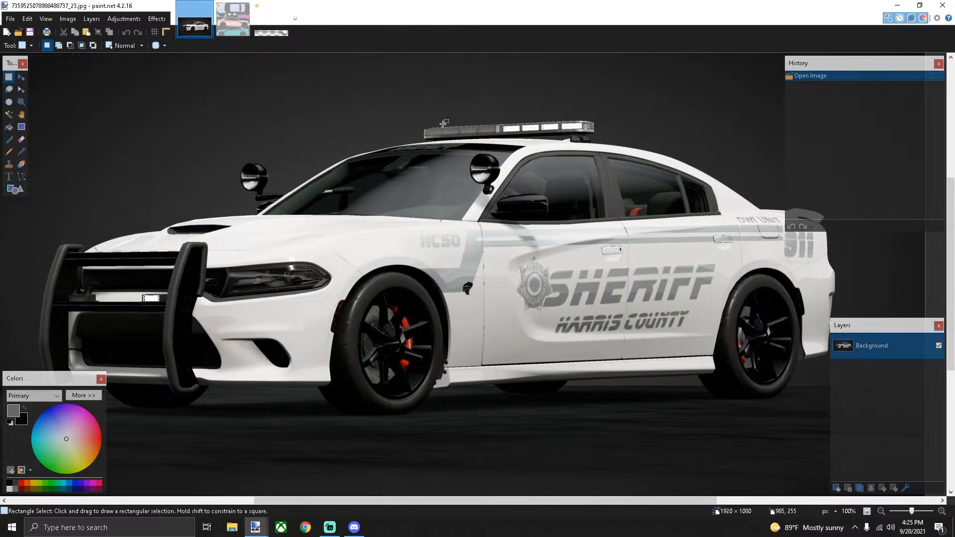
click(237, 23)
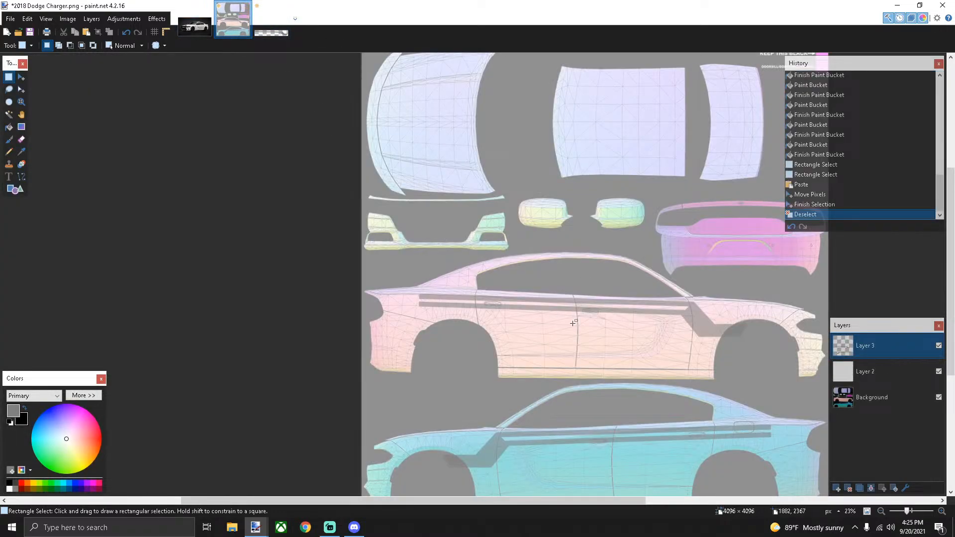
click(898, 6)
Open Chrome and search Google Images for 'blaine county sheriff badge'
click(305, 526)
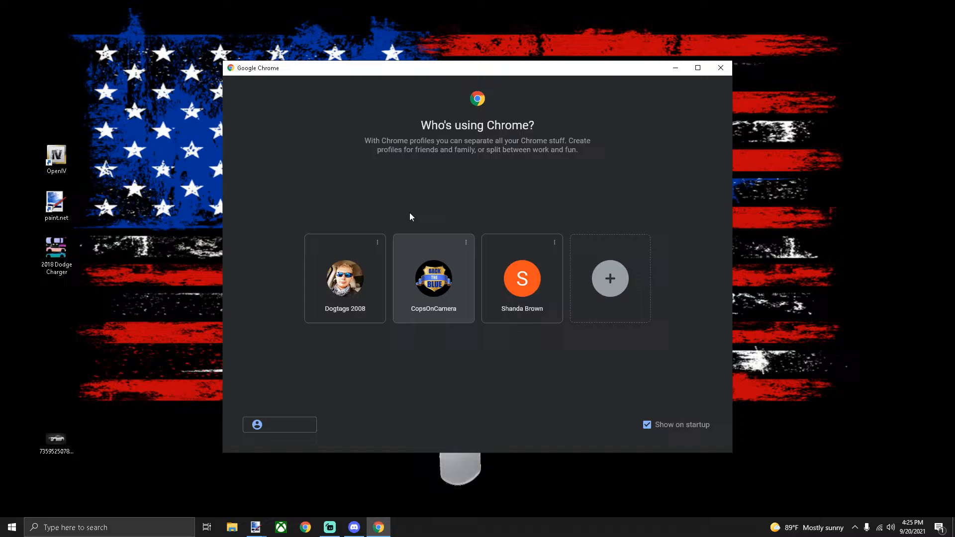
click(344, 276)
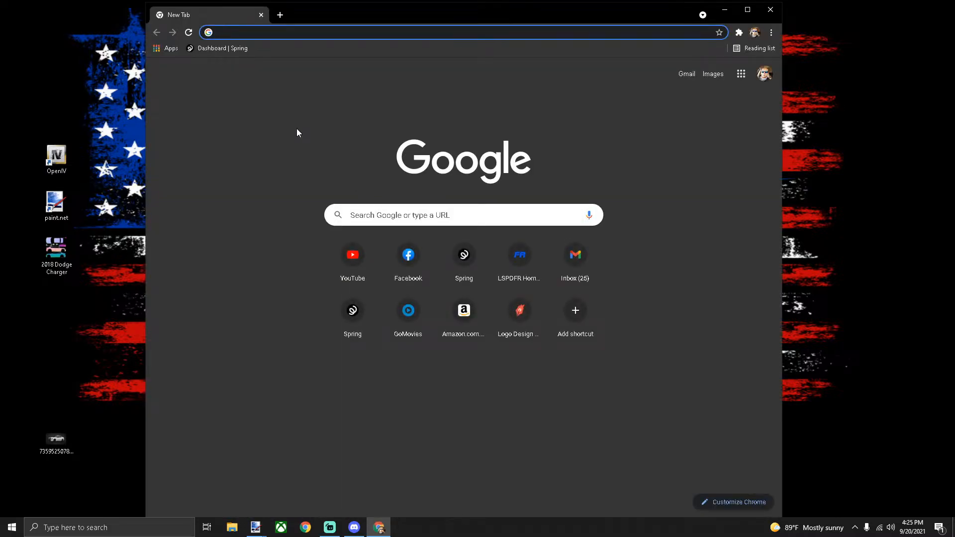
text(blaine )
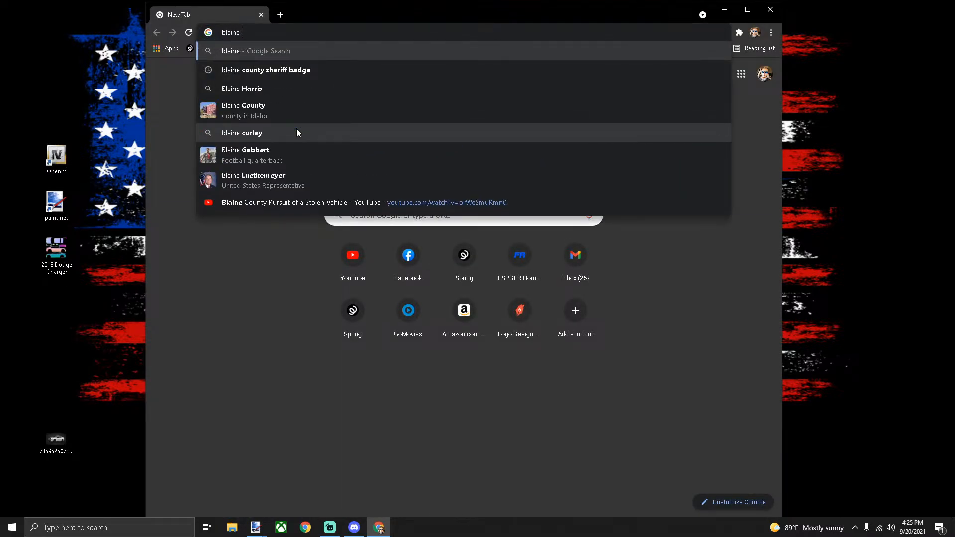
text(county hseri)
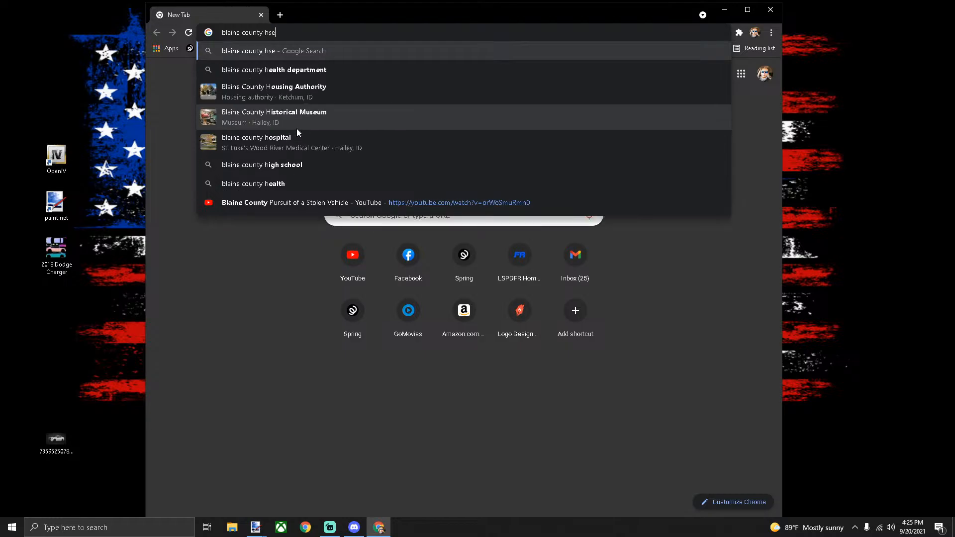
key(BackSpace)
key(BackSpace)
key(BackSpace)
key(BackSpace)
key(BackSpace)
text(sheri)
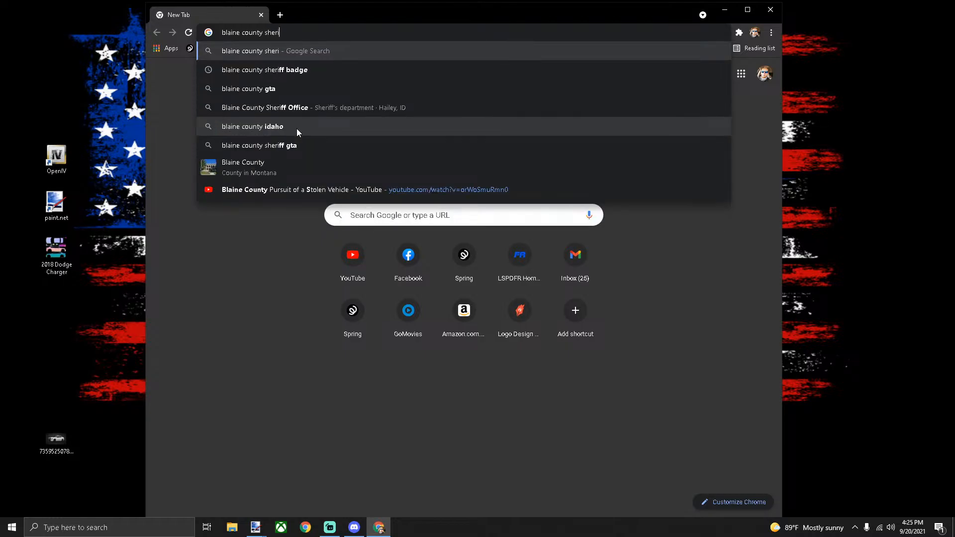
text(ff badge)
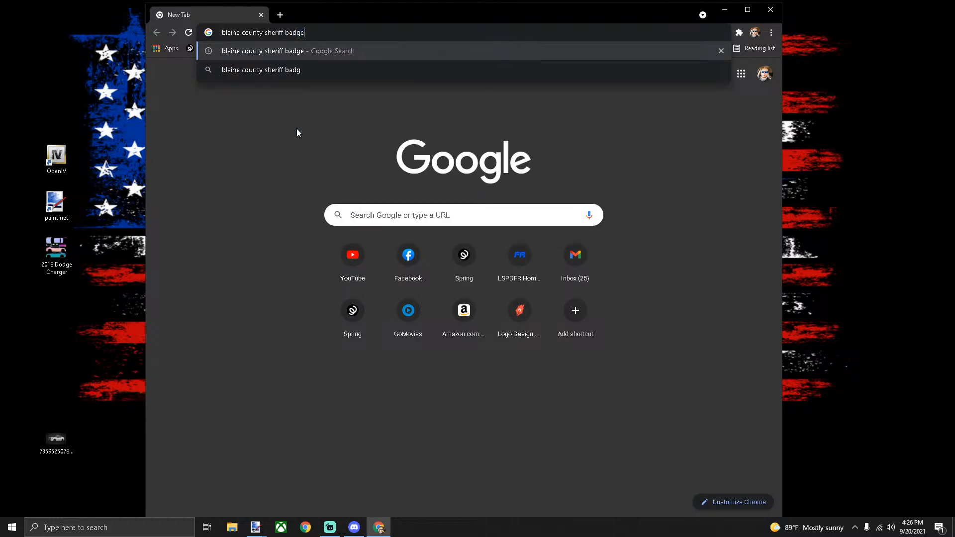
key(Return)
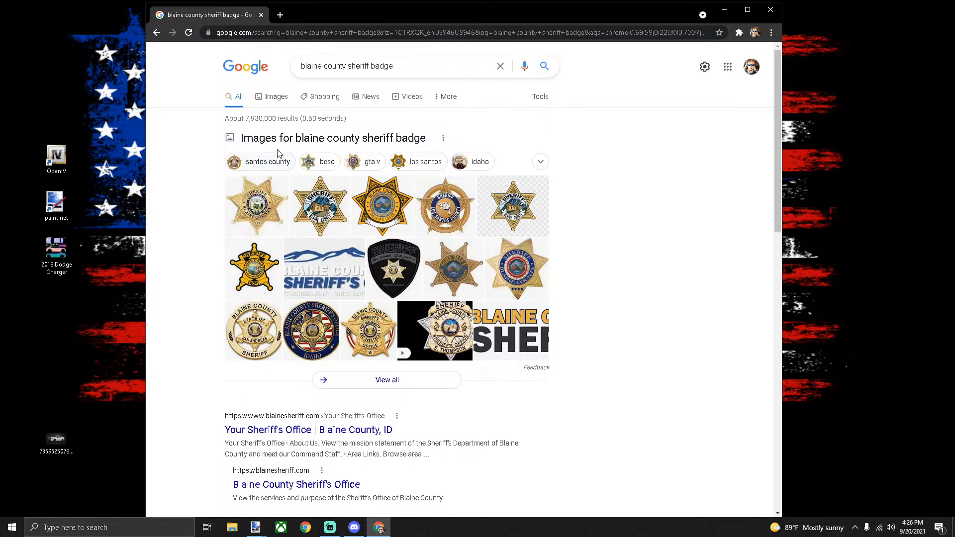
click(282, 138)
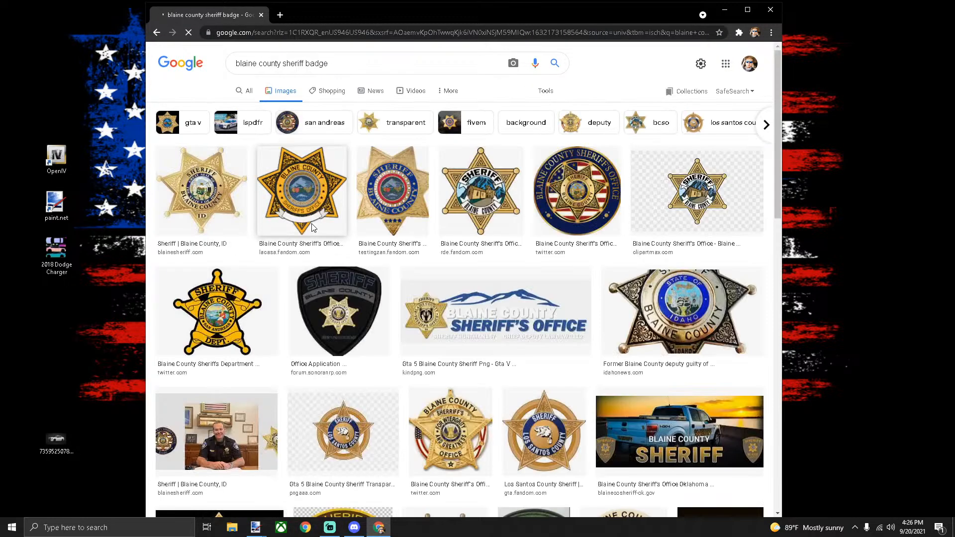
scroll(329, 227, down, 4)
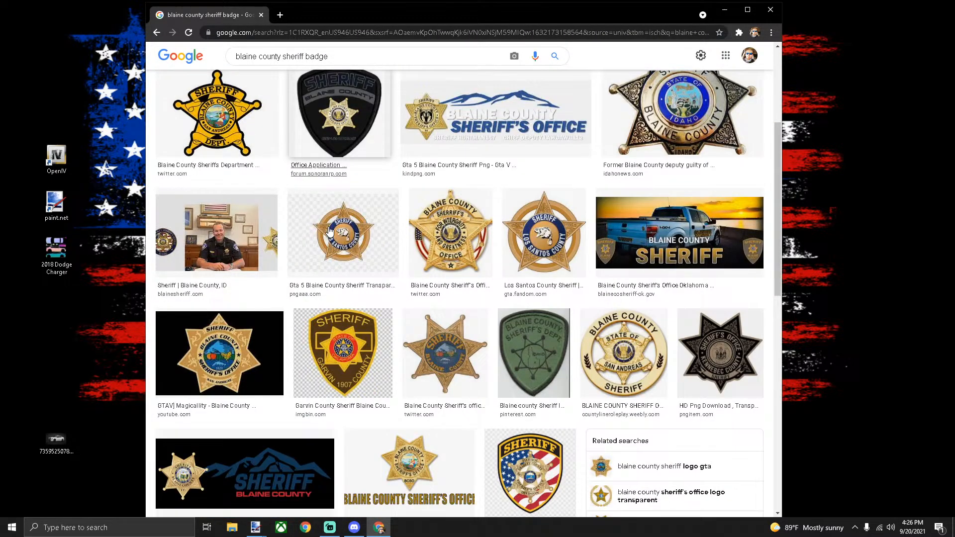
scroll(329, 232, up, 4)
Add 'black and white' to the query and preview the first star badge result
click(337, 64)
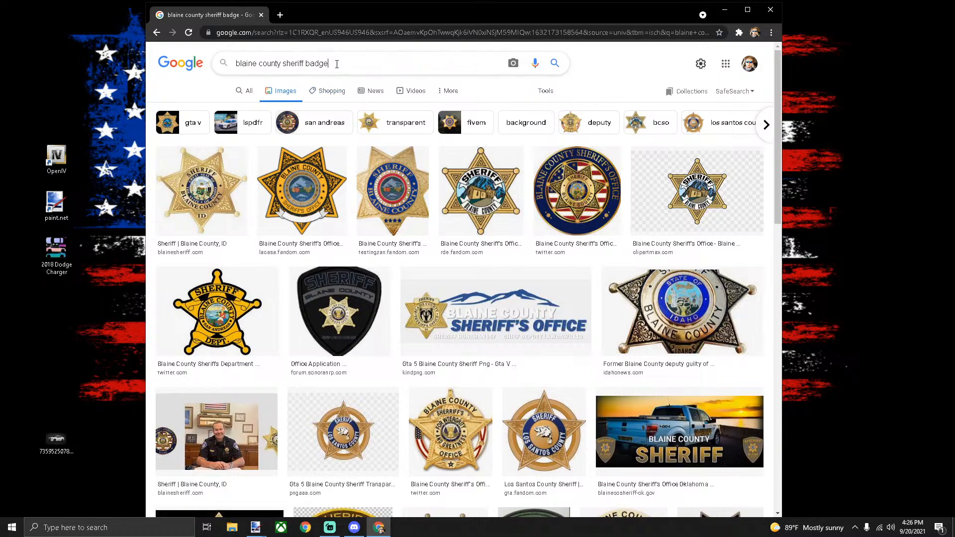
text(bl)
text(ack and white)
key(Return)
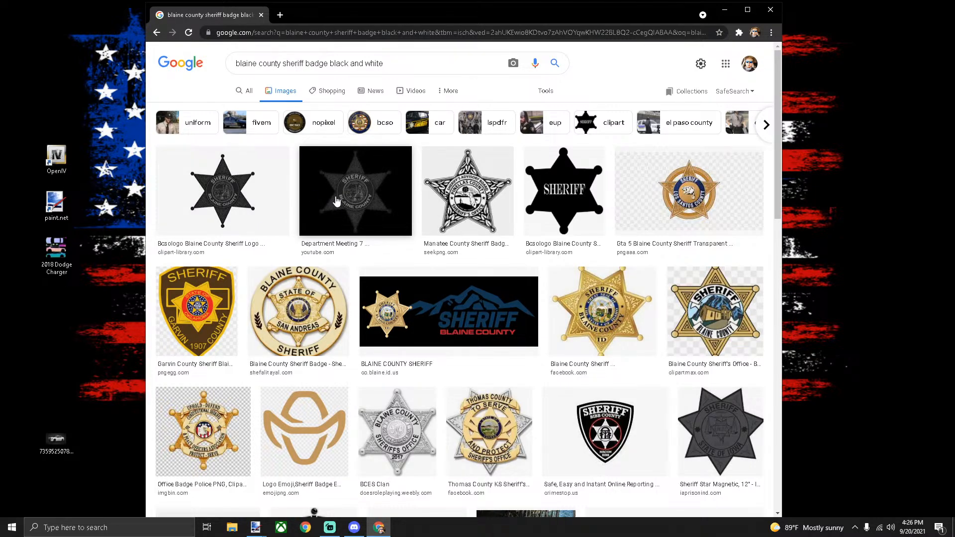
click(248, 198)
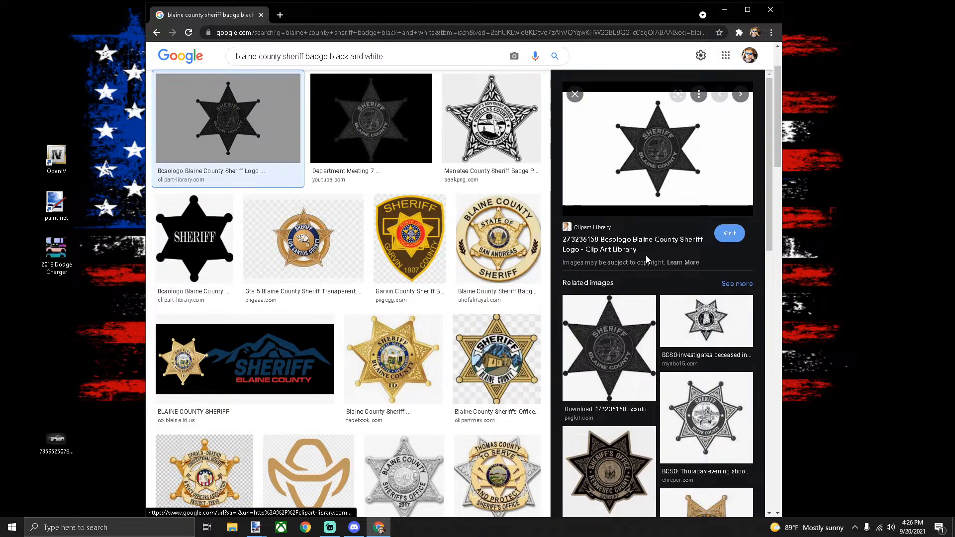
Save the Kennebec County sheriff badge image as a PNG on the Desktop, then close Chrome
scroll(646, 258, down, 2)
scroll(647, 258, down, 1)
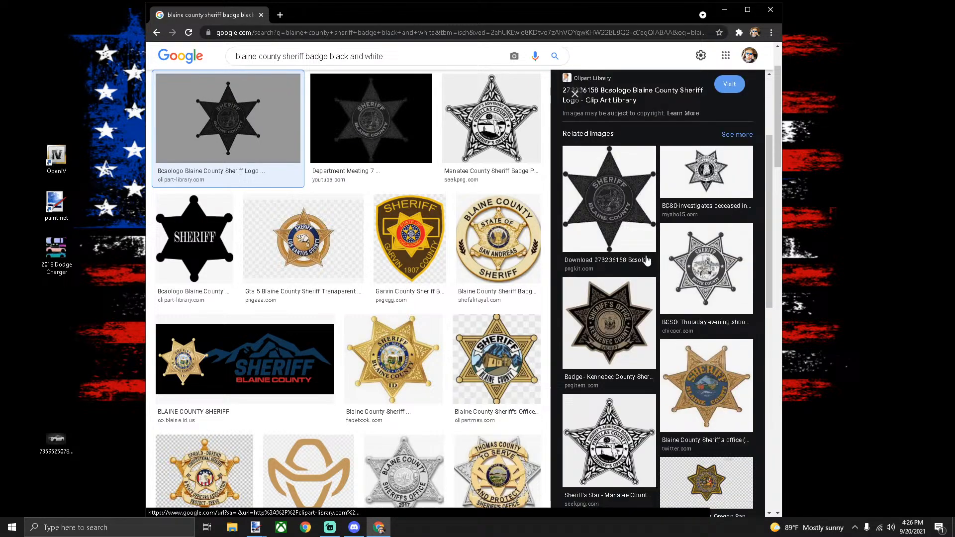
click(627, 318)
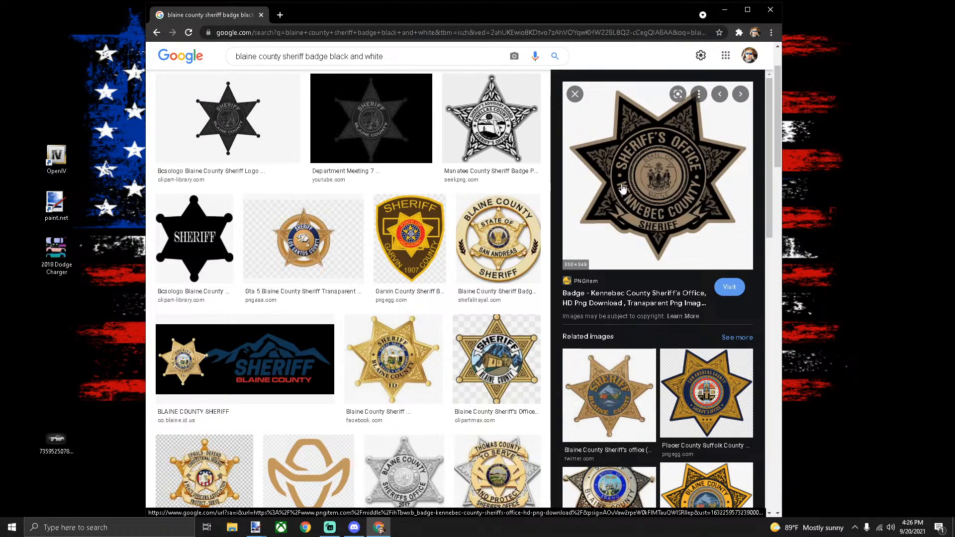
right_click(659, 205)
click(701, 305)
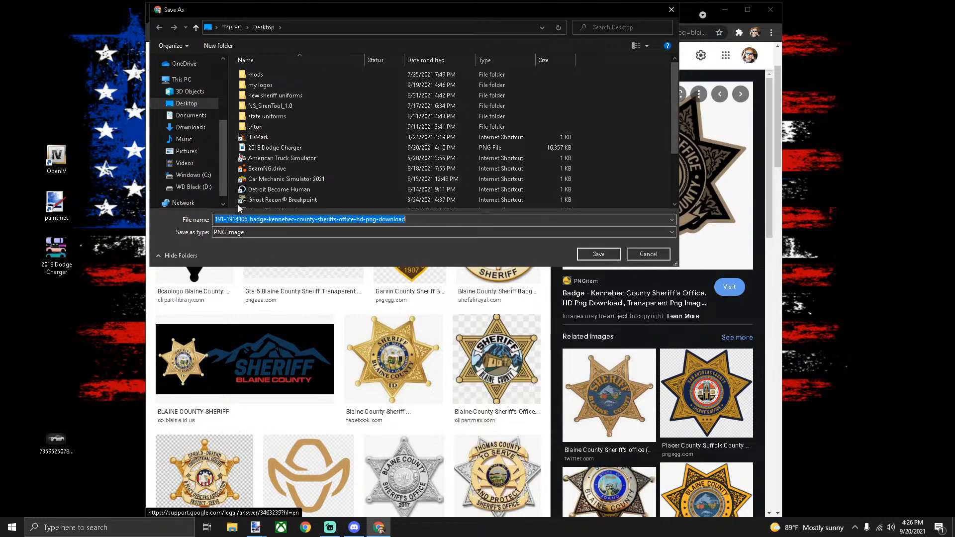
click(192, 104)
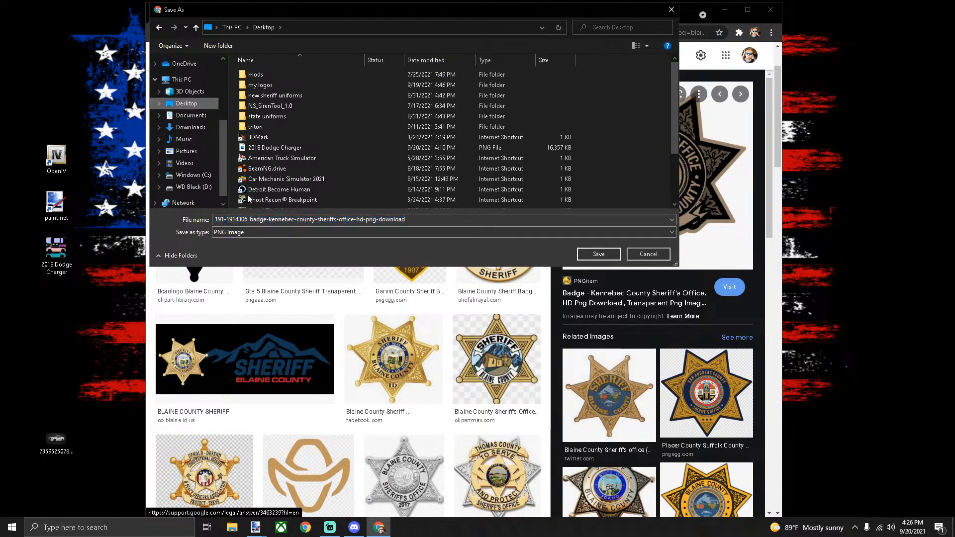
click(599, 254)
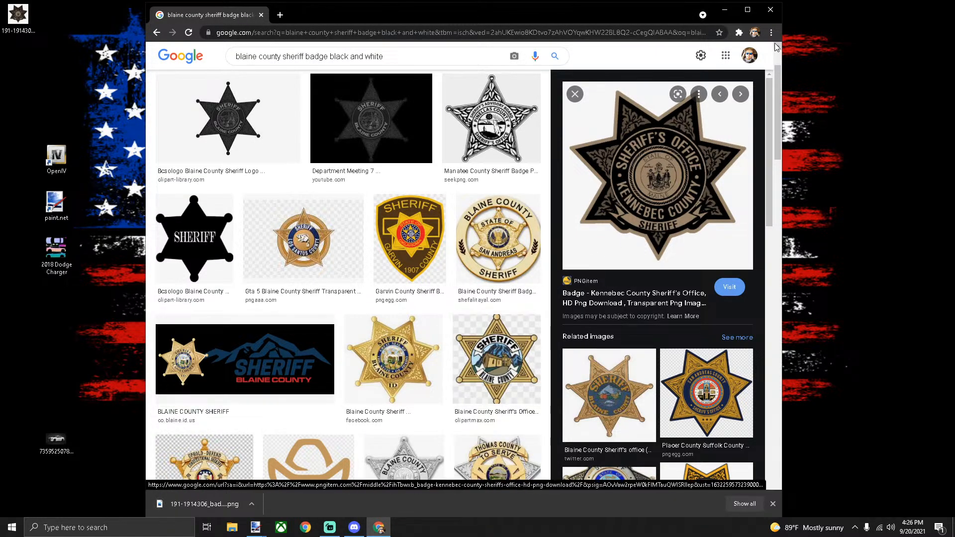
click(771, 9)
Open the badge PNG in paint.net as its own image
mouse_move(17, 15)
mouse_down()
mouse_move(277, 534)
mouse_move(231, 324)
mouse_move(235, 289)
mouse_up()
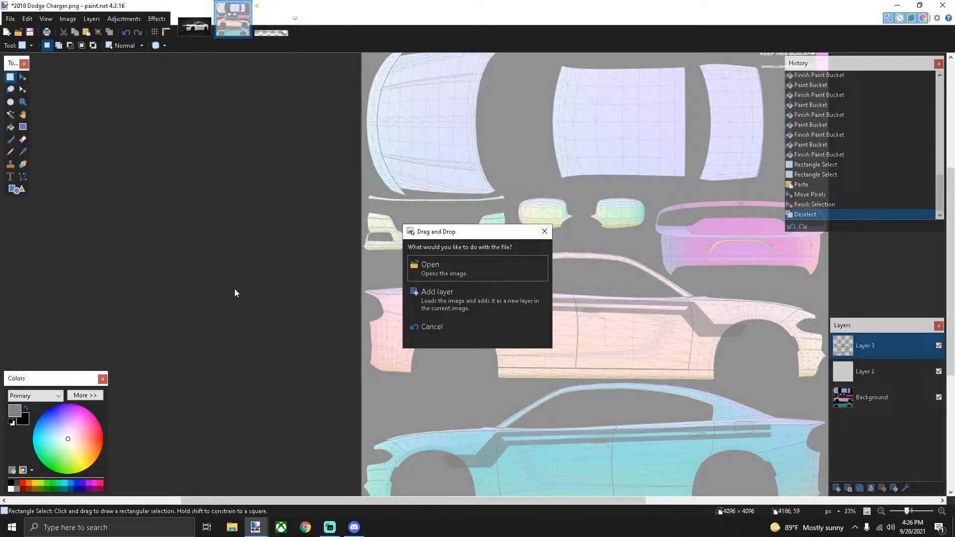
click(461, 275)
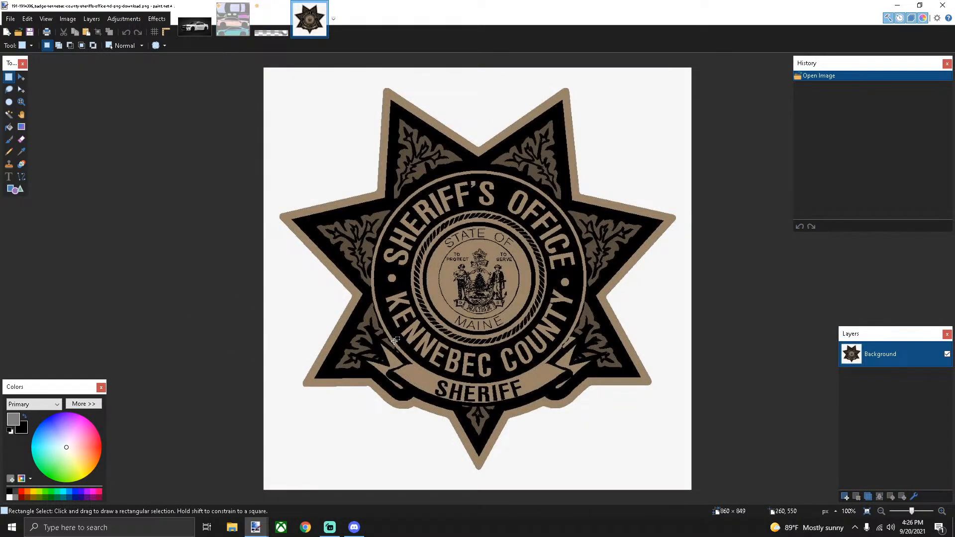
scroll(429, 326, down, 7)
scroll(428, 326, up, 1)
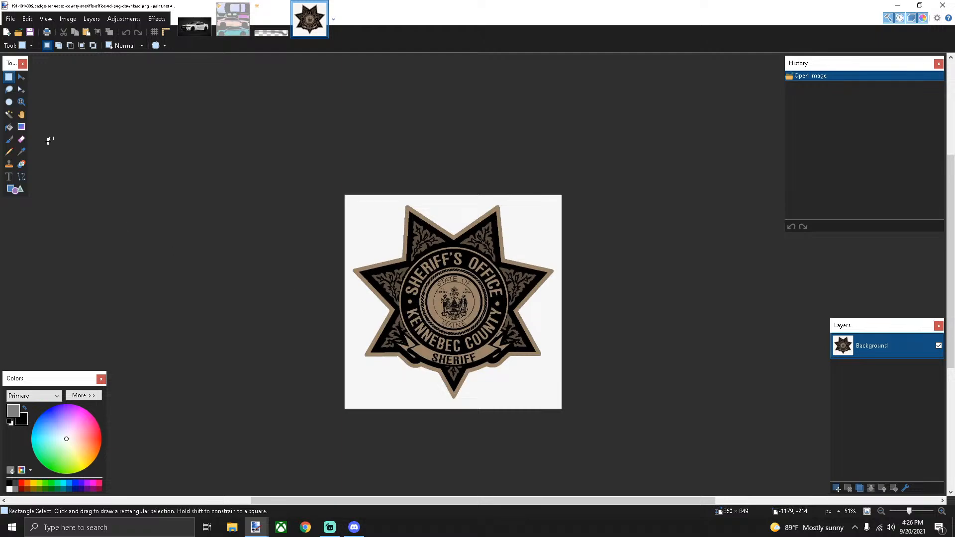
Erase the badge's white background with Magic Wand, select it all, and return to the Charger template
click(9, 114)
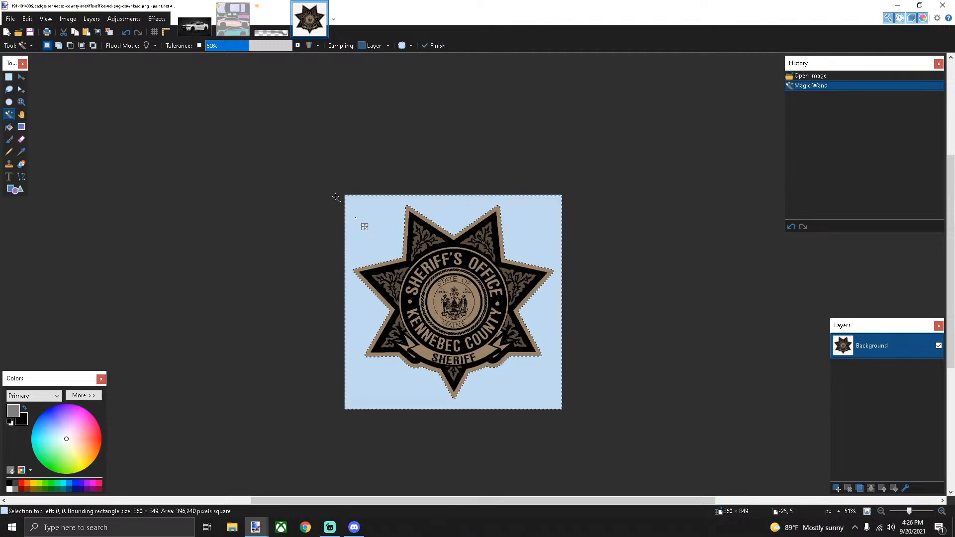
key(Delete)
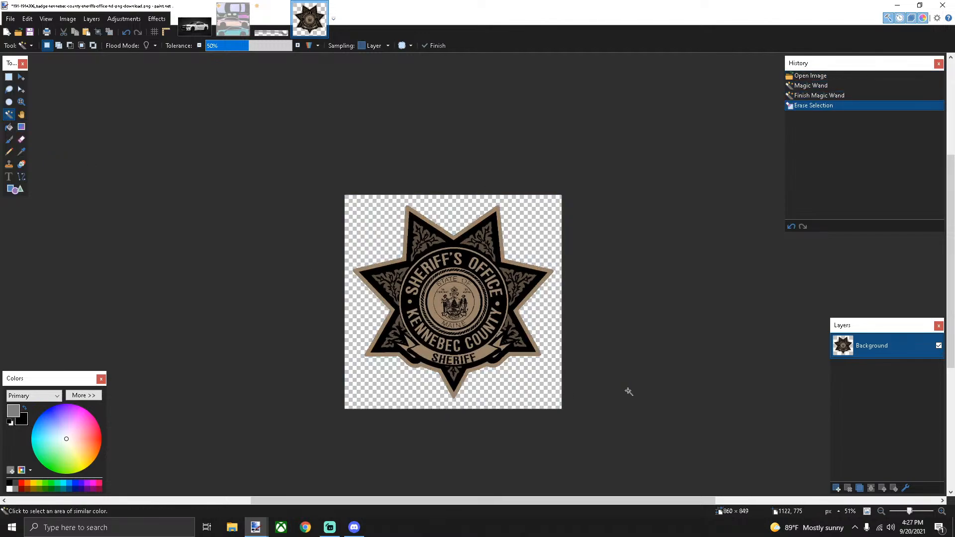
click(9, 78)
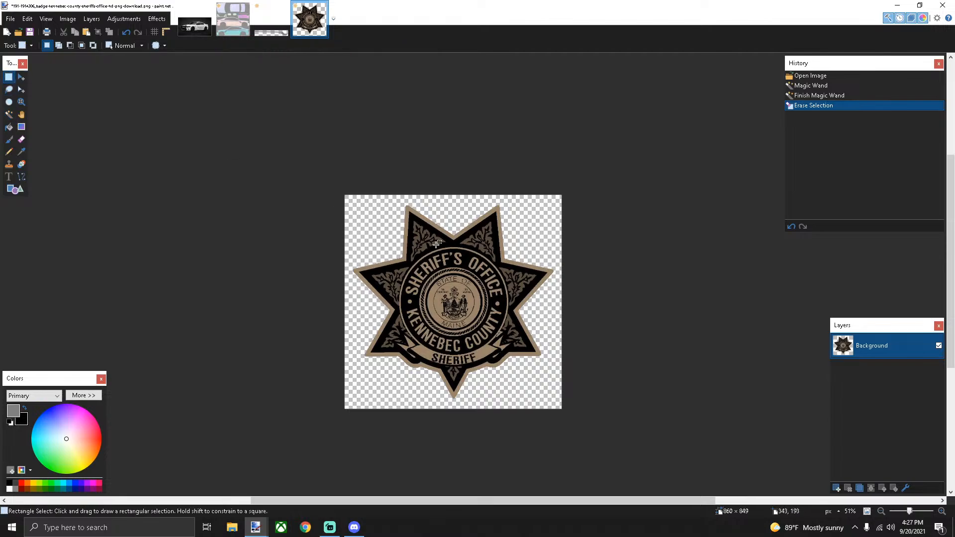
drag(341, 184, 709, 493)
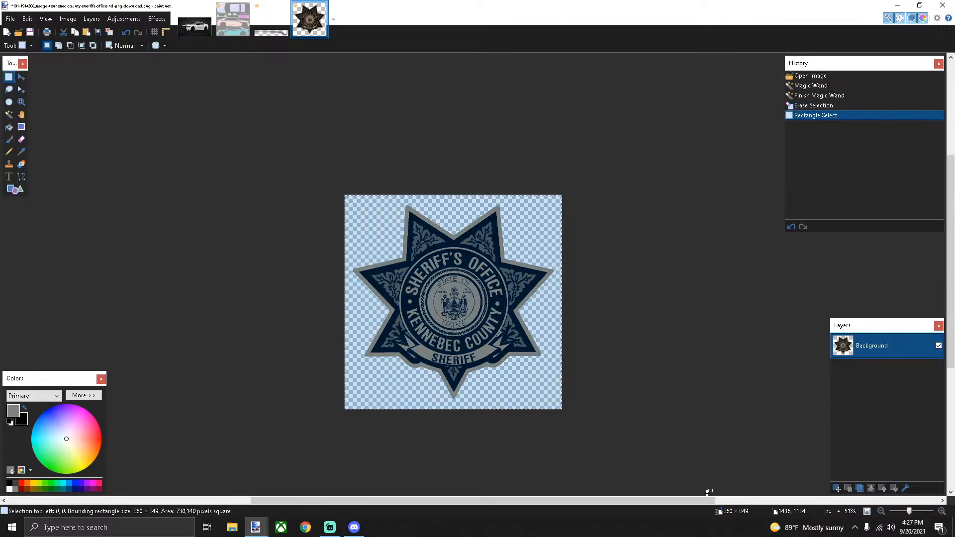
click(224, 25)
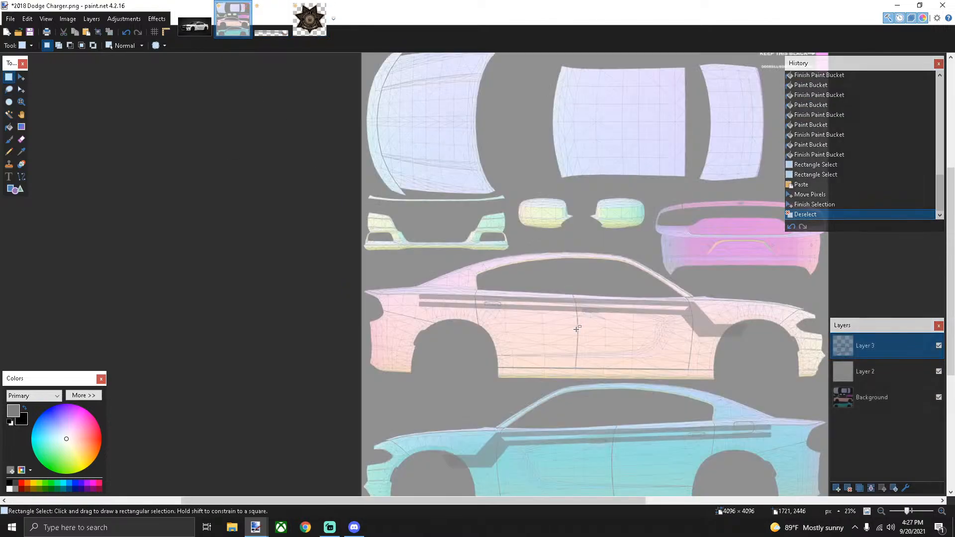
Add a new Layer 4 and set its opacity to 144
click(837, 489)
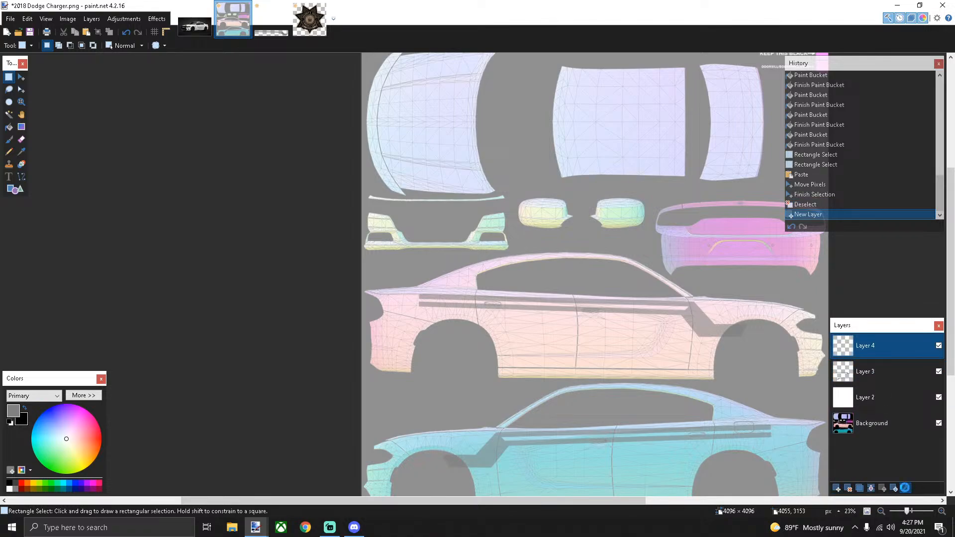
click(905, 488)
double_click(525, 288)
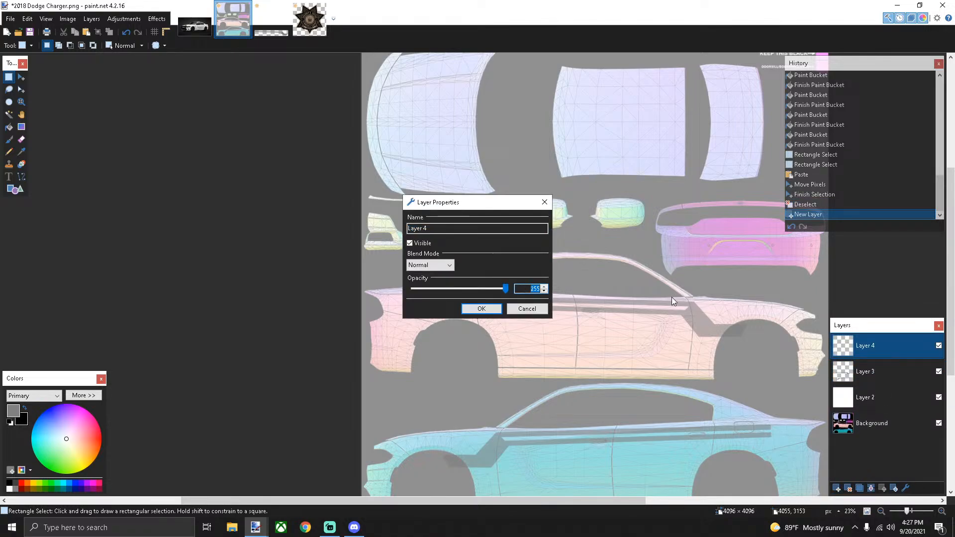
text(144)
key(Return)
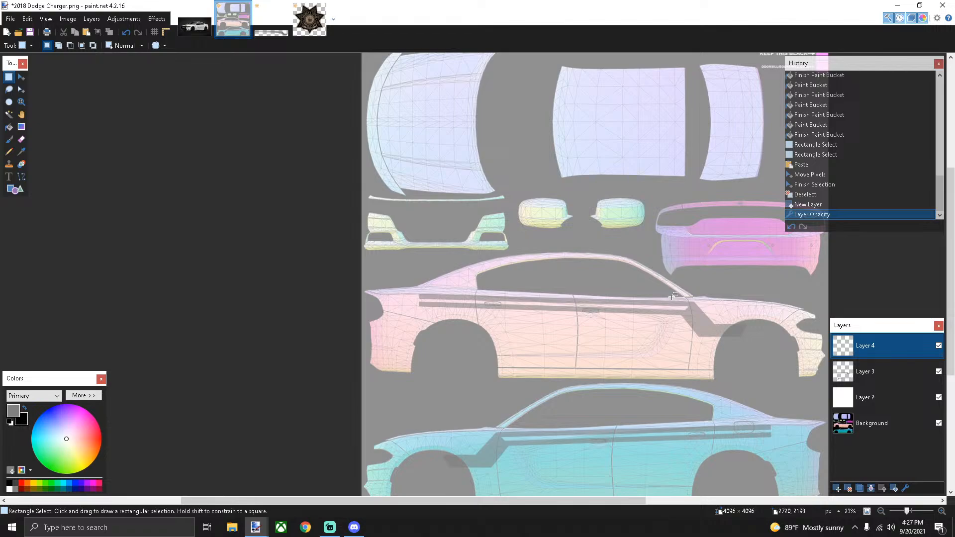
scroll(522, 373, down, 3)
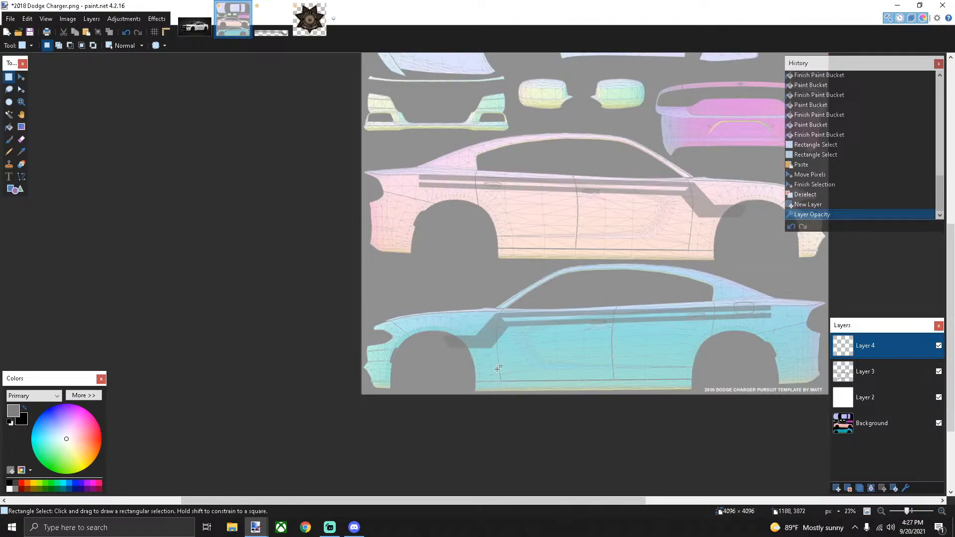
Compare with the Harris County sheriff reference photo, then return to the Charger template
click(194, 22)
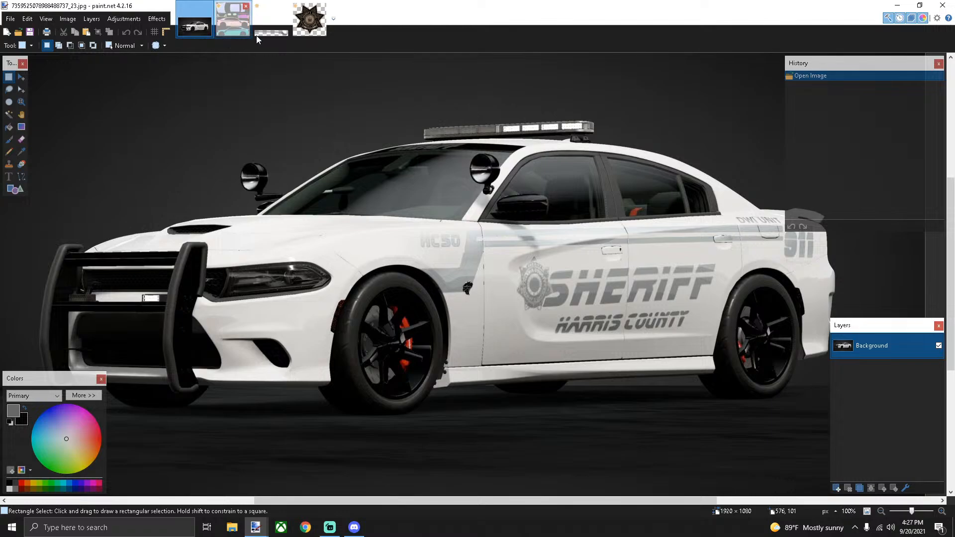
click(231, 22)
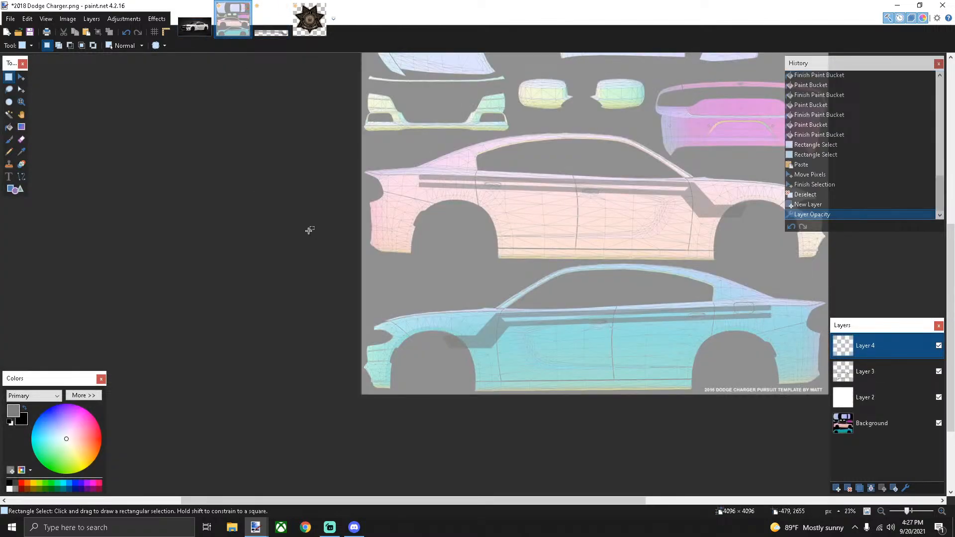
scroll(597, 258, down, 1)
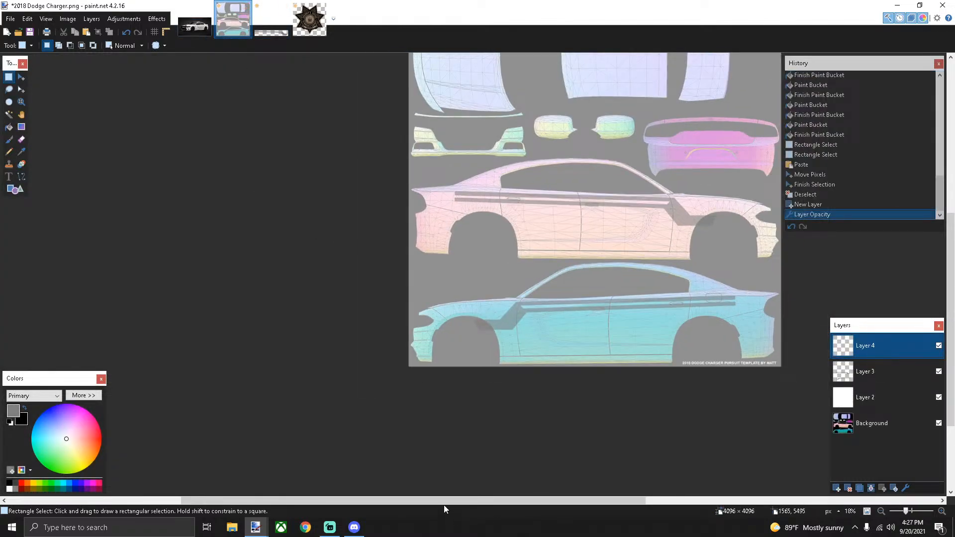
drag(428, 499, 491, 462)
scroll(448, 214, up, 3)
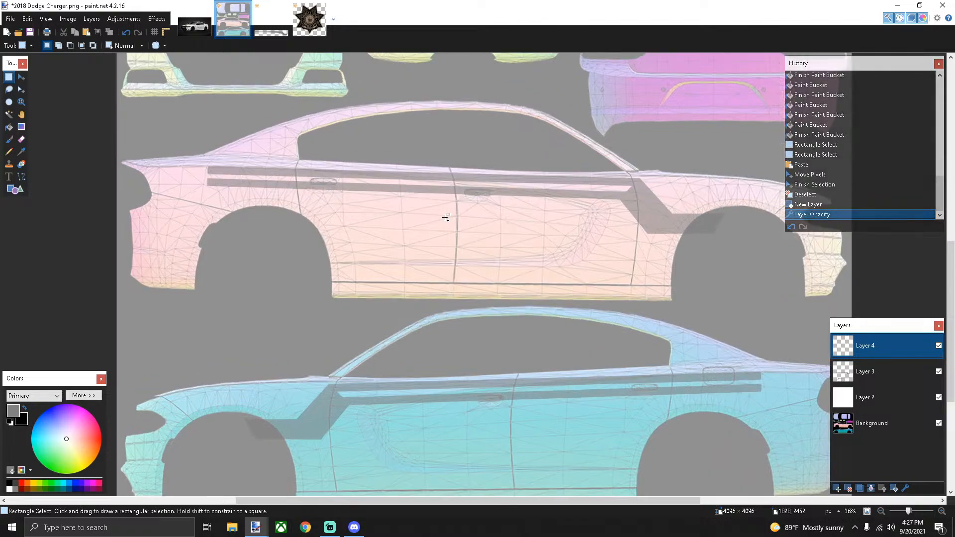
scroll(446, 218, down, 1)
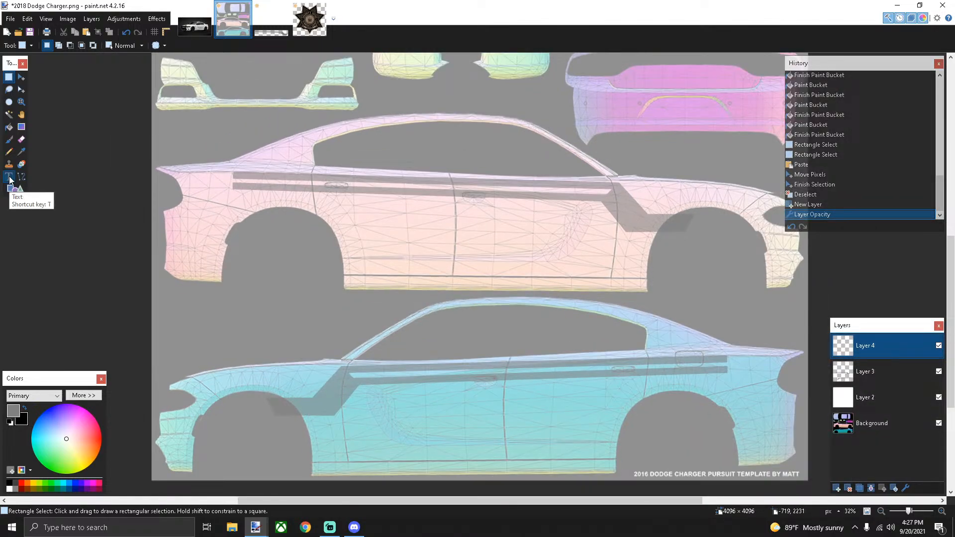
click(9, 177)
Type SHERIFF in darker grey at size 84 on the upper car's door
click(15, 486)
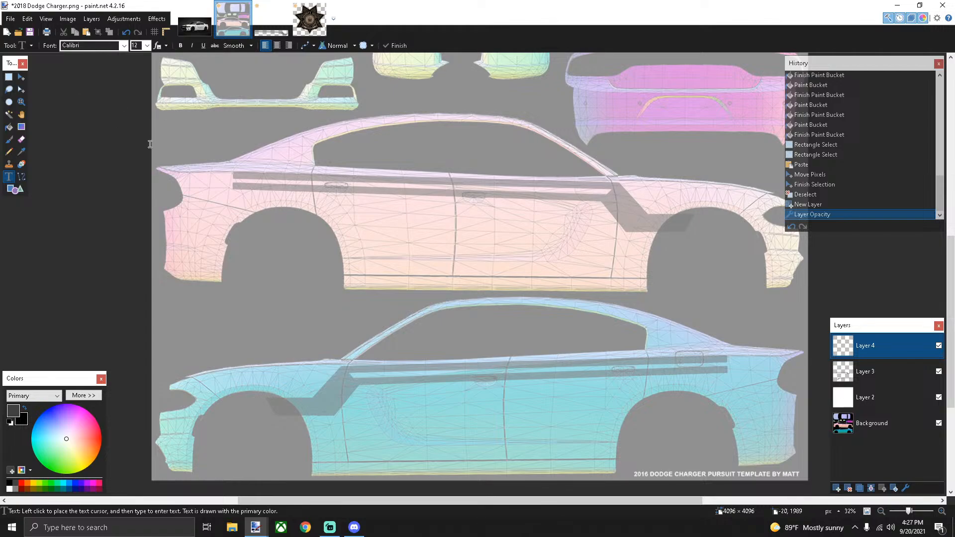
click(376, 215)
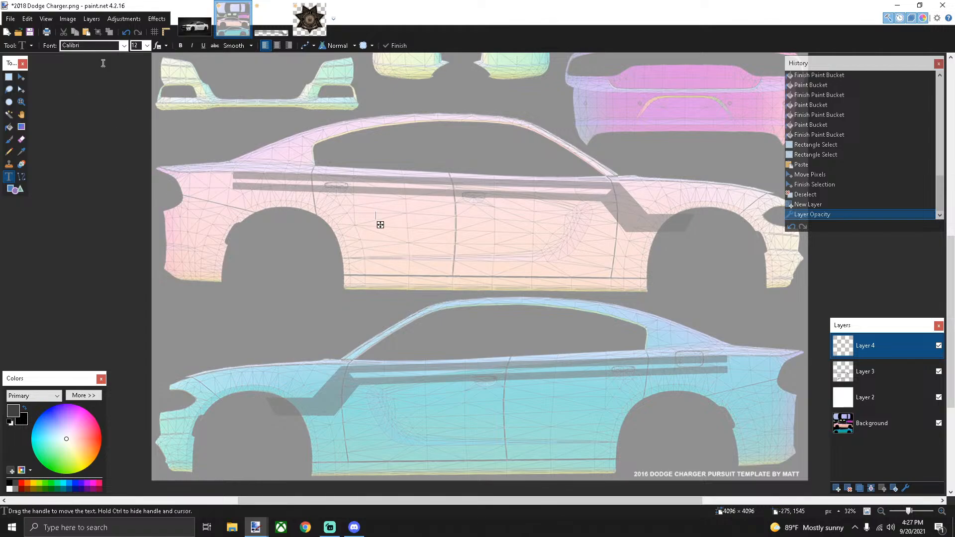
click(147, 46)
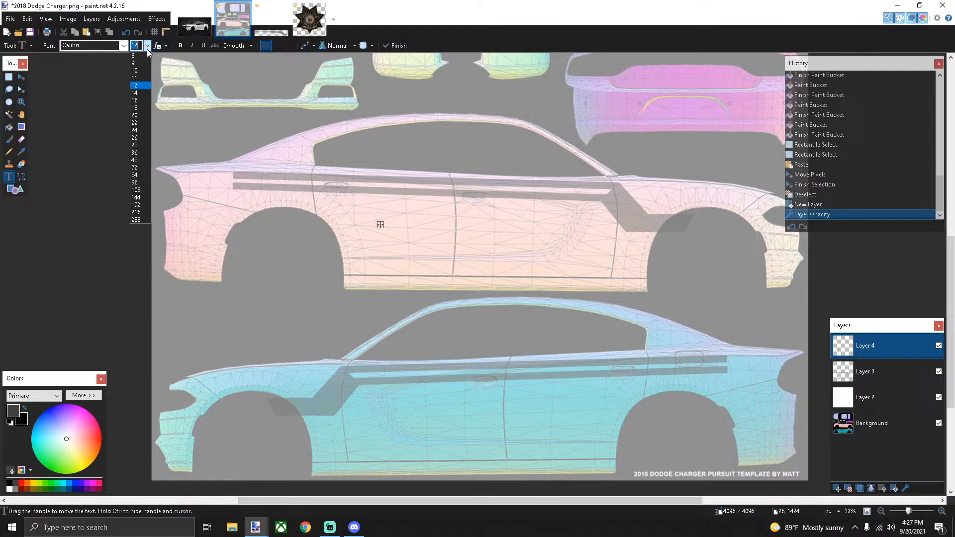
click(144, 175)
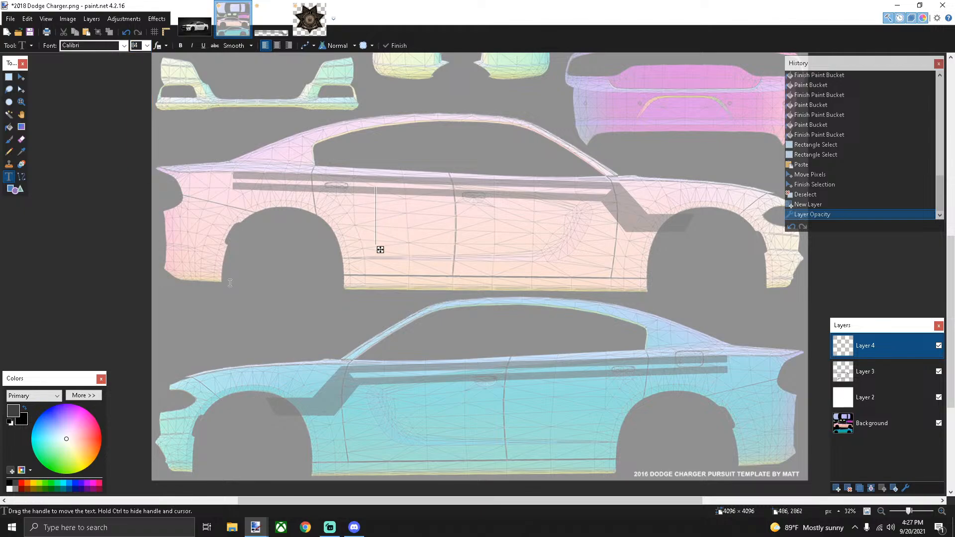
text(SHERIFF)
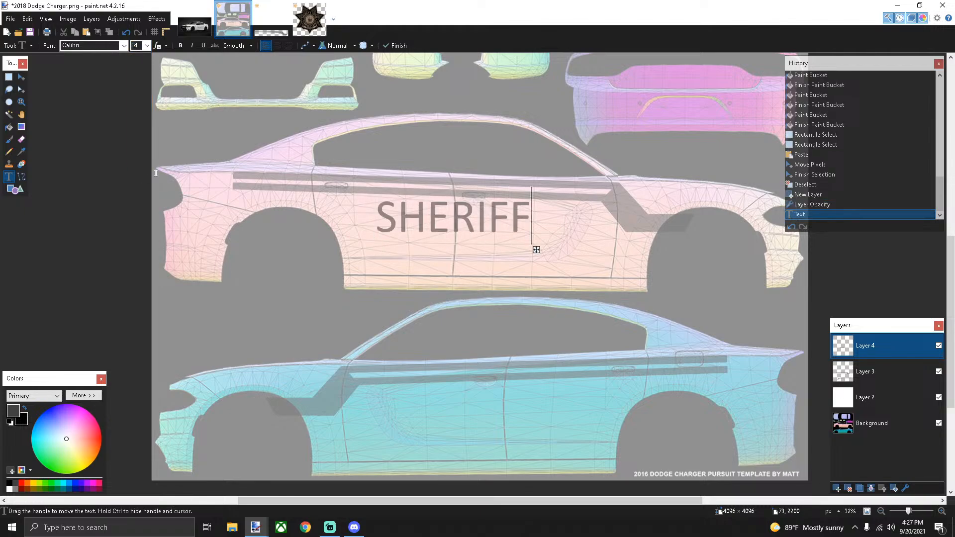
Preview SHERIFF in fonts from Agency FB through Magneto, settling on Futura-Bold
click(124, 45)
scroll(119, 103, up, 7)
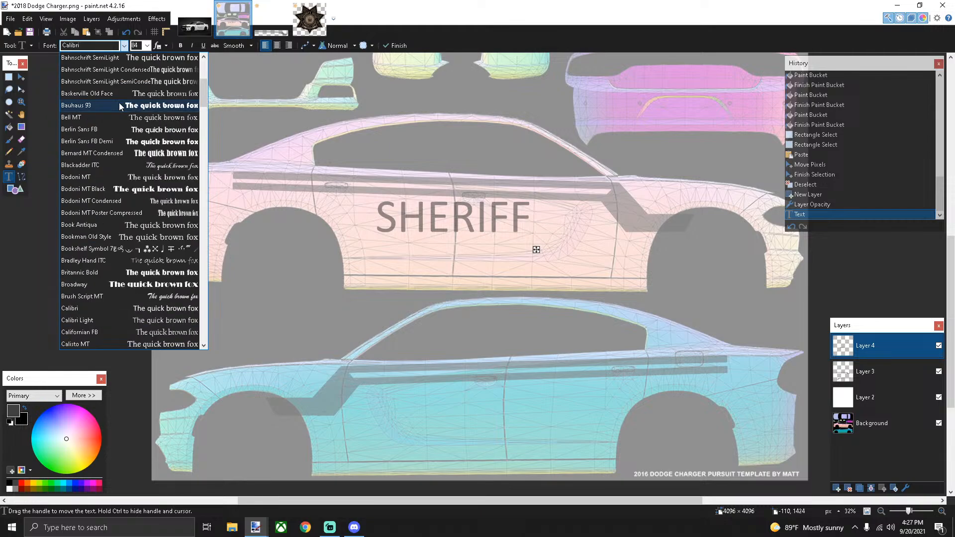
scroll(118, 102, up, 3)
click(129, 58)
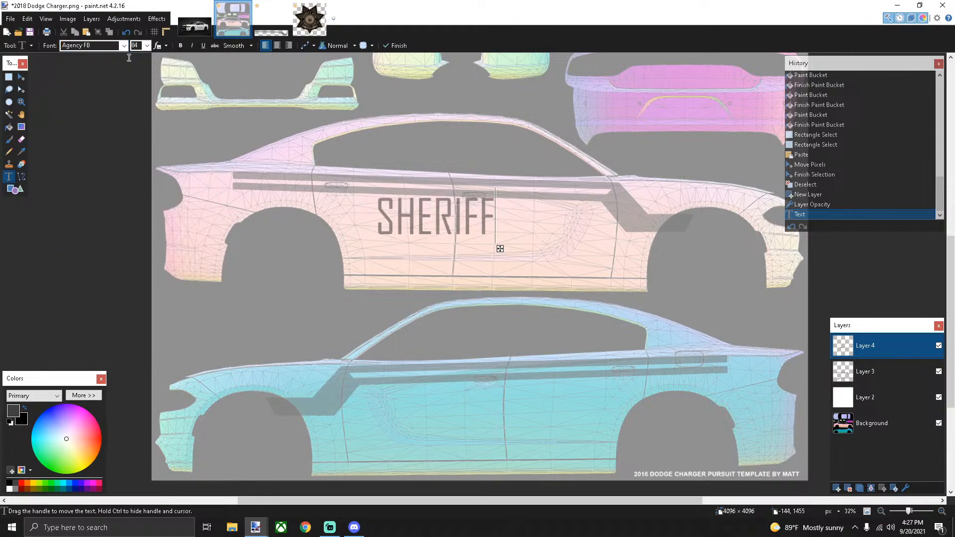
click(125, 46)
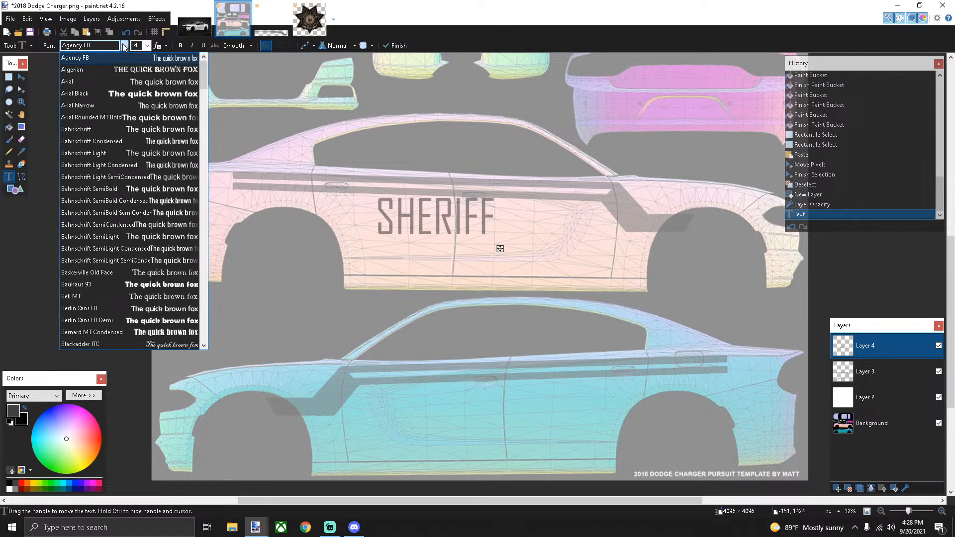
key(Down)
key(Down)
key(Down)
key(Down)
key(Down)
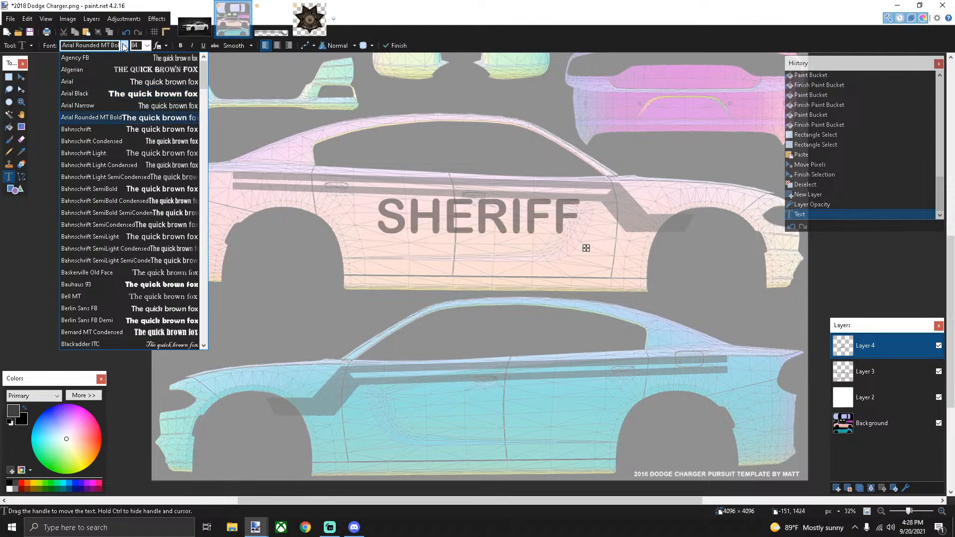
key(Down)
key(Down)
key(Down)
key(Down)
key(Down)
key(Down)
key(Down)
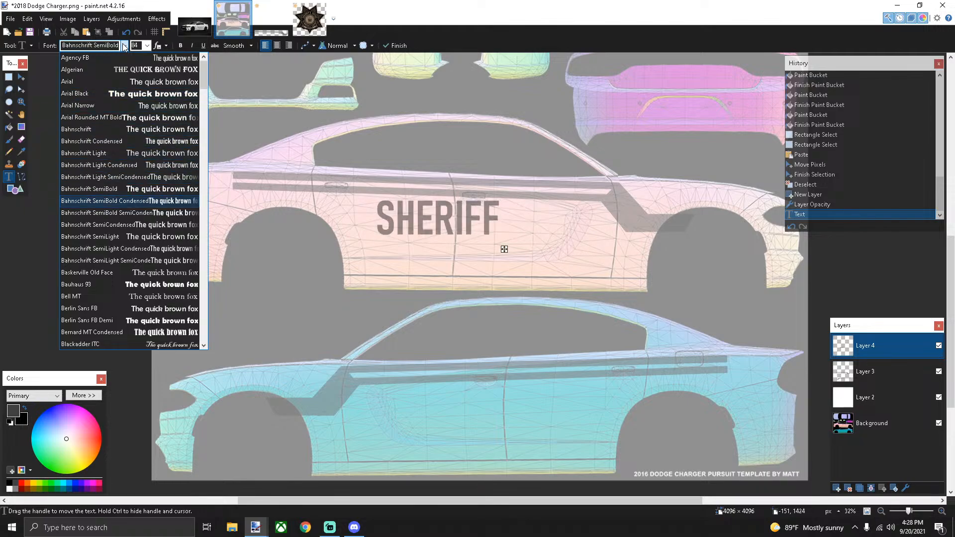
key(Down)
key(Down)
key(Down)
key(Down)
key(Down)
key(Down)
key(Down)
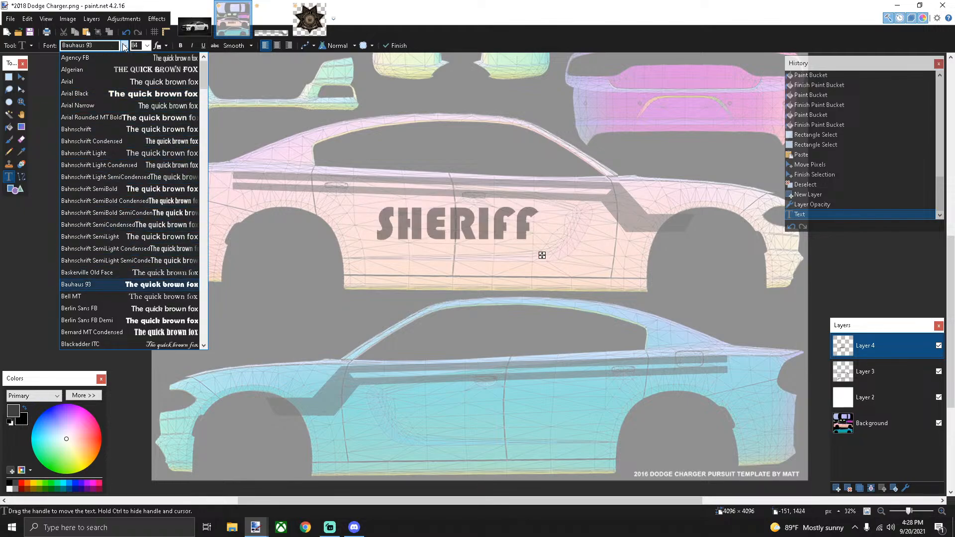
key(Down)
key(Down)
key(Down)
key(Down)
key(Down)
key(Down)
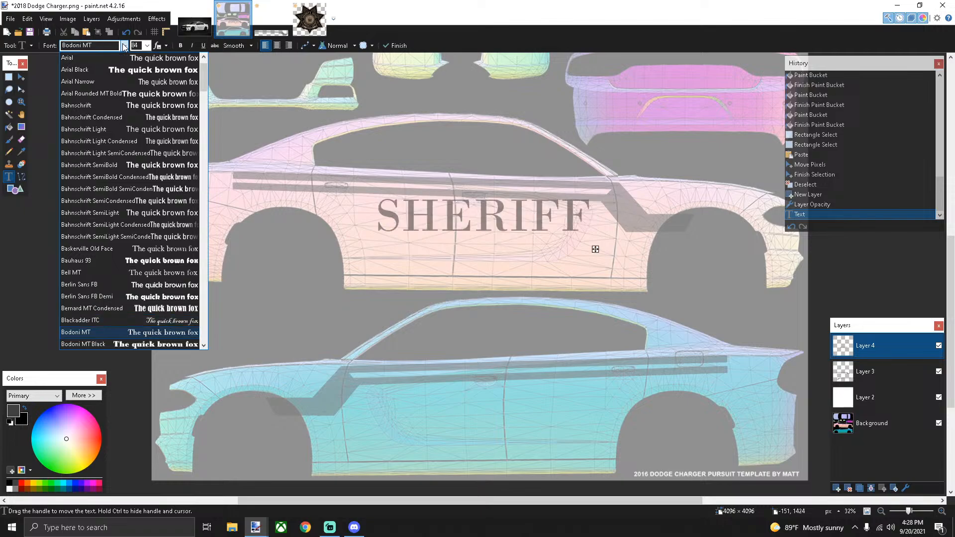
key(Down)
key(Down)
key(Down)
key(Down)
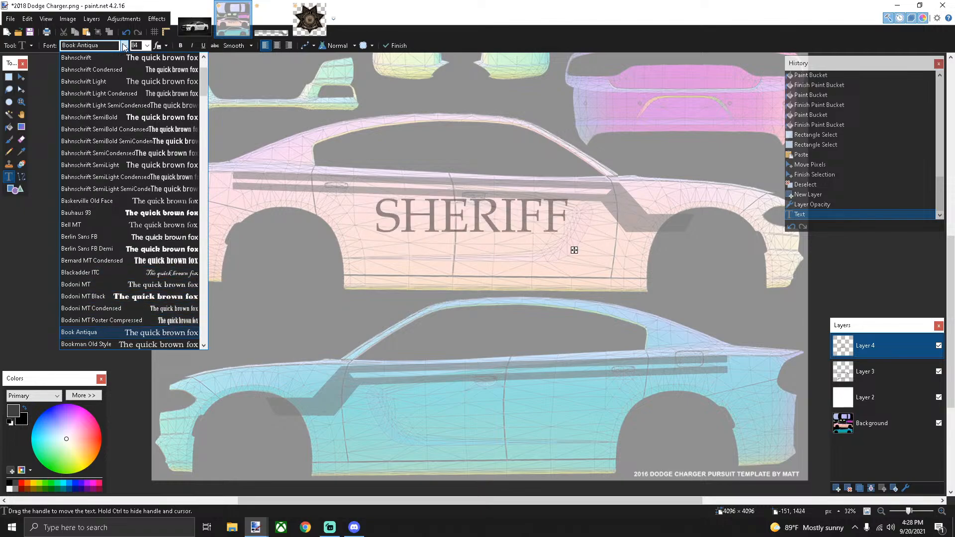
key(Down)
key(Down)
key(Down)
key(Down)
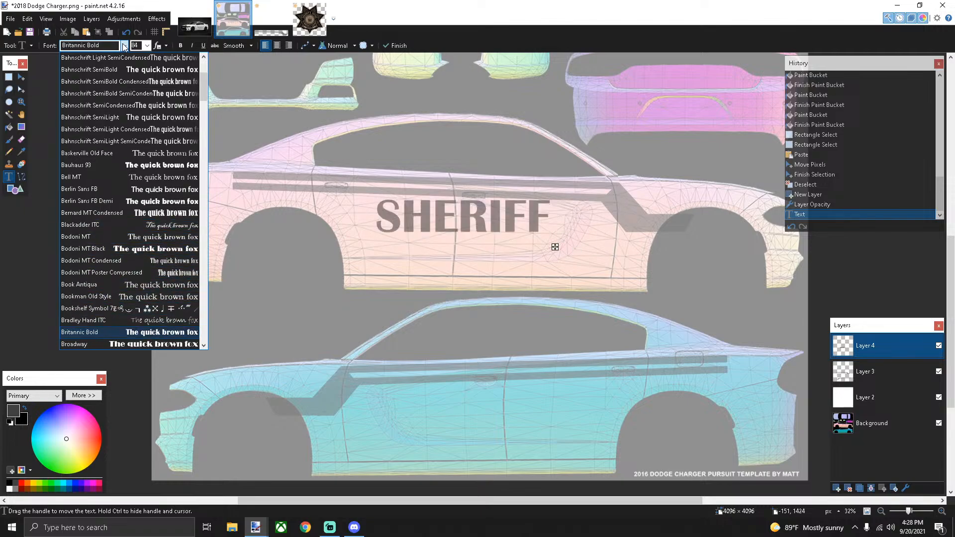
key(Down)
key(Down)
key(Down)
key(Down)
key(Down)
key(Down)
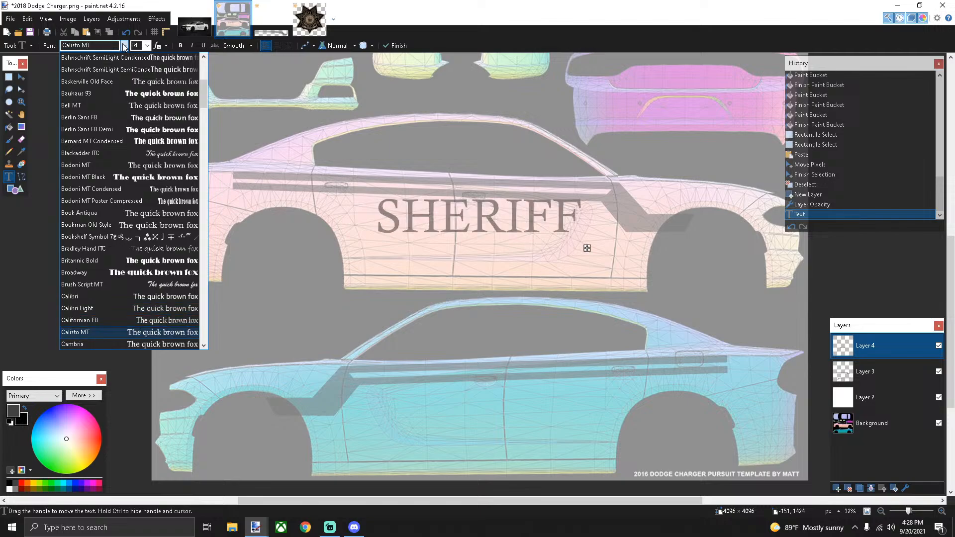
key(Down)
key(Down)
key(Down)
key(Down)
key(Down)
key(Down)
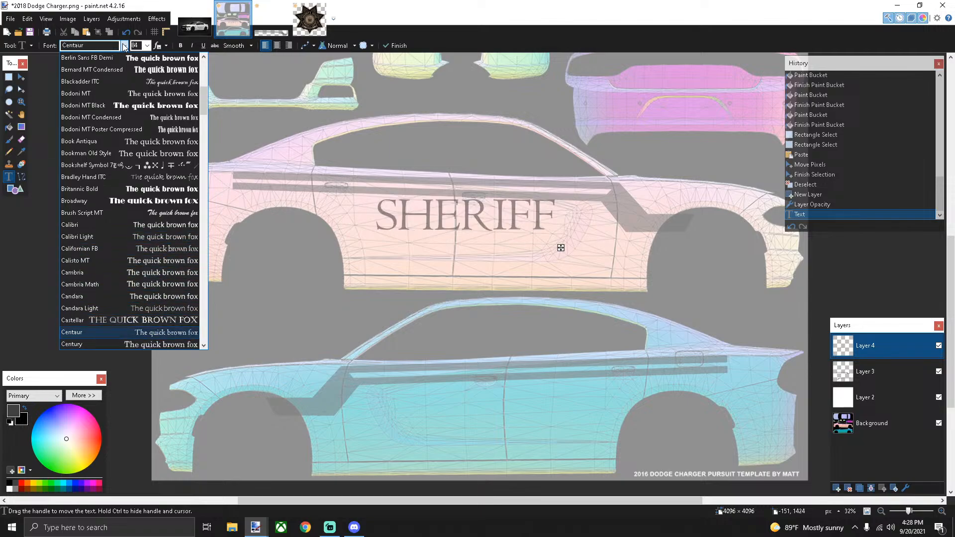
key(Down)
key(Down)
key(Down)
key(Down)
key(Down)
key(Down)
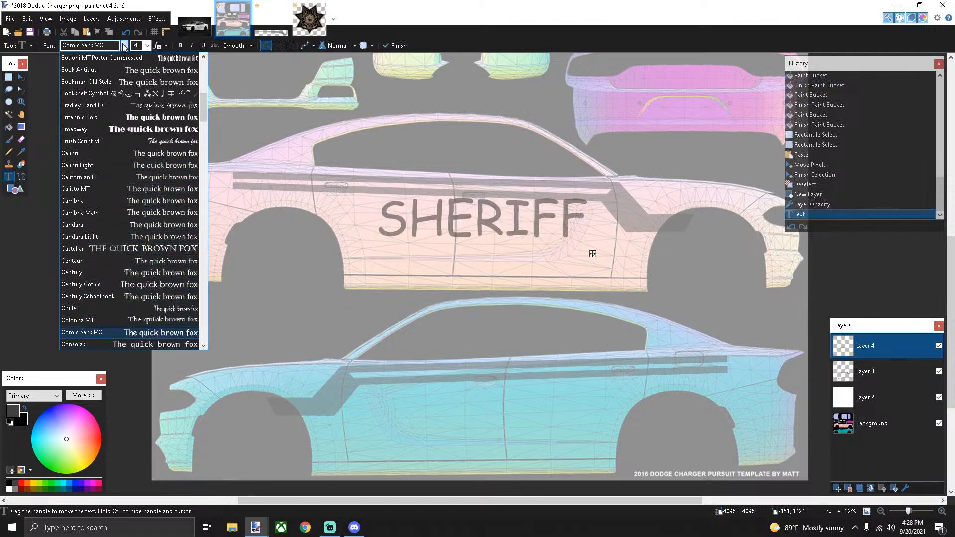
key(Down)
key(Down)
key(Down)
key(Down)
key(Down)
key(Down)
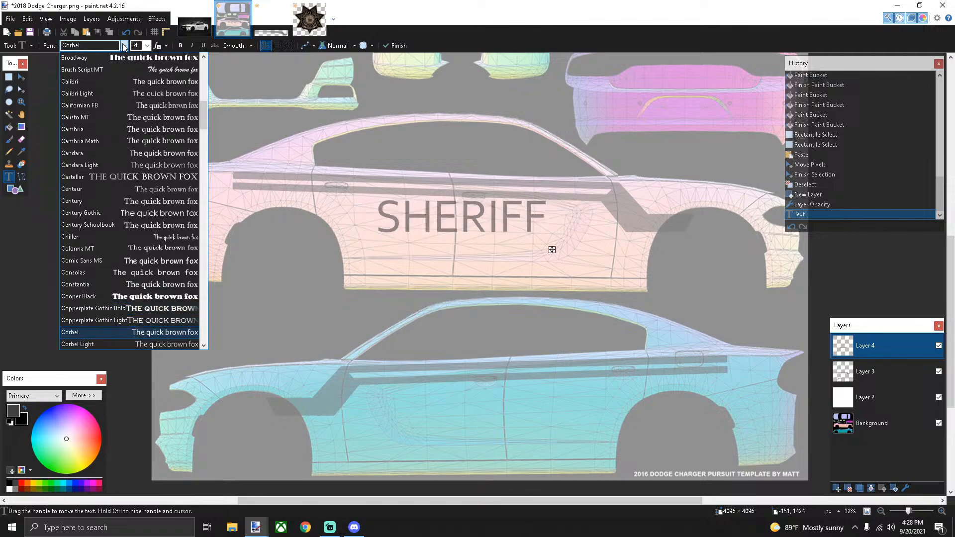
key(Down)
key(Down)
key(Down)
key(Down)
key(Down)
key(Down)
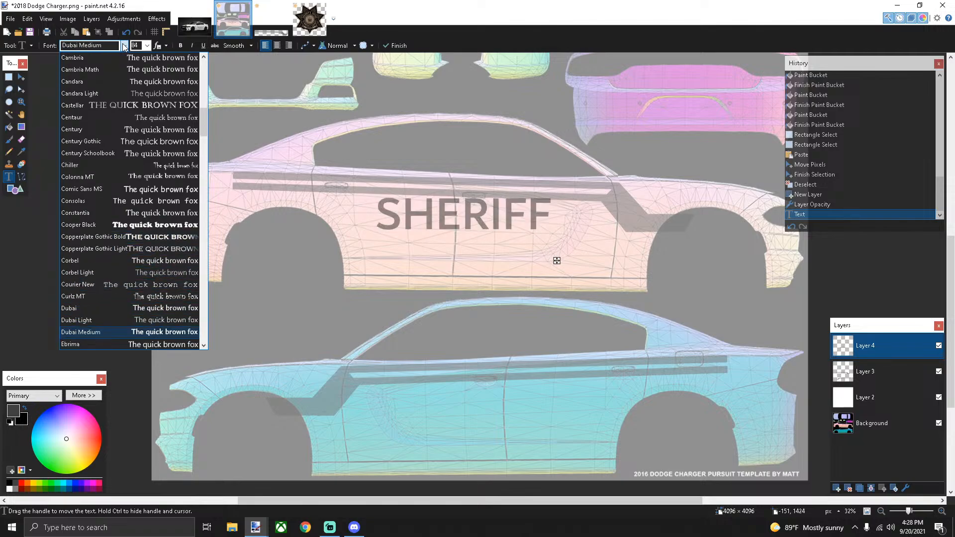
key(Down)
key(Down)
key(Down)
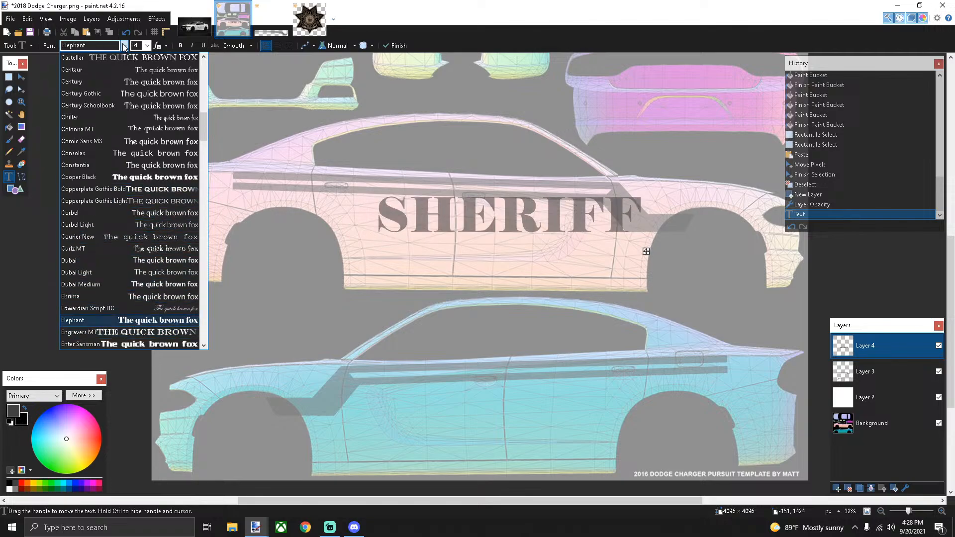
key(Down)
key(Down)
key(Down)
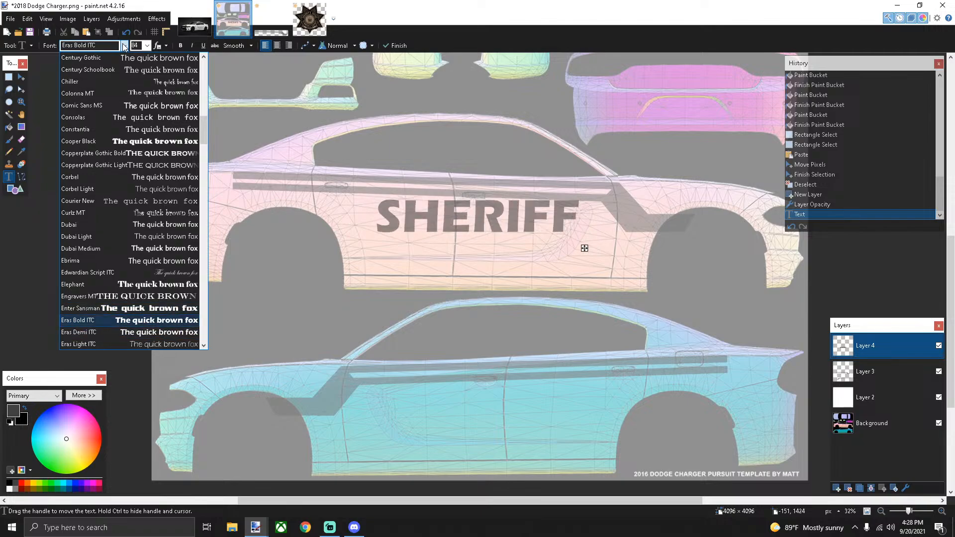
key(Down)
key(Down)
key(Down)
key(Down)
key(Down)
key(Down)
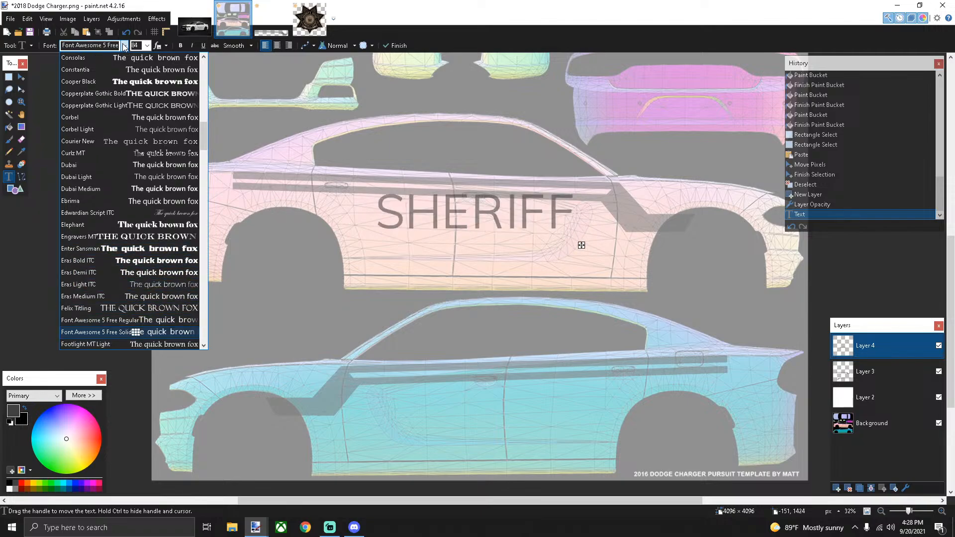
key(Down)
key(Down)
key(Down)
key(Down)
key(Down)
key(Down)
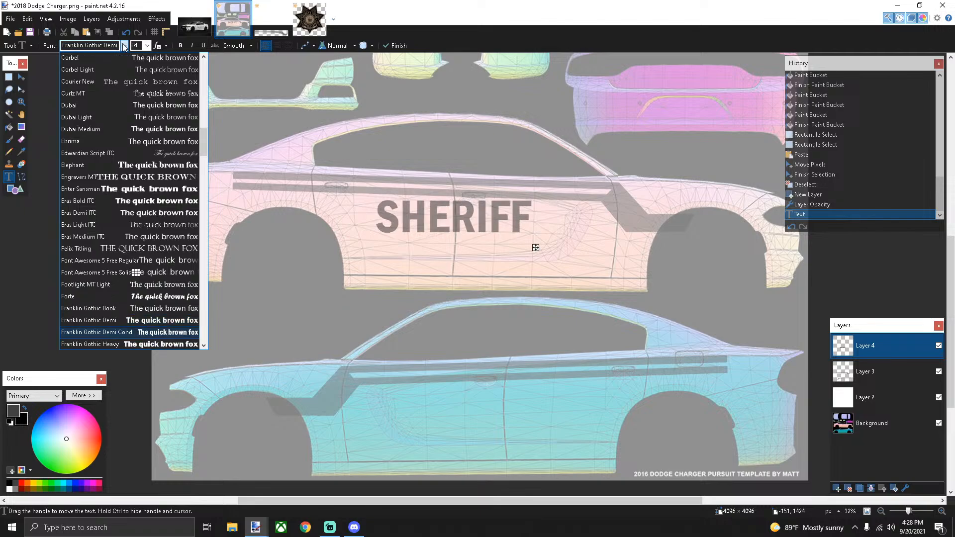
key(Down)
key(Down)
key(Down)
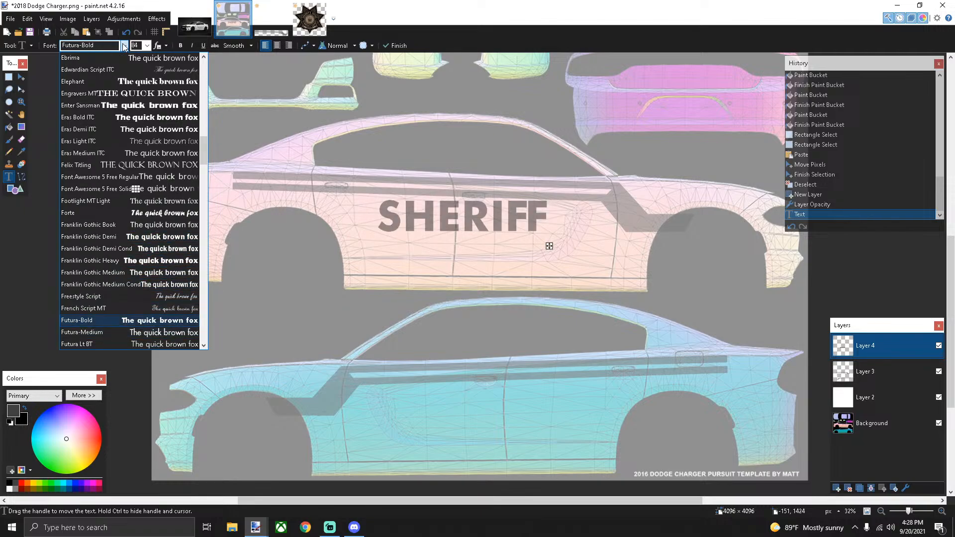
key(Down)
key(Down)
key(Down)
key(Down)
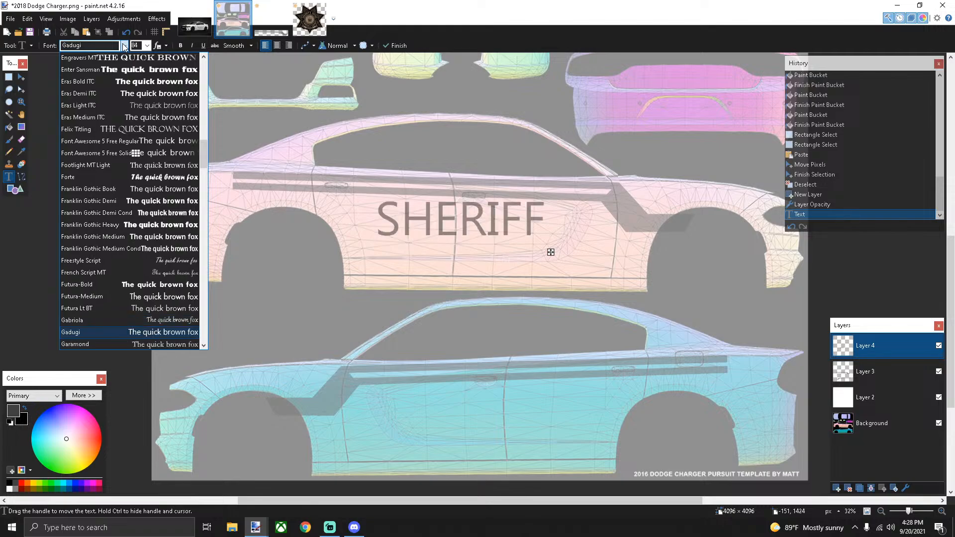
key(Down)
key(Down)
key(Down)
key(Down)
key(Down)
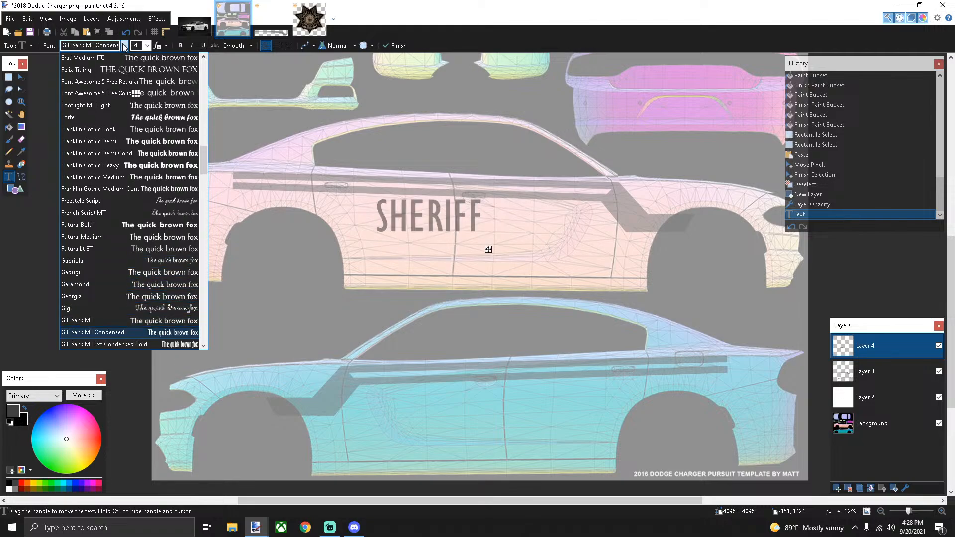
key(Down)
key(Down)
key(Down)
key(Down)
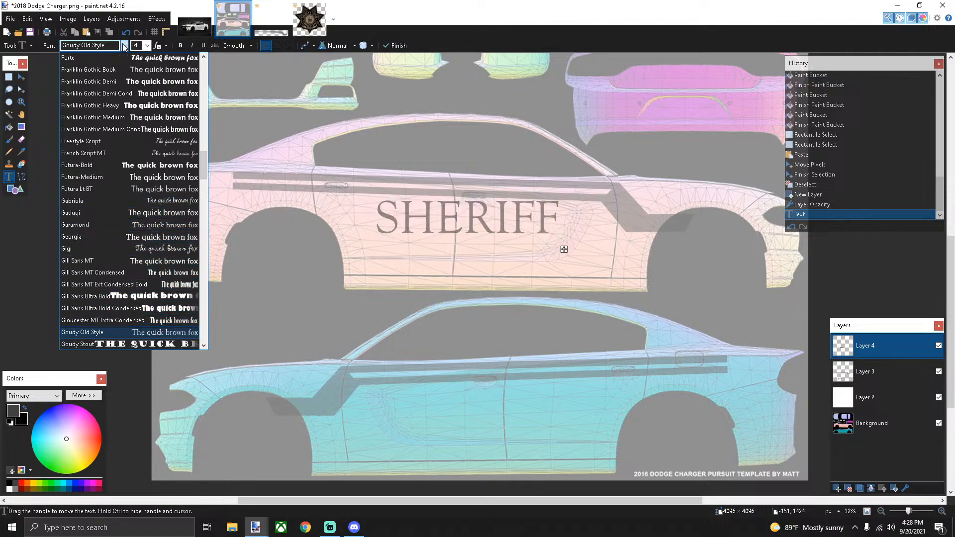
key(Down)
key(Down)
key(Down)
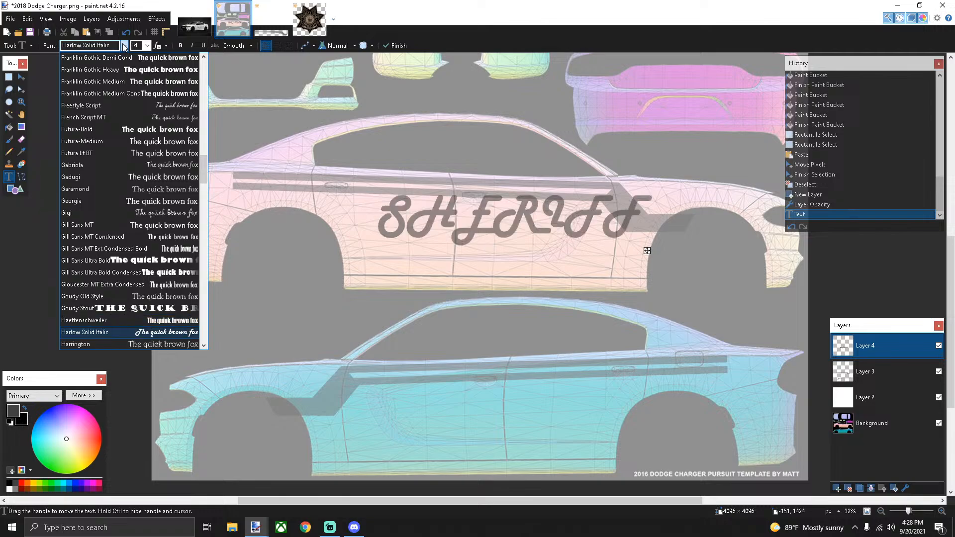
key(Up)
key(Down)
key(Down)
key(Down)
key(Down)
key(Down)
key(Down)
key(Down)
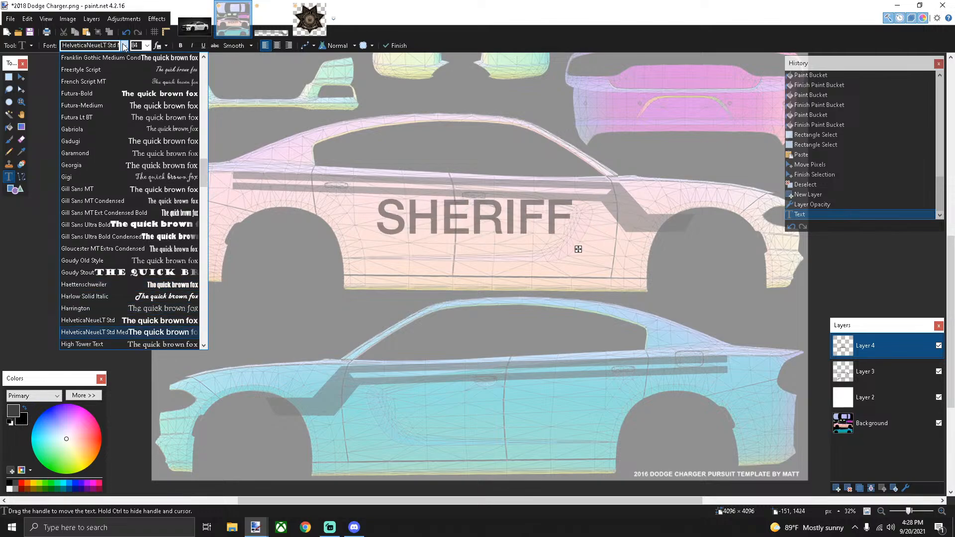
key(Down)
key(Up)
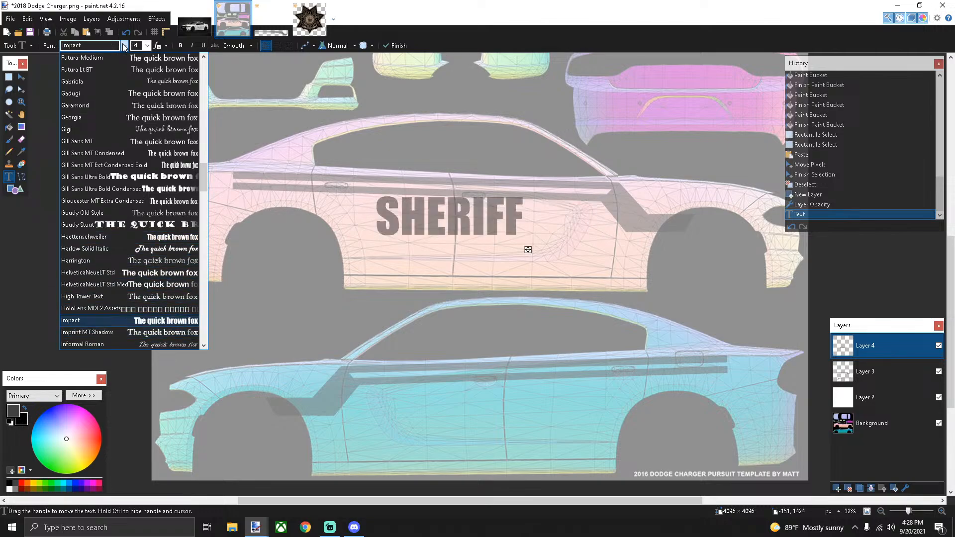
key(Down)
key(Down)
key(Down)
key(Down)
key(Down)
key(Down)
key(Down)
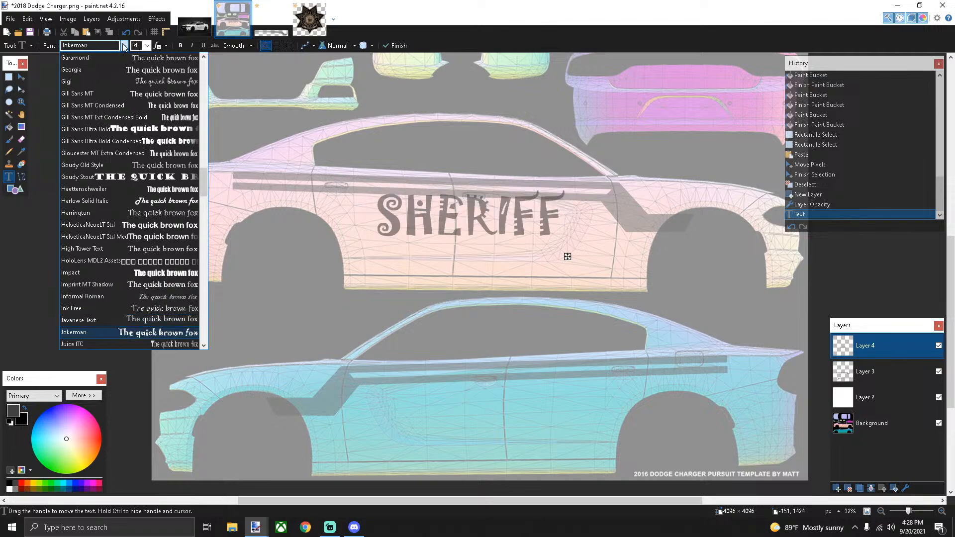
key(Down)
key(Down)
key(Down)
key(Down)
key(Down)
key(Down)
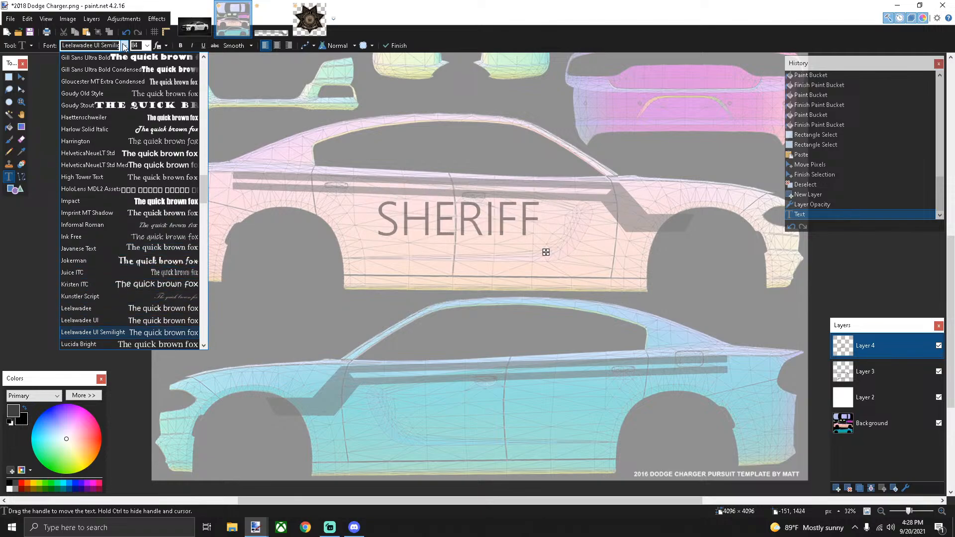
key(Down)
key(Down)
key(Down)
key(Down)
key(Down)
key(Down)
key(Down)
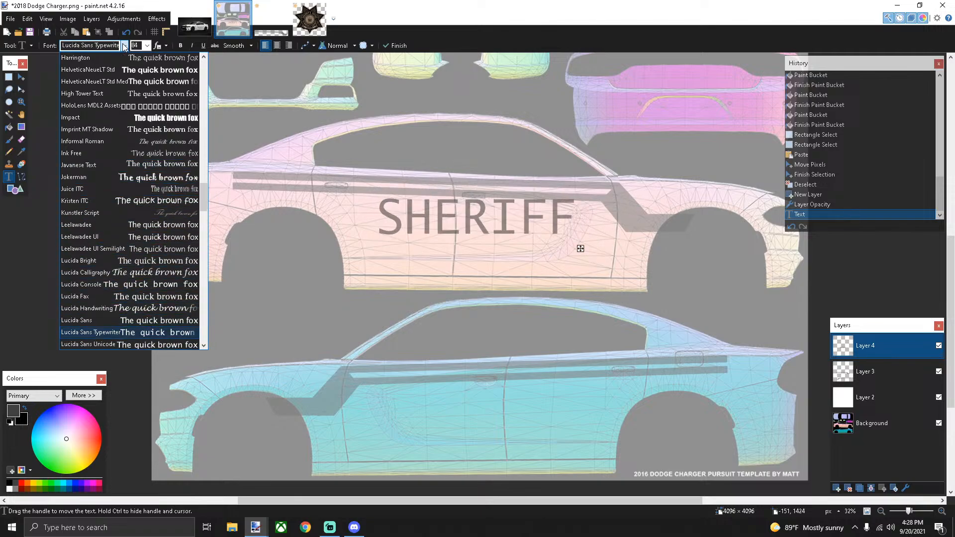
key(Down)
key(Down)
key(Up)
key(Up)
key(Up)
key(Up)
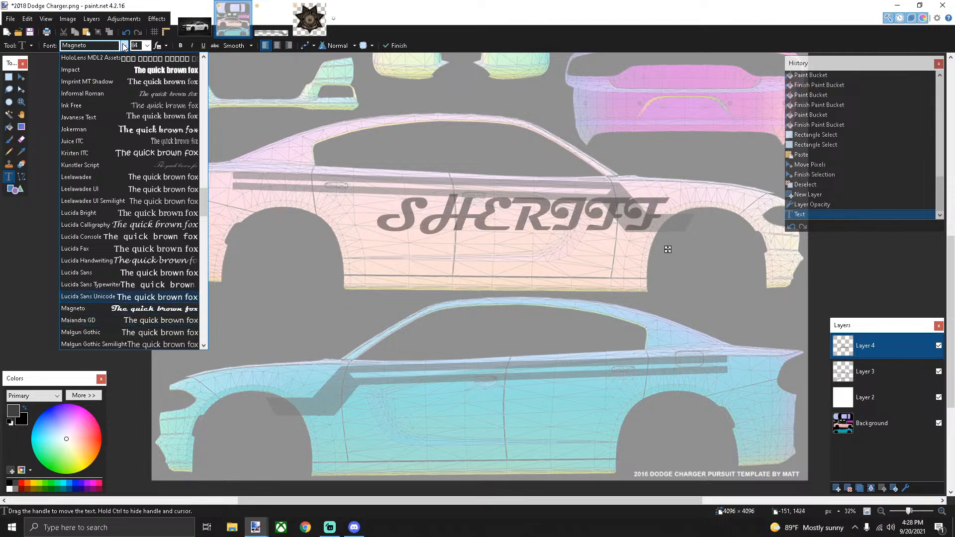
key(Up)
key(Up)
key(Up)
key(Up)
key(Up)
key(Up)
key(Up)
key(Up)
key(Up)
key(Up)
key(Up)
key(Up)
key(Up)
key(Up)
key(Up)
key(Up)
key(Up)
key(Up)
key(Up)
key(Up)
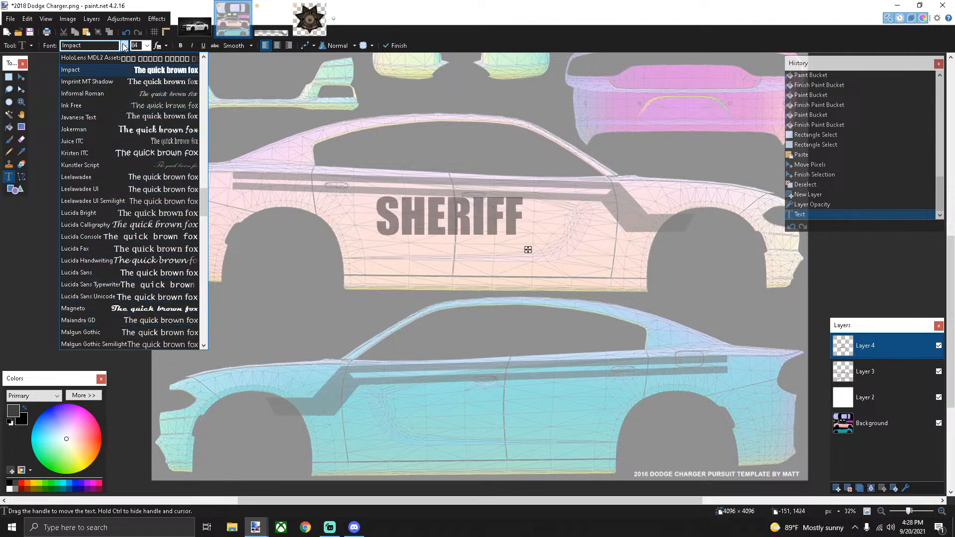
key(Up)
key(Up)
key(Up)
key(Up)
key(Up)
key(Up)
key(Up)
key(Up)
key(Up)
key(Up)
key(Up)
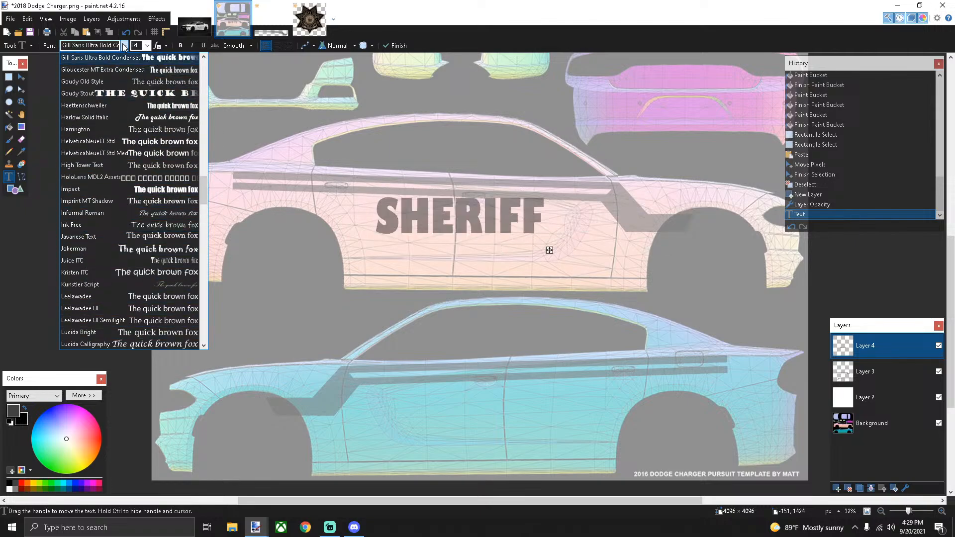
key(Down)
key(Down)
key(Down)
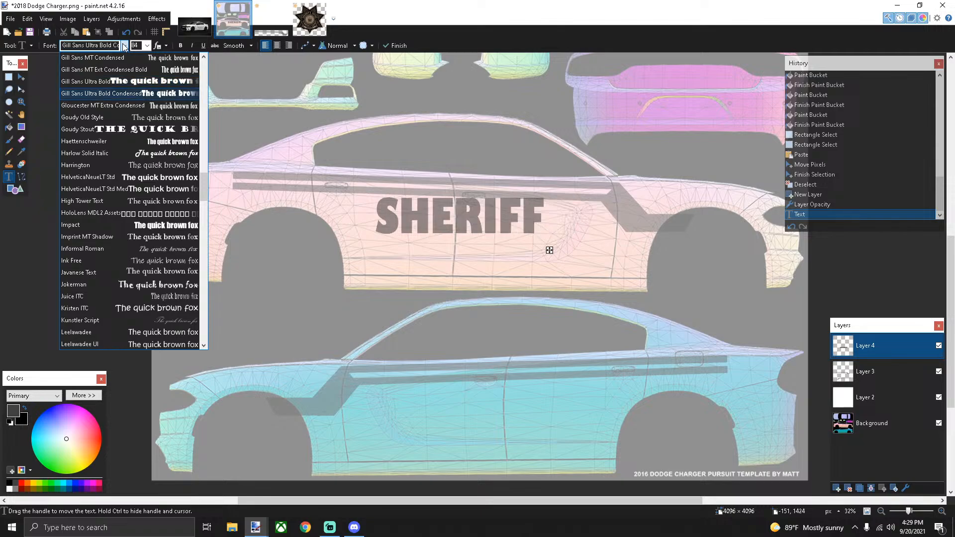
key(Up)
key(Down)
key(Down)
key(Up)
key(Up)
key(Up)
key(Up)
key(Up)
key(Up)
key(Up)
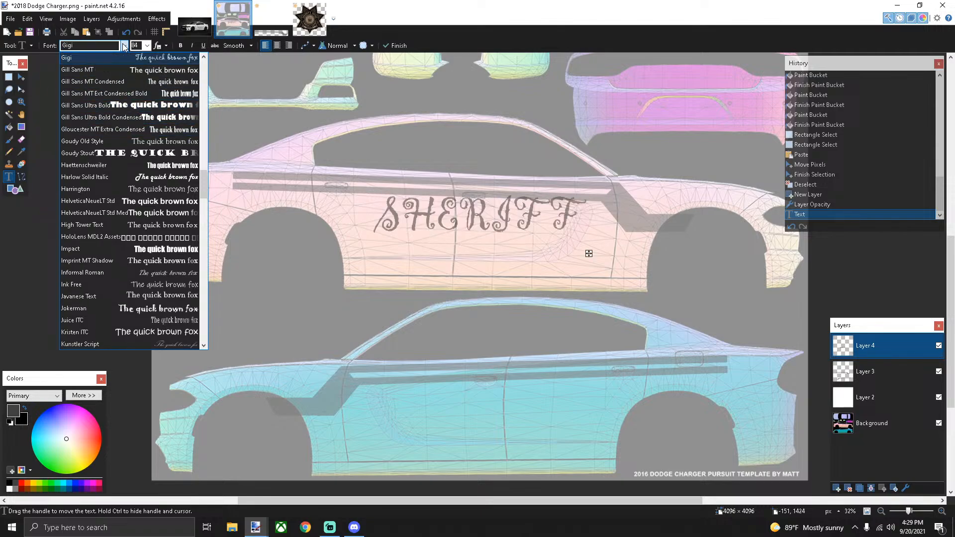
key(Up)
key(Up)
key(Up)
key(Up)
key(Up)
key(Up)
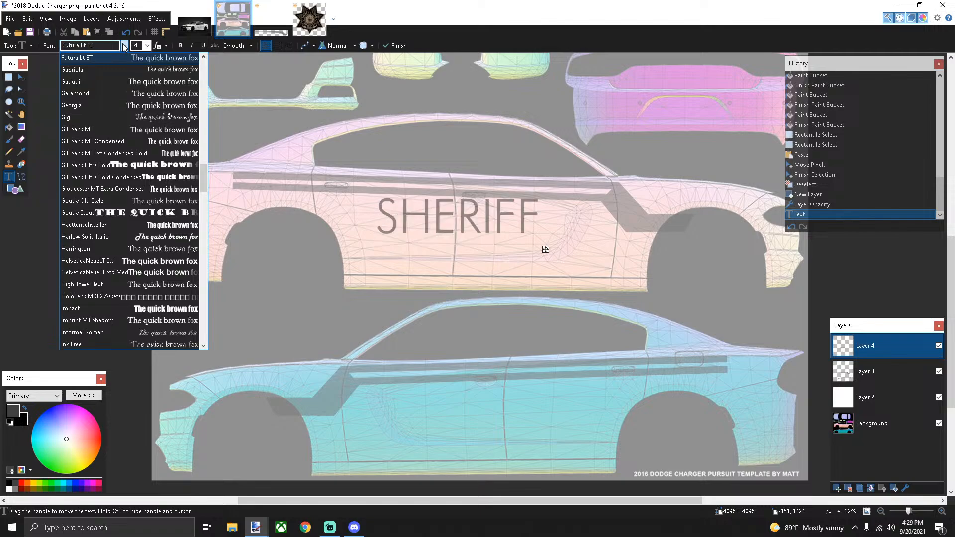
key(Up)
key(Down)
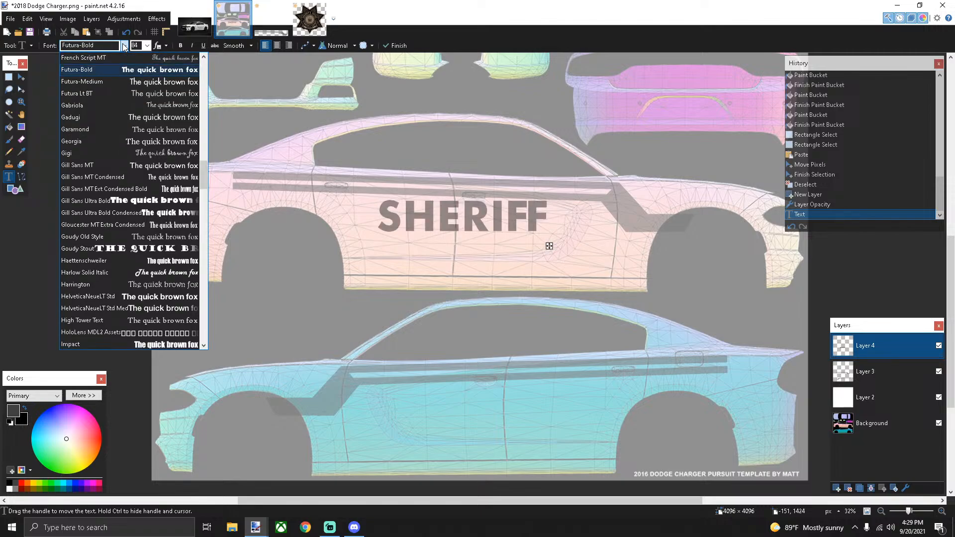
Keep Futura-Bold, nudge SHERIFF down and right, and select the area around it
click(106, 68)
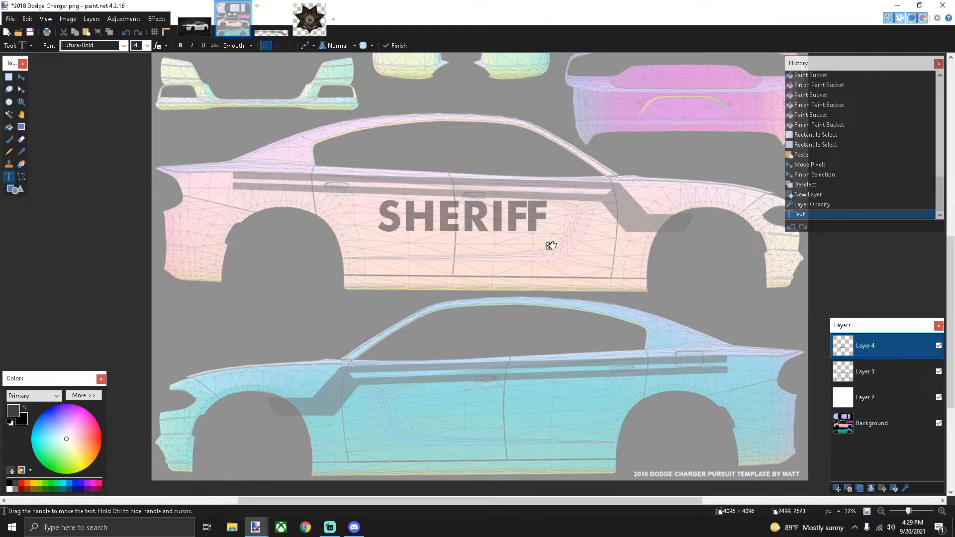
drag(551, 246, 570, 258)
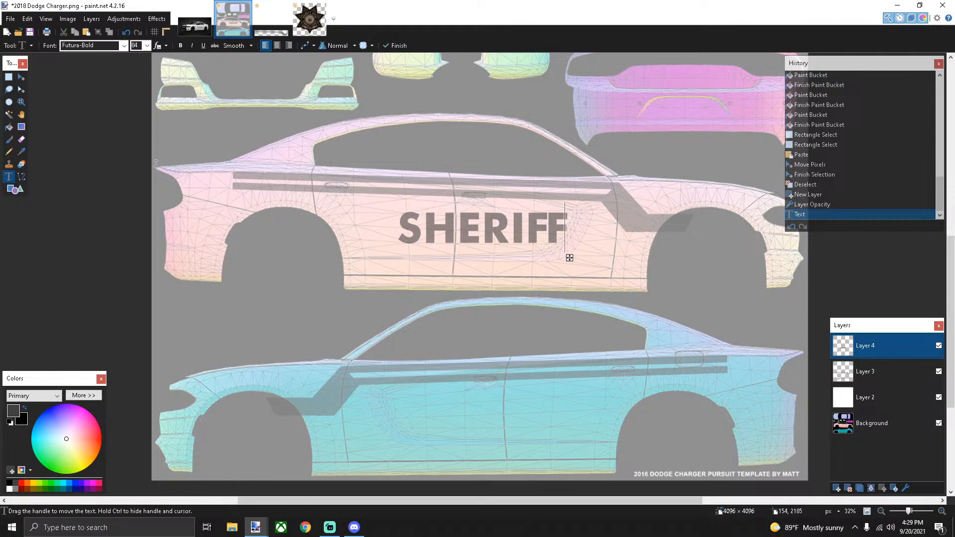
click(8, 77)
drag(388, 208, 585, 241)
Stretch SHERIFF wider, tilt it about -1.66°, and move it down onto the doors
key(m)
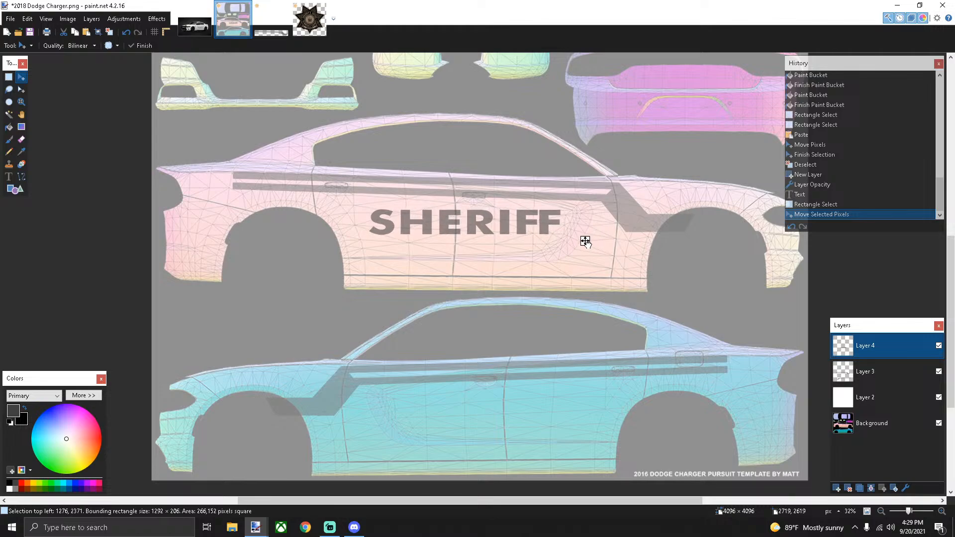
drag(573, 207, 574, 211)
drag(586, 243, 610, 235)
scroll(539, 224, up, 2)
scroll(540, 224, up, 2)
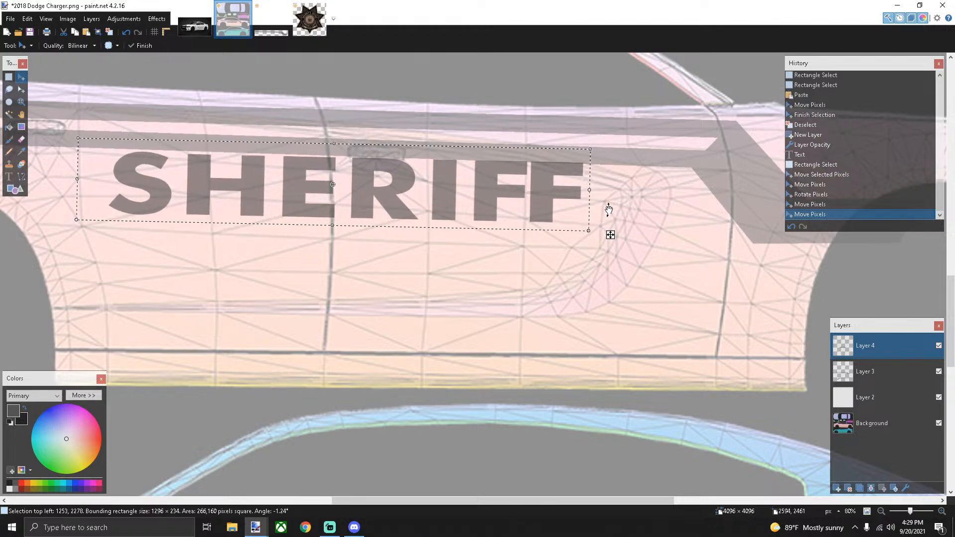
drag(608, 181, 609, 185)
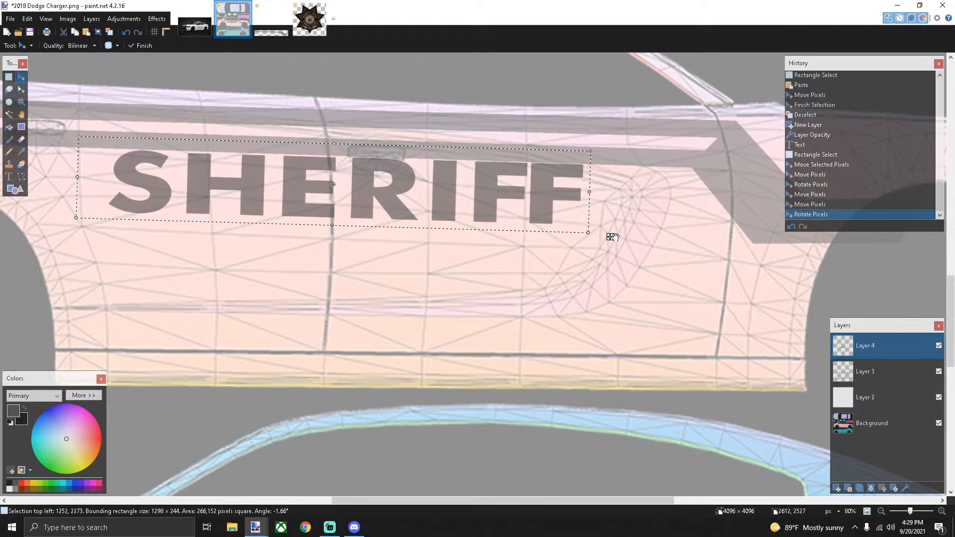
drag(611, 238, 612, 236)
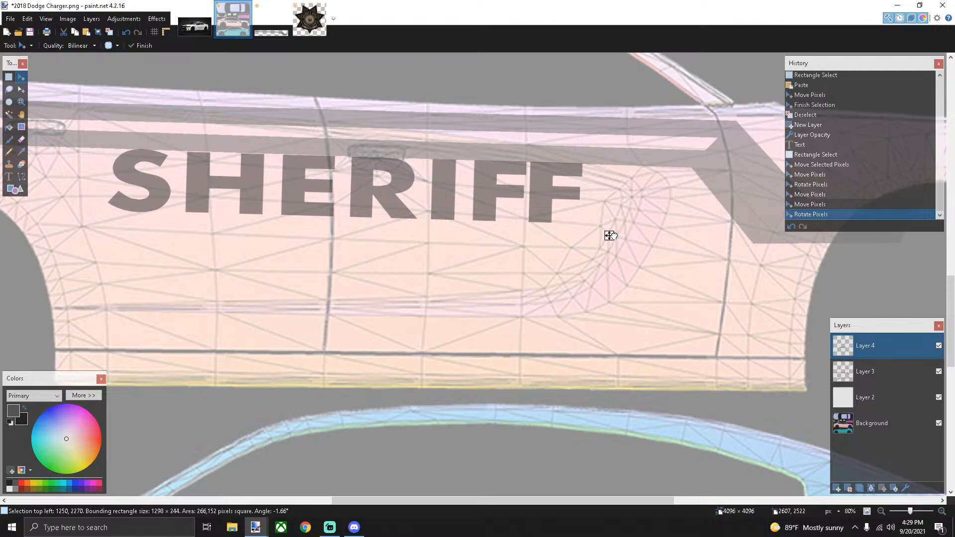
drag(610, 235, 623, 261)
scroll(501, 256, down, 2)
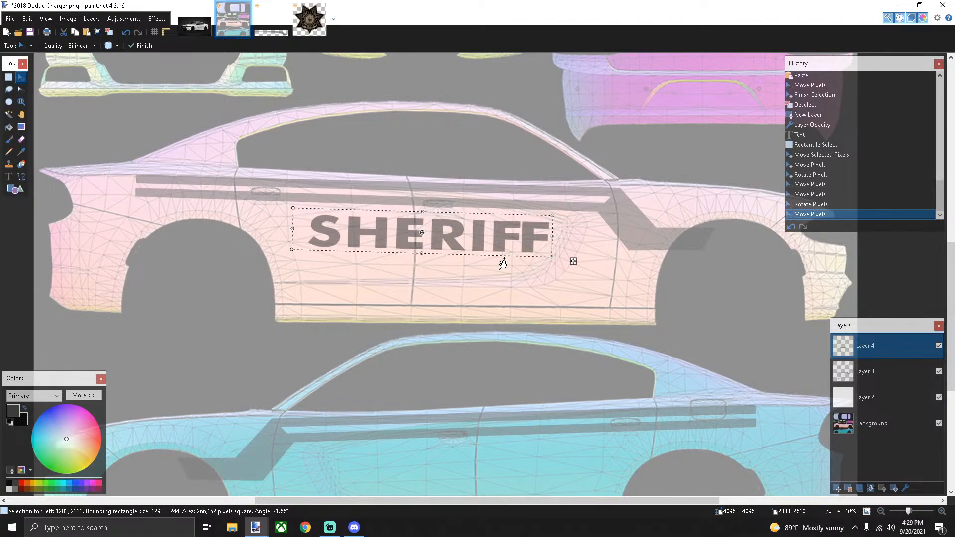
Paste a copy of SHERIFF and place it on the lower blue car's doors
key(ctrl+v)
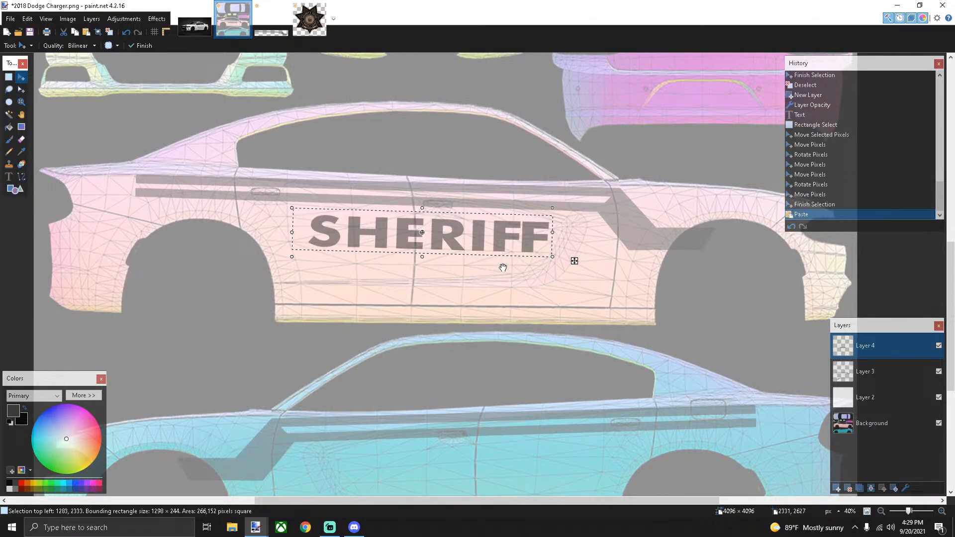
scroll(502, 268, down, 2)
drag(573, 140, 607, 363)
scroll(539, 353, up, 3)
drag(678, 378, 725, 354)
scroll(727, 341, down, 5)
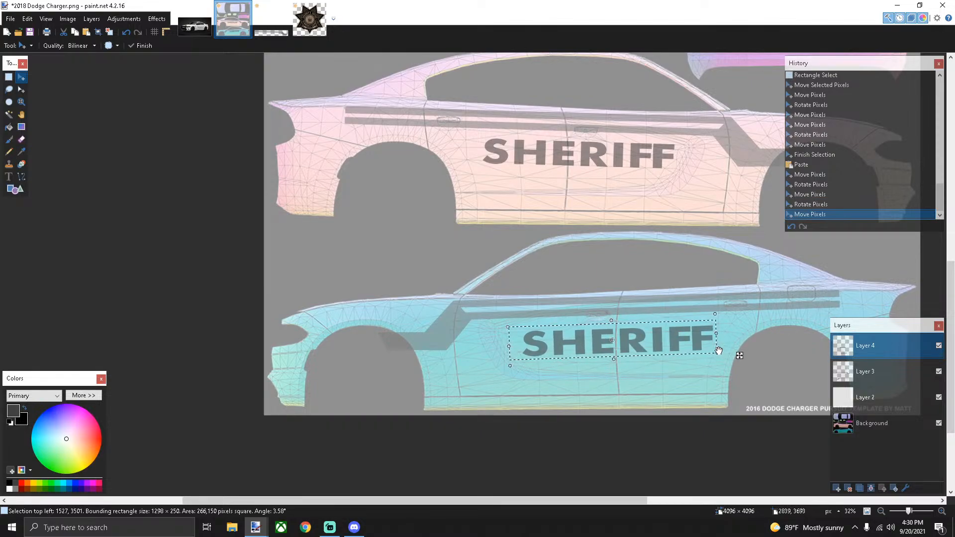
Shift the upper car's SHERIFF slightly left and rotate it back to 0°
click(8, 76)
drag(480, 132, 693, 179)
key(m)
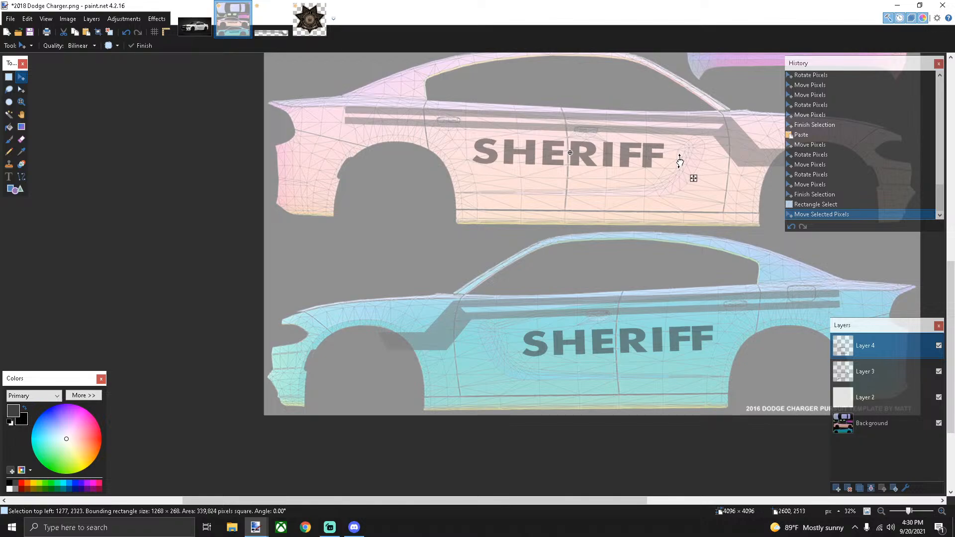
drag(680, 161, 681, 163)
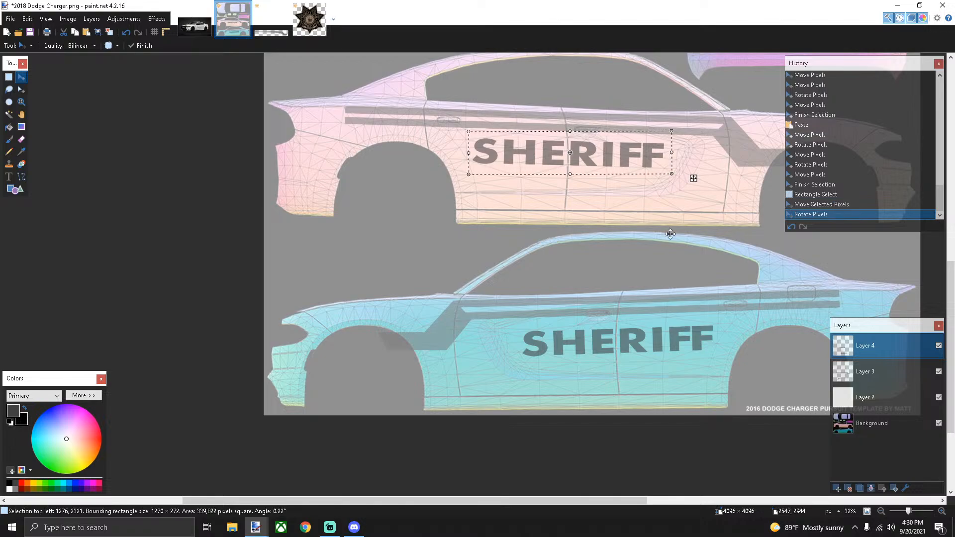
click(9, 78)
click(136, 101)
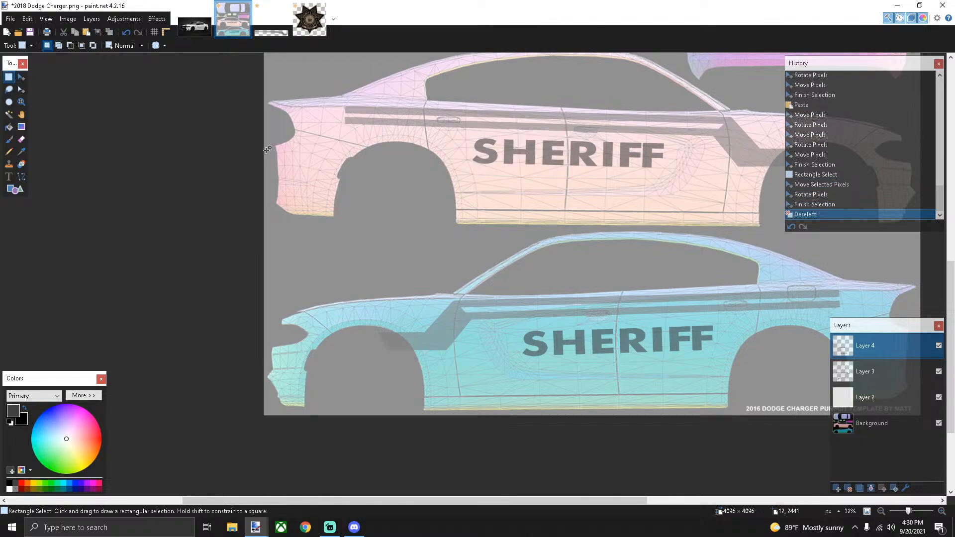
click(21, 179)
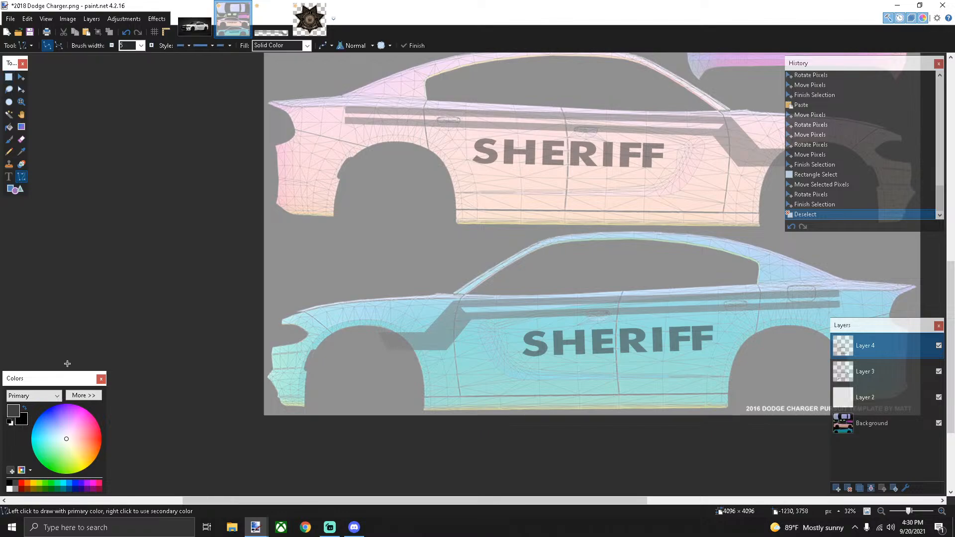
click(8, 490)
click(141, 46)
click(123, 93)
scroll(651, 152, up, 3)
drag(679, 154, 623, 154)
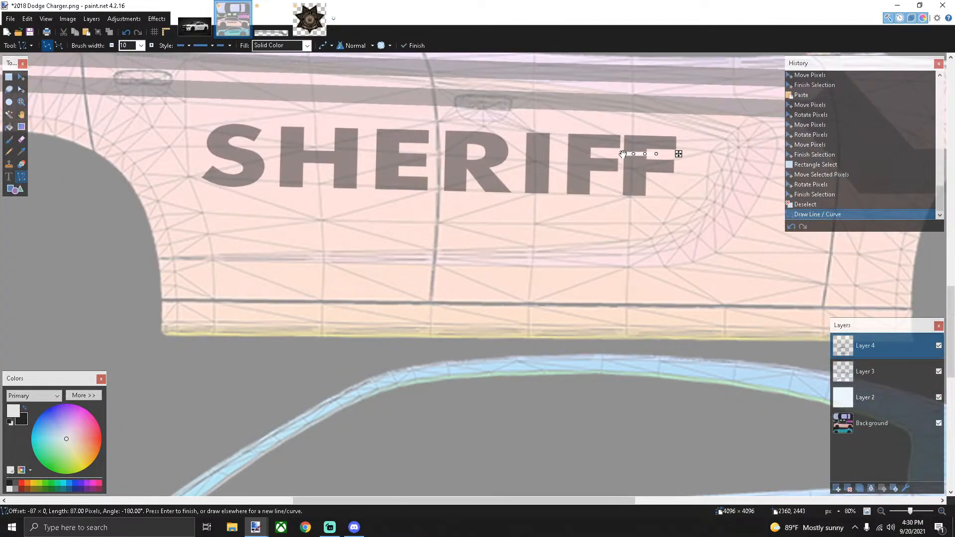
key(ctrl+z)
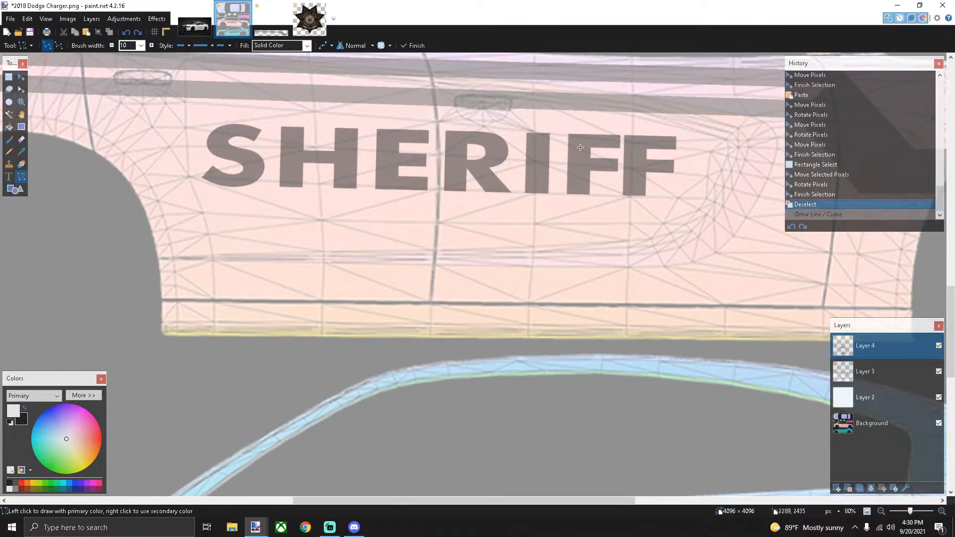
click(141, 45)
click(132, 130)
drag(667, 155, 629, 155)
key(ctrl+z)
click(142, 45)
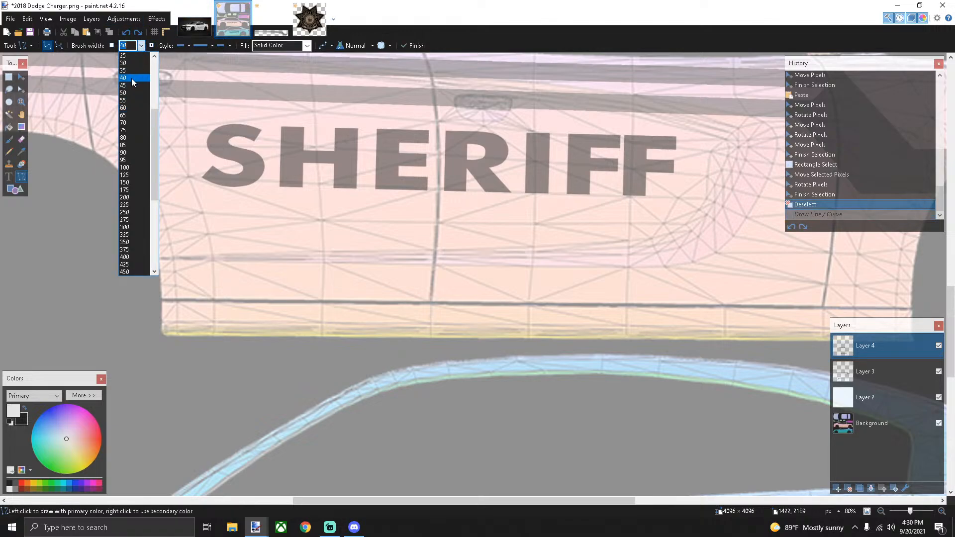
click(124, 56)
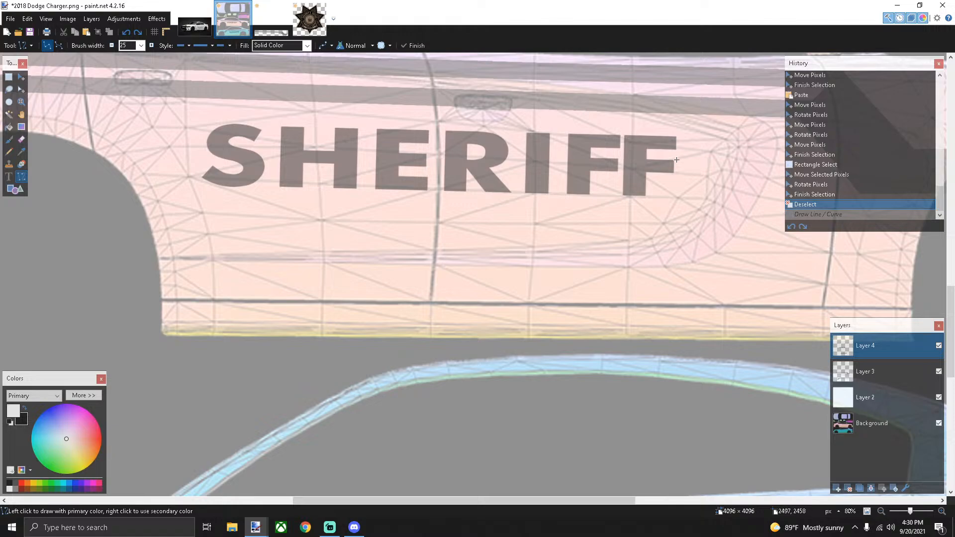
drag(679, 154, 579, 153)
key(ctrl+z)
click(142, 45)
click(130, 63)
scroll(633, 135, up, 2)
drag(704, 163, 28, 147)
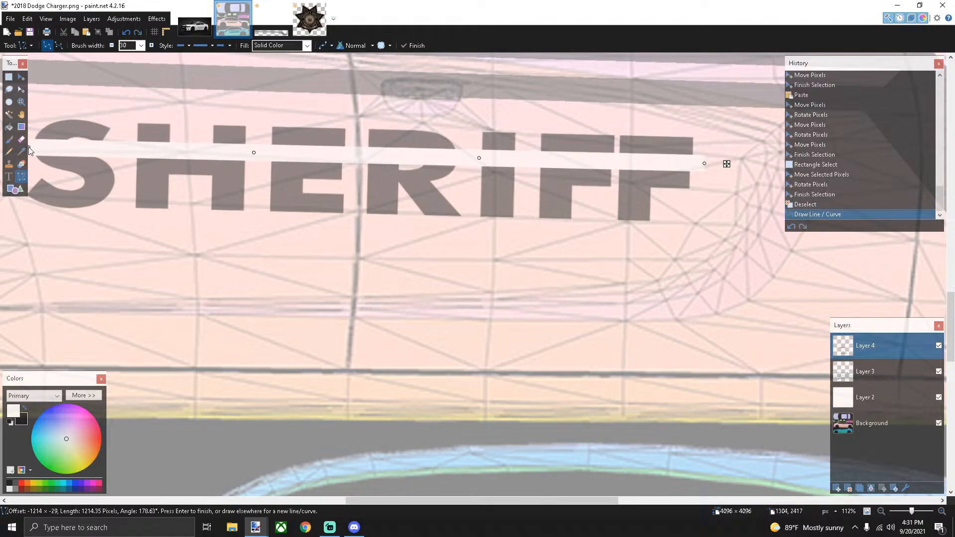
scroll(552, 191, down, 5)
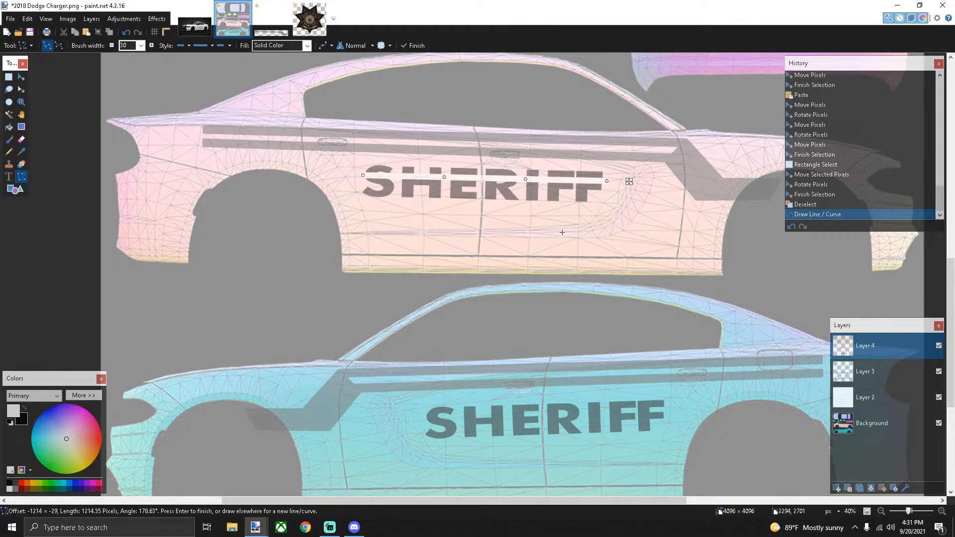
key(ctrl+z)
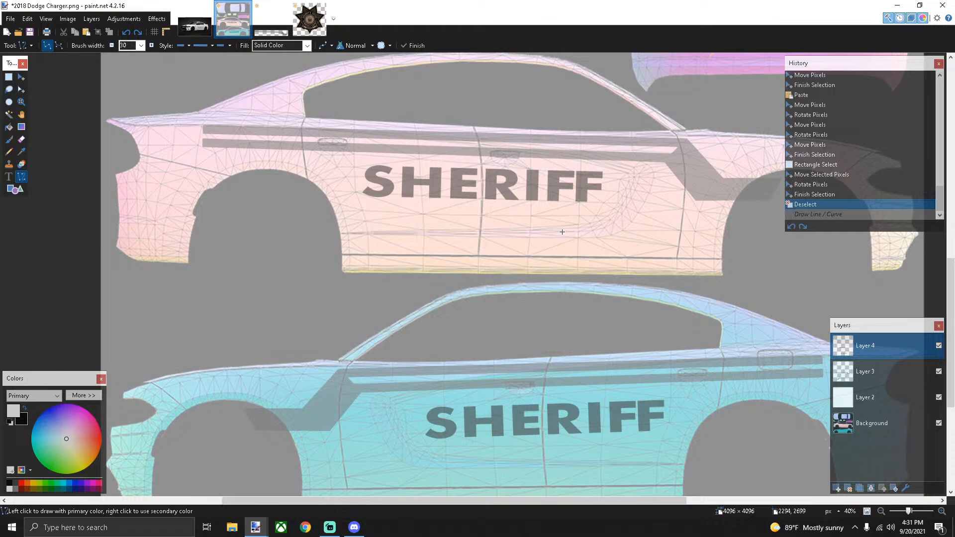
click(310, 18)
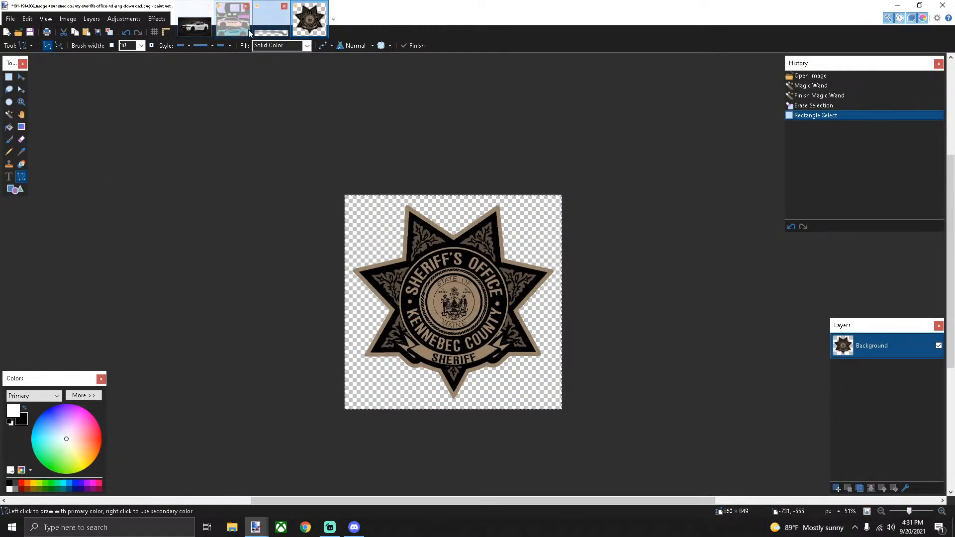
Add Layer 5 to the Charger template, undo a trial badge paste, and view the Kennebec badge
click(233, 19)
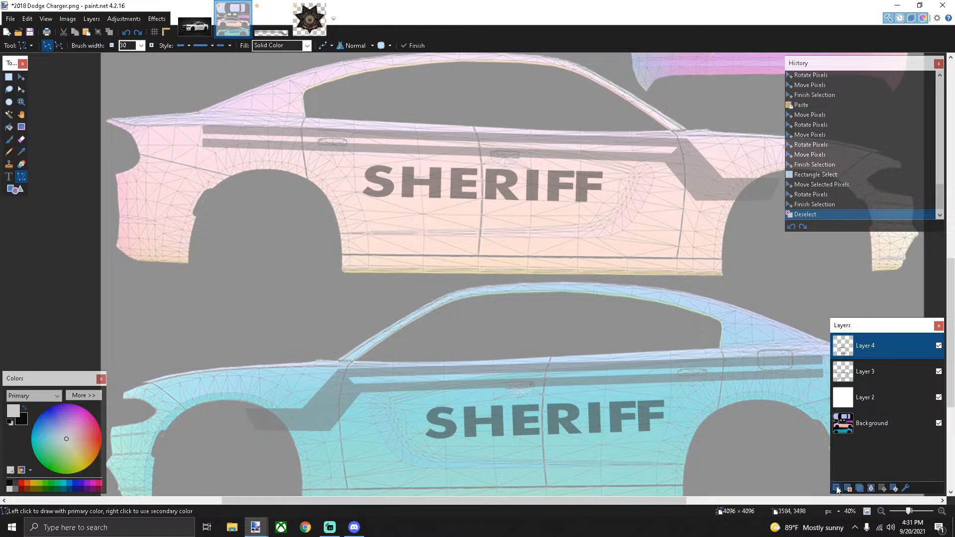
click(837, 489)
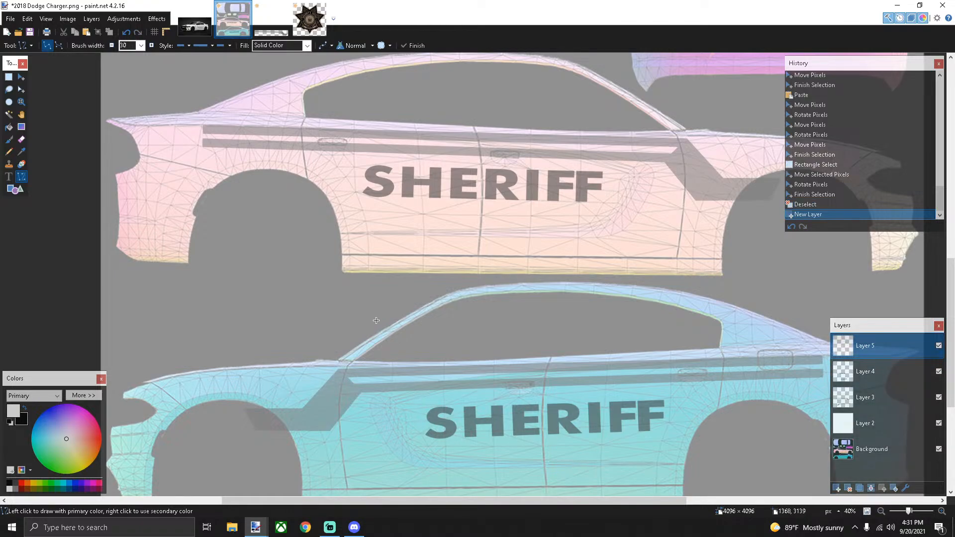
key(ctrl+v)
mouse_move(288, 239)
mouse_down()
mouse_move(412, 342)
mouse_move(300, 229)
mouse_up()
key(ctrl+z)
key(ctrl+z)
key(ctrl+z)
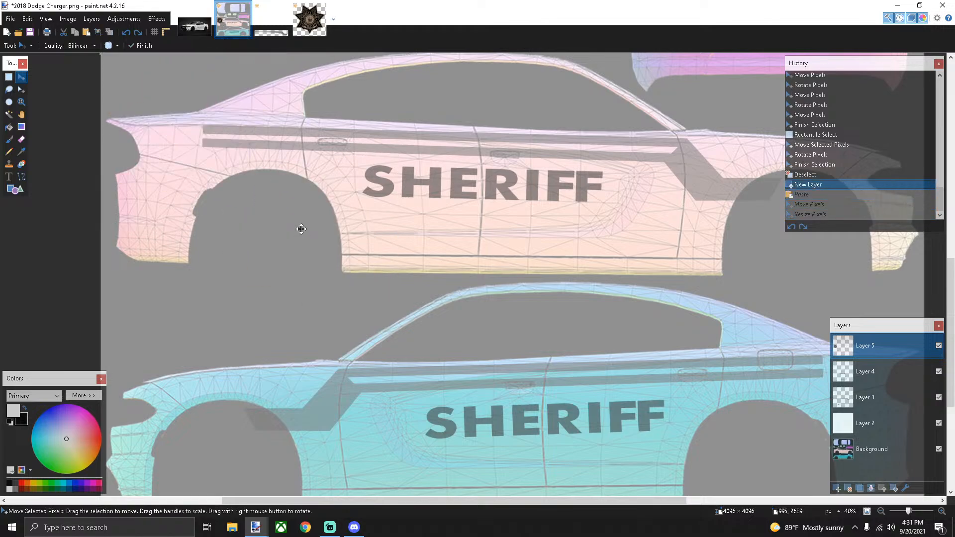
click(309, 20)
scroll(432, 340, up, 6)
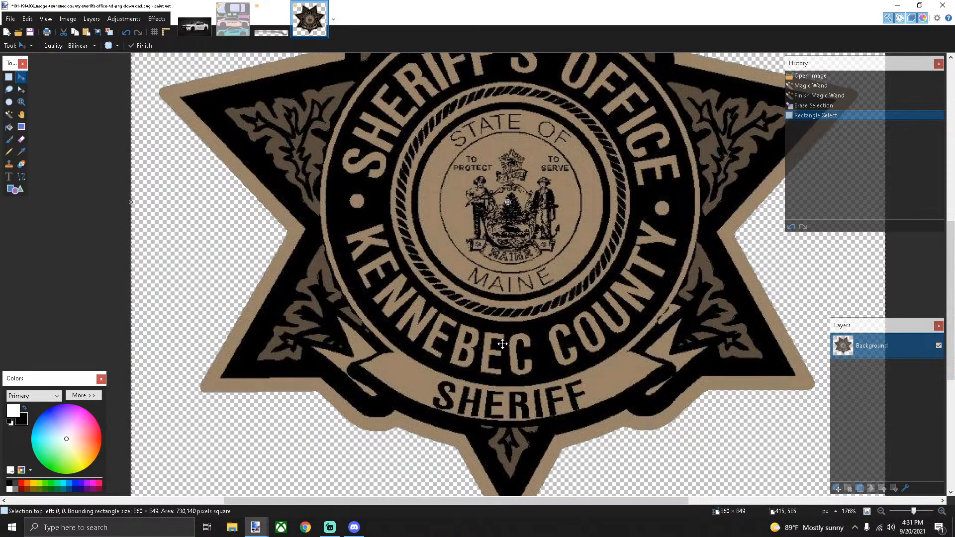
Paint black over the badge's KENNEBEC COUNTY lettering with the Paintbrush
click(8, 142)
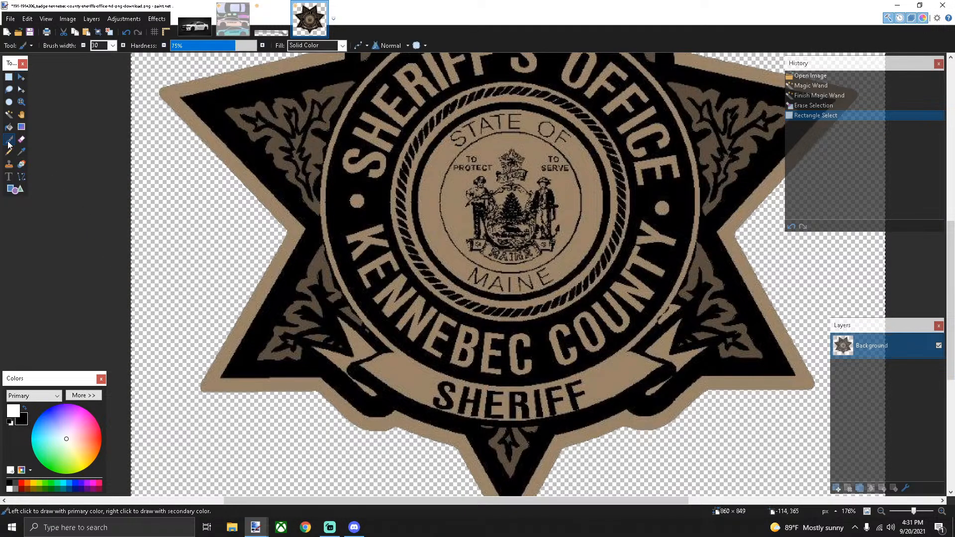
click(23, 409)
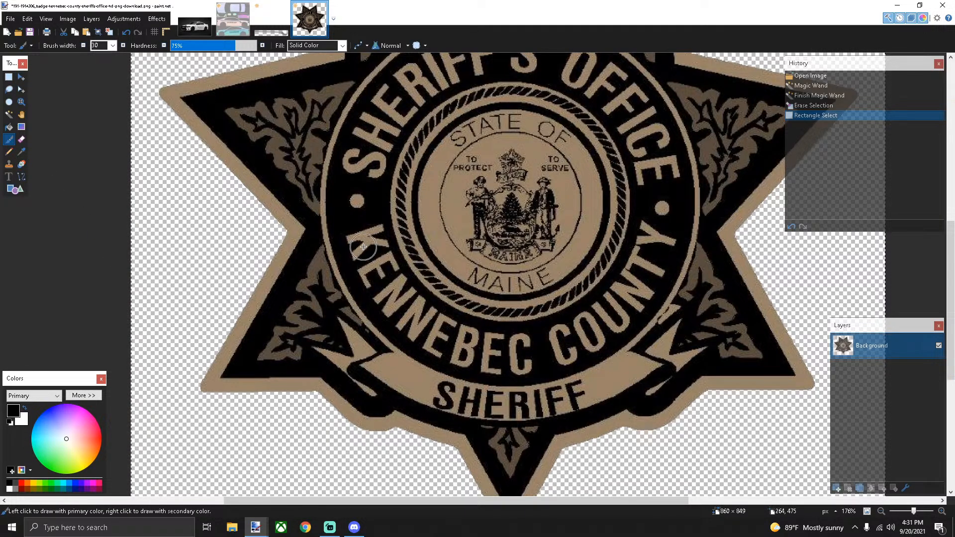
mouse_move(354, 239)
mouse_down()
mouse_move(364, 280)
mouse_move(365, 237)
mouse_move(377, 250)
mouse_move(377, 231)
mouse_move(382, 267)
mouse_move(382, 254)
mouse_move(400, 287)
mouse_move(443, 327)
mouse_move(539, 346)
mouse_move(552, 340)
mouse_move(511, 340)
mouse_move(547, 338)
mouse_move(585, 317)
mouse_move(629, 276)
mouse_move(649, 228)
mouse_move(669, 239)
mouse_move(640, 306)
mouse_move(597, 336)
mouse_move(638, 281)
mouse_move(579, 349)
mouse_move(546, 362)
mouse_move(605, 336)
mouse_move(534, 362)
mouse_move(470, 365)
mouse_move(414, 341)
mouse_move(378, 287)
mouse_move(417, 325)
mouse_move(463, 345)
mouse_move(505, 348)
mouse_up()
scroll(505, 348, down, 5)
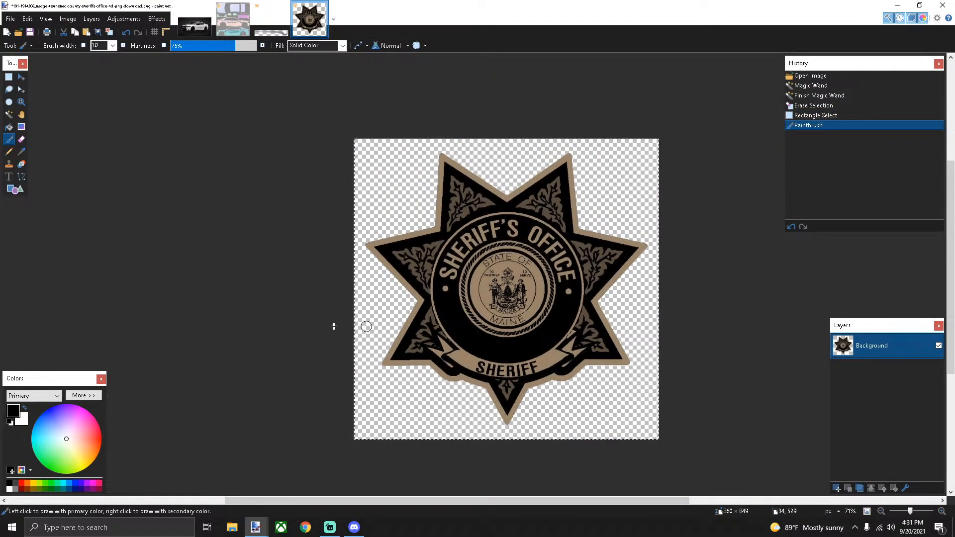
Sample the seal's tan colour and set the brush width to 10
click(21, 152)
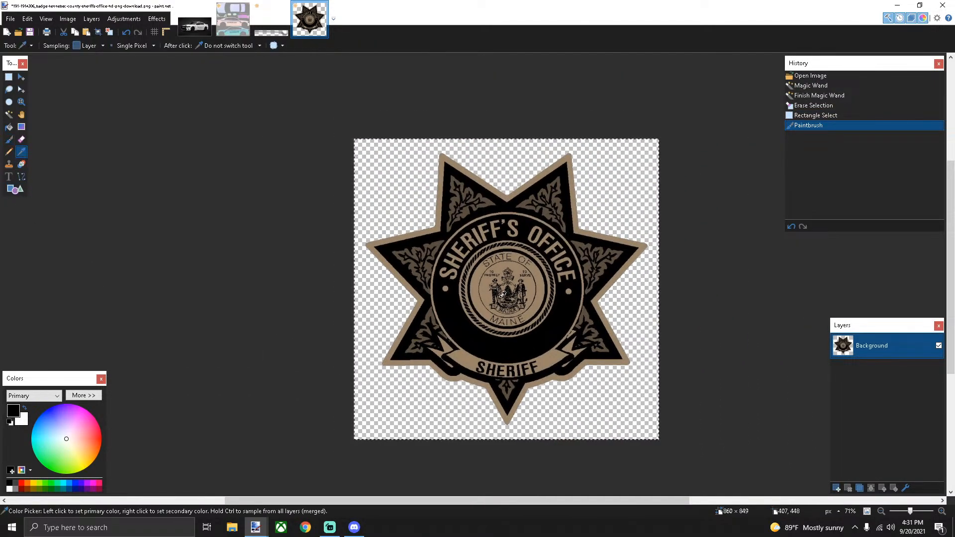
scroll(489, 291, up, 5)
click(489, 291)
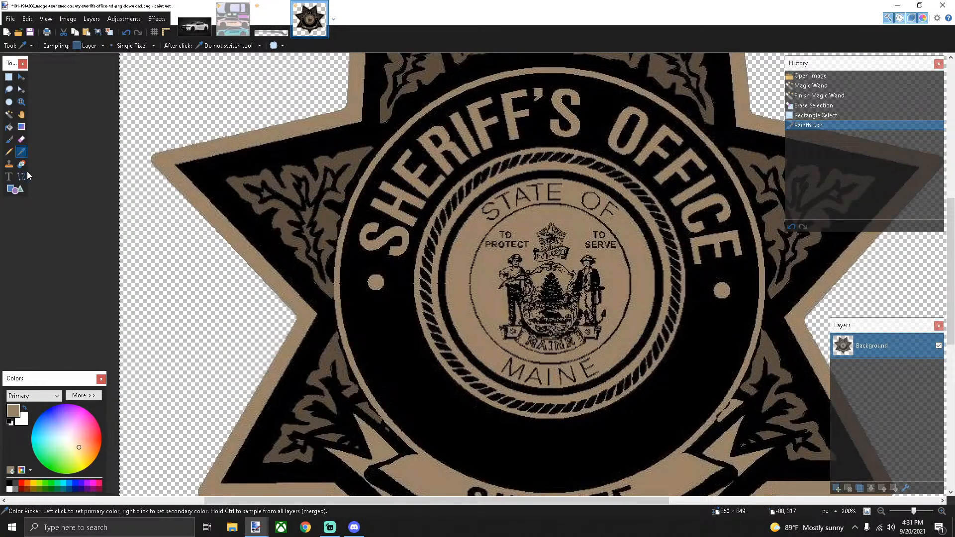
click(13, 141)
click(113, 45)
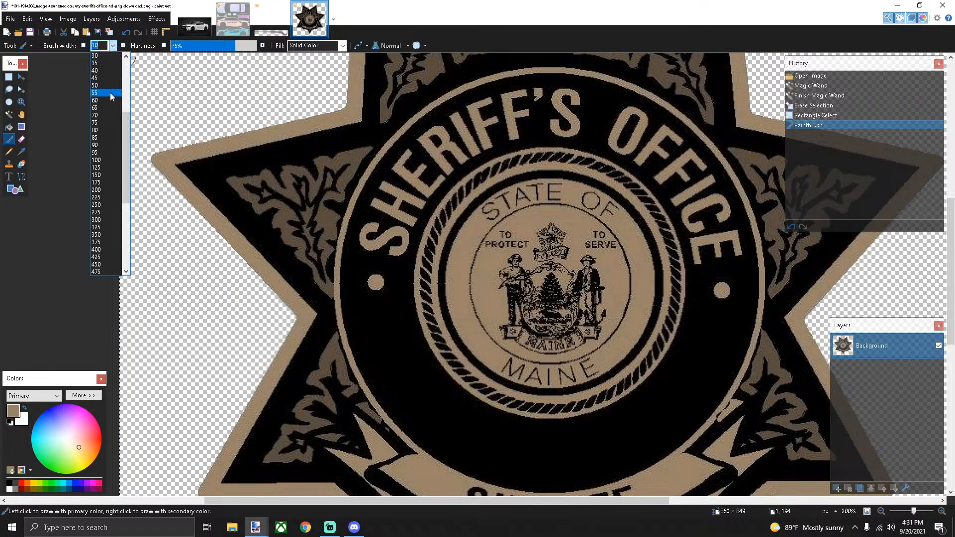
click(100, 107)
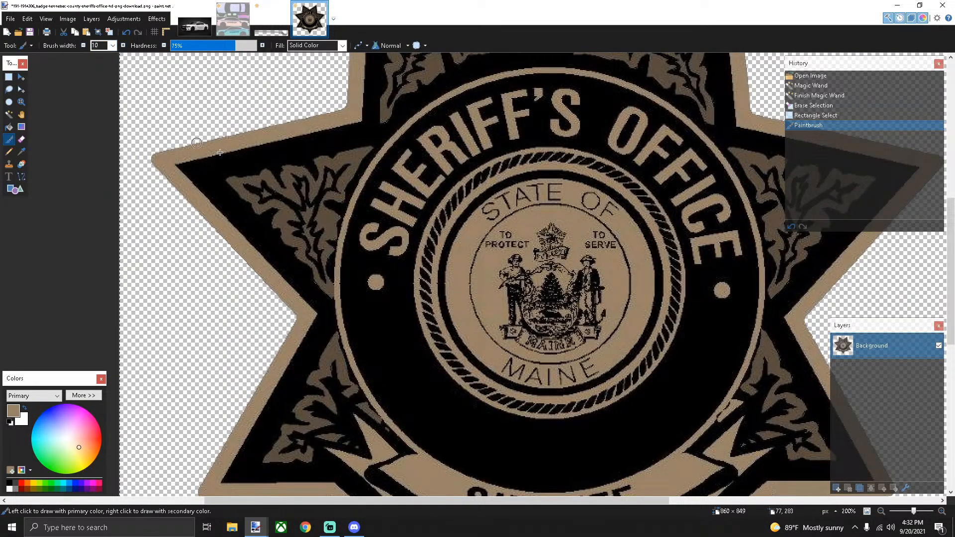
scroll(514, 368, up, 3)
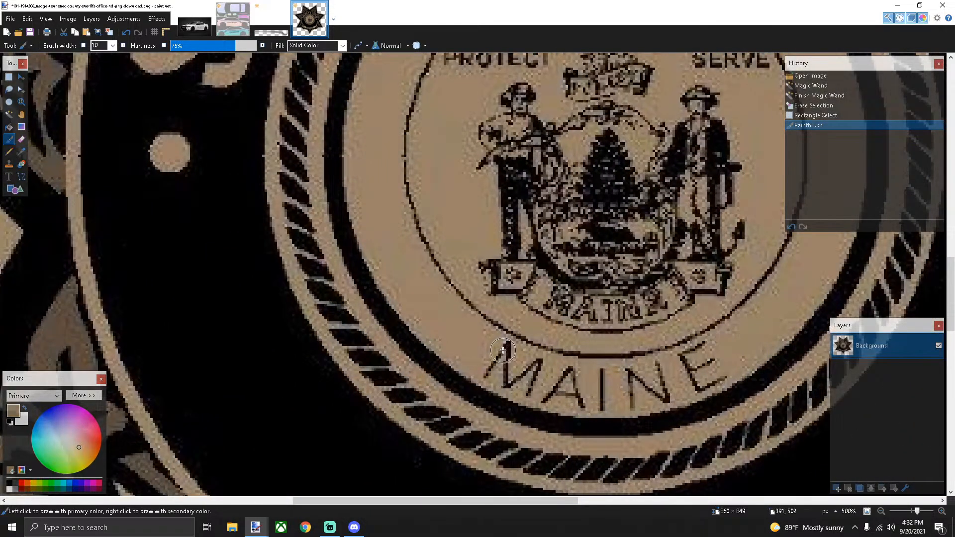
Paint tan over the MAINE and STATE OF lettering in the seal
mouse_move(490, 370)
mouse_down()
mouse_move(560, 396)
mouse_move(634, 400)
mouse_move(702, 380)
mouse_move(726, 358)
mouse_move(713, 348)
mouse_move(590, 376)
mouse_move(523, 366)
mouse_up()
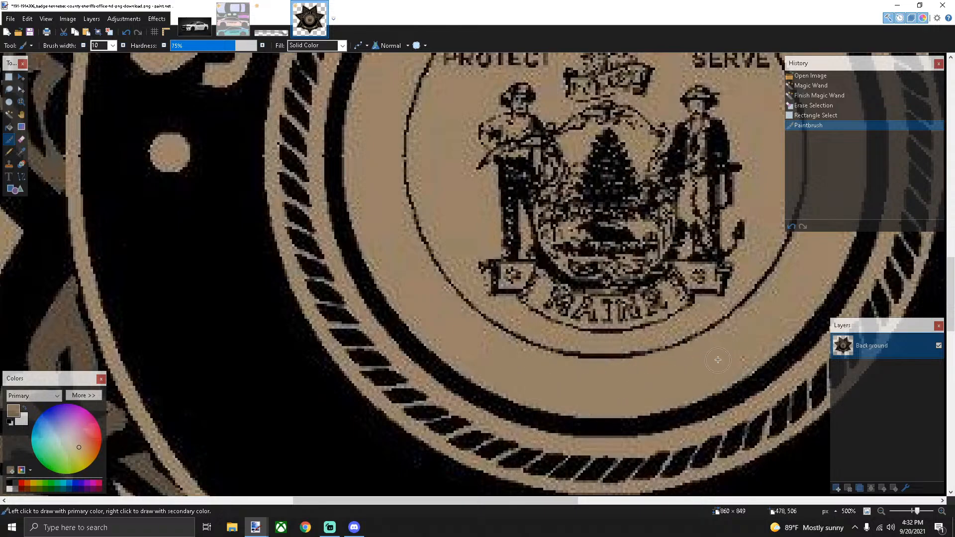
scroll(718, 360, down, 8)
scroll(662, 357, down, 1)
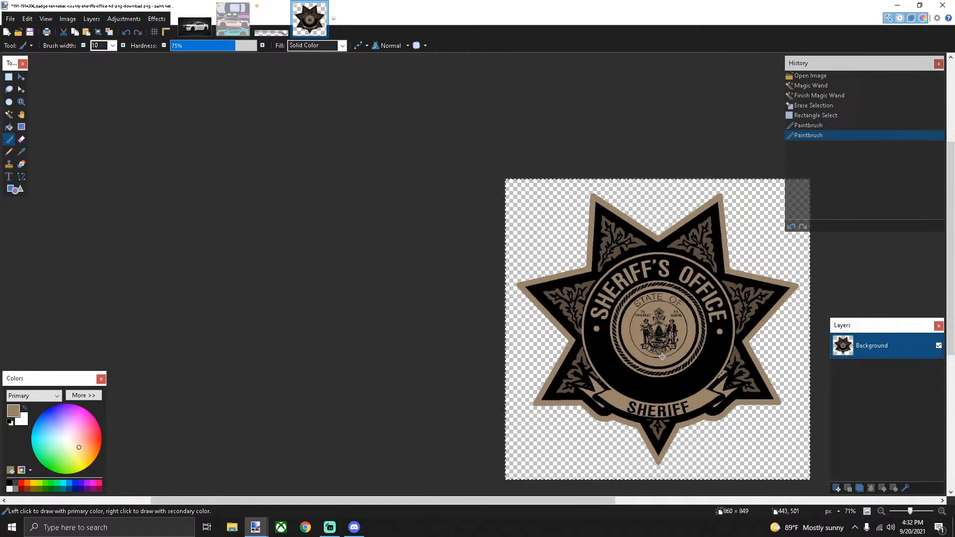
scroll(662, 357, up, 6)
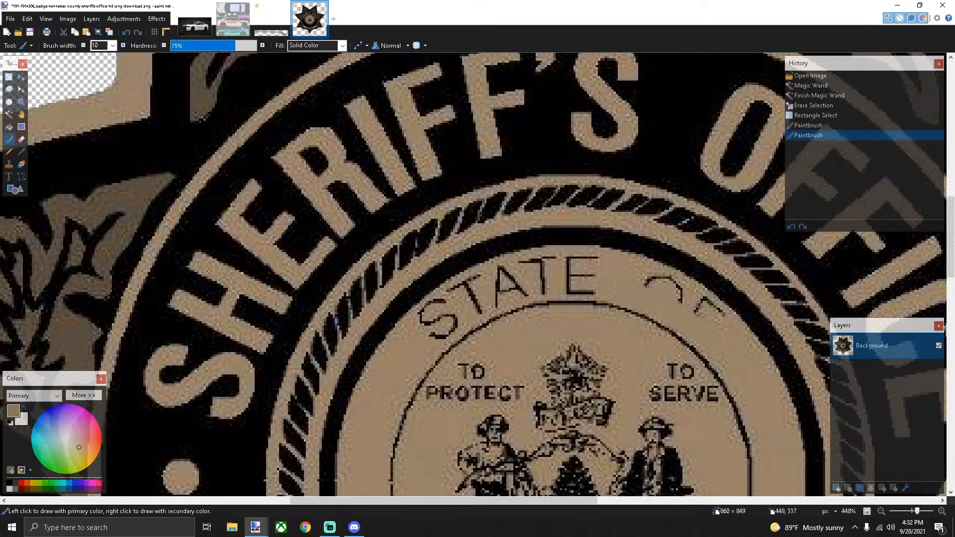
mouse_move(605, 286)
mouse_down()
mouse_move(562, 281)
mouse_move(582, 287)
mouse_move(511, 293)
mouse_move(431, 331)
mouse_up()
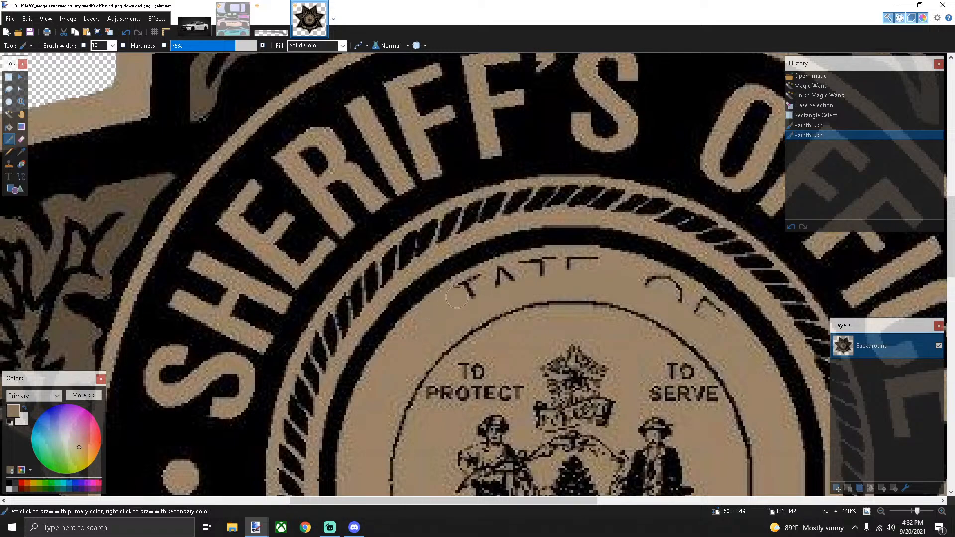
mouse_move(457, 297)
mouse_down()
mouse_move(536, 265)
mouse_move(590, 262)
mouse_up()
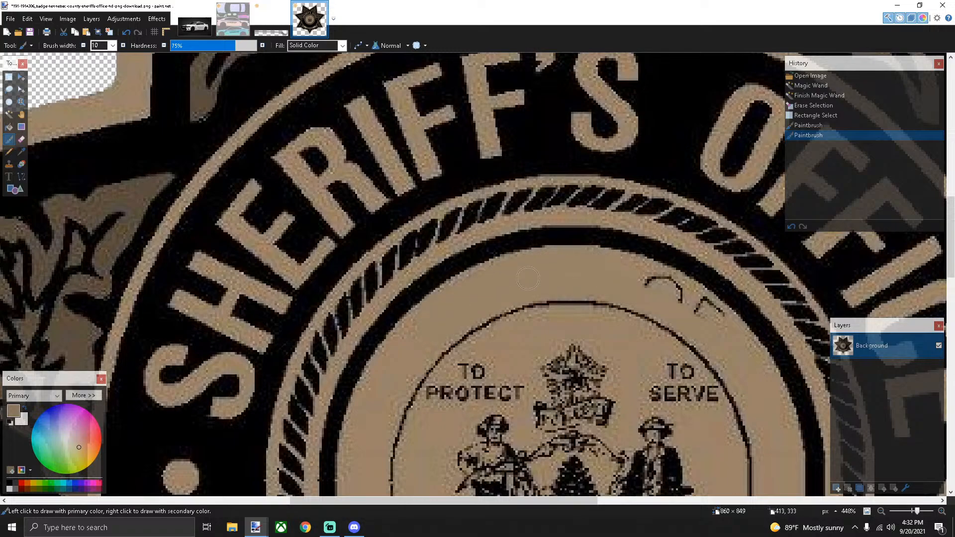
mouse_move(642, 277)
mouse_down()
mouse_move(673, 286)
mouse_move(721, 325)
mouse_up()
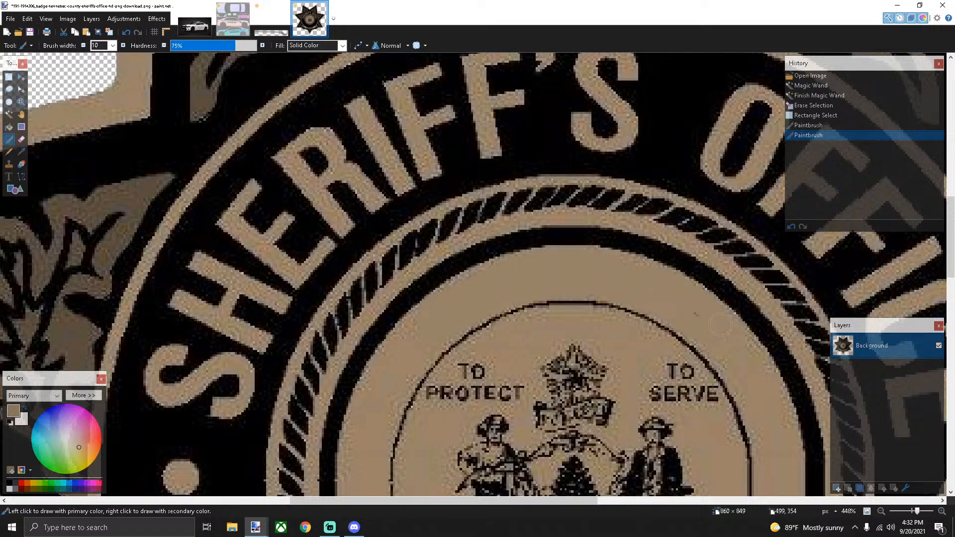
click(679, 301)
scroll(679, 301, down, 6)
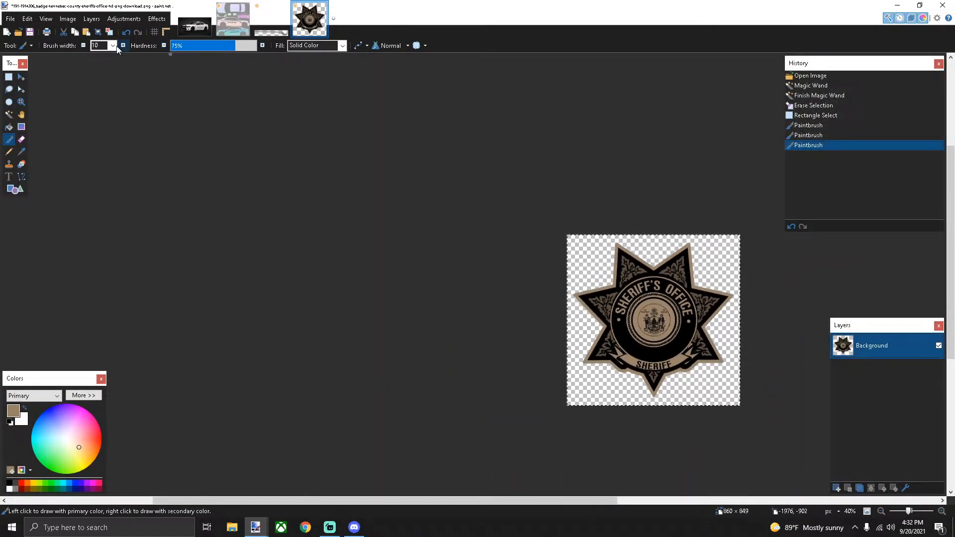
click(240, 25)
key(ctrl+v)
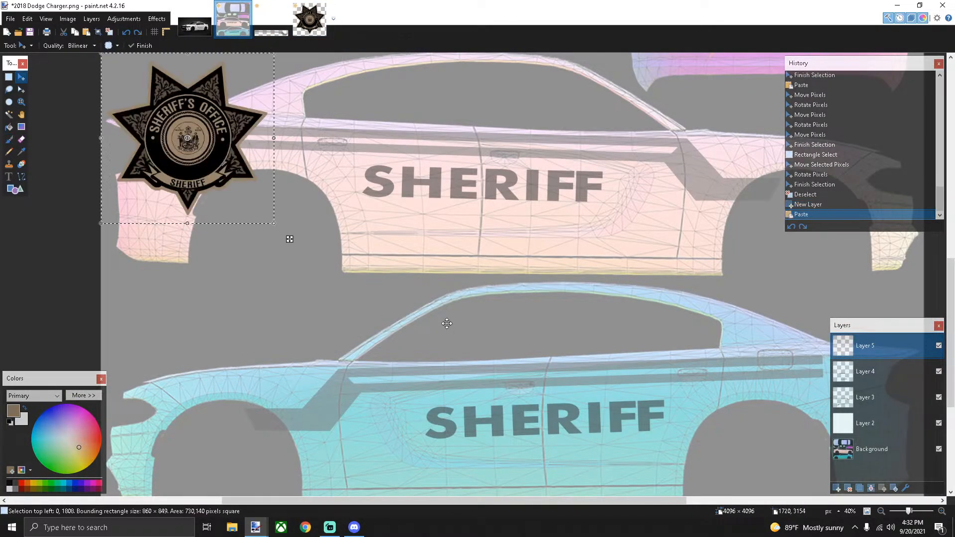
drag(291, 238, 630, 205)
scroll(619, 197, up, 3)
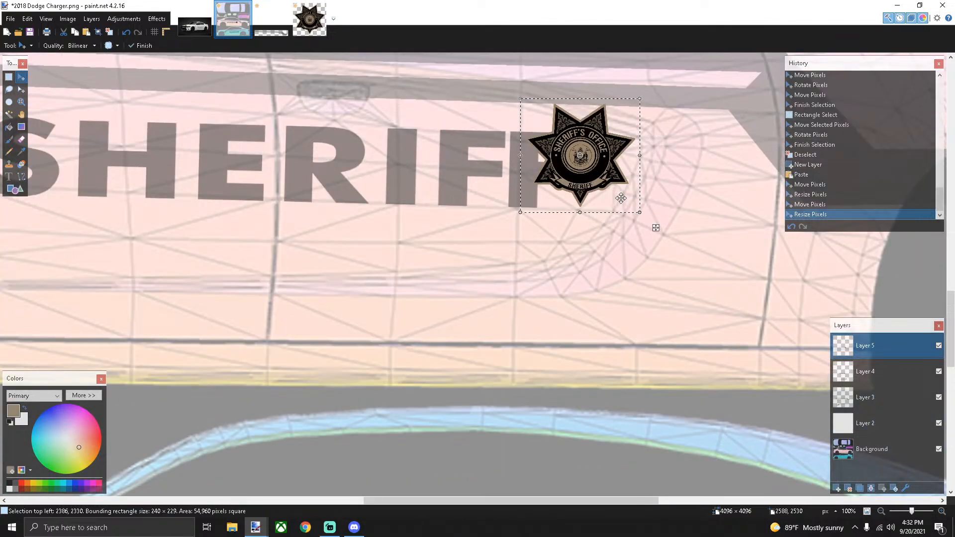
scroll(614, 214, down, 5)
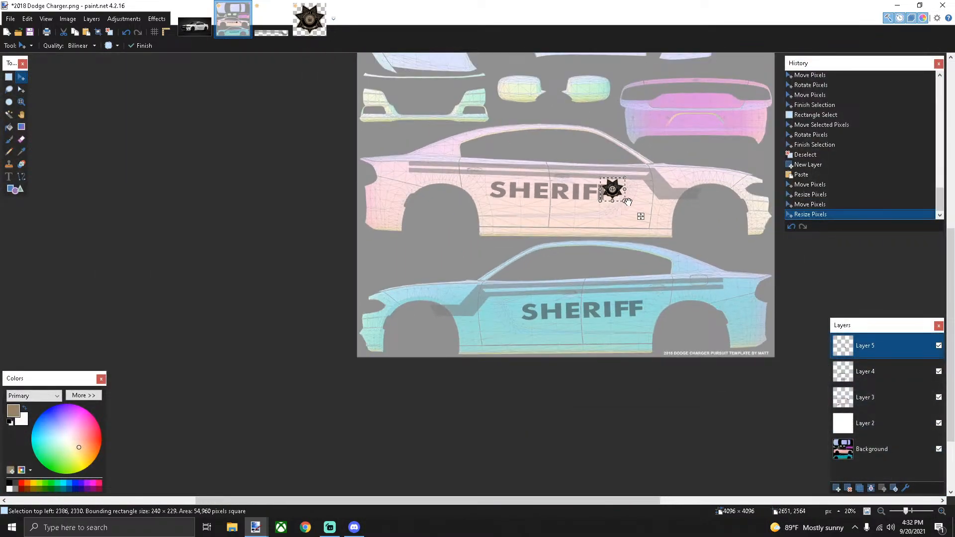
drag(640, 215, 640, 224)
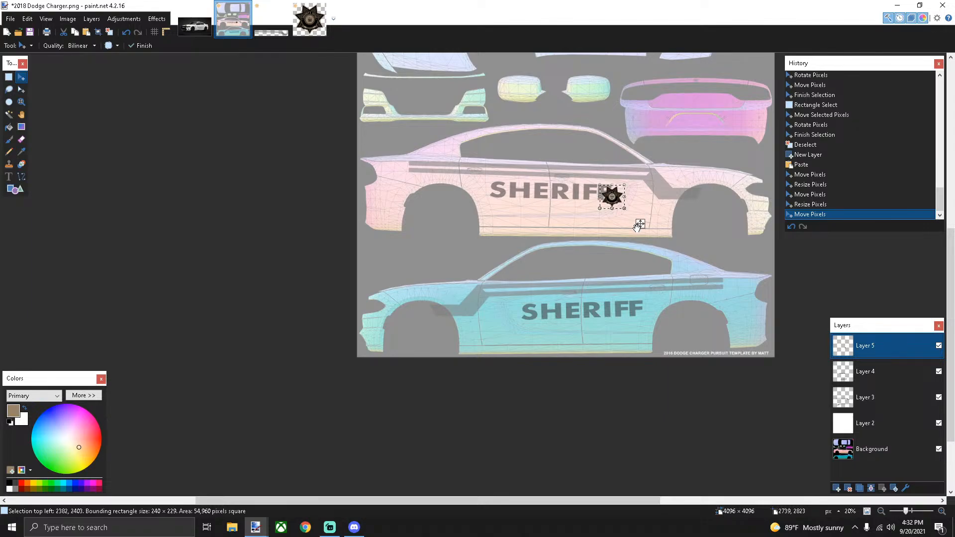
key(ctrl+z)
key(ctrl+z)
key(ctrl+z)
key(ctrl+z)
key(ctrl+z)
key(ctrl+z)
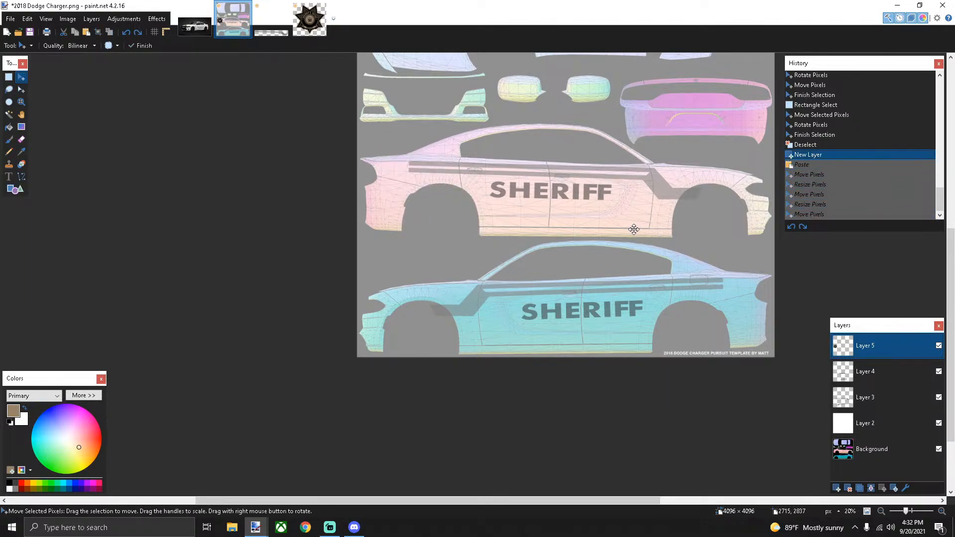
click(313, 34)
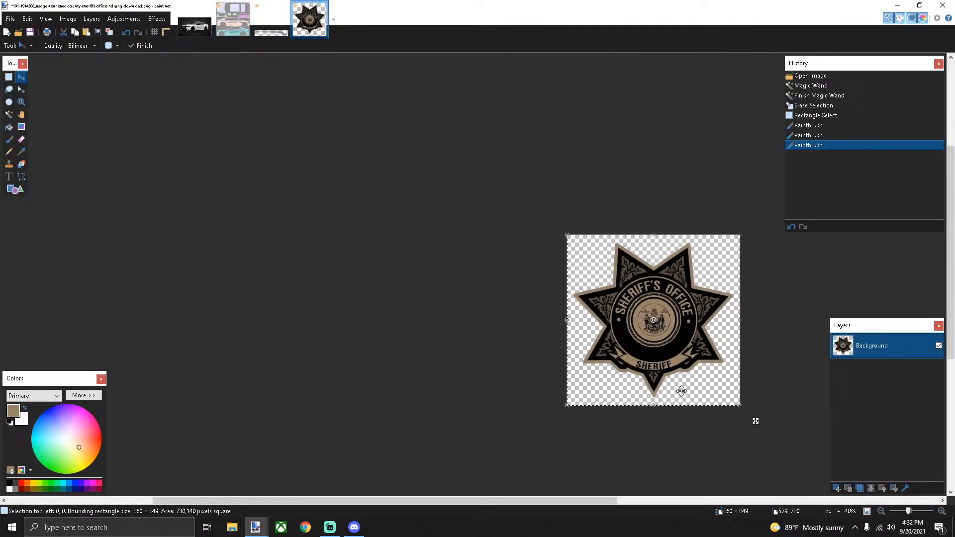
Open the badge's Resize settings and enter a resolution of 100 pixels/cm
click(67, 19)
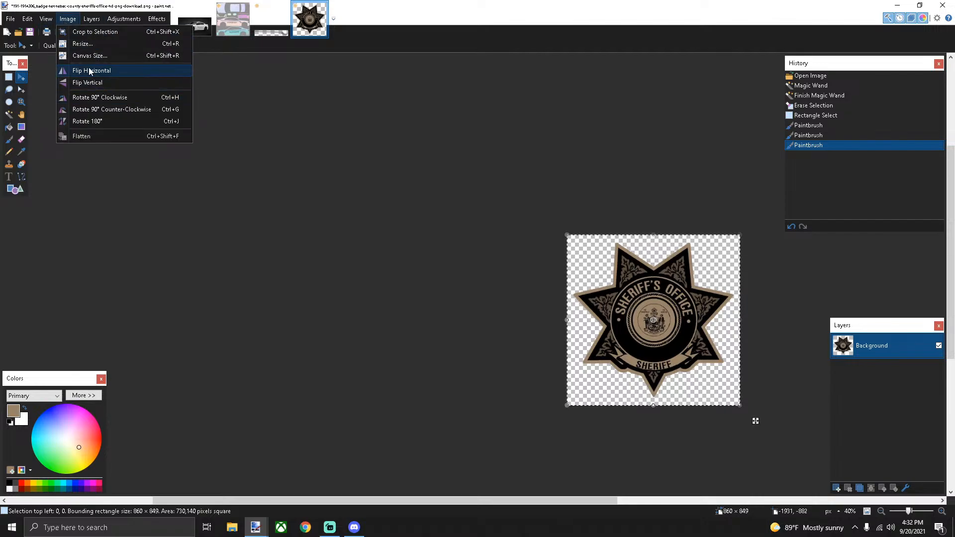
click(82, 44)
click(469, 279)
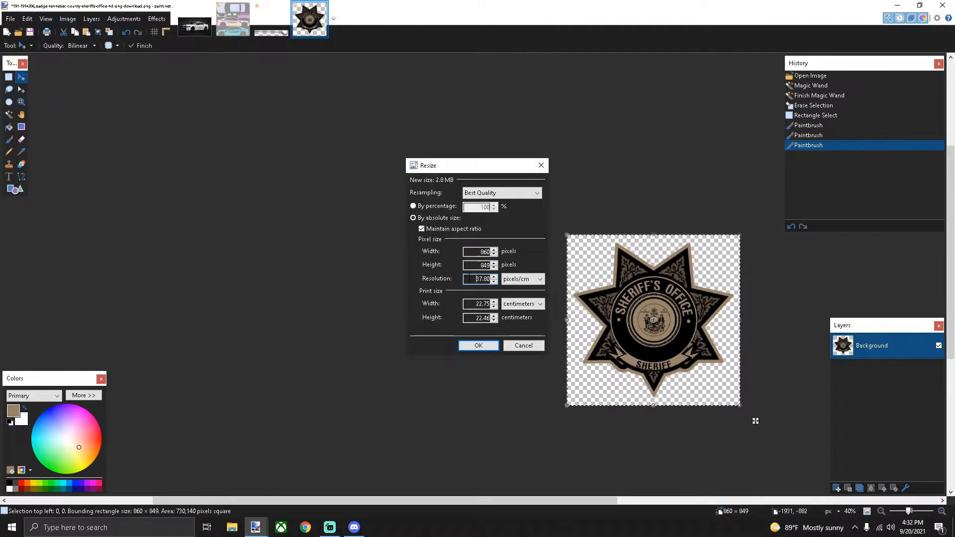
text(100)
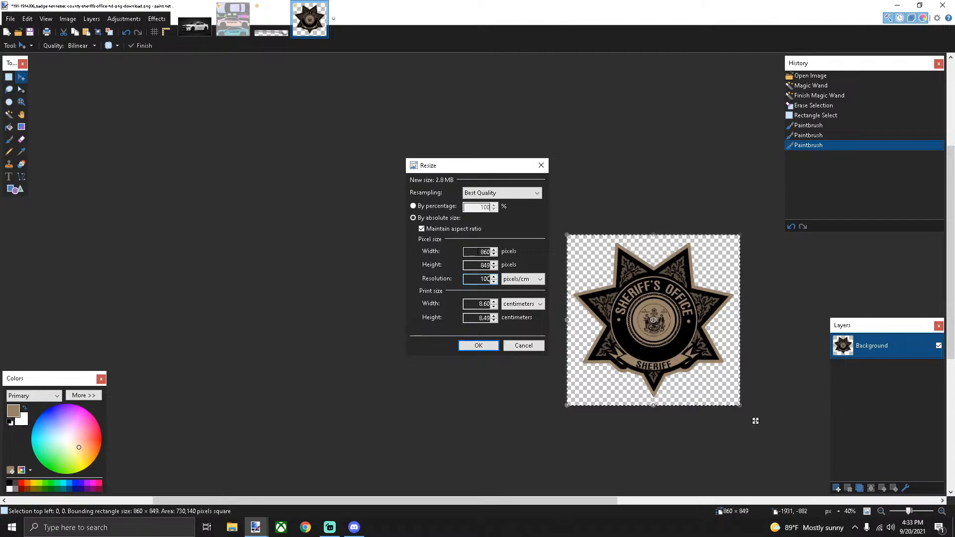
Resize the sheriff badge to 200 pixels wide (200 × 197)
click(478, 251)
text(200)
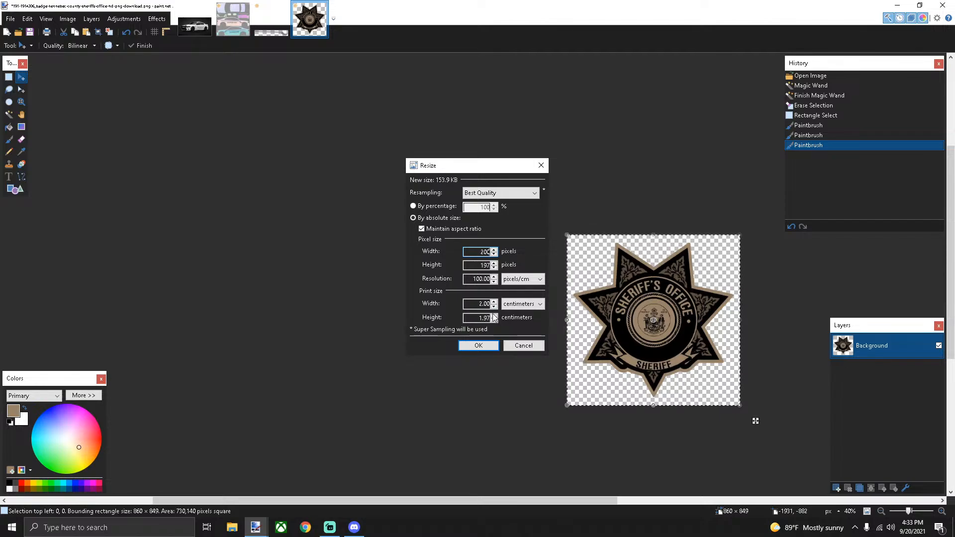
click(481, 346)
Rectangle-select the whole badge and bring up the 2018 Dodge Charger template
key(s)
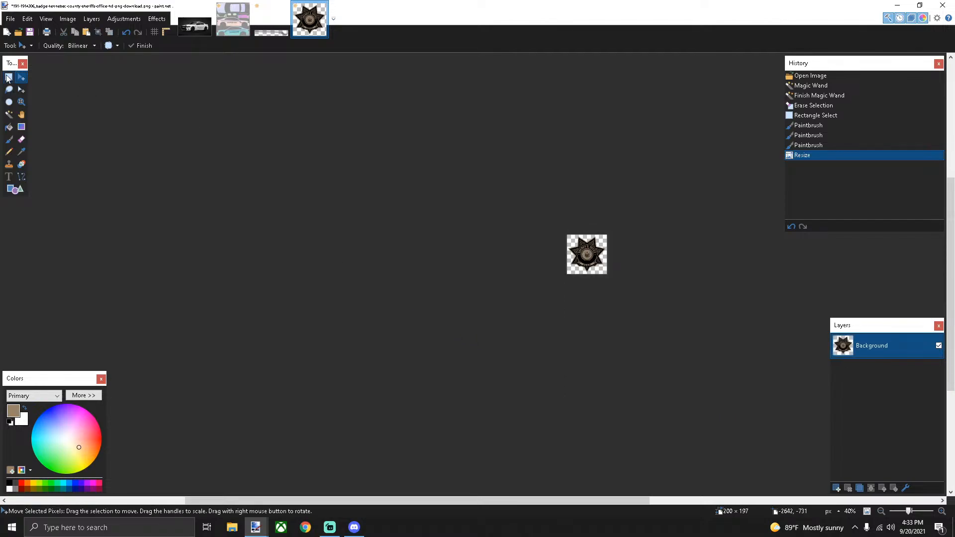
drag(530, 228, 725, 326)
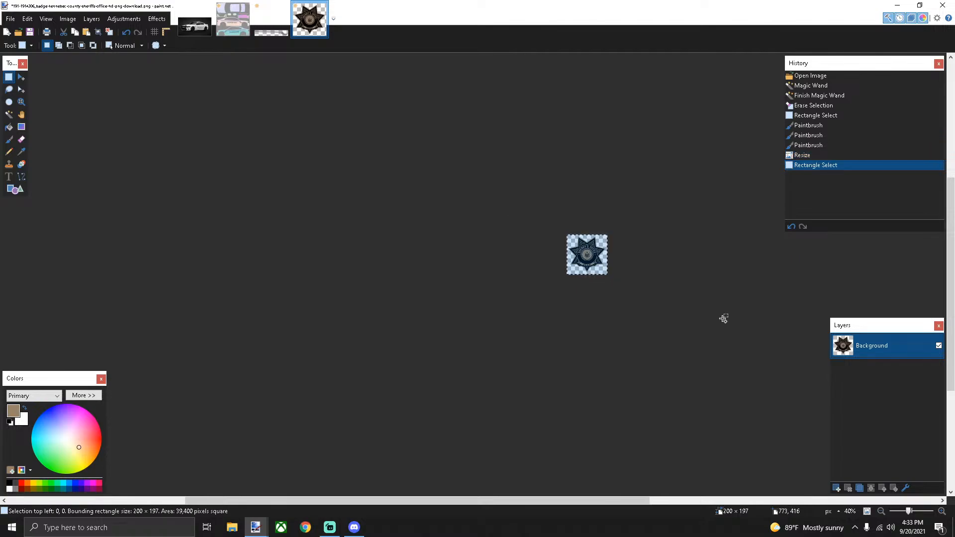
click(233, 18)
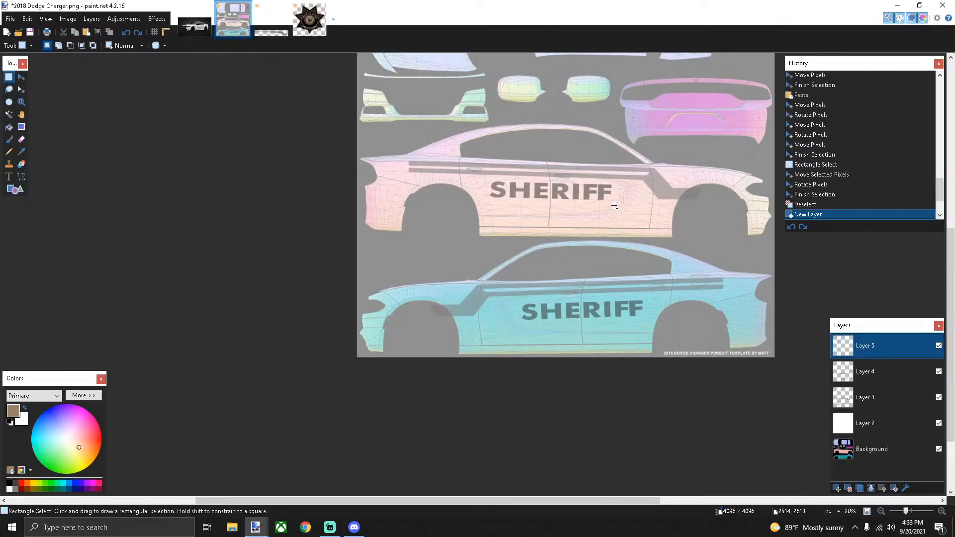
Trial-paste the 200-pixel badge onto the SHERIFF lettering, then undo the paste
scroll(630, 202, up, 3)
key(ctrl+v)
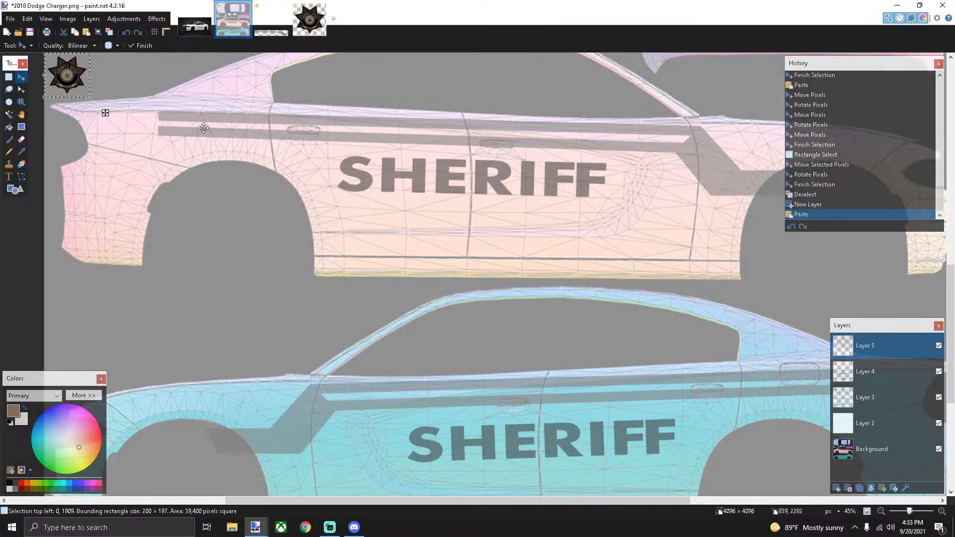
drag(106, 115, 639, 235)
scroll(639, 235, up, 5)
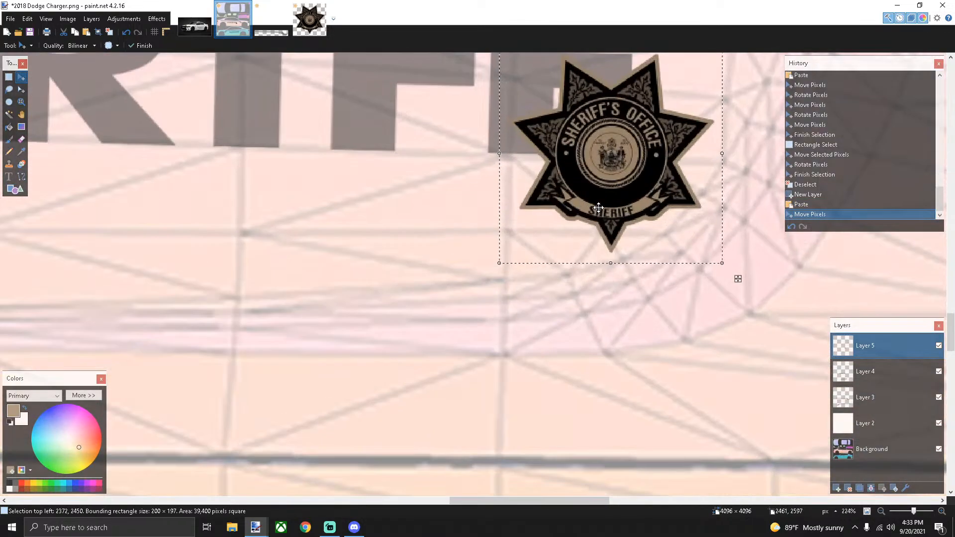
scroll(647, 222, down, 4)
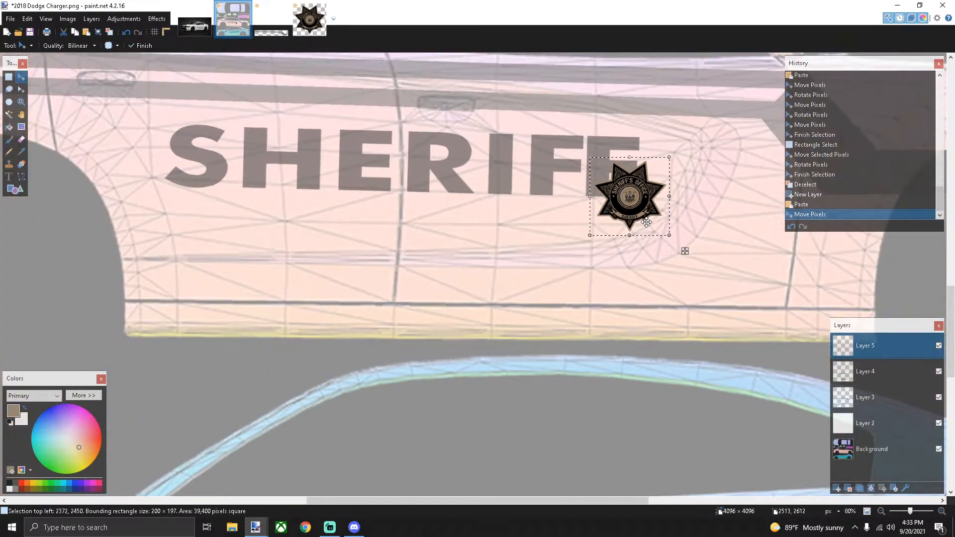
scroll(685, 251, up, 4)
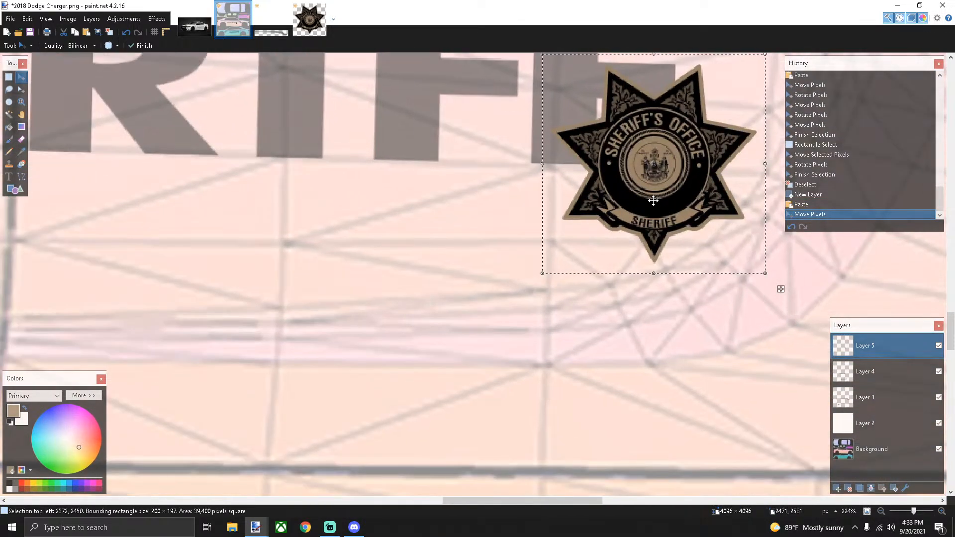
scroll(692, 231, down, 7)
mouse_move(692, 230)
mouse_down()
mouse_move(697, 215)
mouse_move(699, 223)
mouse_up()
click(699, 224)
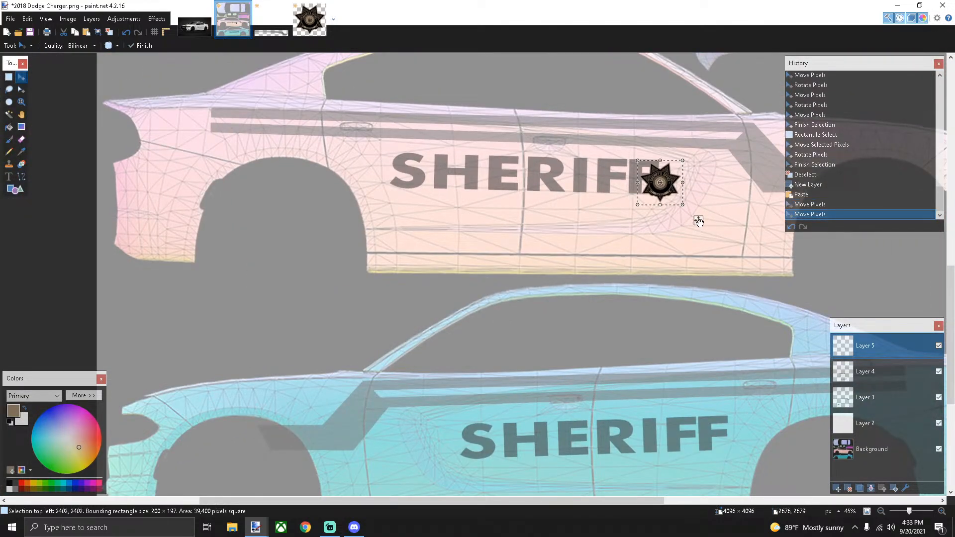
key(ctrl+z)
key(ctrl+z)
key(ctrl+z)
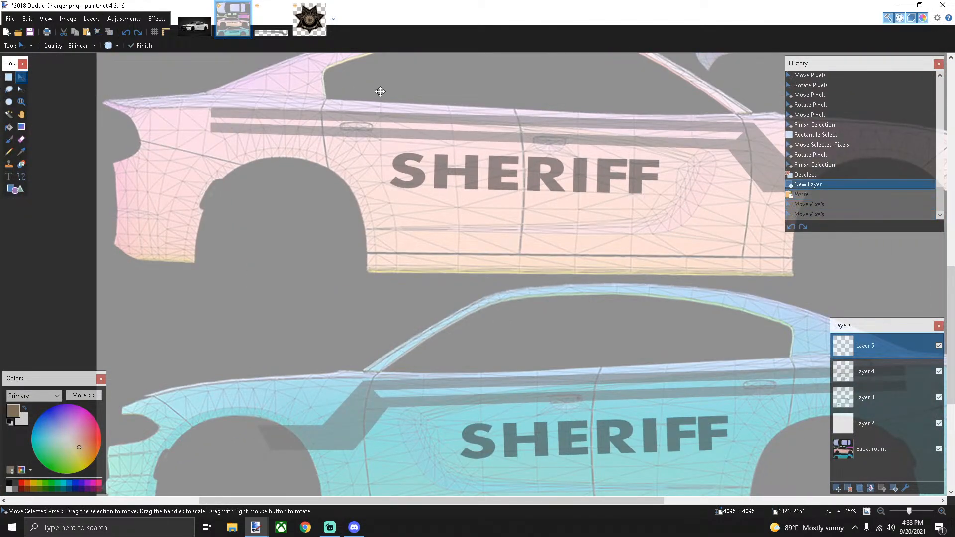
Resize the badge to 300 pixels wide, copy it, and return to the Charger template
click(309, 19)
click(67, 18)
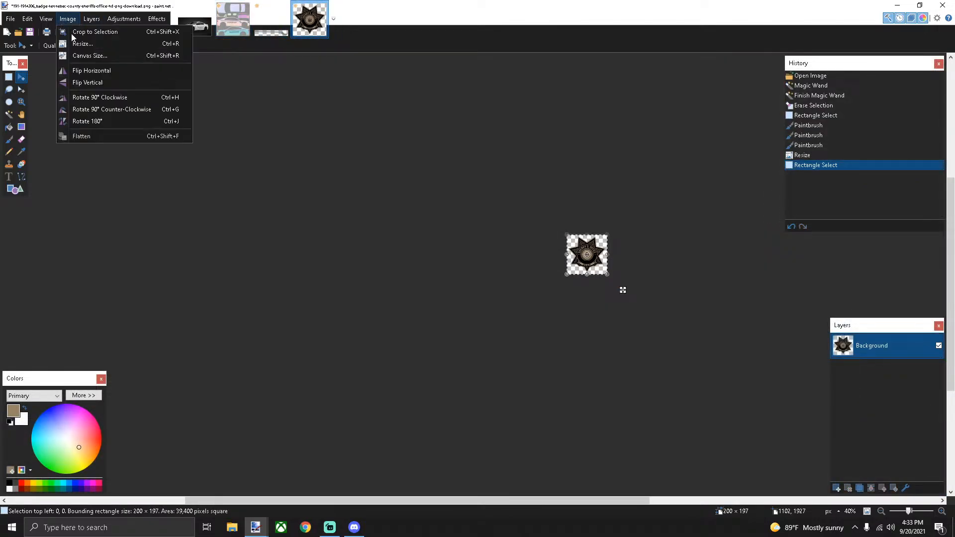
click(80, 45)
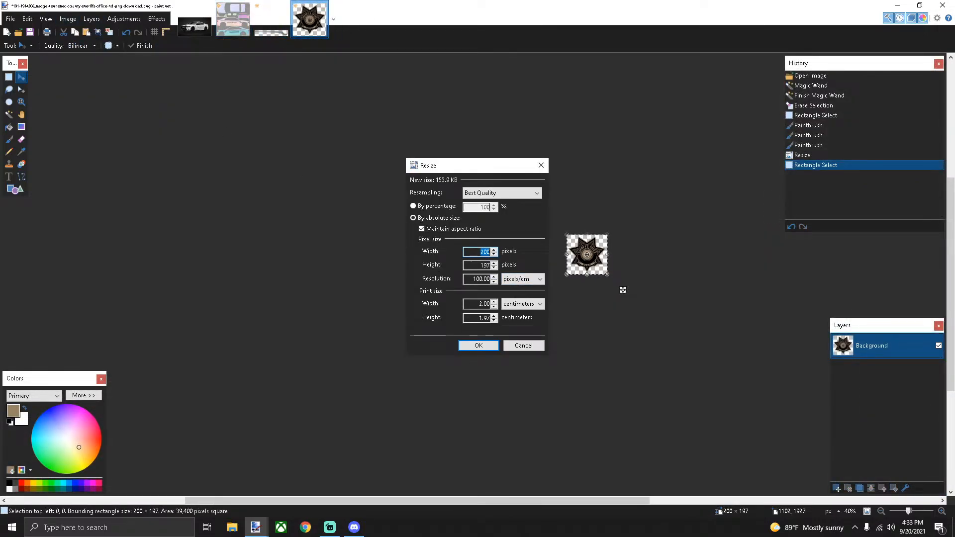
text(300)
click(479, 345)
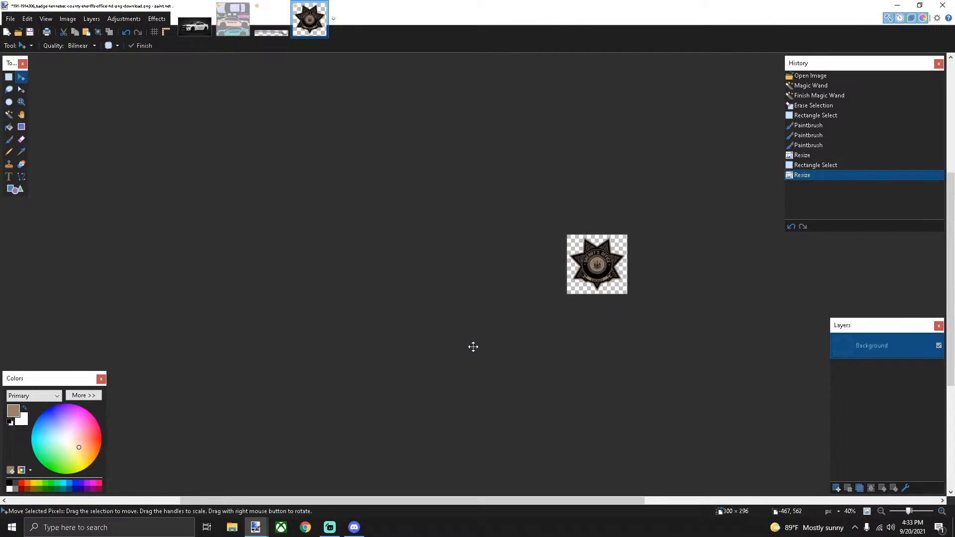
click(9, 77)
drag(387, 172, 764, 348)
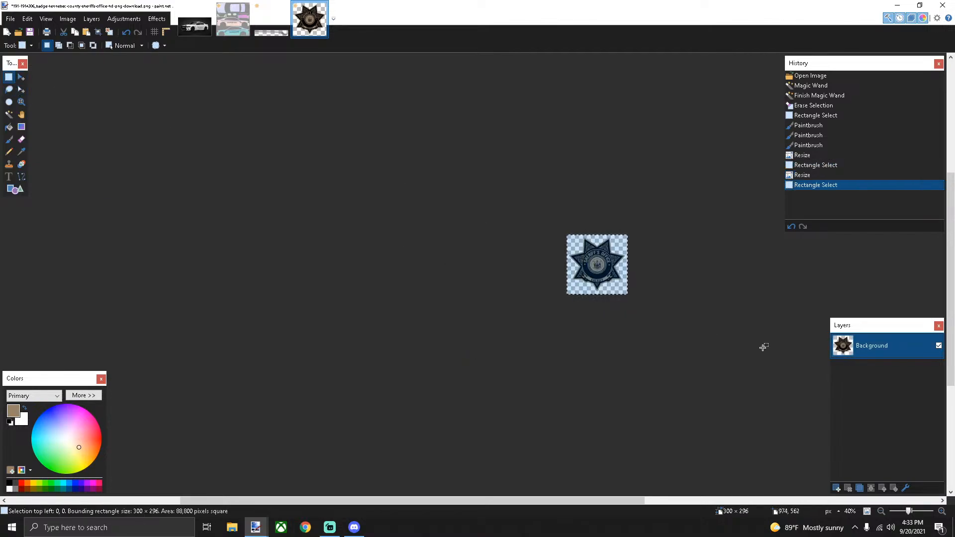
key(ctrl+c)
click(233, 19)
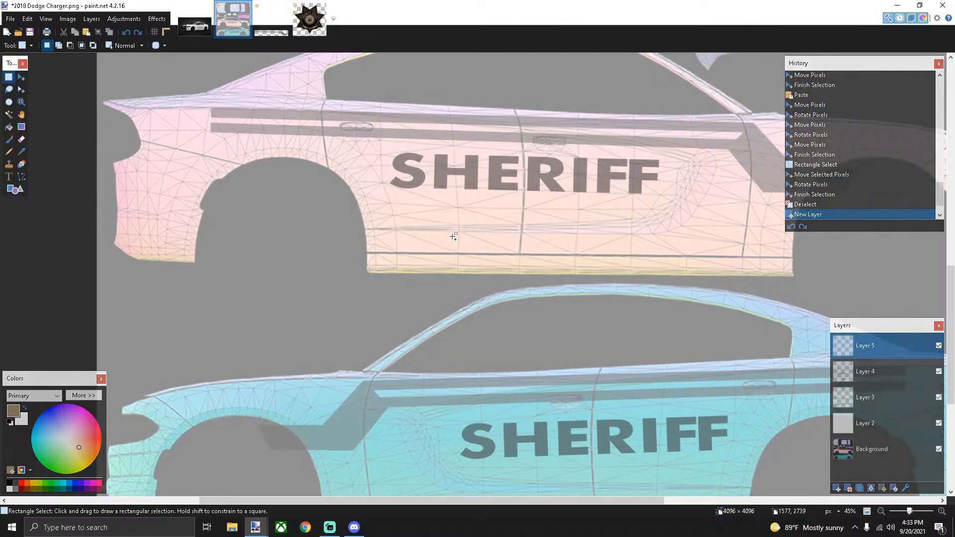
Paste the badge after SHERIFF on the upper car and before SHERIFF on the lower car
key(ctrl+v)
drag(180, 136, 718, 243)
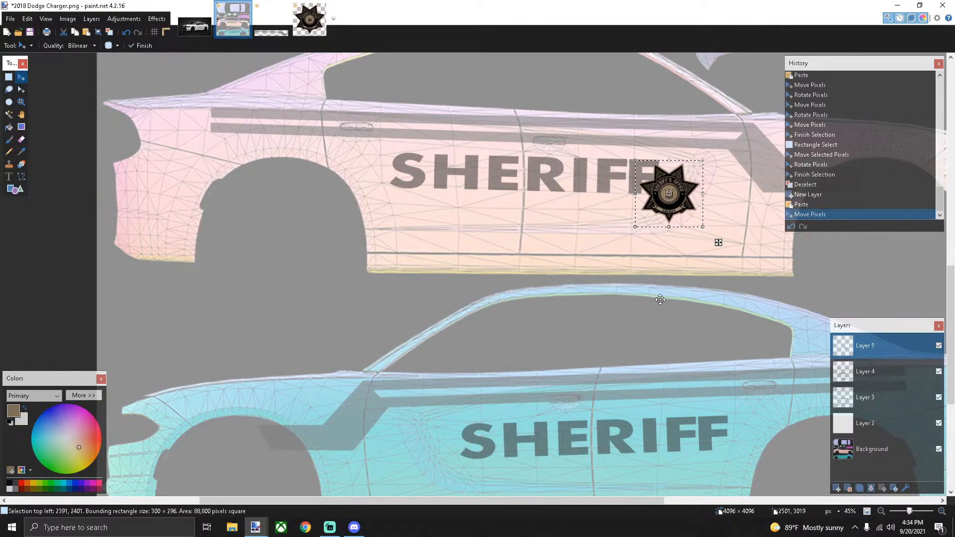
key(ctrl+v)
scroll(692, 279, down, 2)
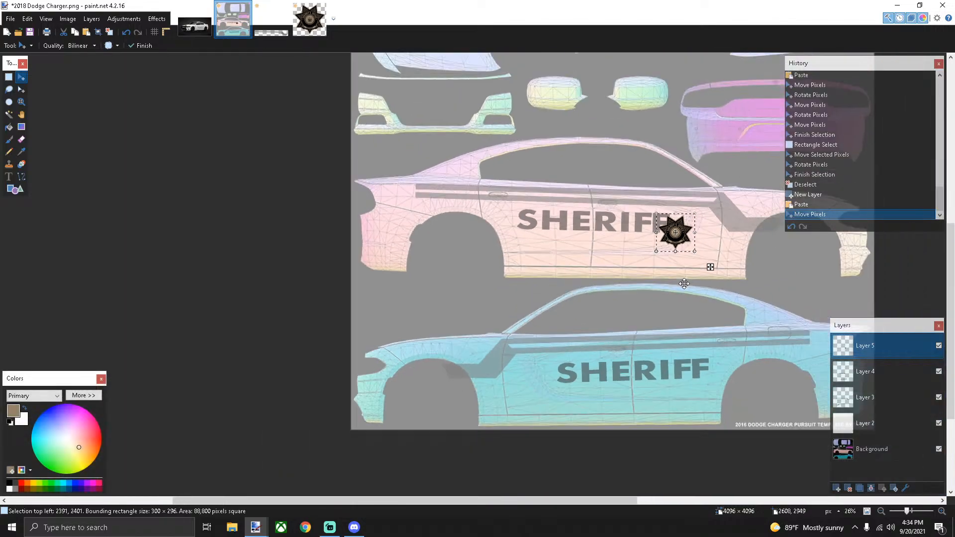
drag(711, 268, 584, 418)
scroll(591, 391, up, 5)
scroll(591, 391, down, 3)
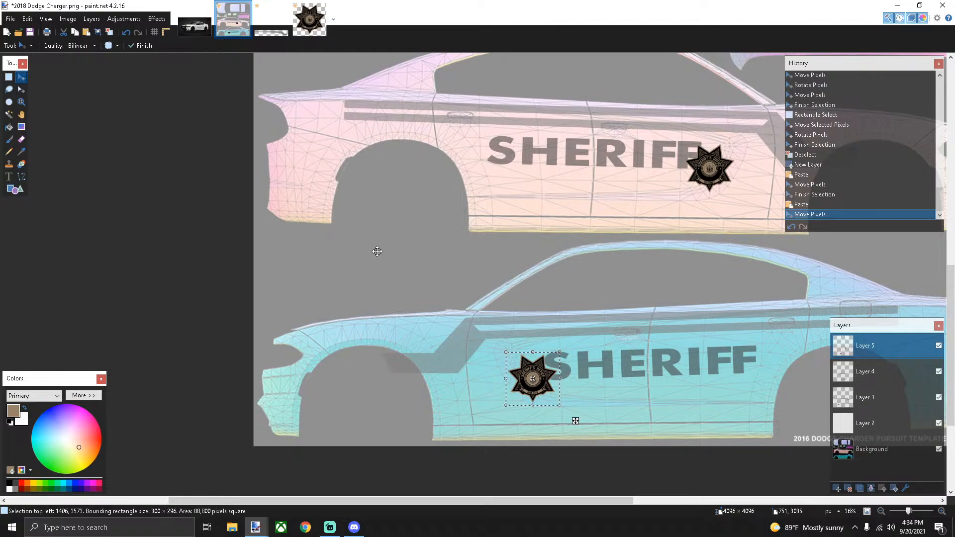
Compare with the sheriff-car reference photo, then add a new empty layer
click(194, 20)
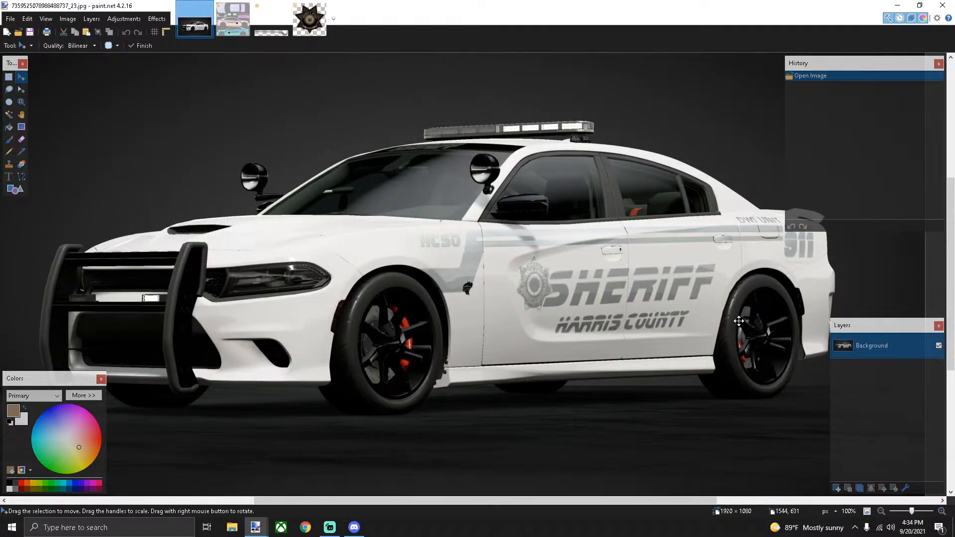
click(233, 33)
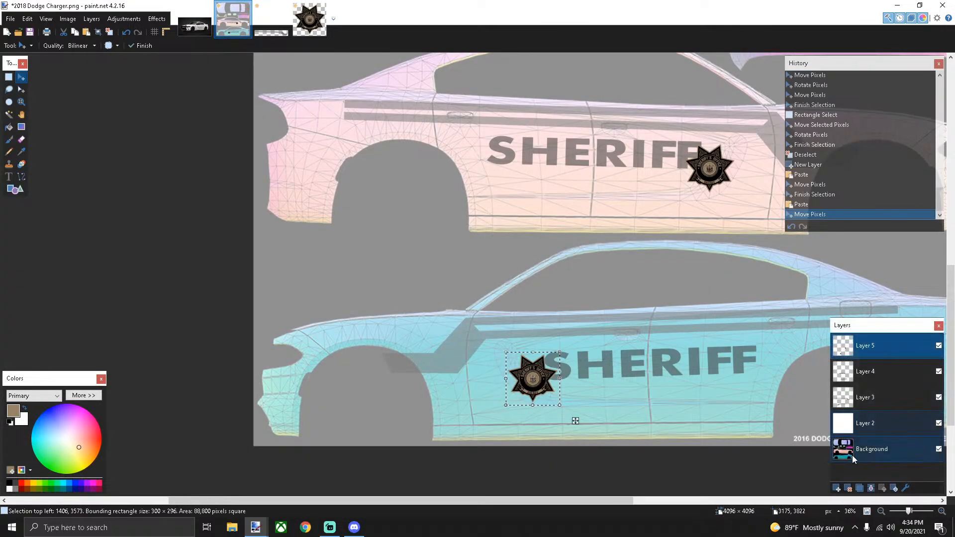
click(836, 489)
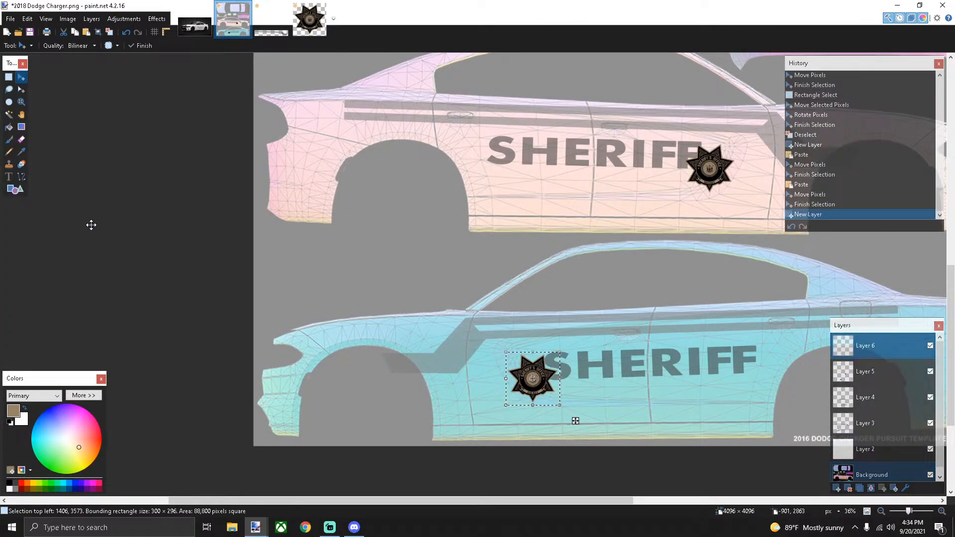
Pick dark grey as text colour, clear the badge selection, and start text below SHERIFF on the blue car
click(9, 177)
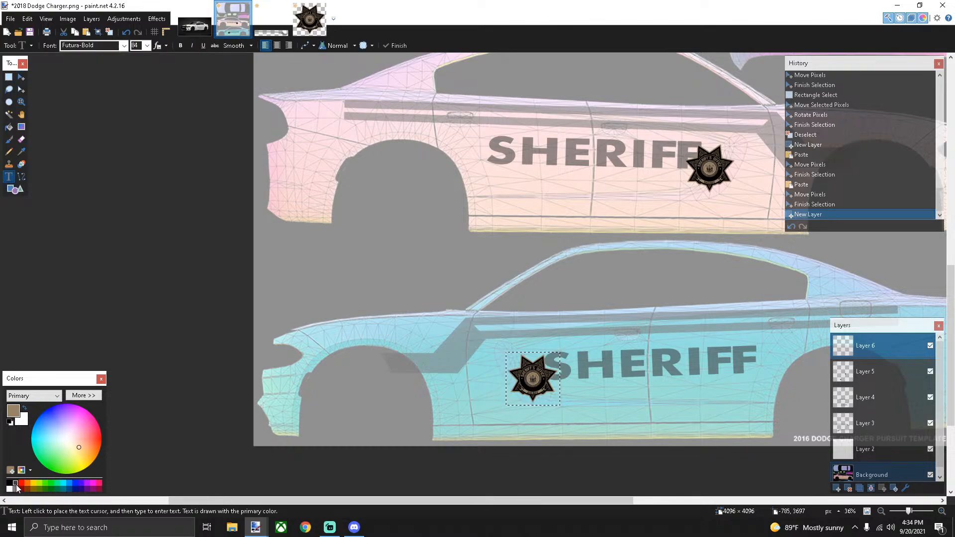
click(15, 484)
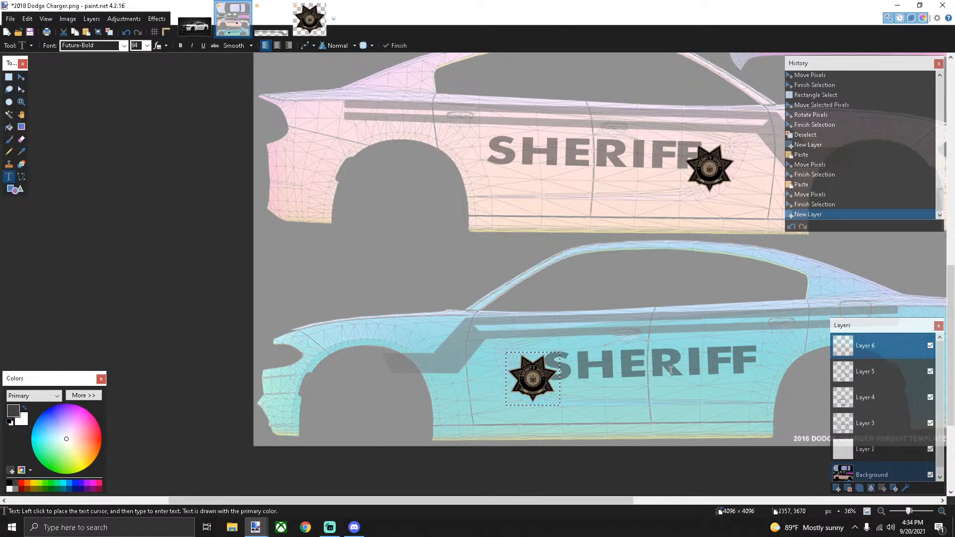
click(584, 397)
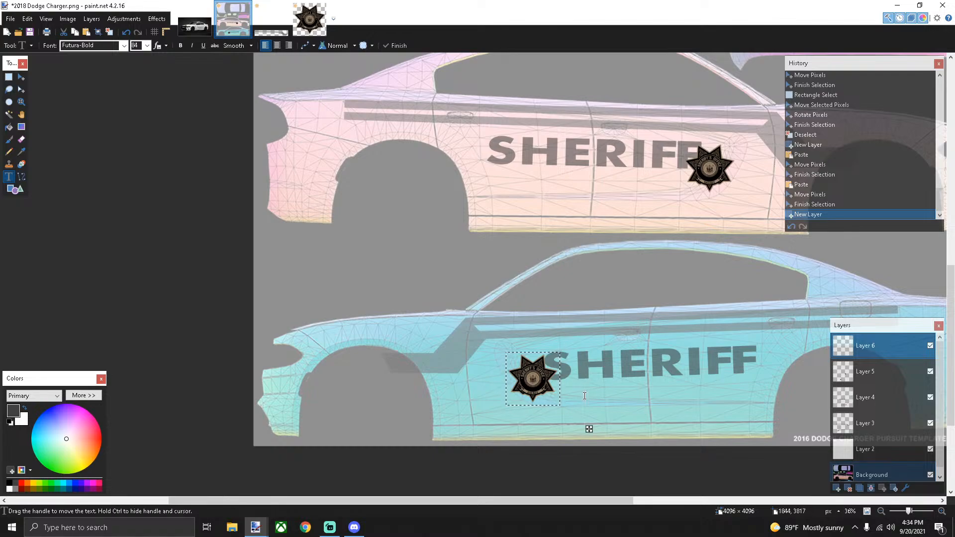
click(8, 77)
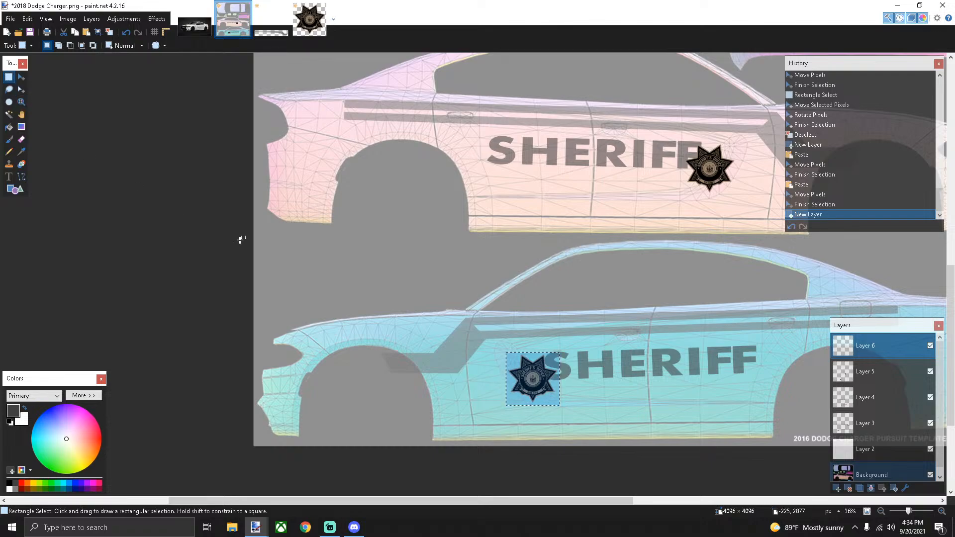
click(507, 357)
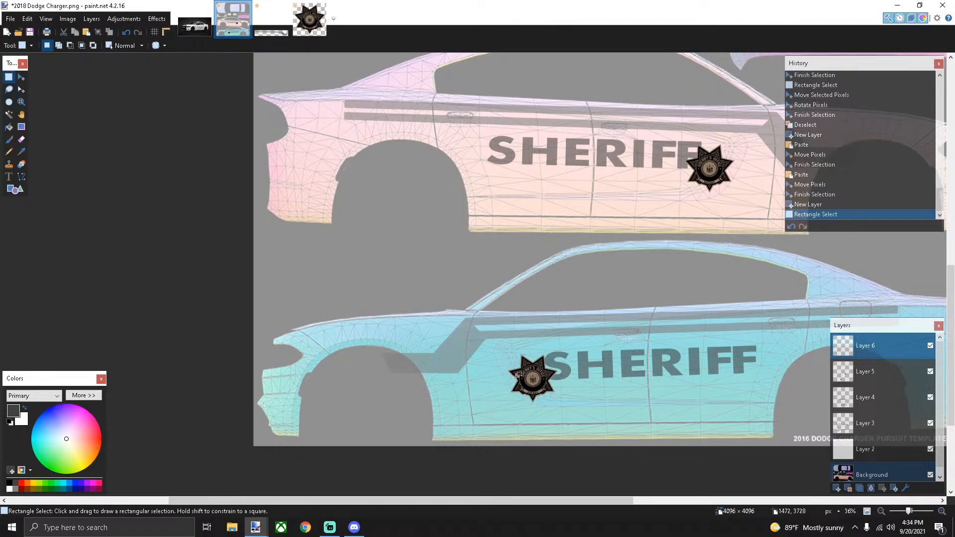
drag(493, 353, 565, 414)
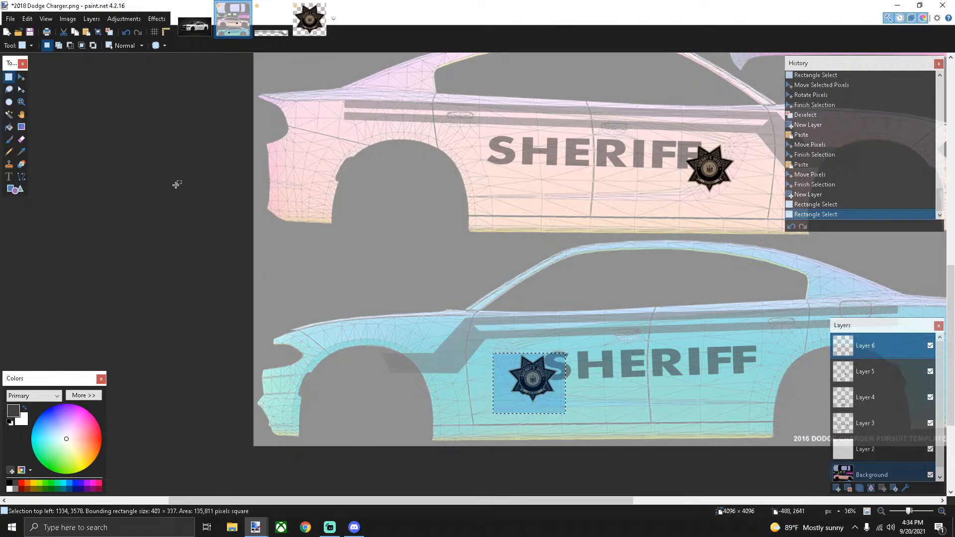
click(241, 185)
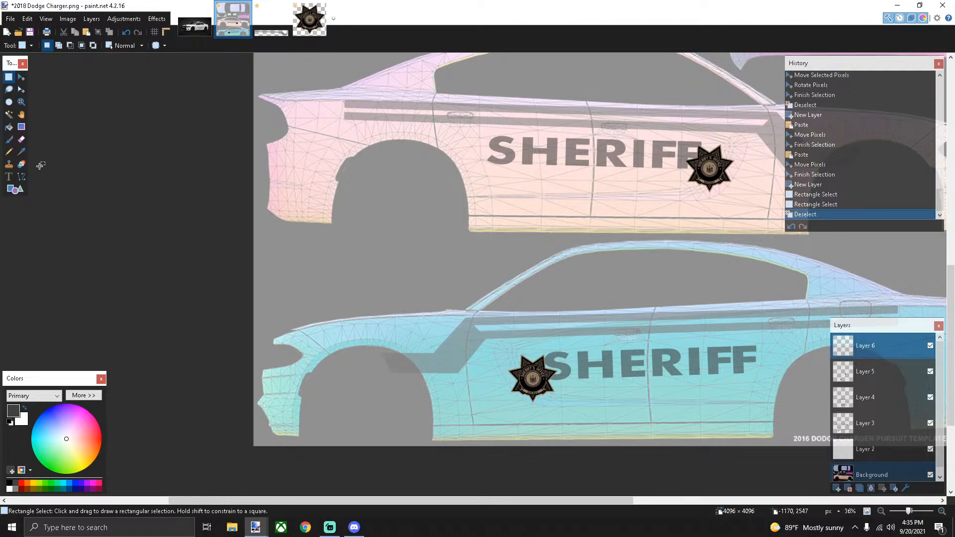
click(8, 177)
click(577, 400)
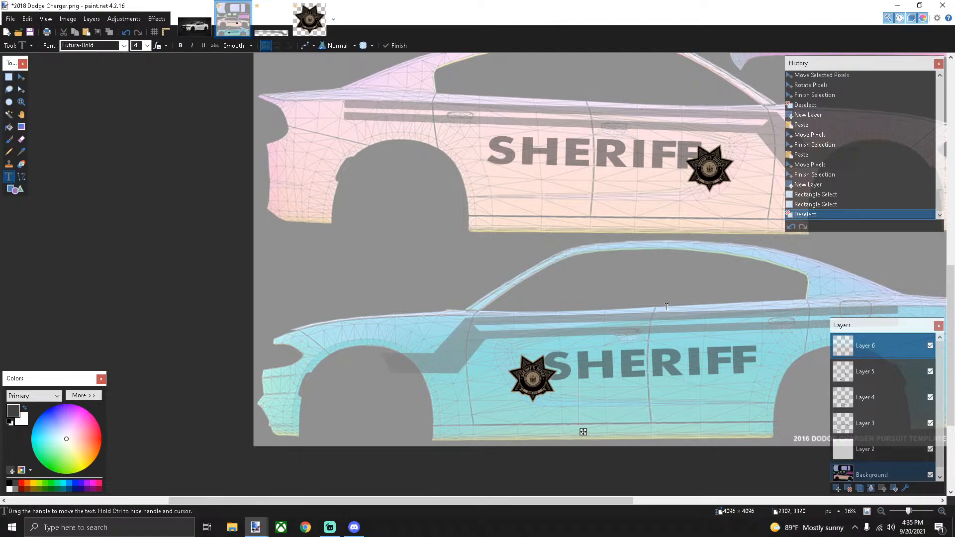
Type BLAINE COUNTY at size 26 and centre it beneath SHERIFF on the lower car
text(BLAINE)
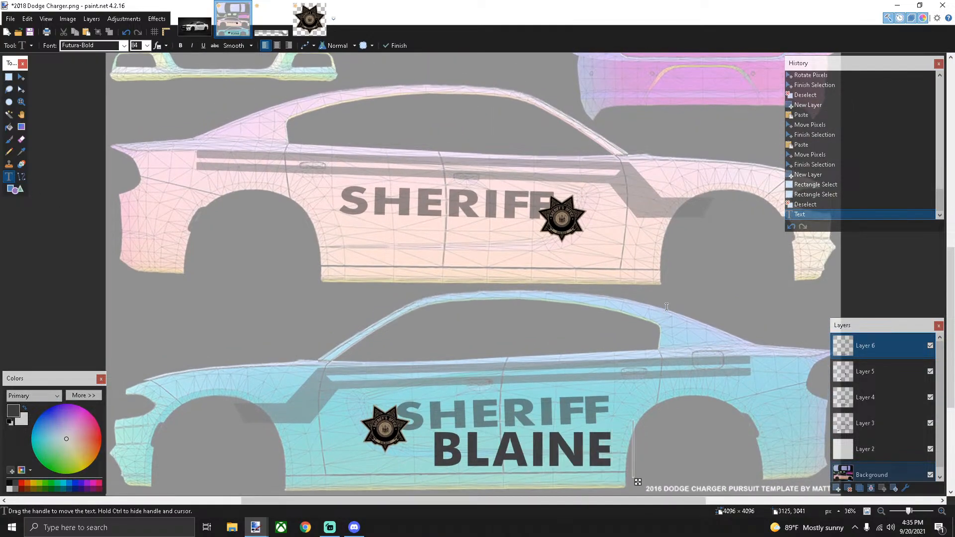
text( COUNTY)
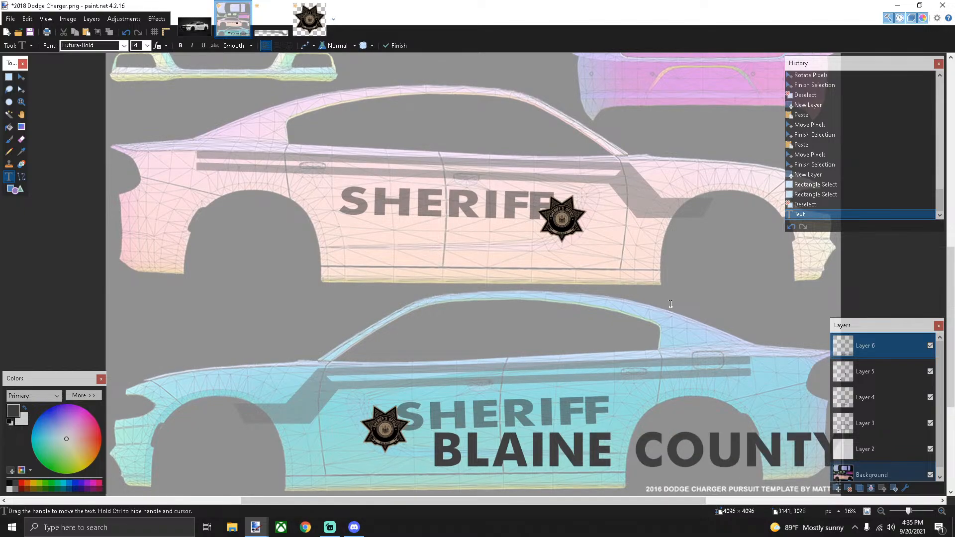
scroll(710, 307, down, 6)
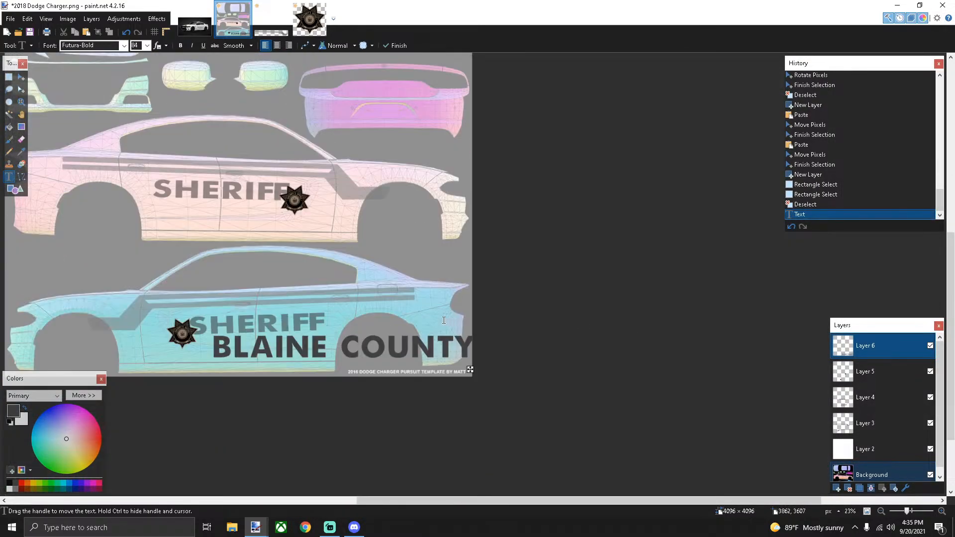
drag(584, 500, 520, 500)
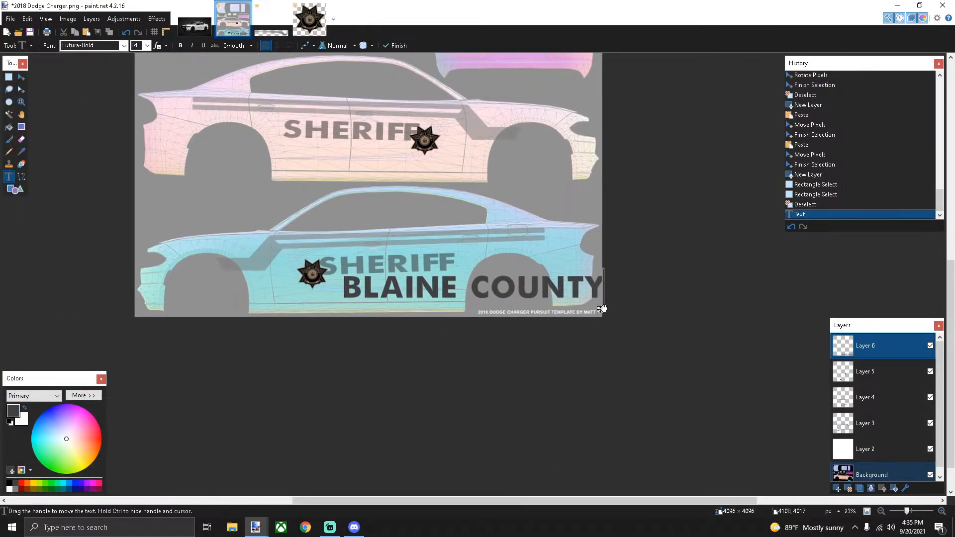
drag(600, 308, 549, 312)
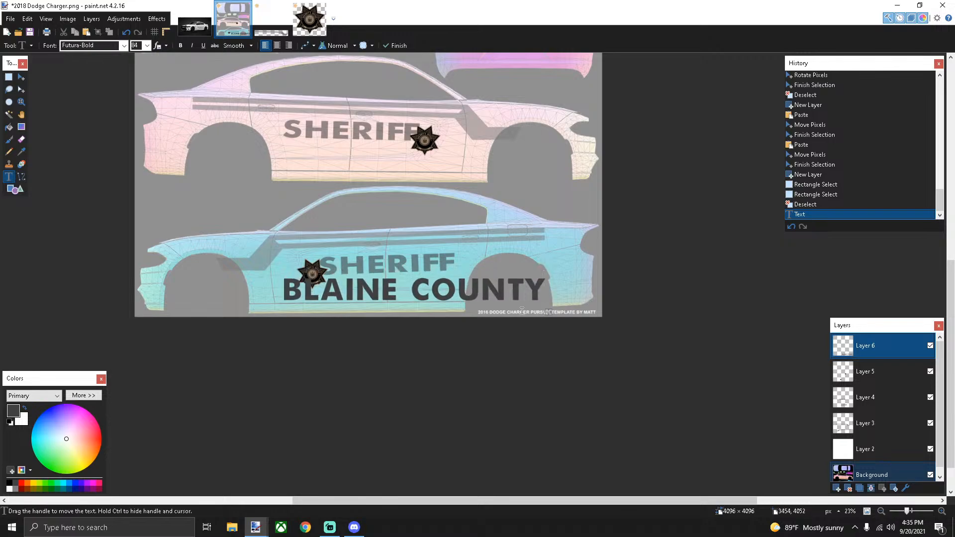
click(147, 45)
click(135, 137)
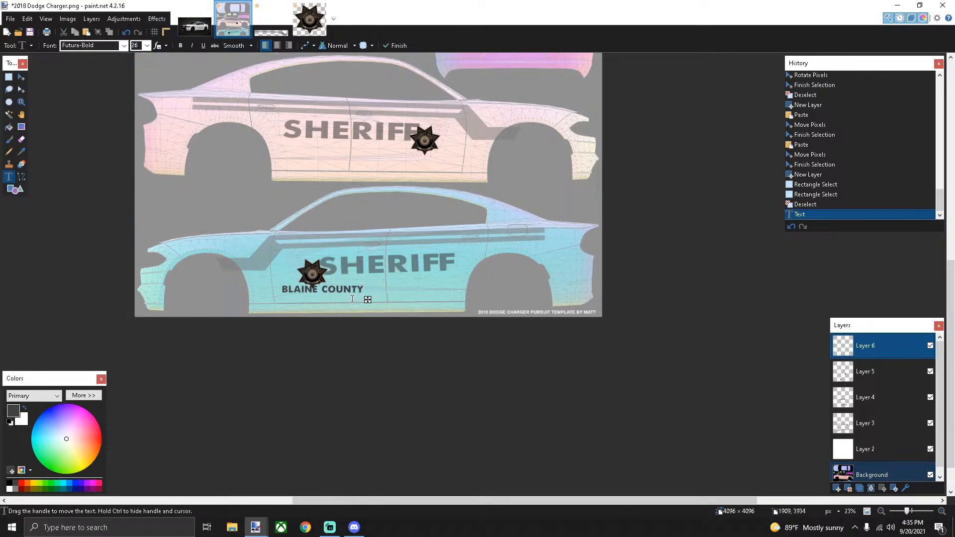
drag(367, 299, 442, 296)
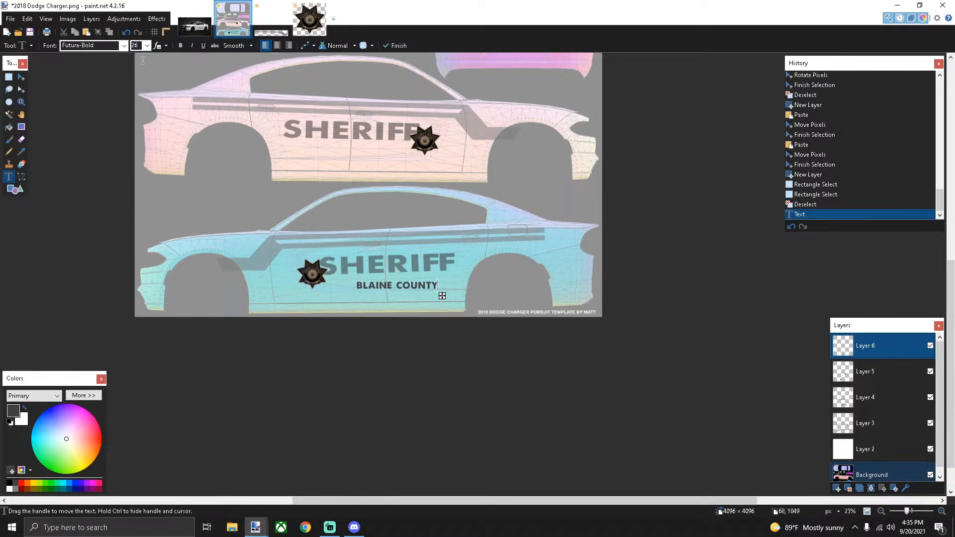
Try several fonts for BLAINE COUNTY and settle on Spy Agency Academy, then commit it
click(124, 45)
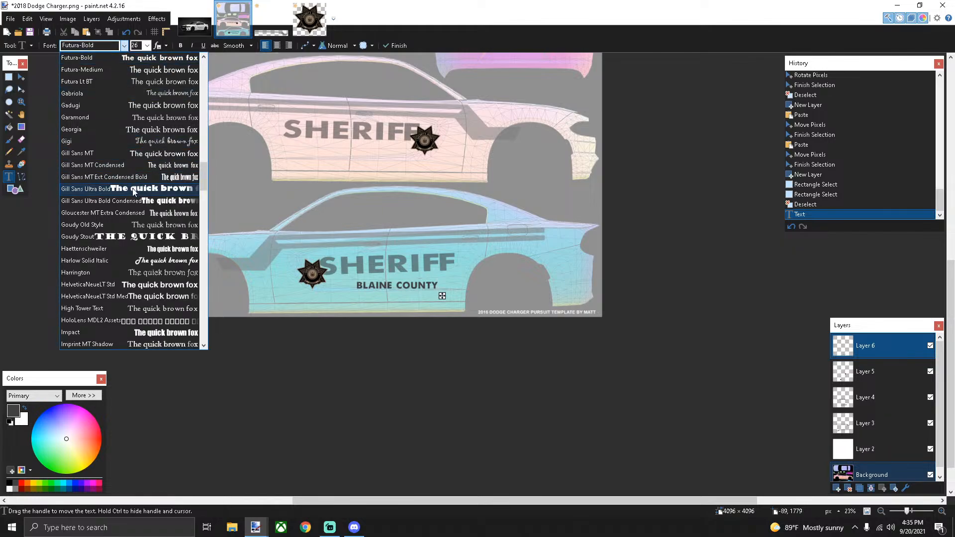
click(133, 190)
click(124, 45)
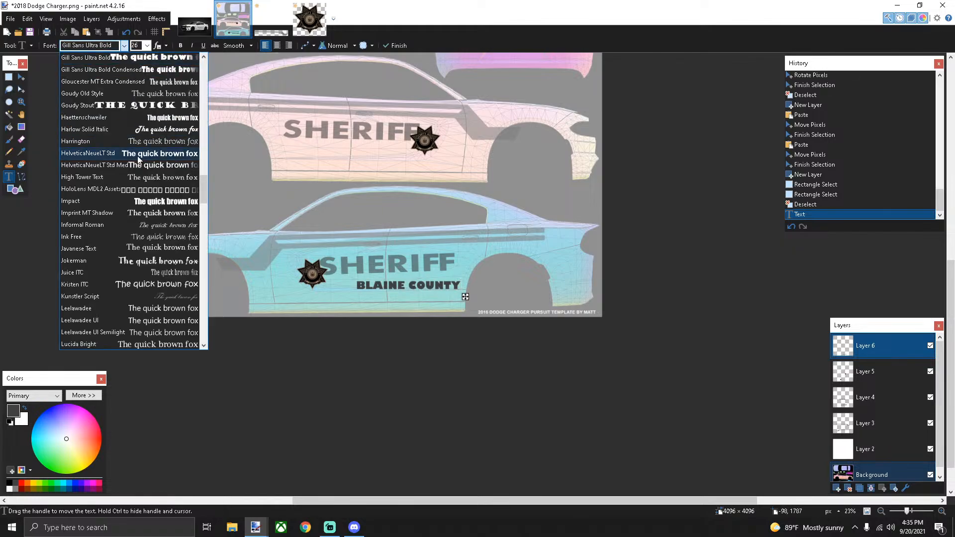
click(139, 231)
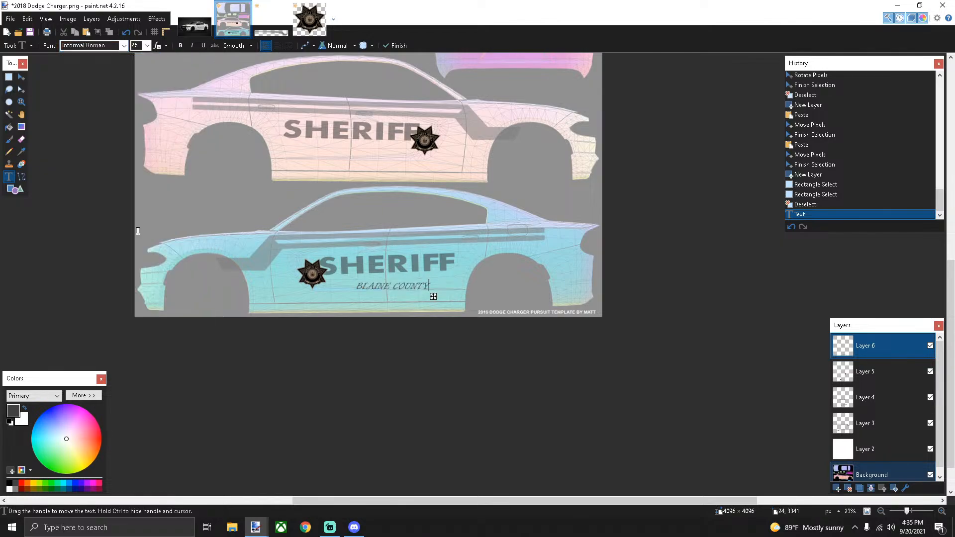
click(124, 45)
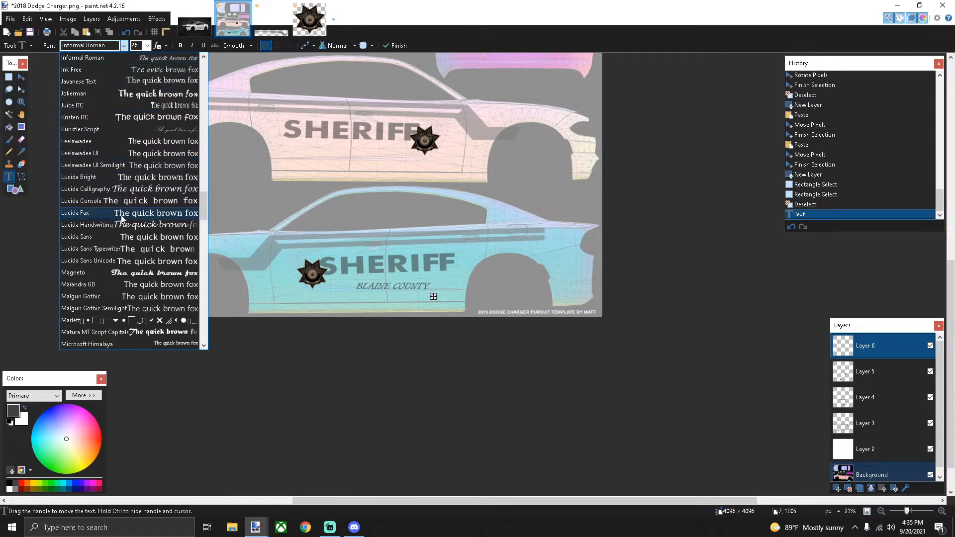
click(120, 225)
click(123, 46)
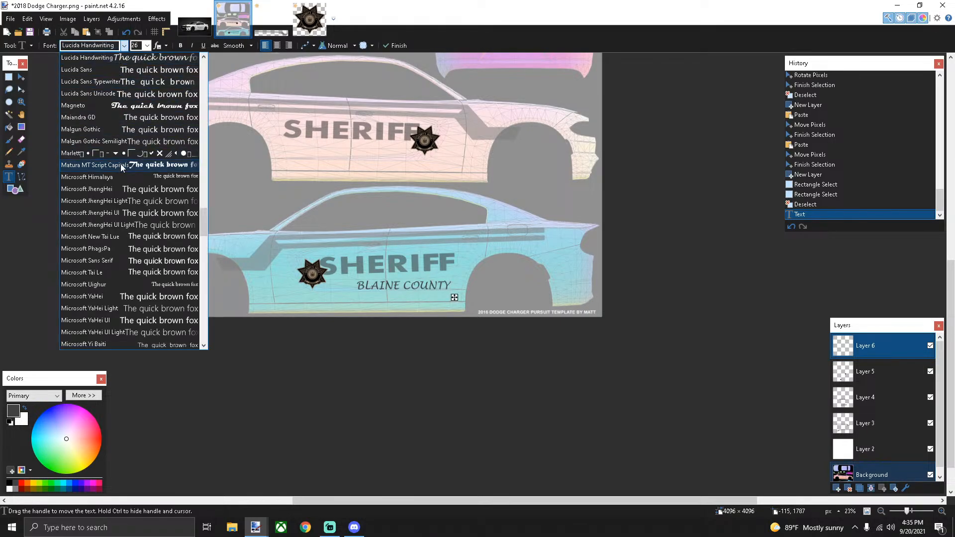
scroll(120, 167, down, 5)
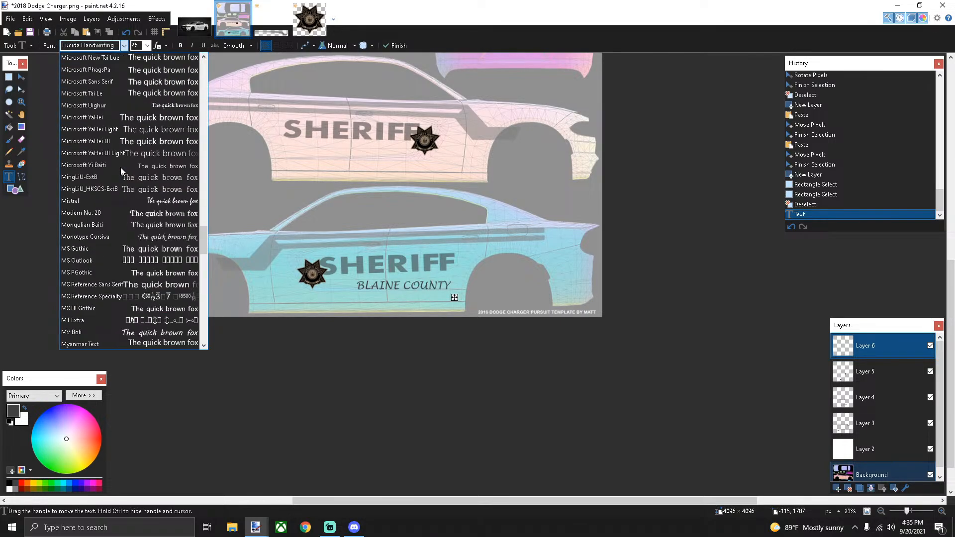
click(130, 236)
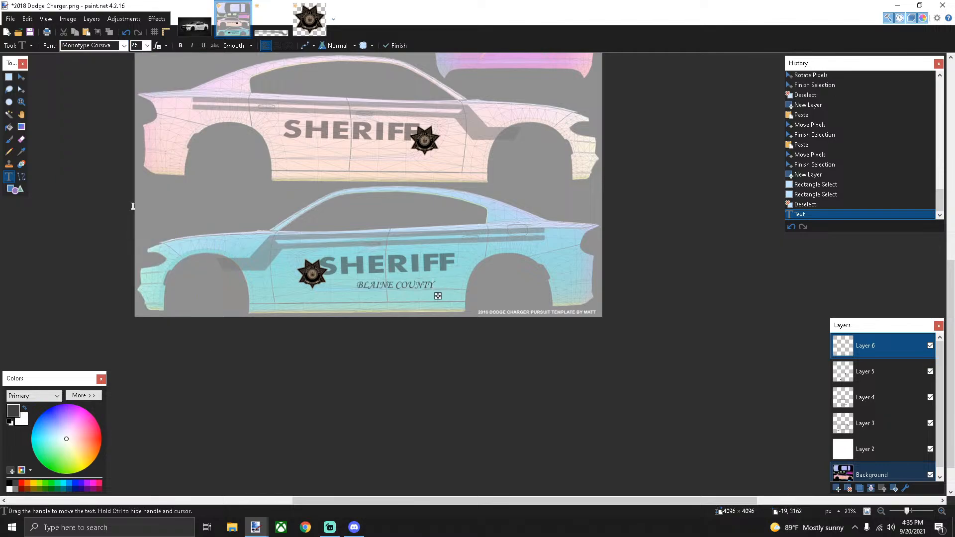
click(124, 46)
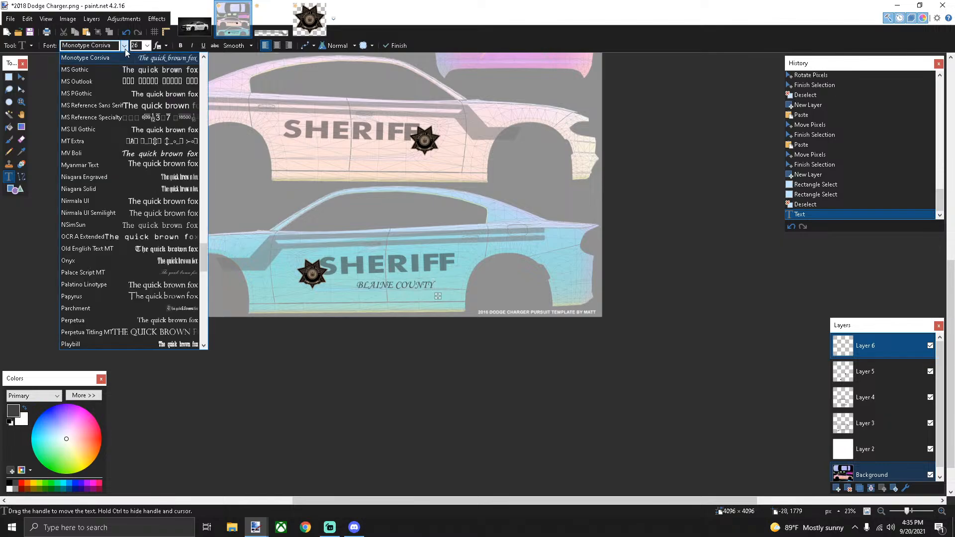
click(120, 294)
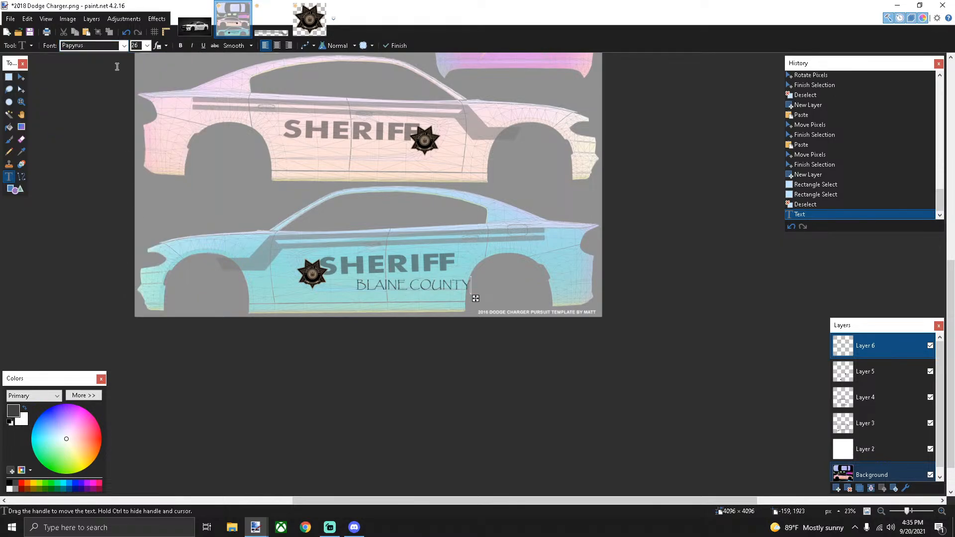
click(123, 46)
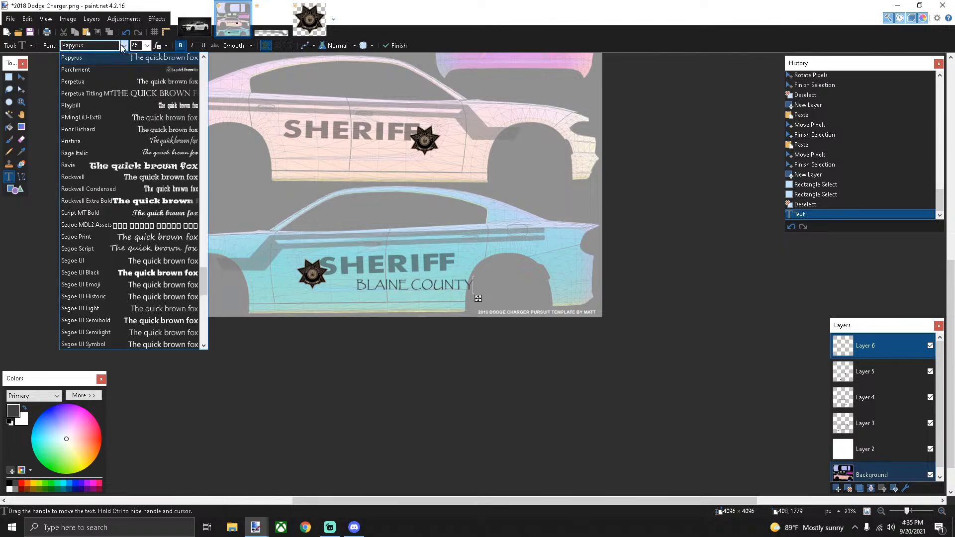
scroll(143, 231, down, 4)
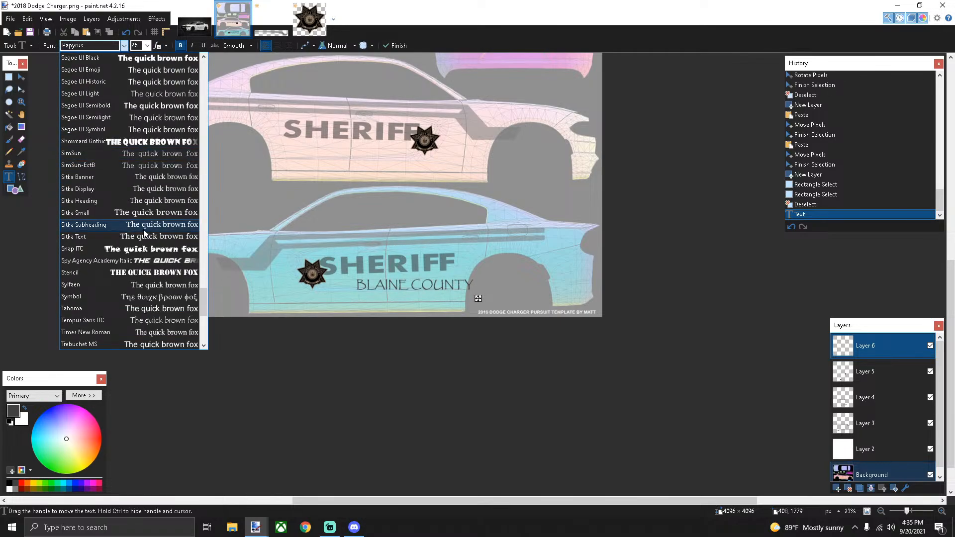
click(151, 260)
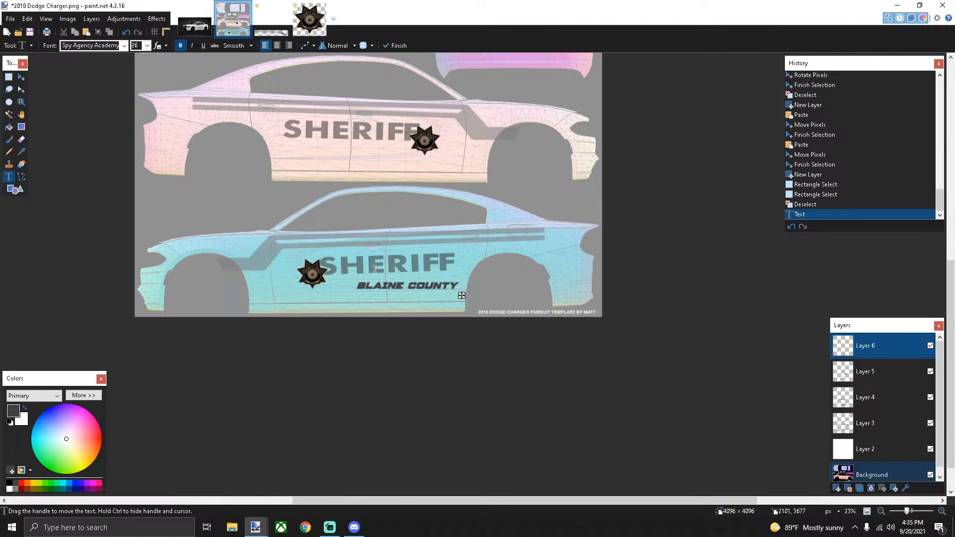
click(874, 401)
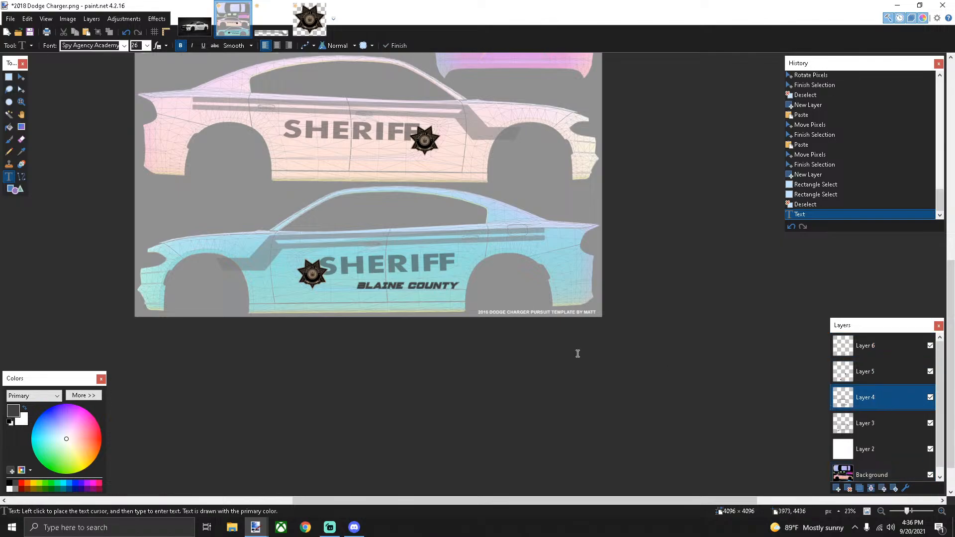
Erase the old SHERIFF lettering on both cars and the BLAINE COUNTY text
click(9, 78)
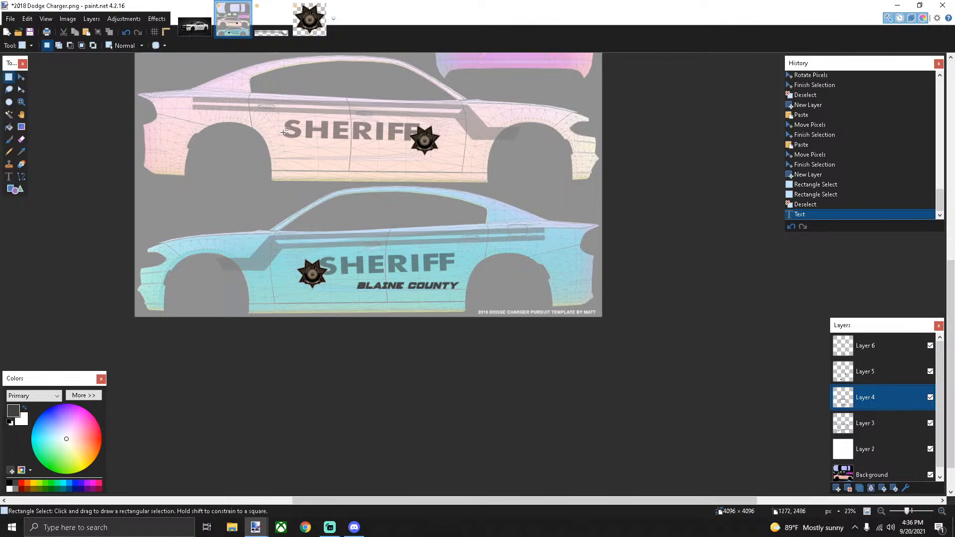
drag(275, 113, 438, 157)
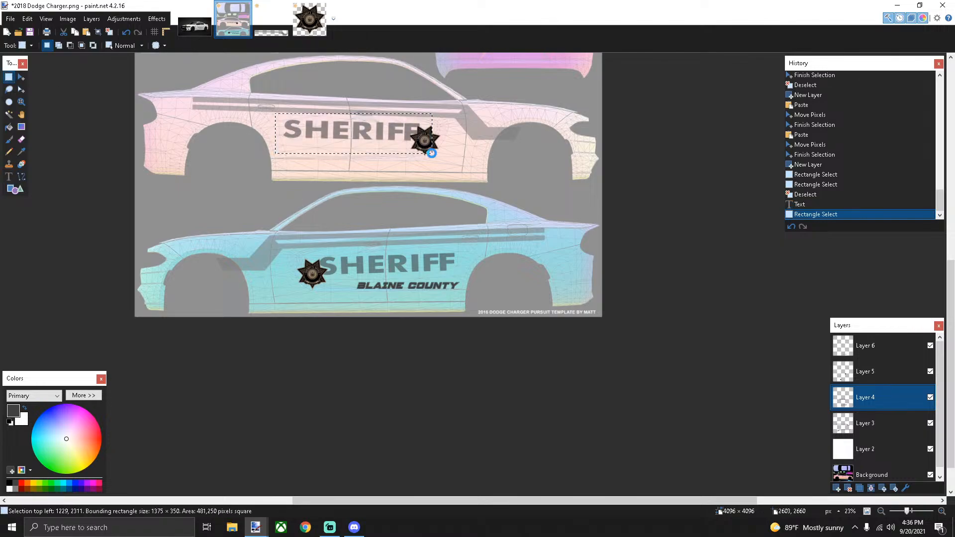
key(Delete)
drag(298, 251, 485, 280)
key(Delete)
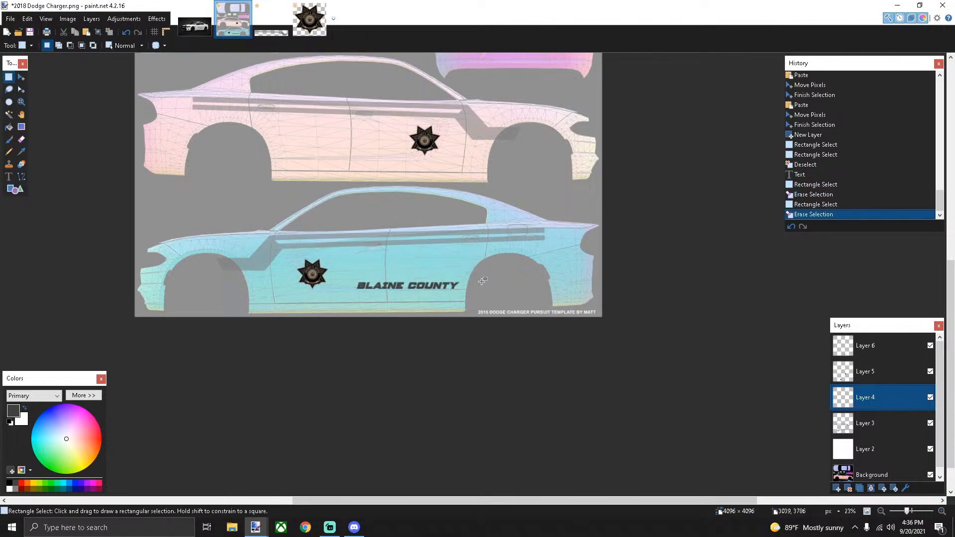
click(866, 346)
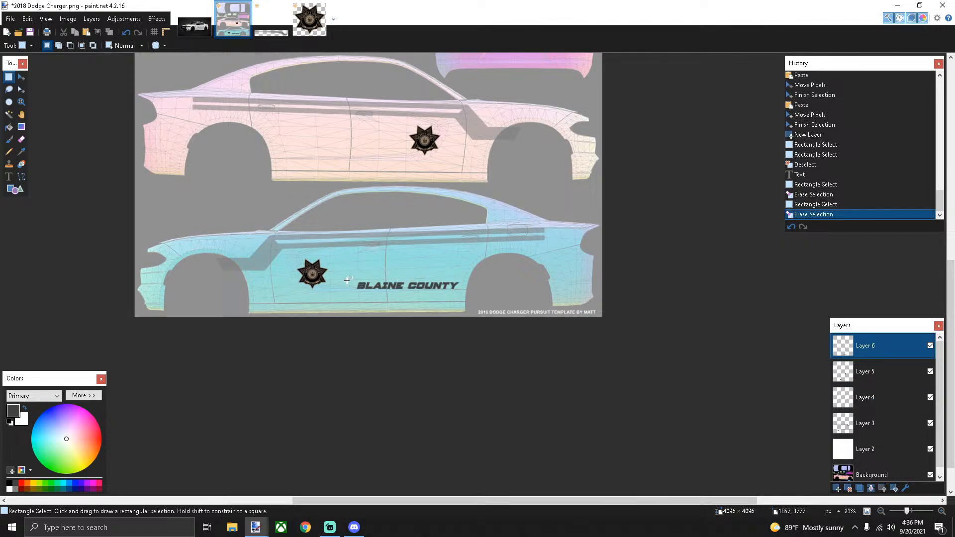
drag(350, 279, 474, 305)
key(Delete)
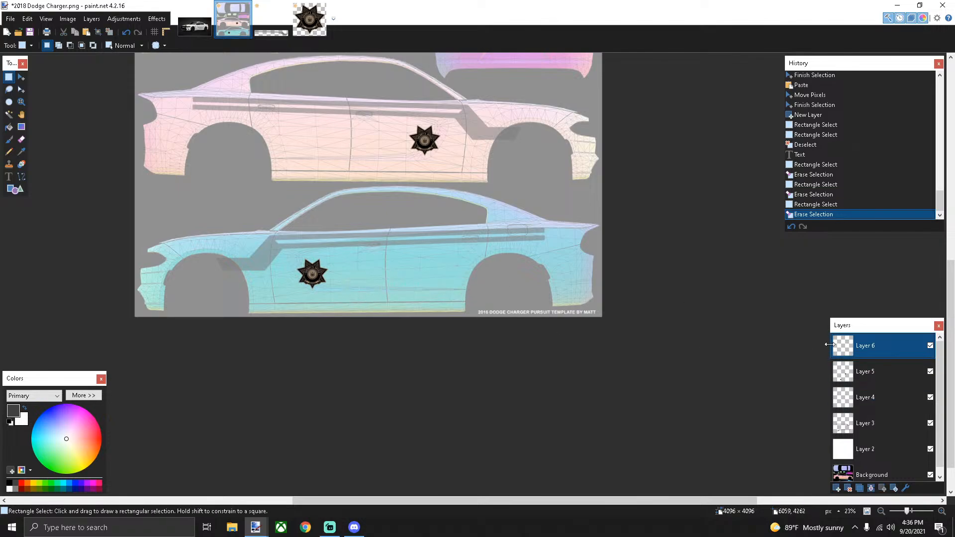
click(866, 398)
Retype SHERIFF on the lower car at size 72, placed right beside the badge
click(8, 176)
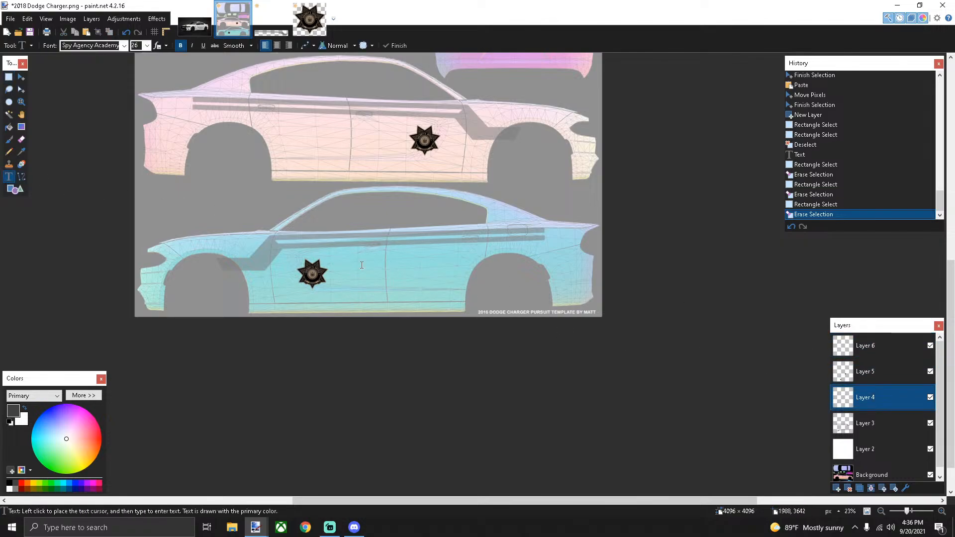
click(340, 262)
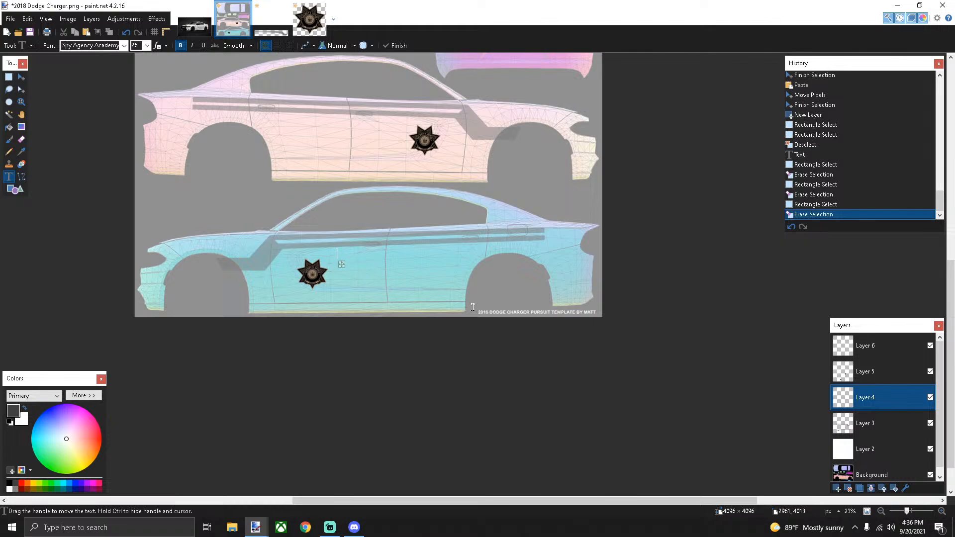
text(SHEIRFF)
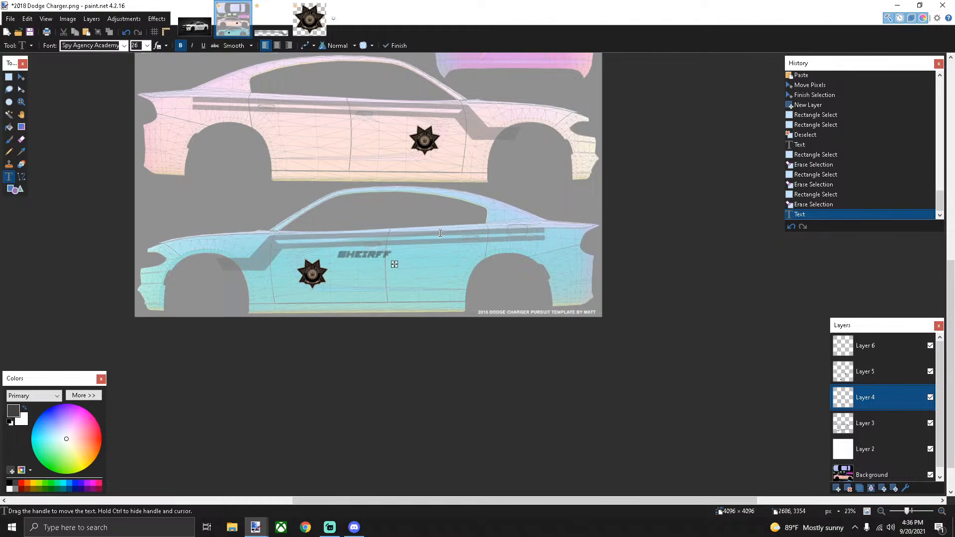
key(BackSpace)
key(BackSpace)
key(BackSpace)
key(BackSpace)
text(RIFF)
click(147, 45)
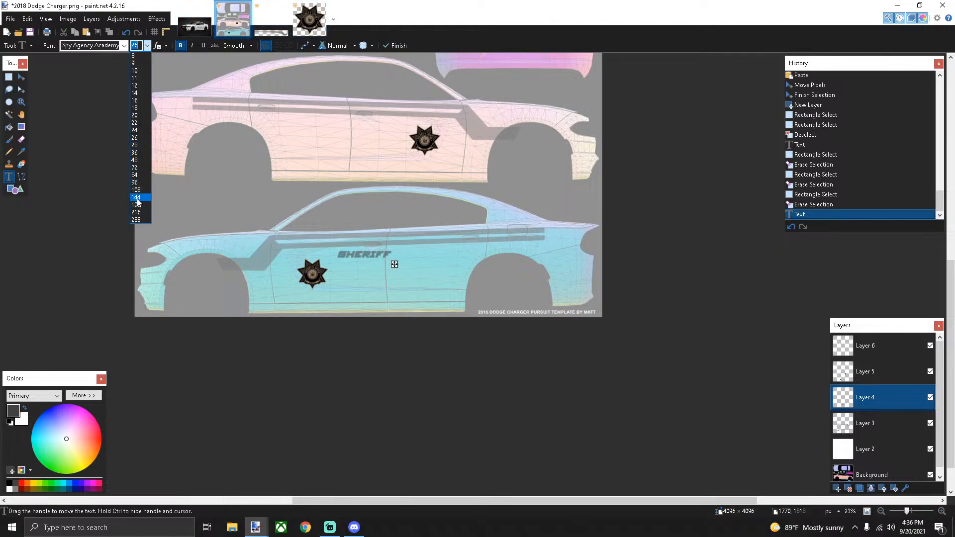
click(137, 198)
click(147, 45)
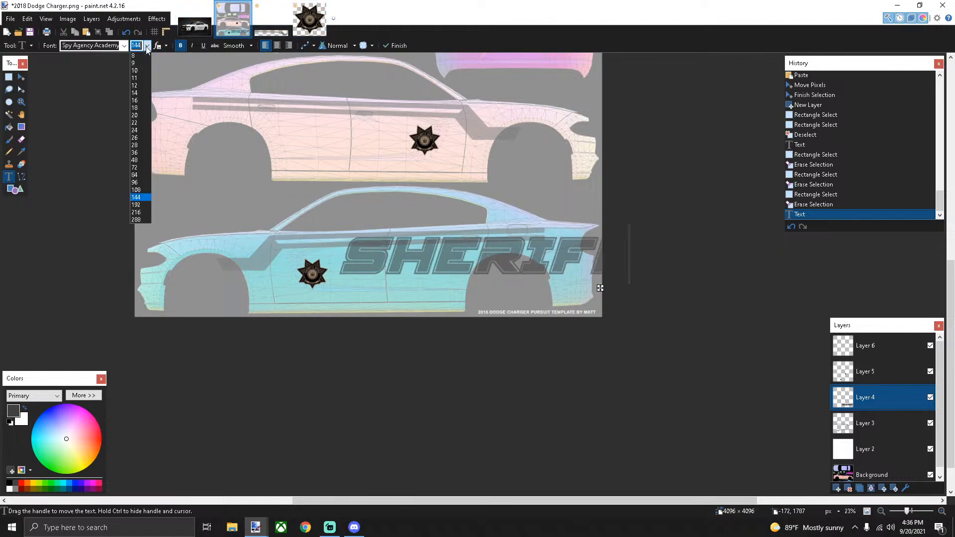
click(137, 183)
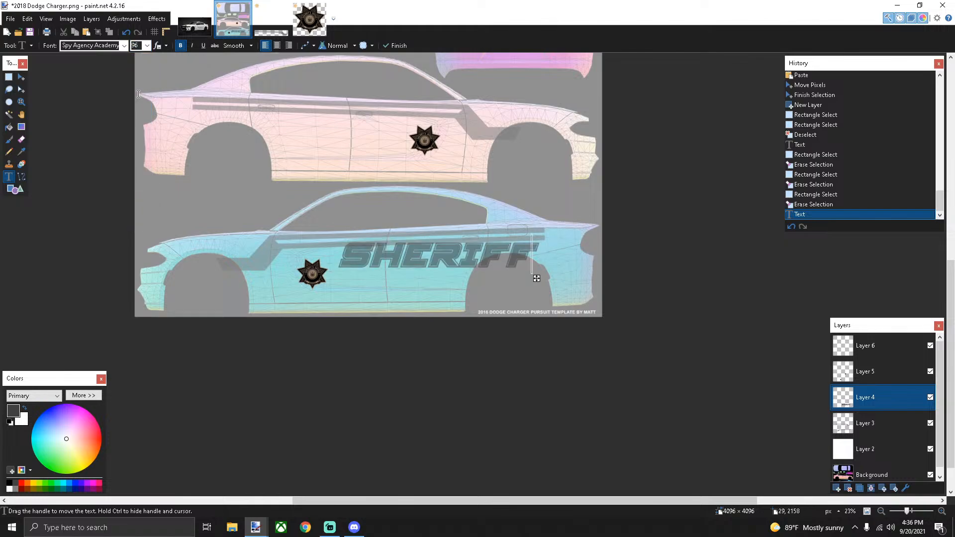
click(147, 45)
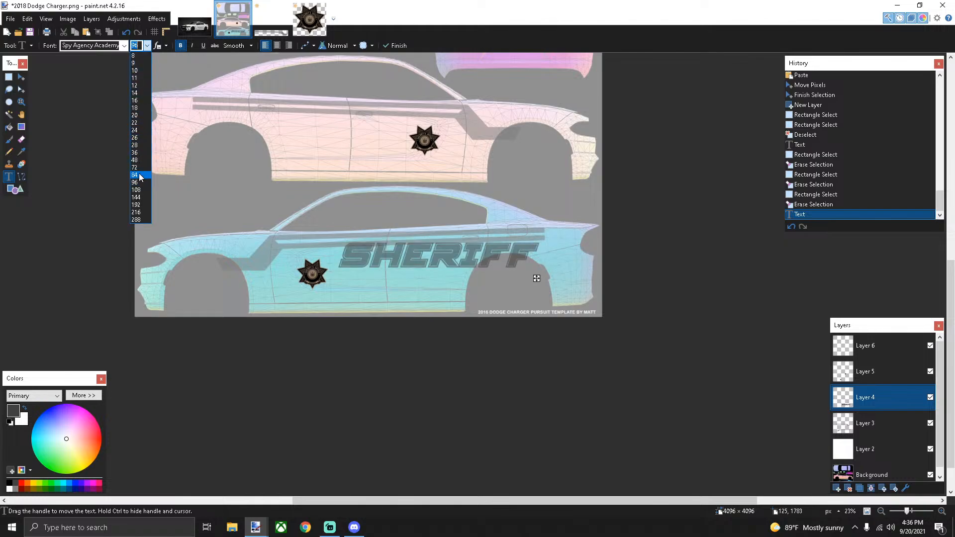
click(137, 168)
drag(488, 274, 460, 291)
Rectangle-select the new SHERIFF lettering and switch to moving the selected pixels
key(s)
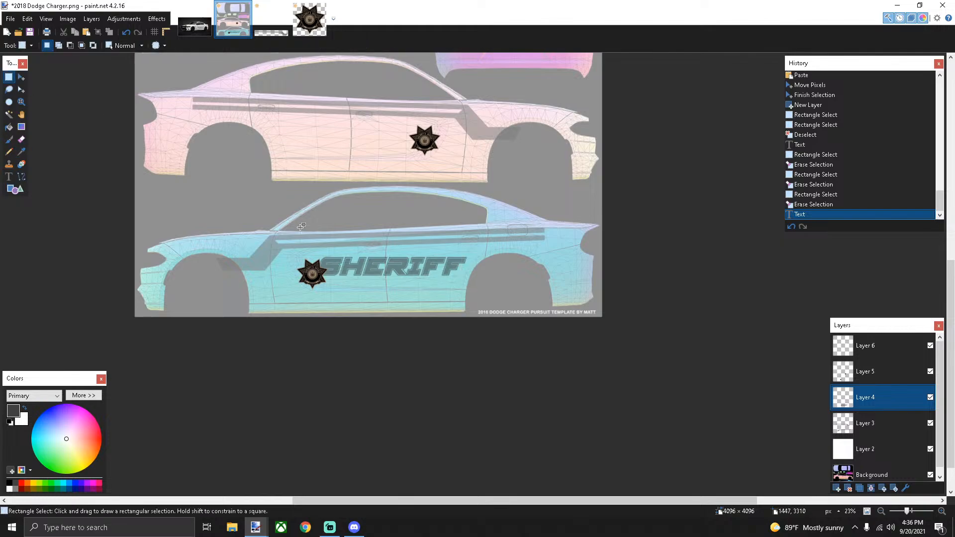
drag(305, 250, 498, 275)
key(m)
scroll(472, 276, up, 3)
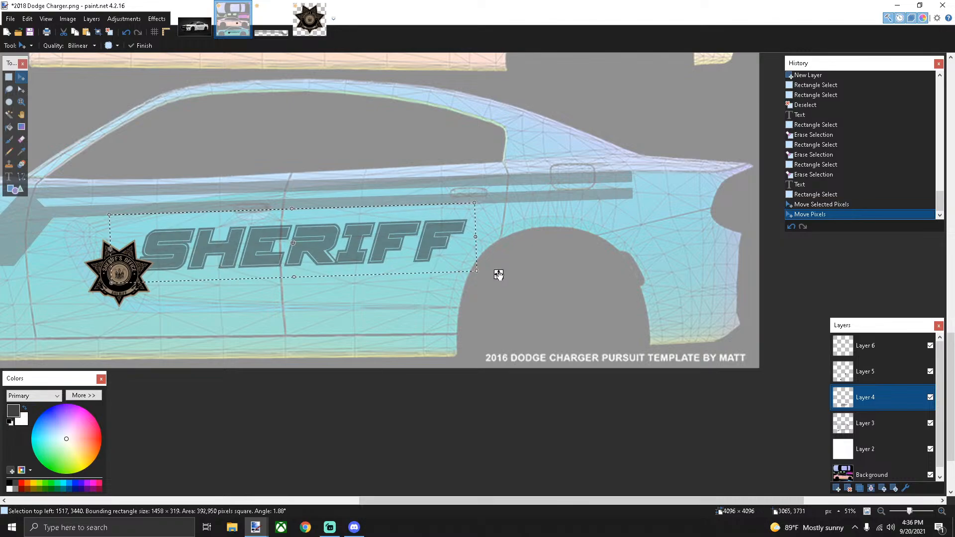
Paste a copy of SHERIFF onto the upper car, tilt it about -3.67°, and set it beside the badge
scroll(499, 274, down, 2)
key(ctrl+v)
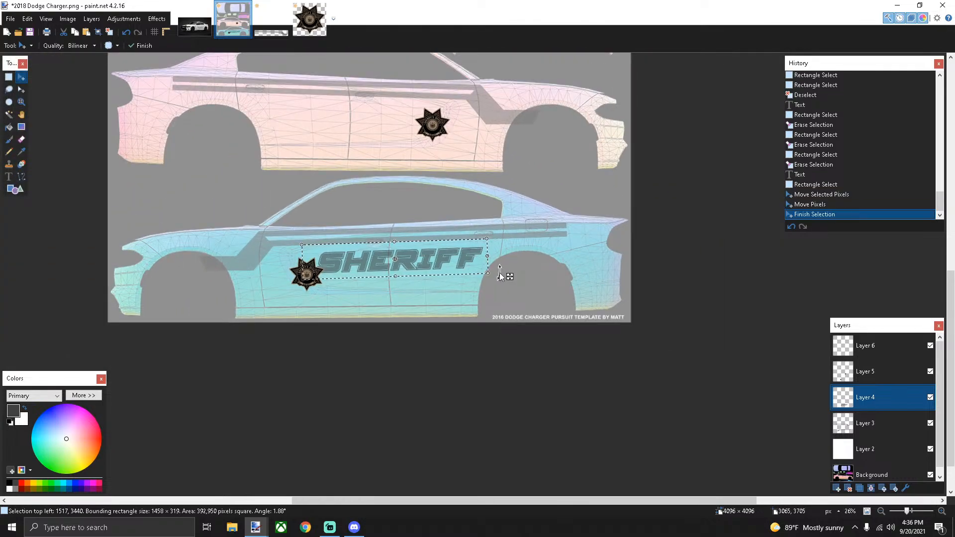
drag(505, 279, 467, 137)
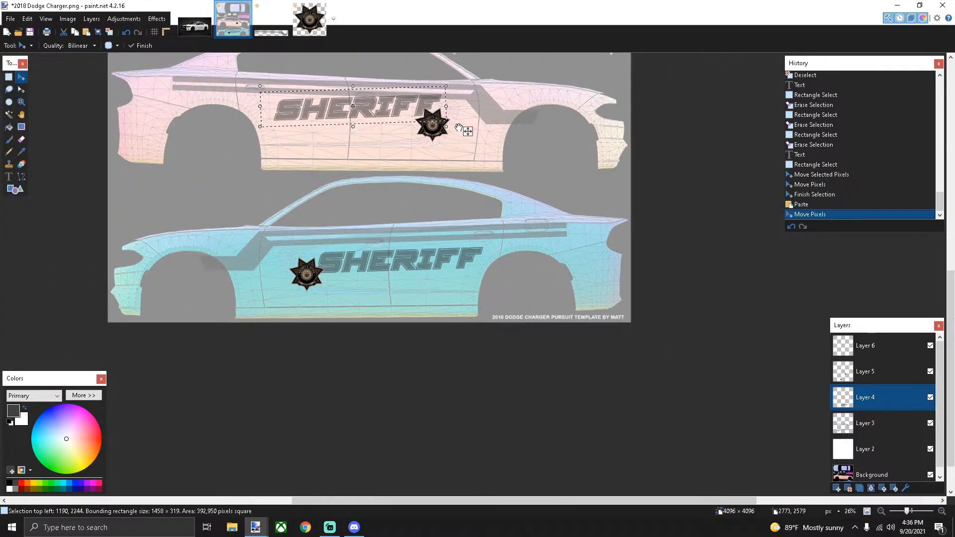
drag(454, 101, 455, 107)
scroll(455, 107, up, 4)
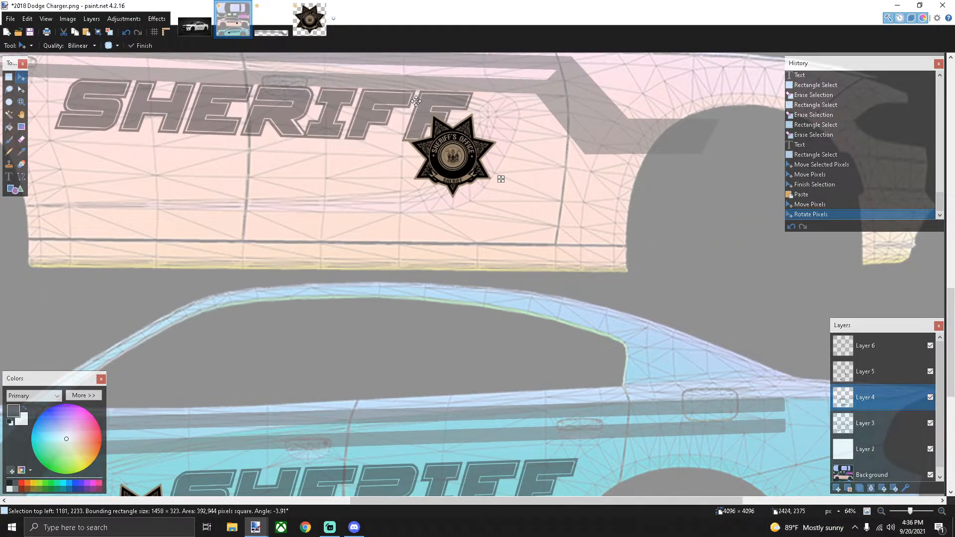
click(415, 100)
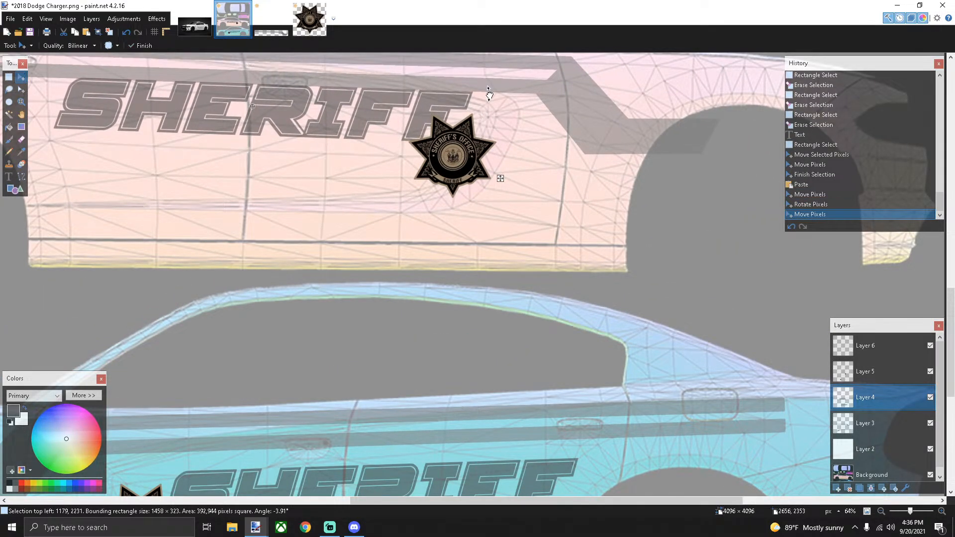
drag(490, 94, 486, 94)
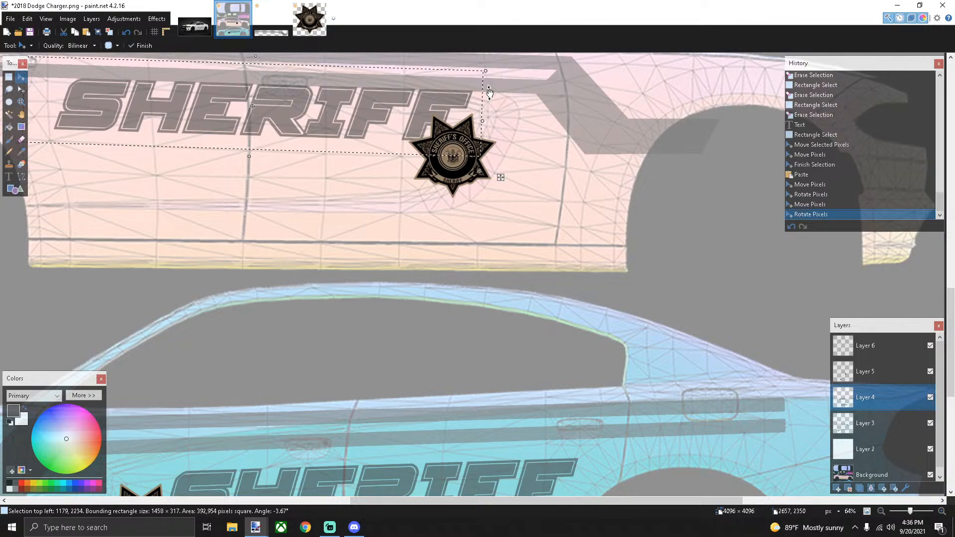
scroll(400, 121, down, 3)
mouse_move(466, 155)
mouse_down()
mouse_move(445, 164)
mouse_move(455, 167)
mouse_up()
scroll(448, 164, down, 2)
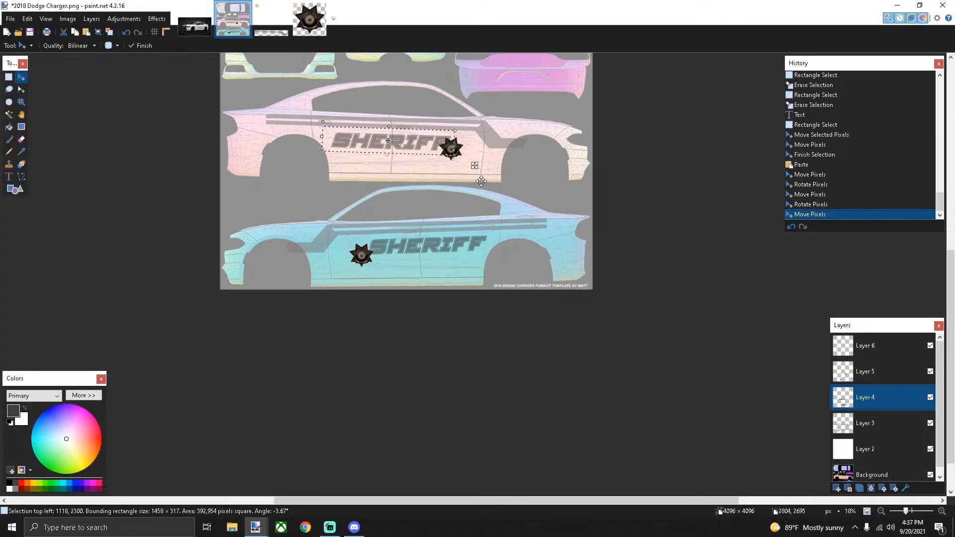
scroll(379, 211, up, 3)
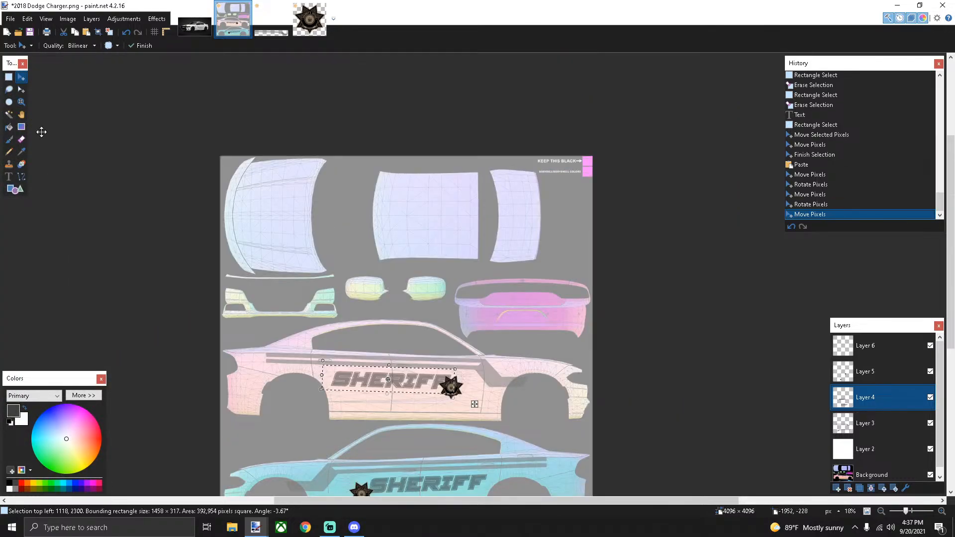
Deselect and type SHERIFF on the rear bumper, trying sizes 18 and 24 before settling on 26
click(8, 76)
key(ctrl+d)
click(8, 177)
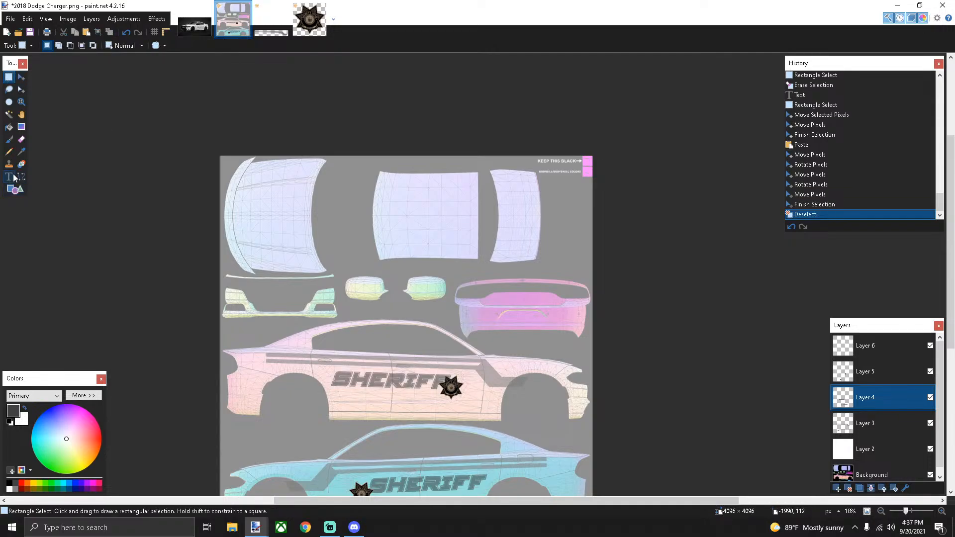
click(489, 297)
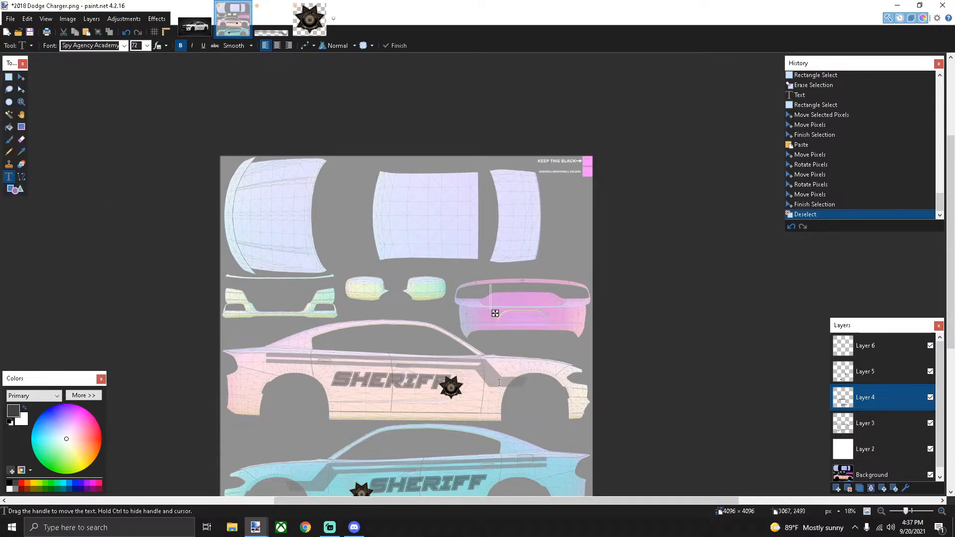
text(SHERIFF)
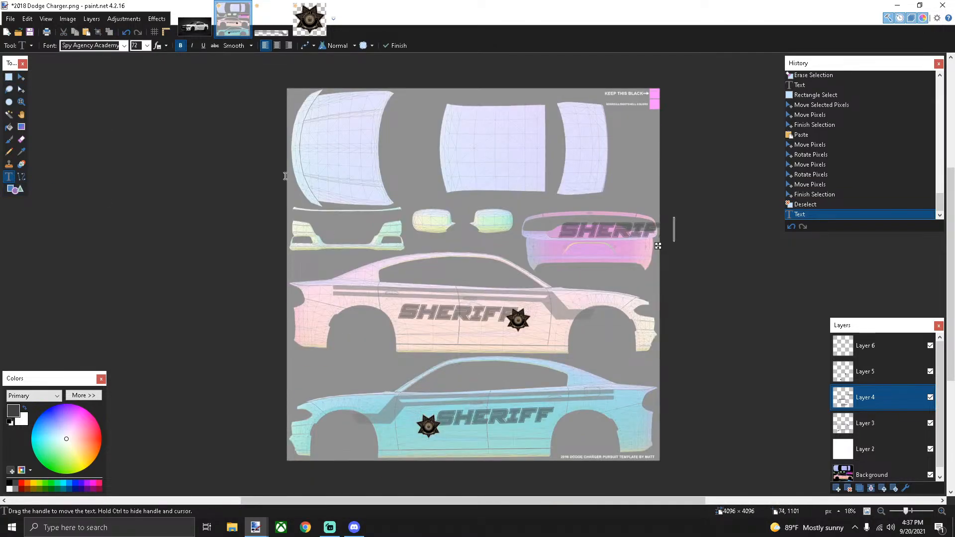
click(147, 46)
click(137, 109)
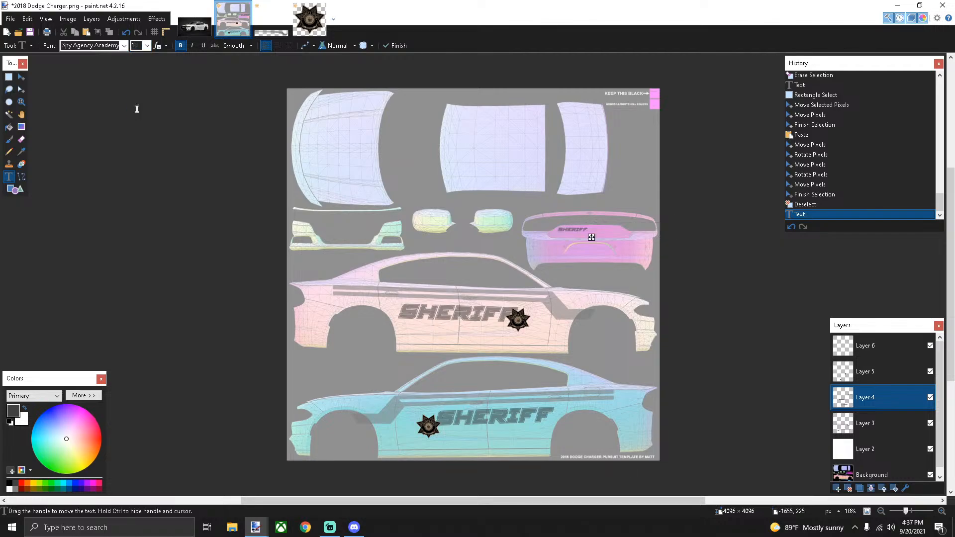
click(147, 45)
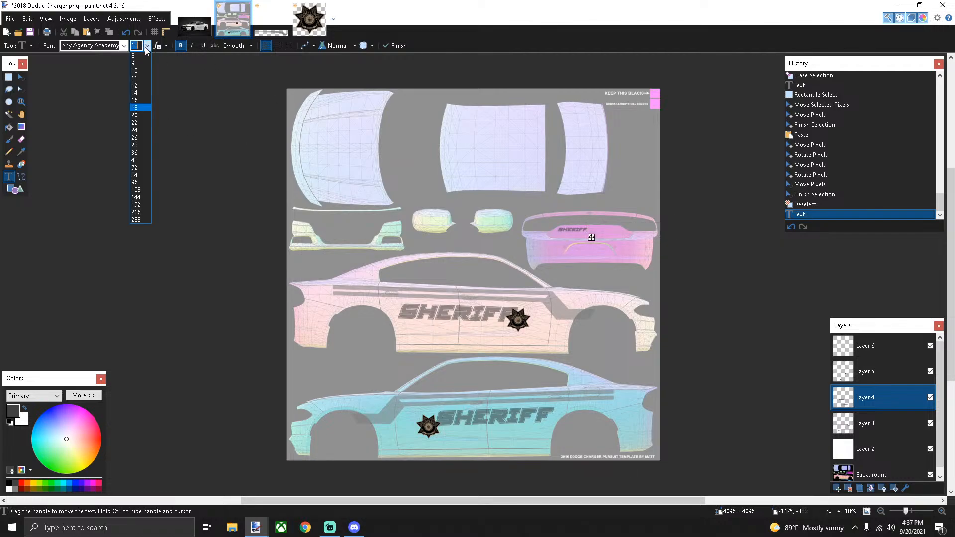
click(137, 131)
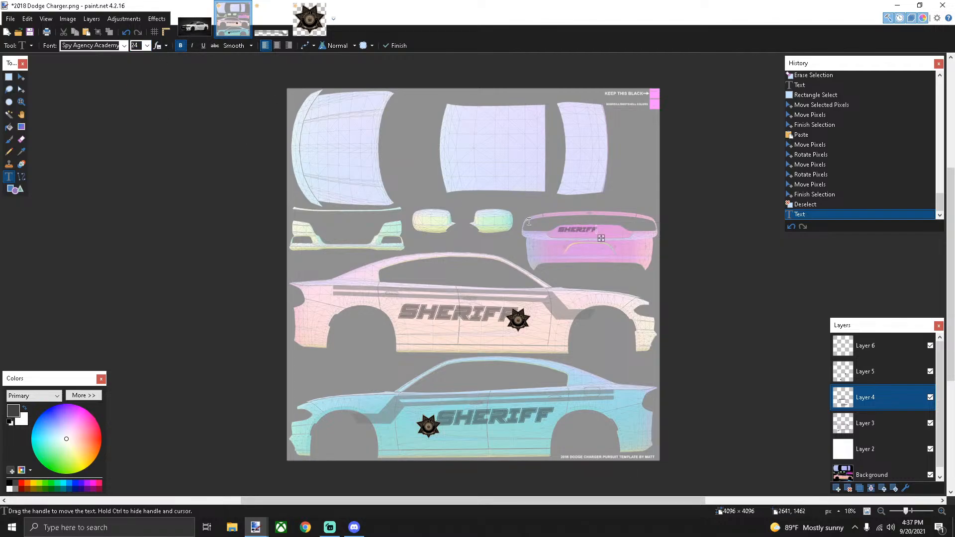
click(147, 45)
click(137, 139)
Centre the bumper SHERIFF across the upper panel of the rear bumper
drag(606, 240, 616, 240)
scroll(620, 242, up, 6)
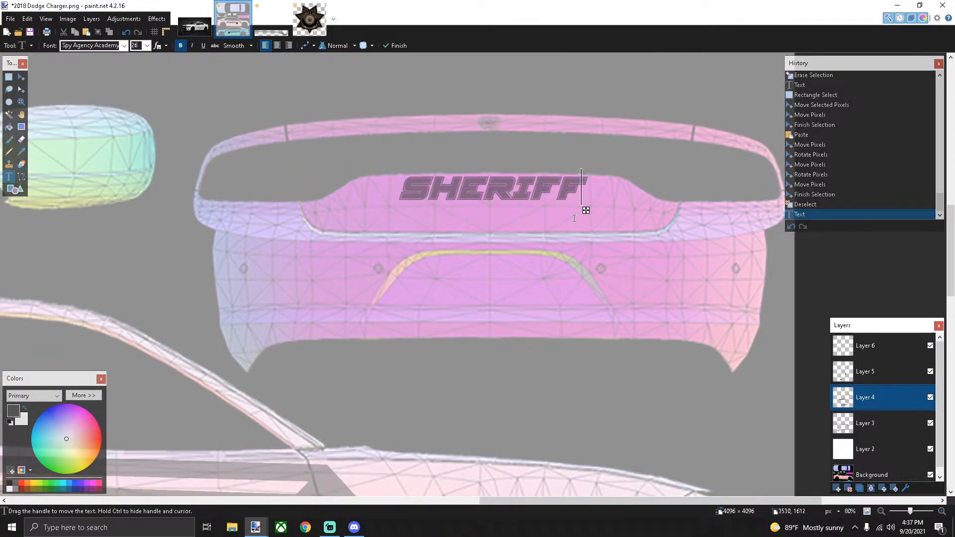
drag(588, 213, 632, 214)
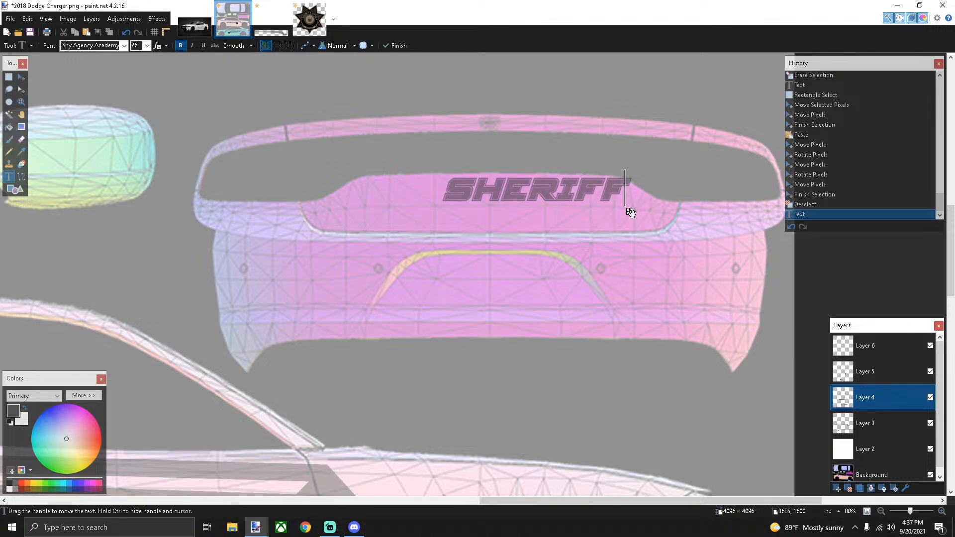
drag(630, 212, 588, 212)
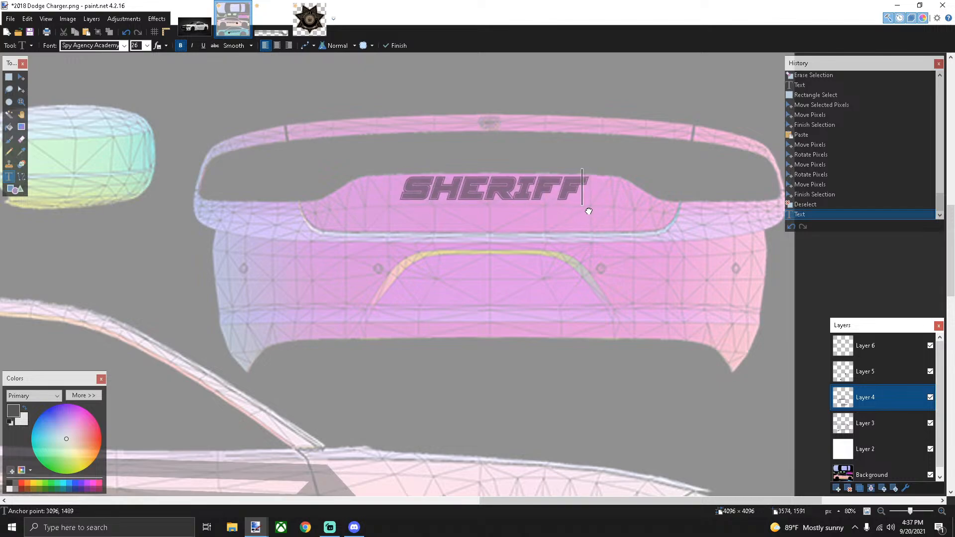
drag(588, 212, 586, 213)
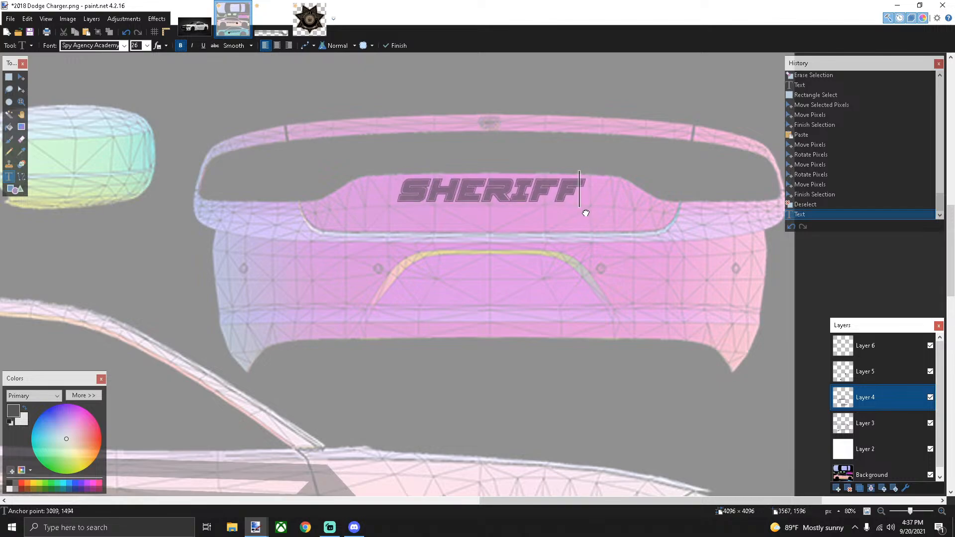
scroll(586, 213, down, 5)
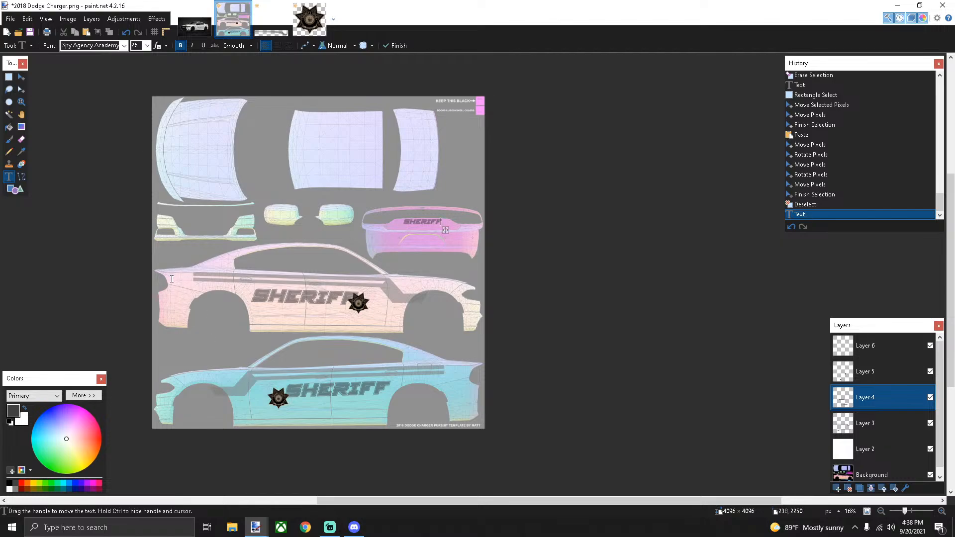
scroll(170, 275, up, 5)
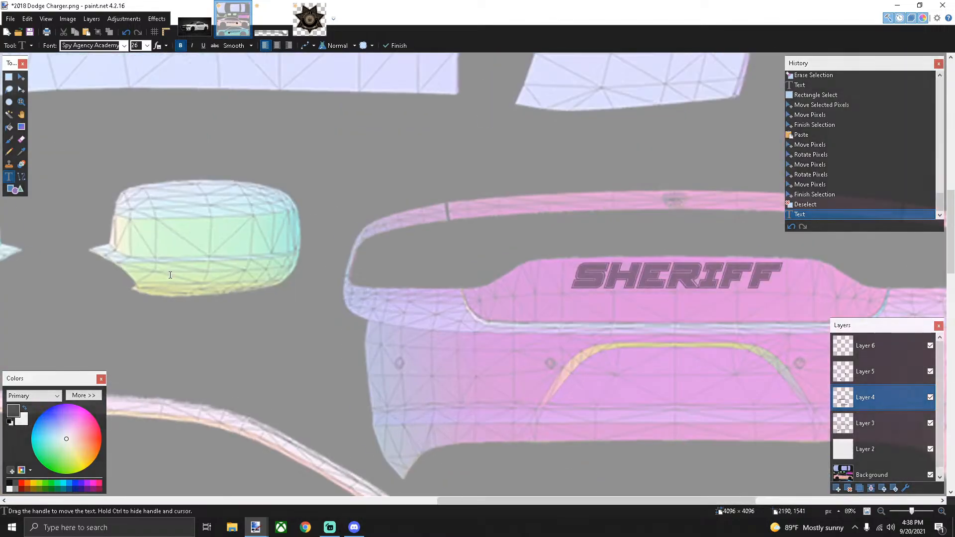
scroll(162, 277, down, 2)
scroll(162, 277, down, 3)
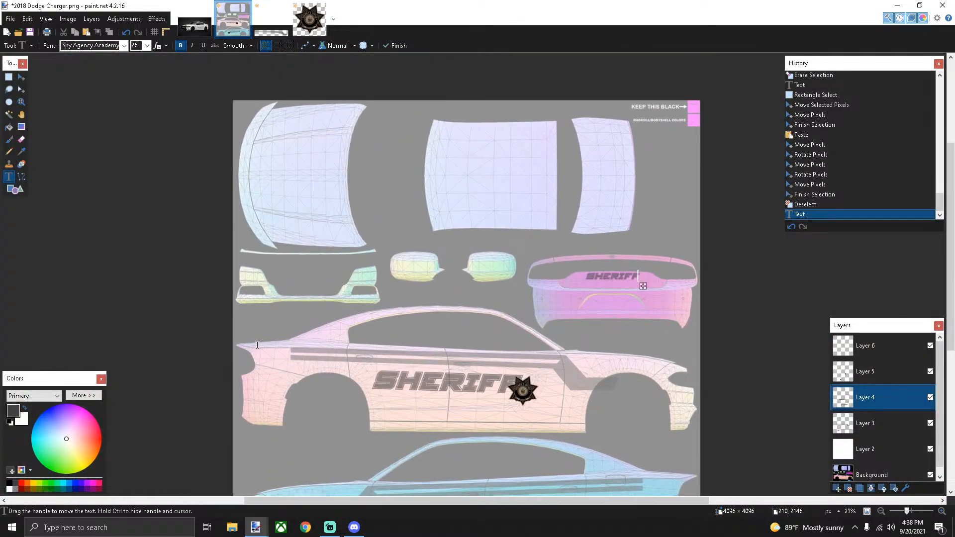
Type EMERGENCY on the pink car side at size 12, just above the side stripe
click(258, 345)
text(EMER)
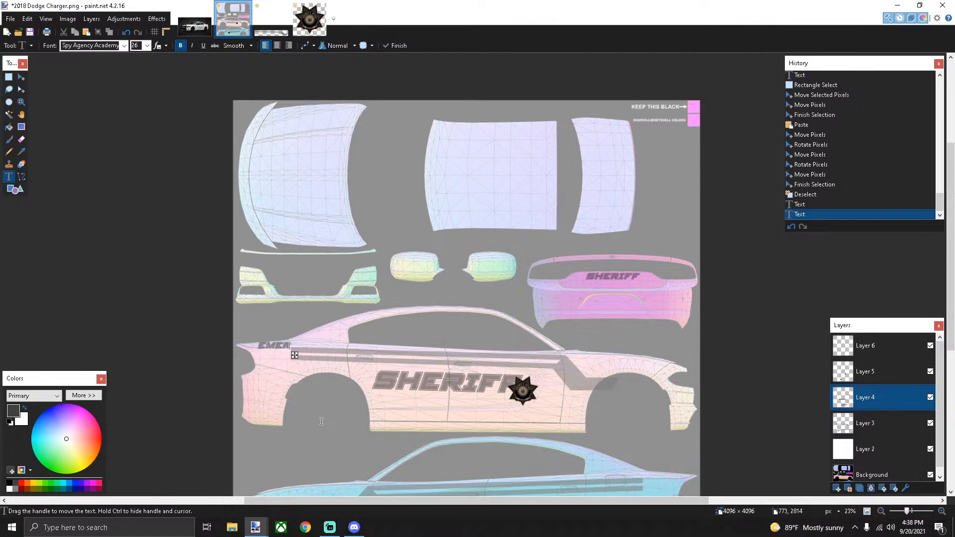
text(GENCY)
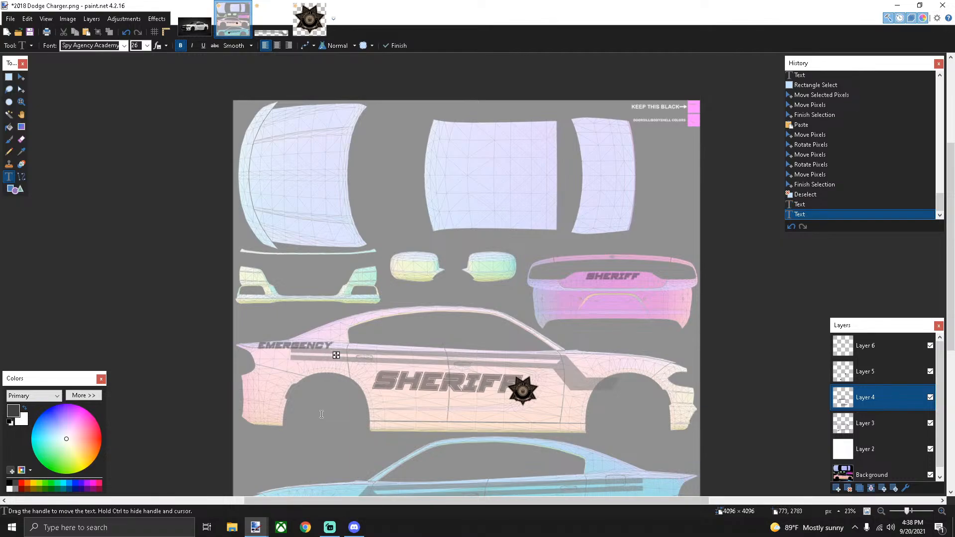
click(147, 45)
click(139, 87)
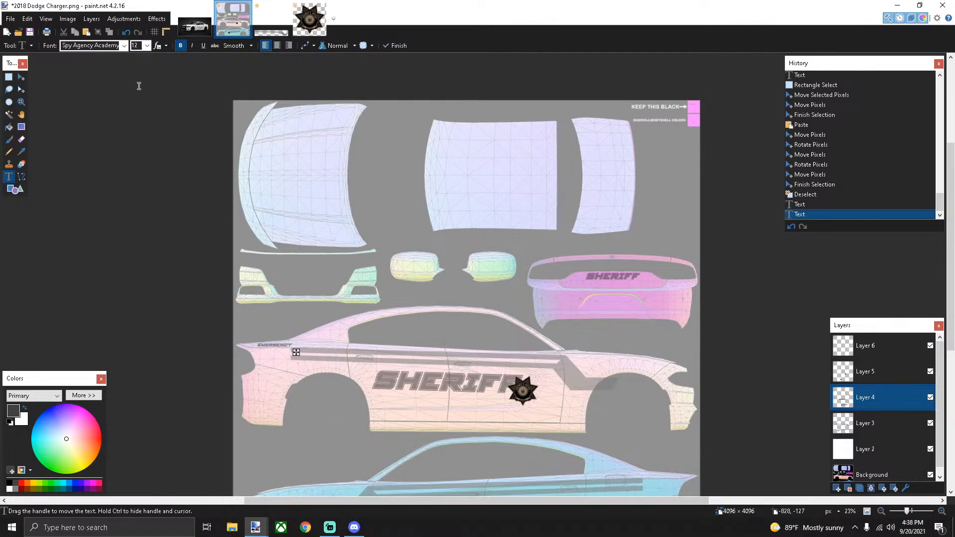
drag(297, 354, 296, 362)
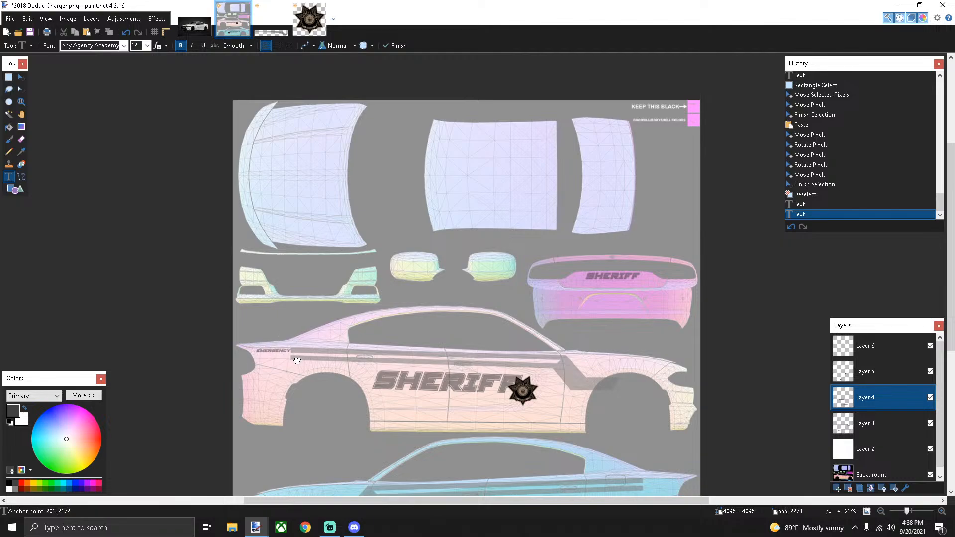
Shrink EMERGENCY to size 10, nudge it slightly right, then paste the clipboard onto the canvas
ctrl+scroll(297, 361, up, 4)
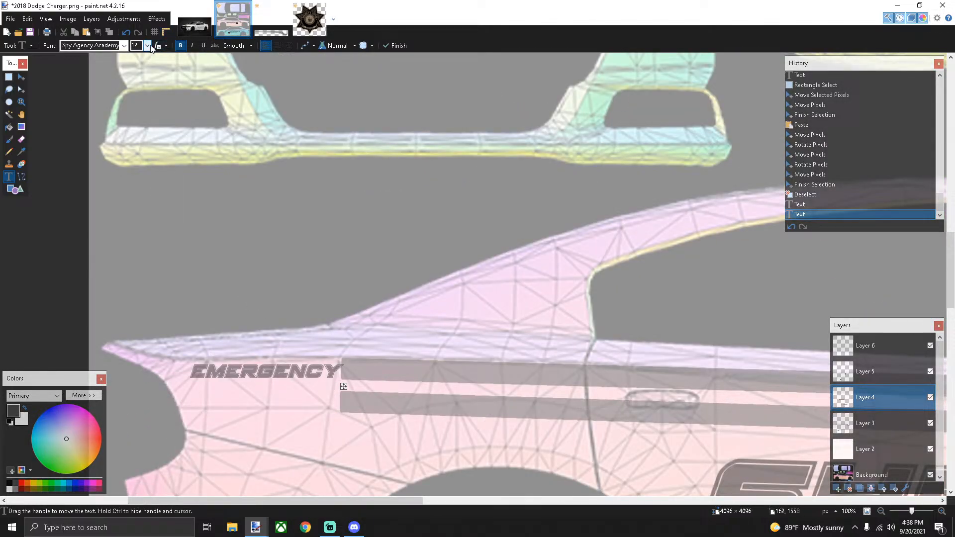
click(148, 46)
click(141, 72)
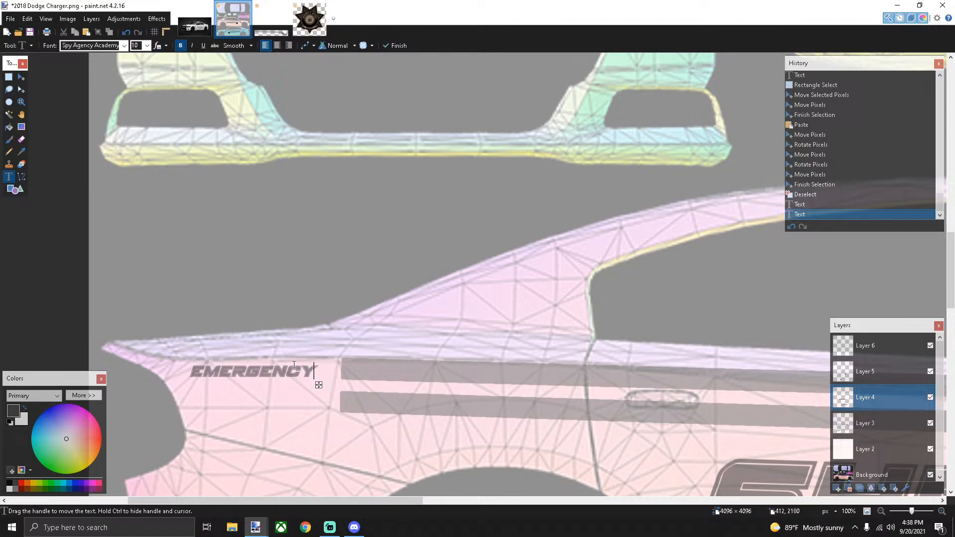
drag(319, 385, 330, 384)
scroll(326, 382, down, 4)
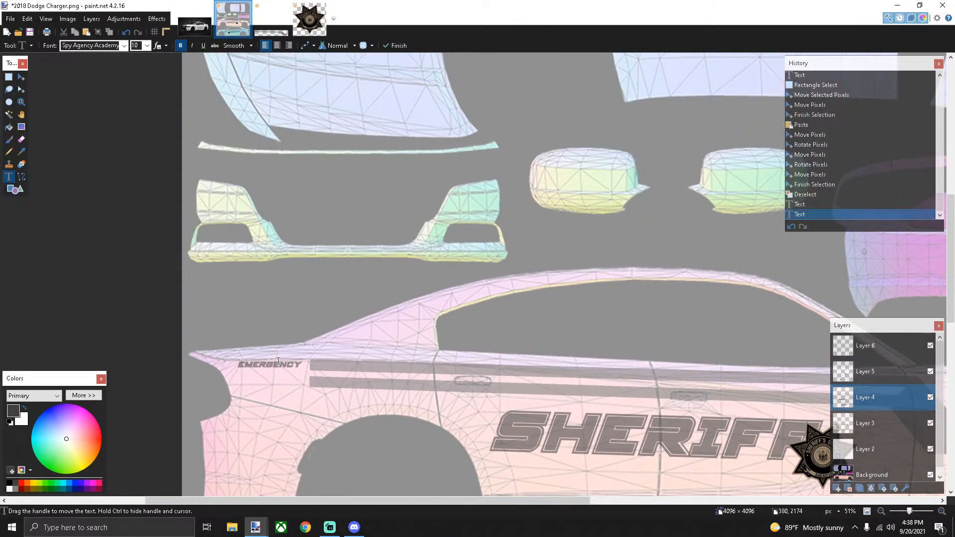
scroll(296, 329, down, 7)
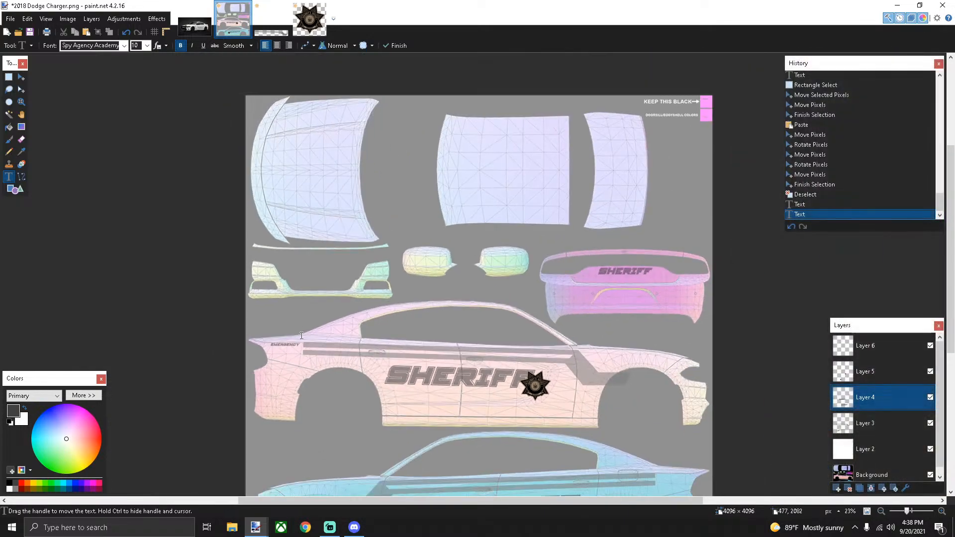
drag(373, 500, 471, 496)
scroll(484, 404, down, 2)
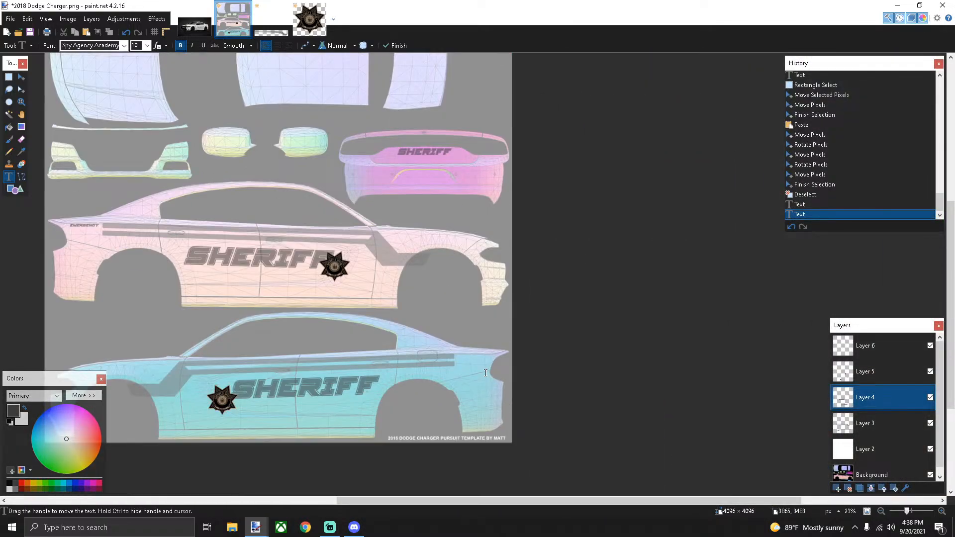
key(ctrl+v)
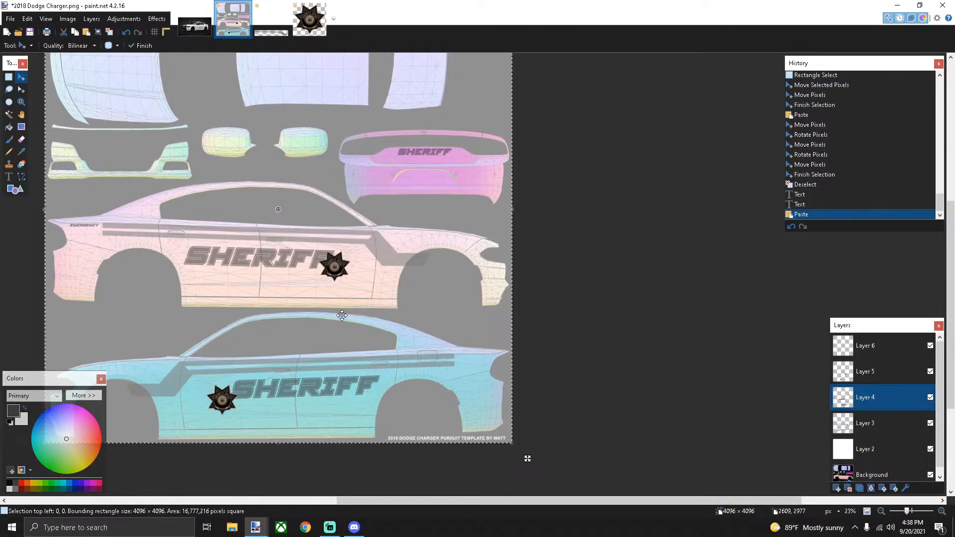
Copy the EMERGENCY label and paste it near the rear of the blue car's side
scroll(303, 297, down, 1)
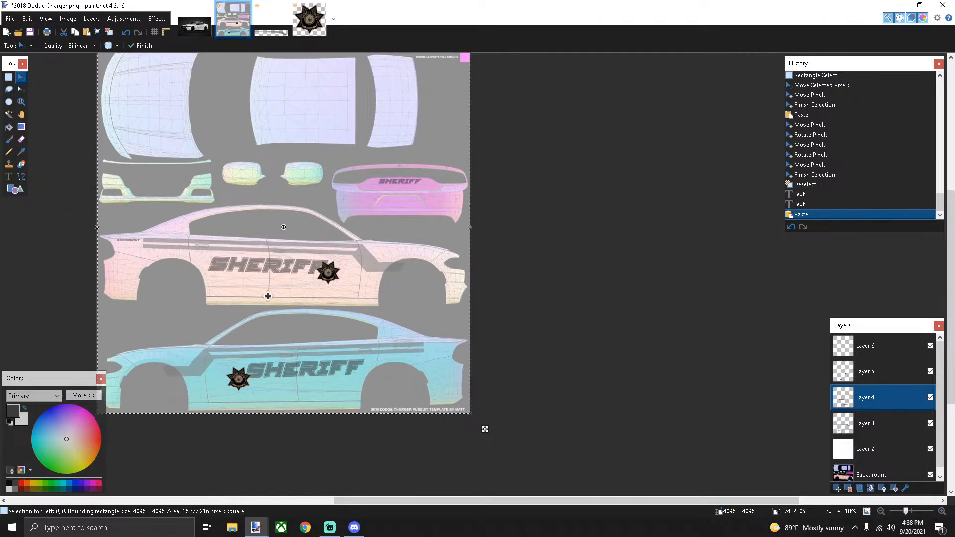
scroll(267, 297, up, 2)
scroll(268, 296, down, 1)
click(9, 77)
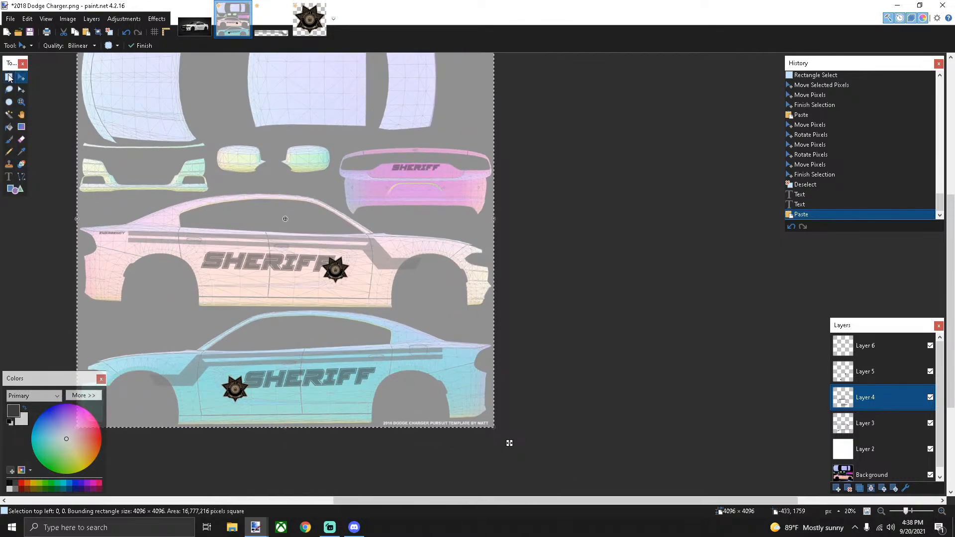
scroll(101, 225, up, 3)
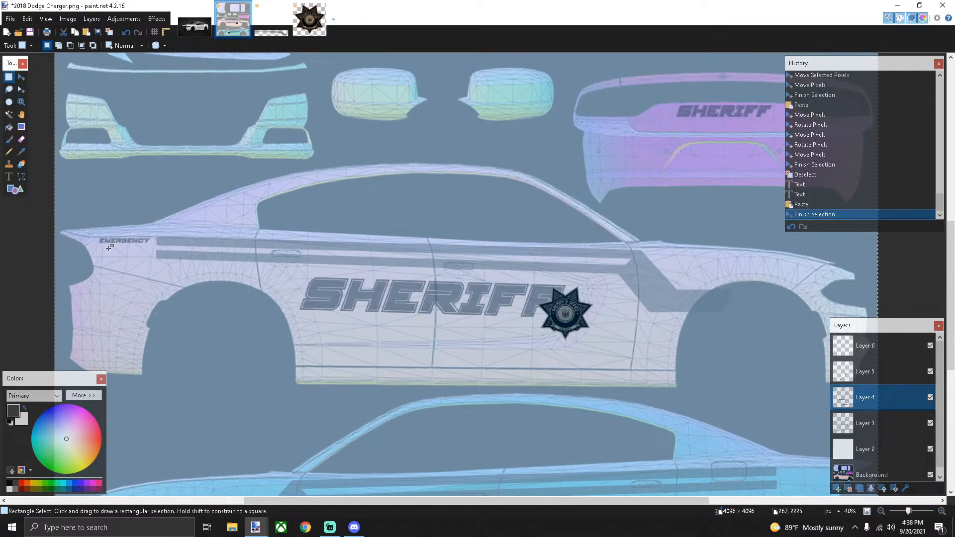
drag(96, 233, 153, 242)
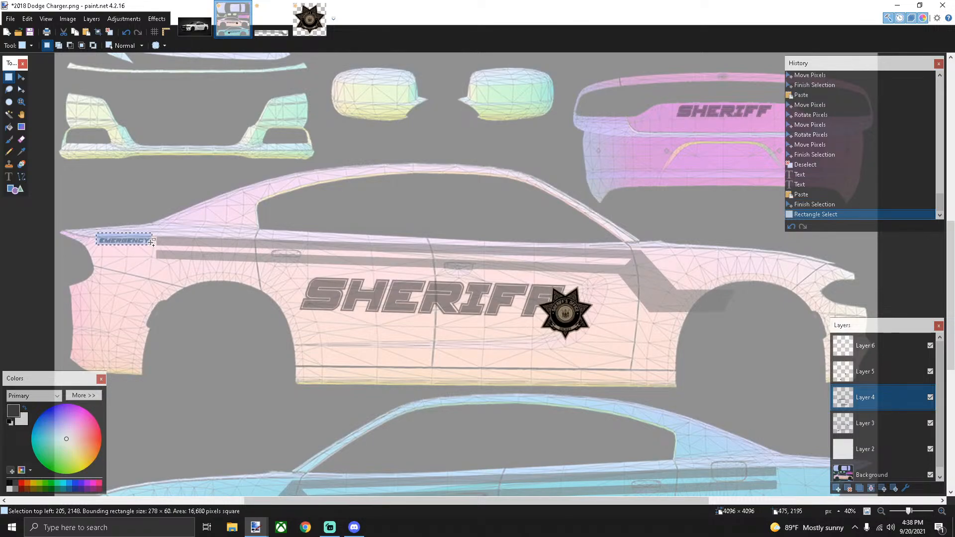
key(ctrl+c)
key(ctrl+v)
drag(174, 253, 520, 376)
Adjust the EMERGENCY copy's position, make Layer 6 active and clear the selection
scroll(240, 288, down, 3)
scroll(551, 386, up, 5)
scroll(521, 376, down, 5)
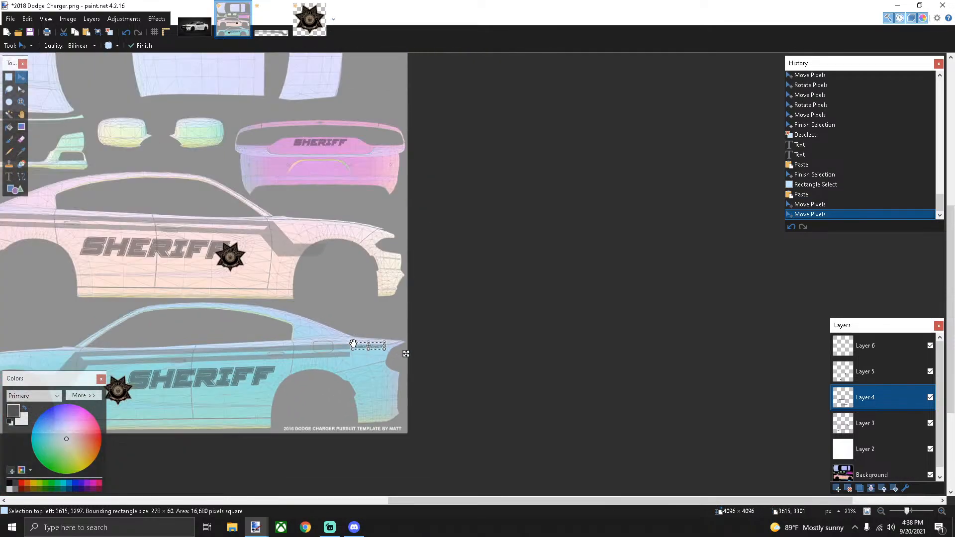
drag(393, 502, 312, 500)
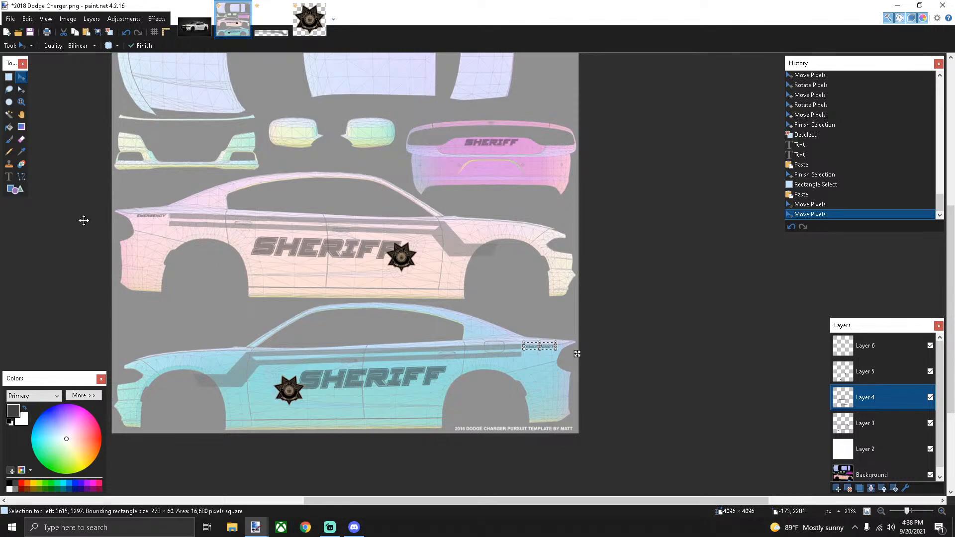
click(866, 353)
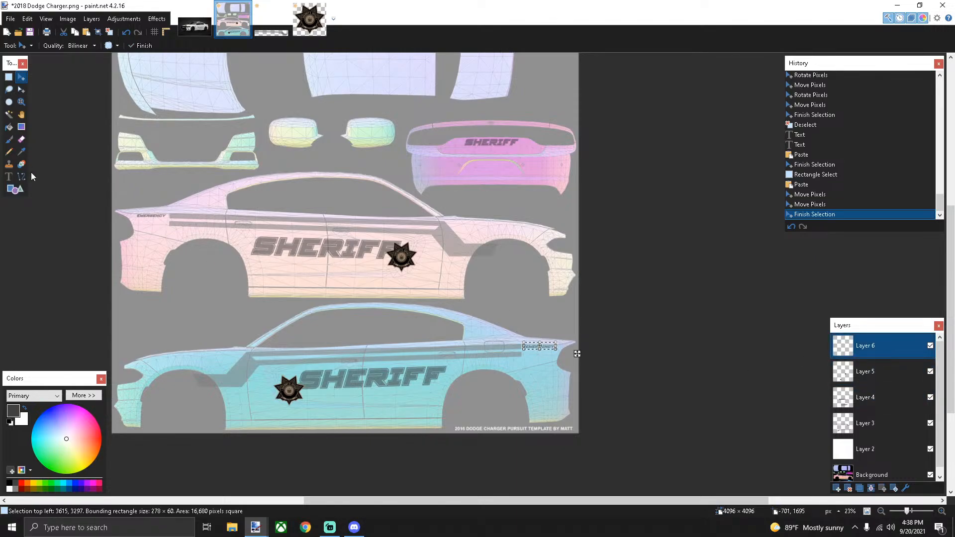
click(8, 77)
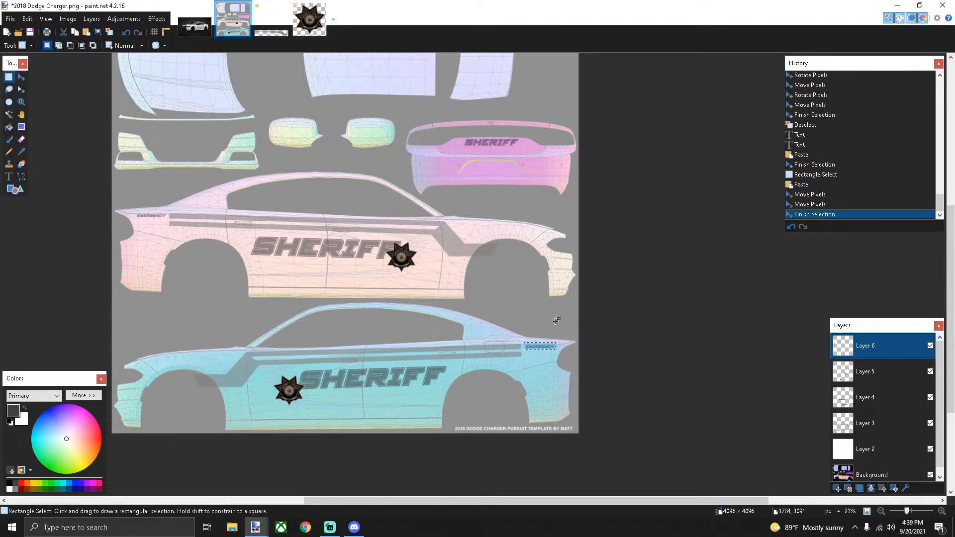
drag(446, 274, 451, 279)
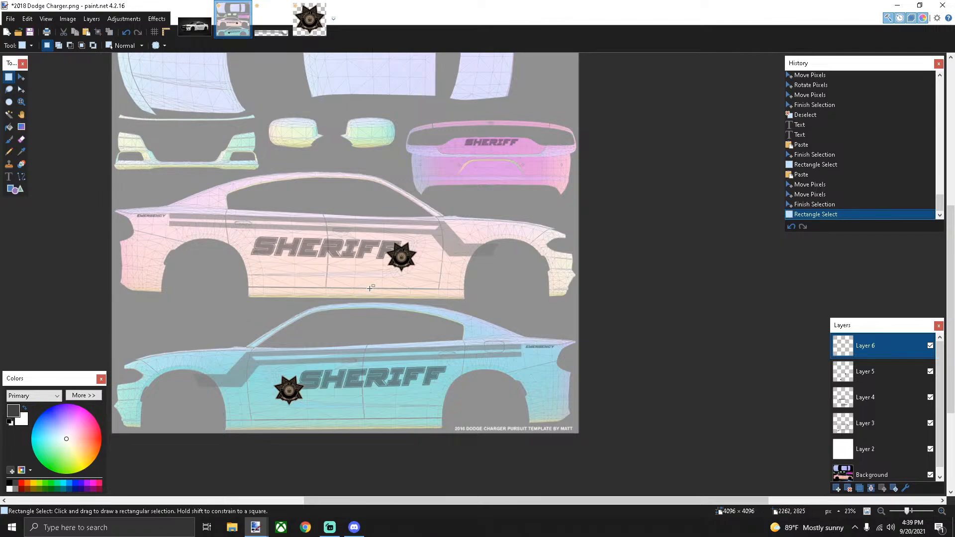
Add BLAINE COUNTY in Agency FB at size 48 beneath SHERIFF on the pink car
click(8, 176)
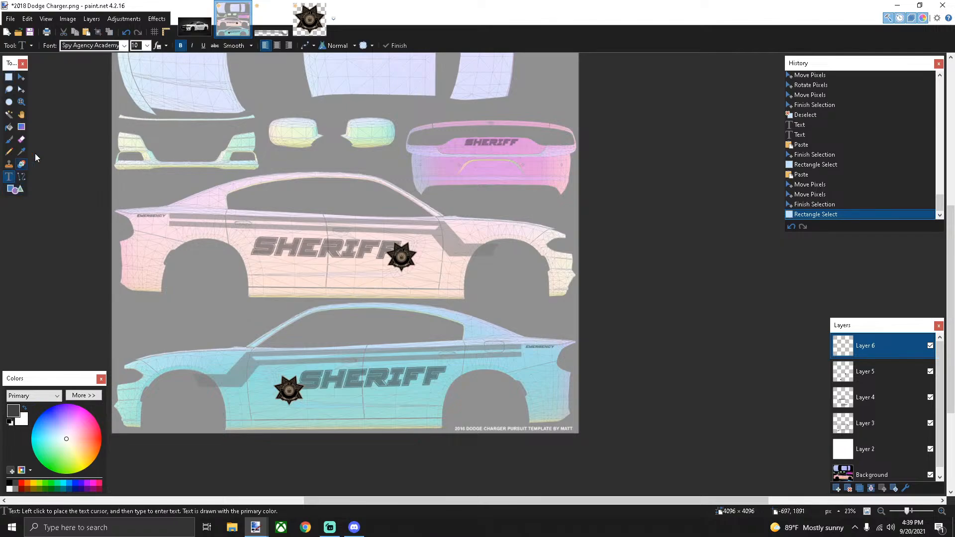
click(119, 47)
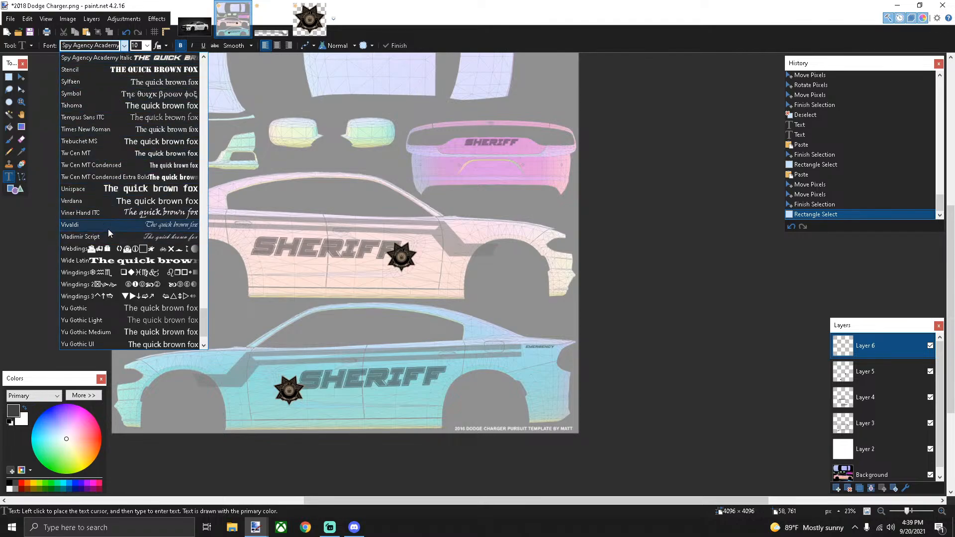
scroll(110, 222, up, 3)
scroll(113, 204, up, 15)
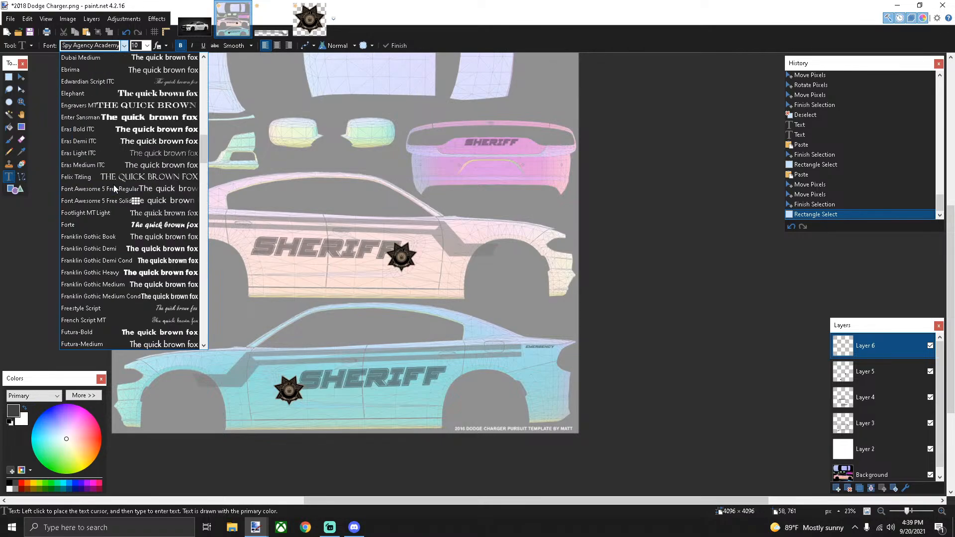
scroll(114, 188, up, 12)
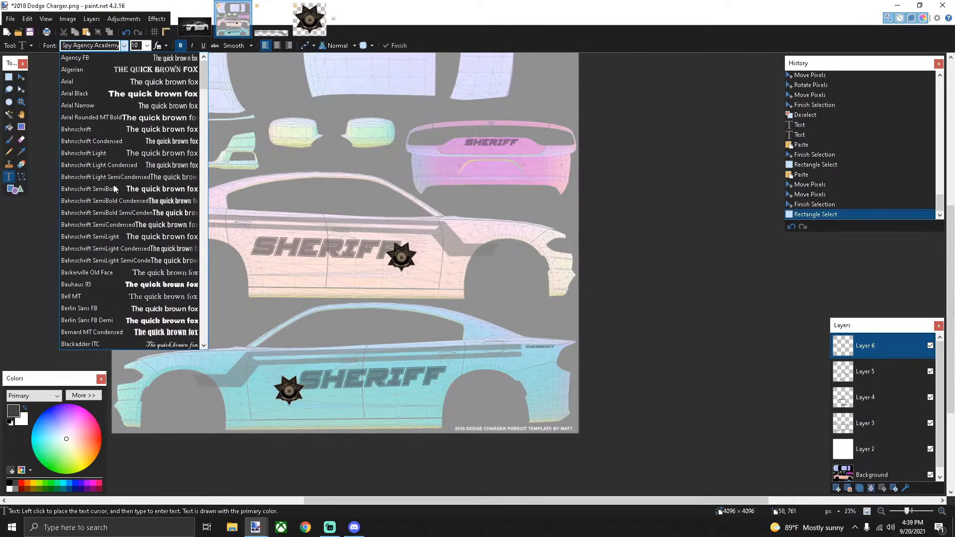
click(100, 58)
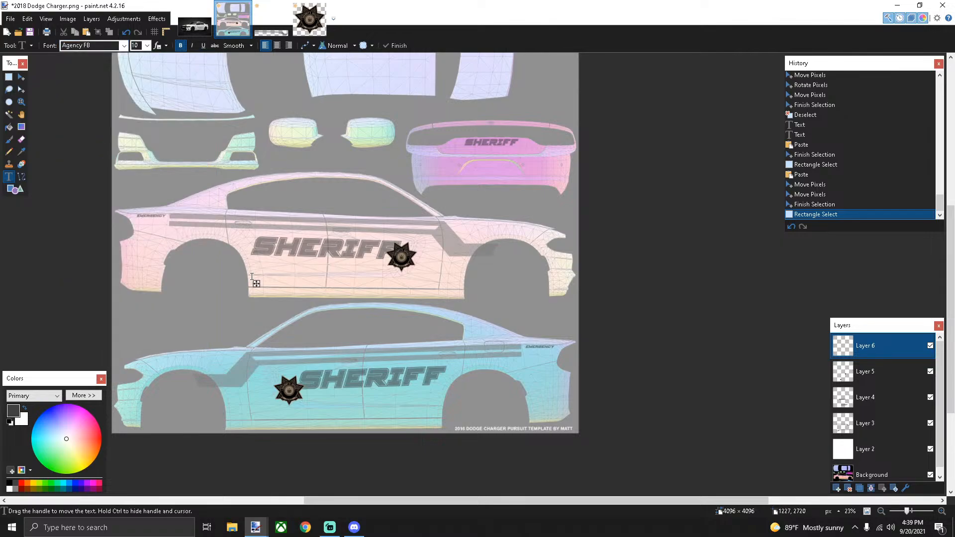
text(TY)
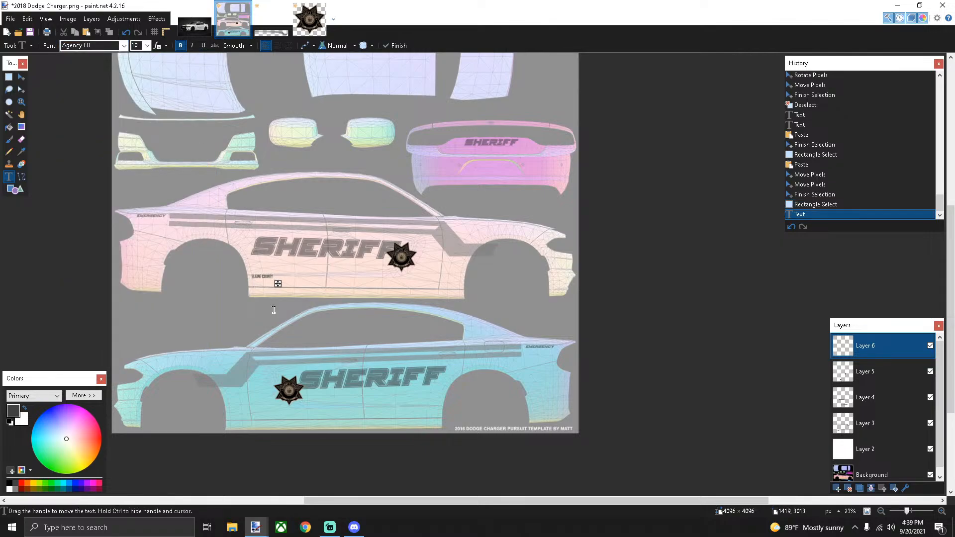
click(147, 45)
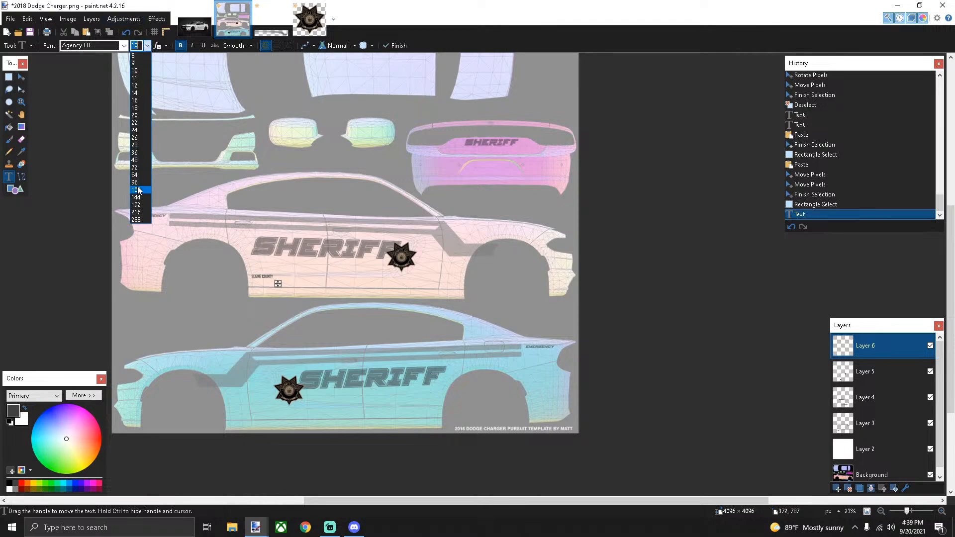
click(136, 159)
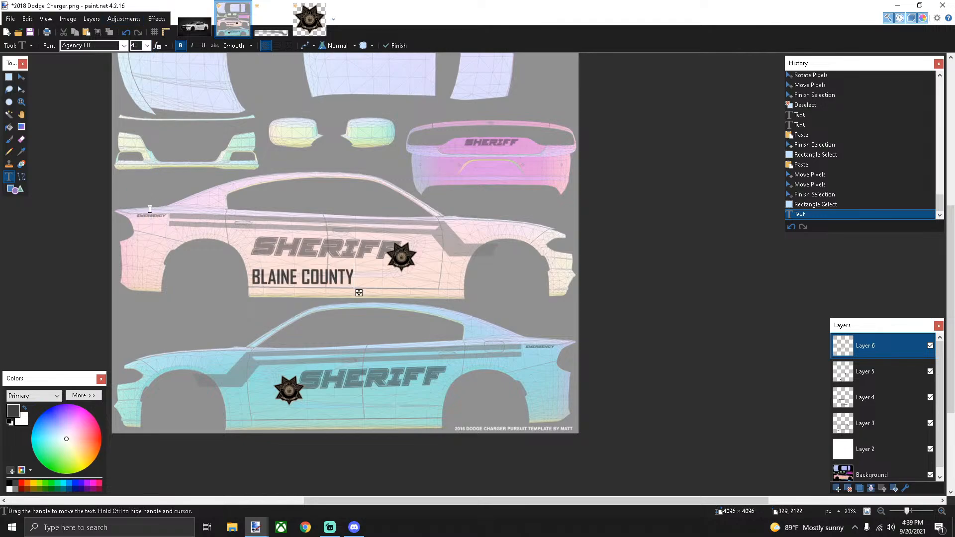
click(124, 46)
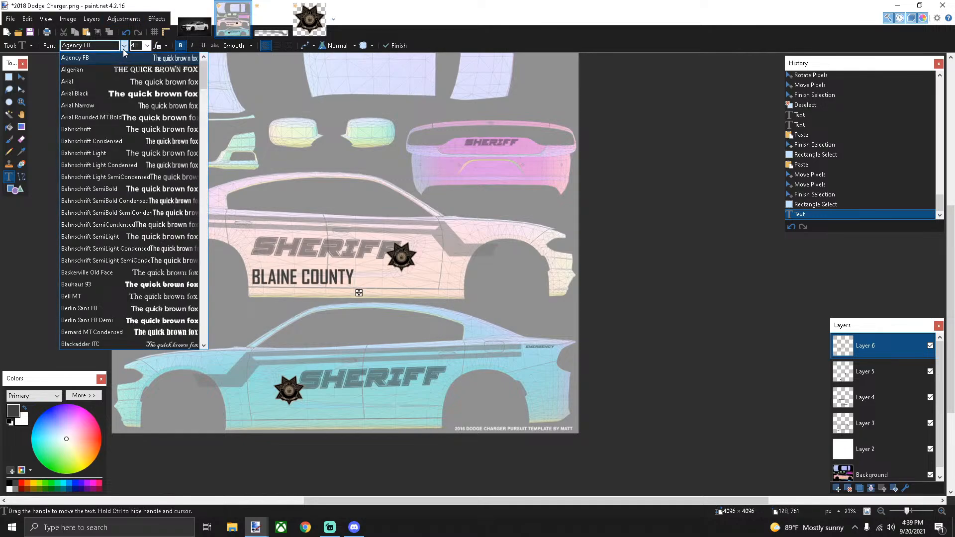
Preview BLAINE COUNTY in fonts from Arial and Bahnschrift through Castellar and Consolas
key(Down)
key(Down)
key(Down)
key(Up)
key(Up)
key(Up)
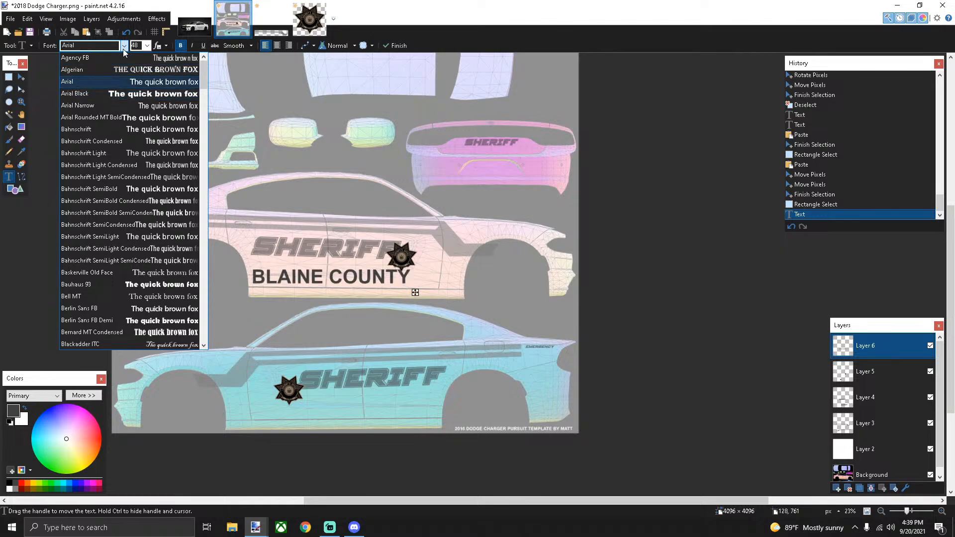
key(Down)
key(Down)
key(Down)
key(Down)
key(Down)
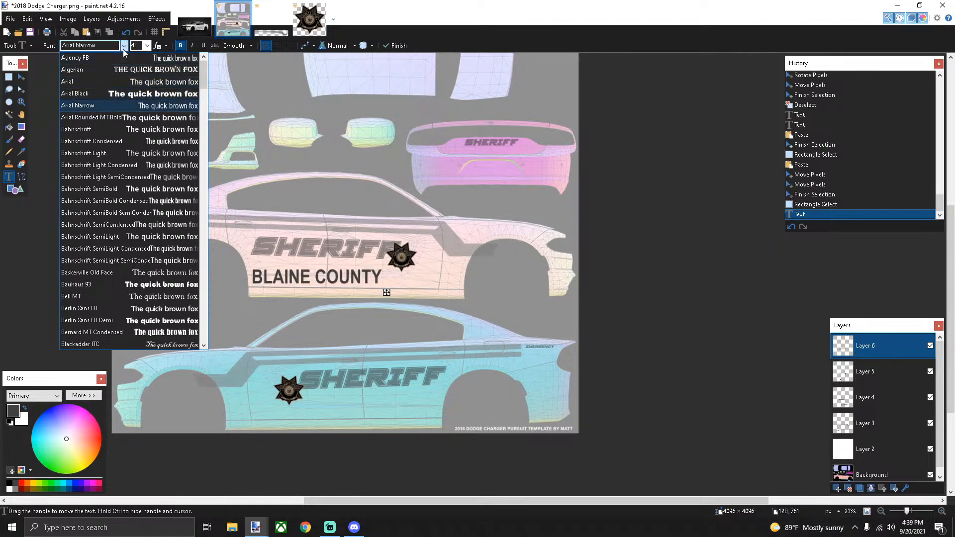
key(Down)
key(Down)
key(Down)
key(Down)
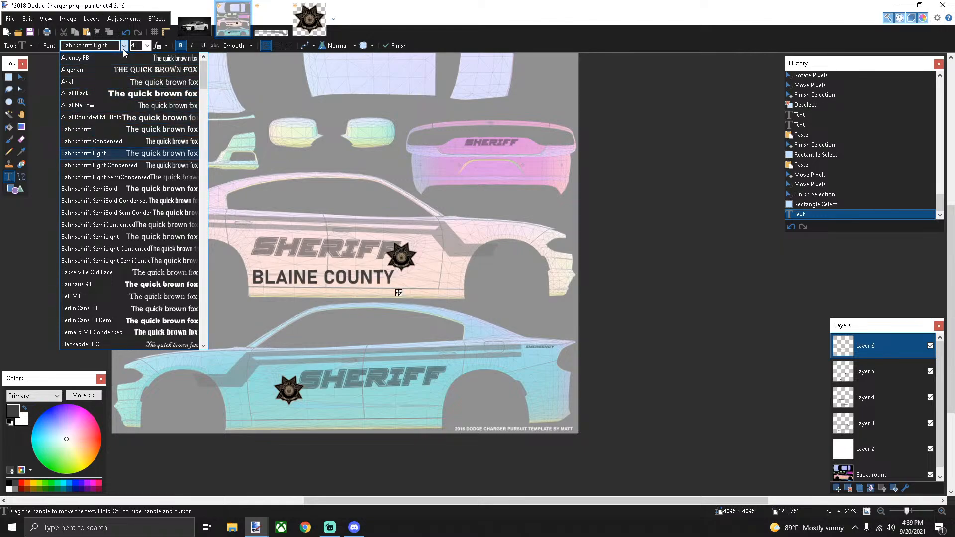
key(Down)
key(Down)
key(Down)
key(Down)
key(Down)
key(Down)
key(Down)
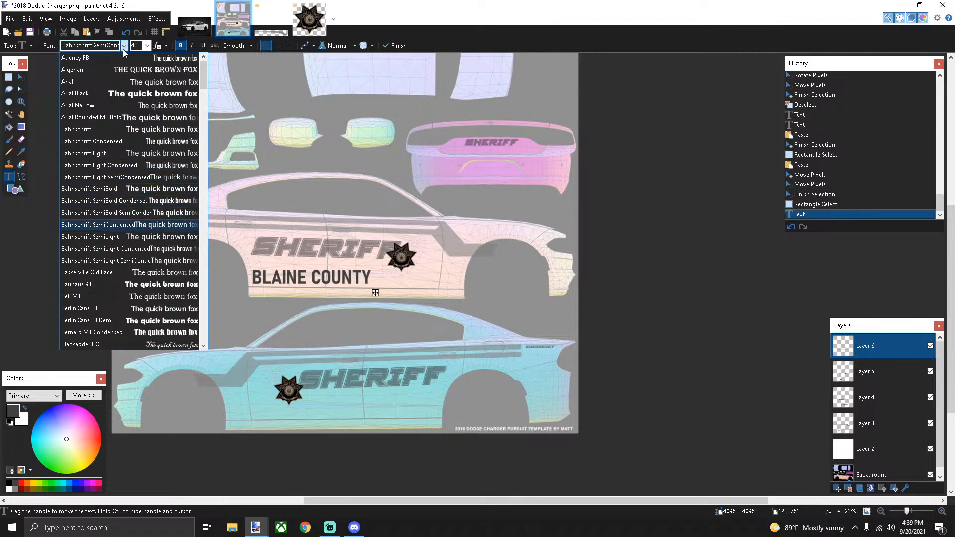
key(Down)
key(Down)
key(Down)
key(Down)
key(Down)
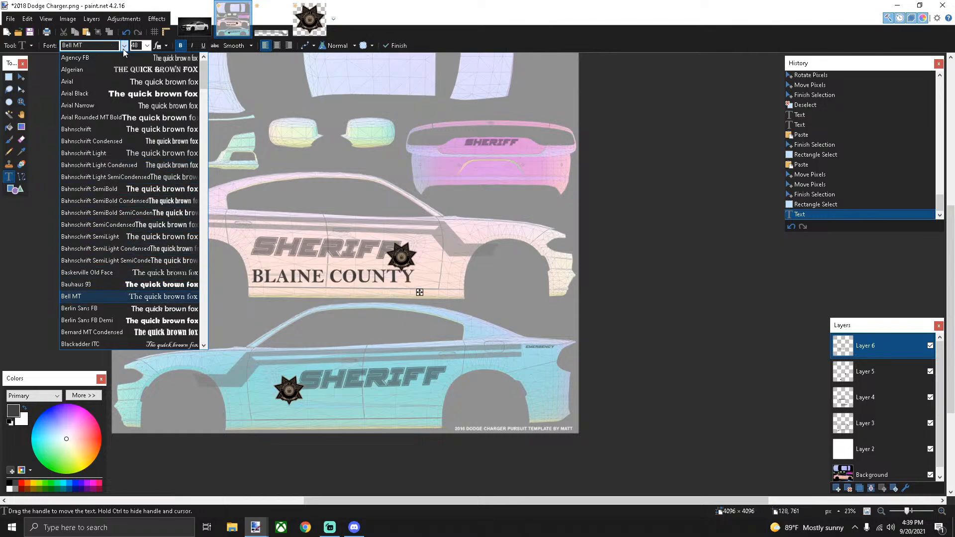
key(Down)
key(Down)
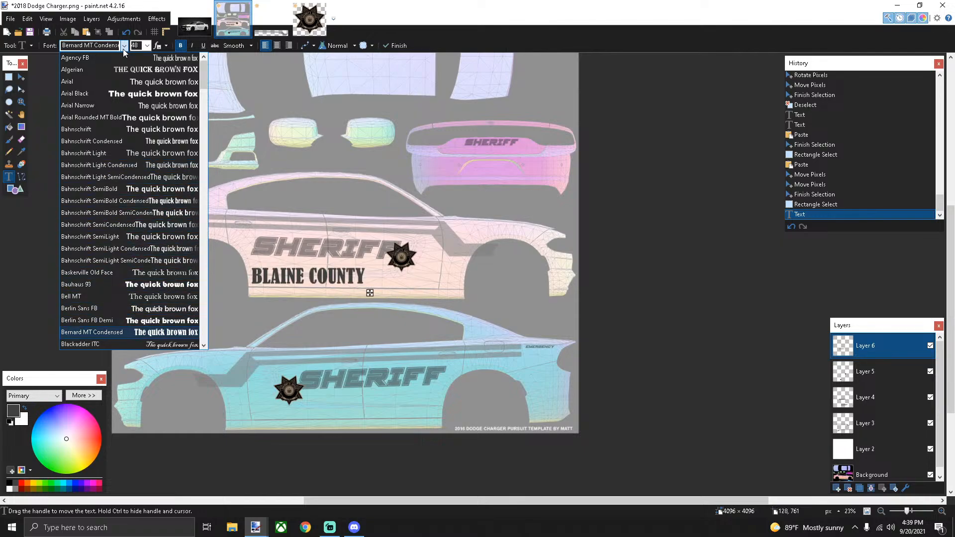
key(Down)
key(Down)
key(Down)
key(Down)
key(Down)
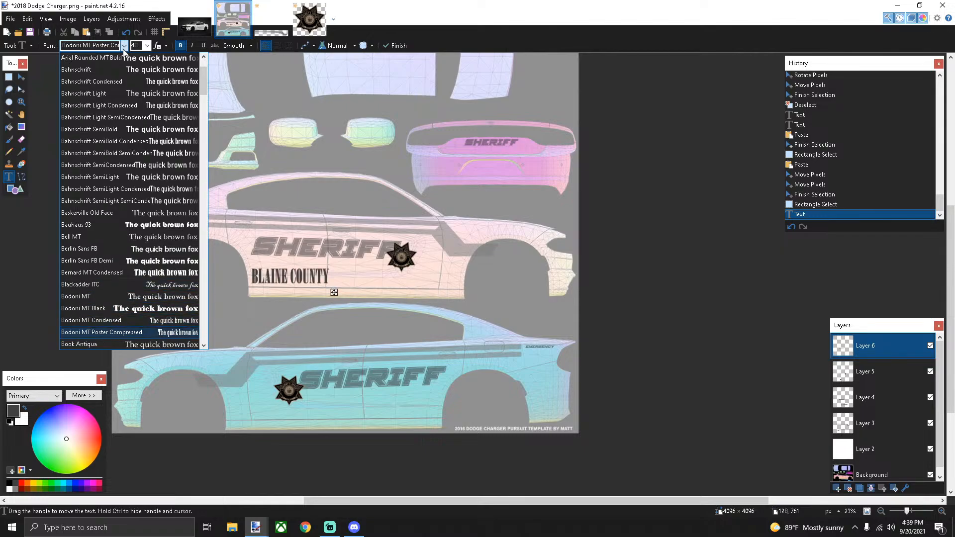
key(Down)
key(Down)
key(Down)
key(Down)
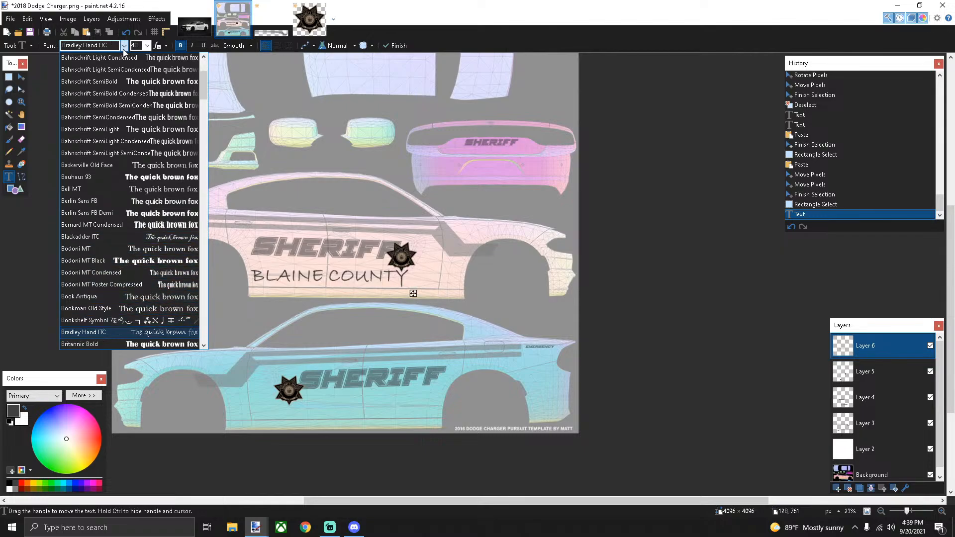
key(Down)
key(Down)
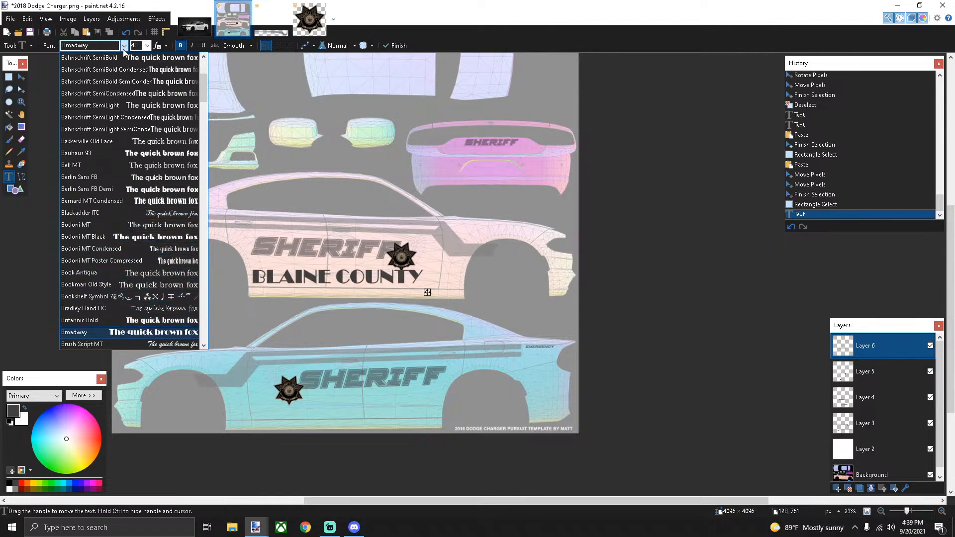
key(Down)
key(Down)
key(Down)
key(Down)
key(Down)
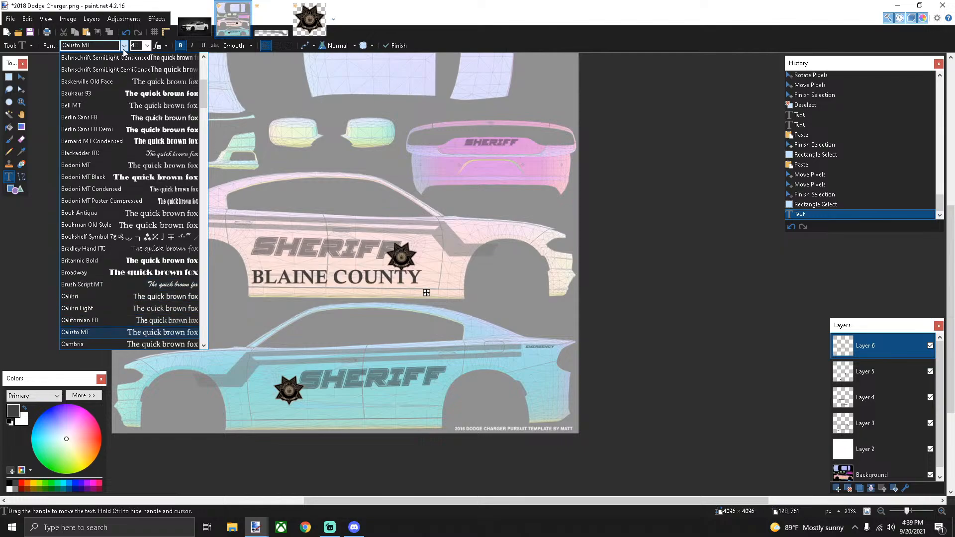
key(Down)
key(Down)
key(Down)
key(Down)
key(Down)
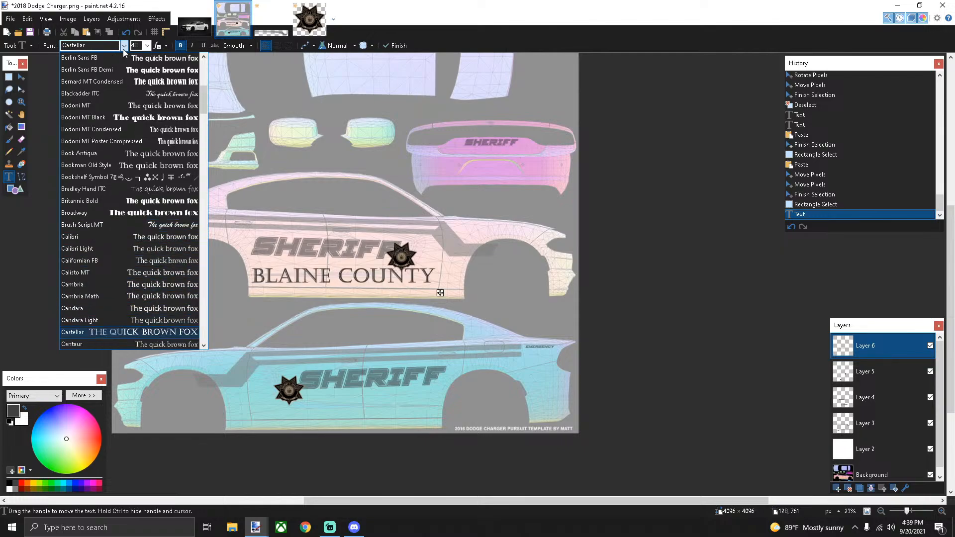
key(Down)
key(Down)
key(Down)
key(Down)
key(Down)
key(Down)
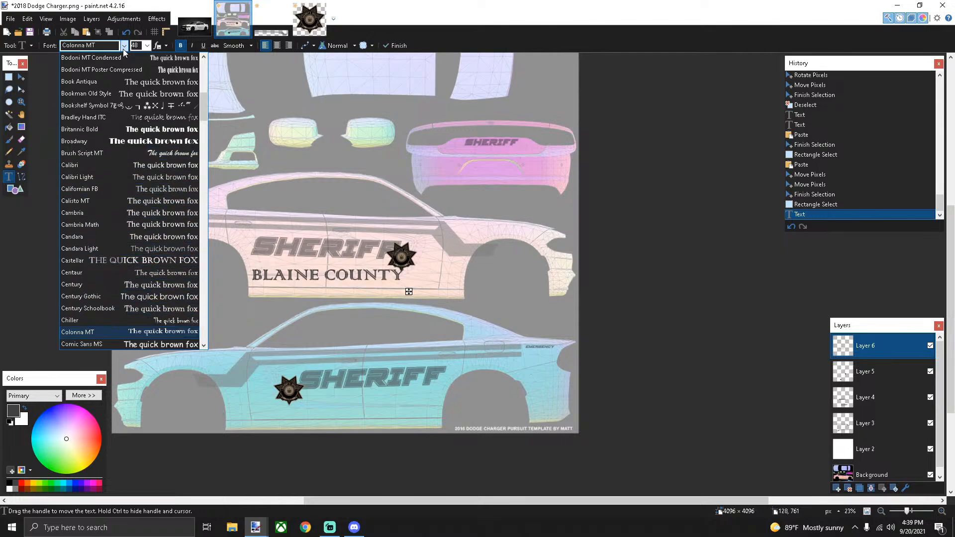
key(Down)
key(Down)
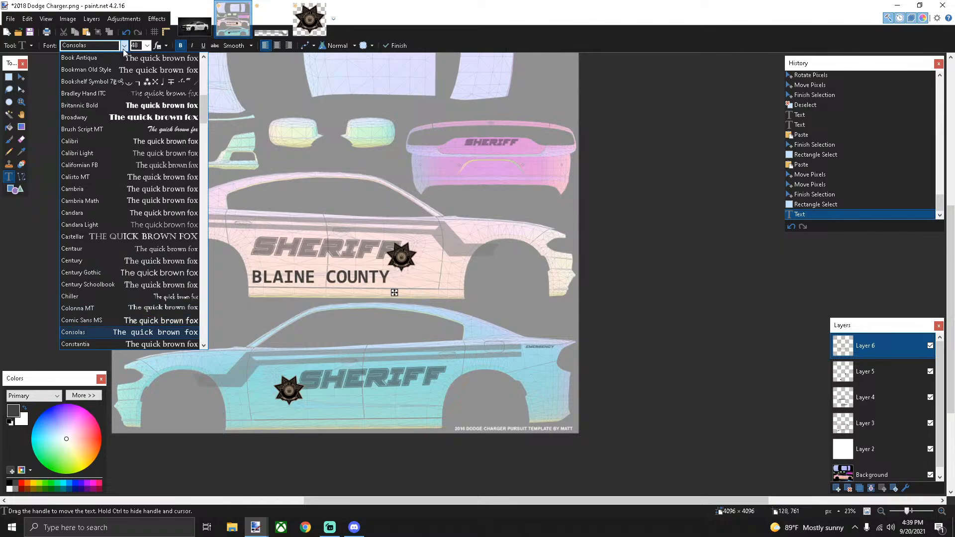
Apply Copperplate Gothic Bold to BLAINE COUNTY and commit the text
key(Down)
key(Down)
key(Up)
key(Up)
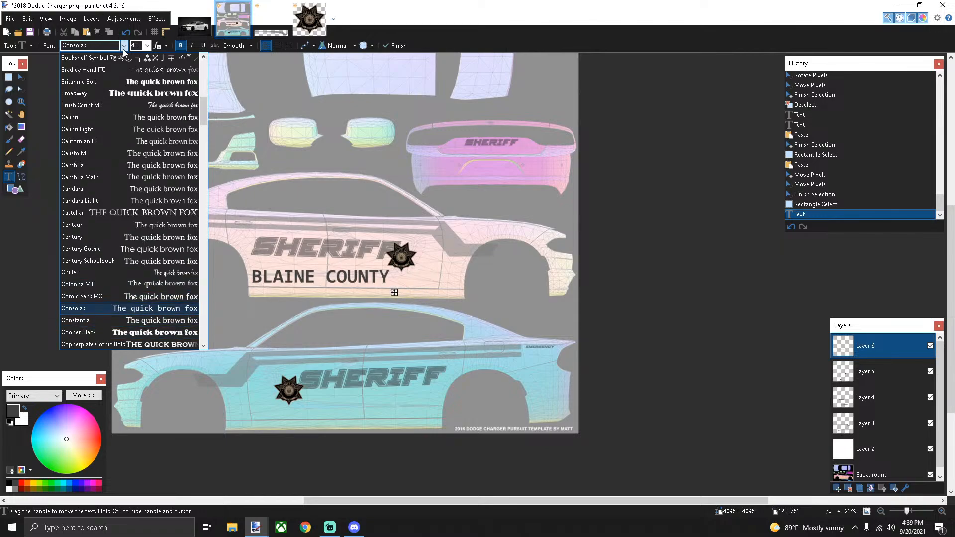
key(Down)
key(Down)
key(Down)
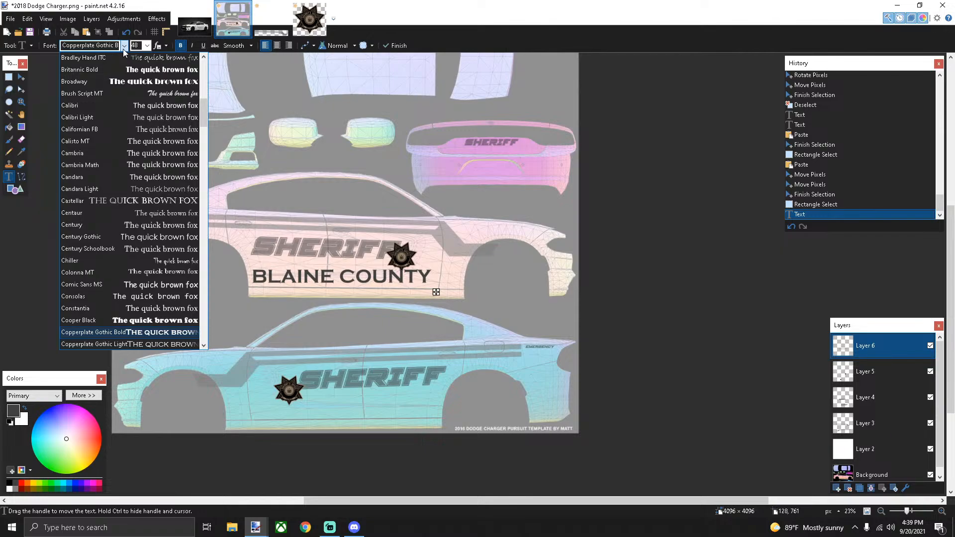
scroll(143, 240, down, 3)
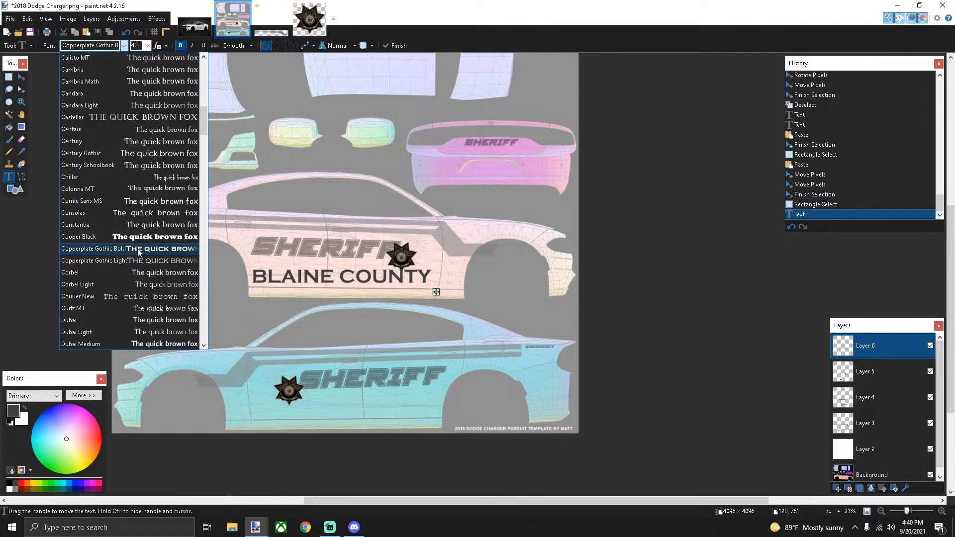
click(138, 250)
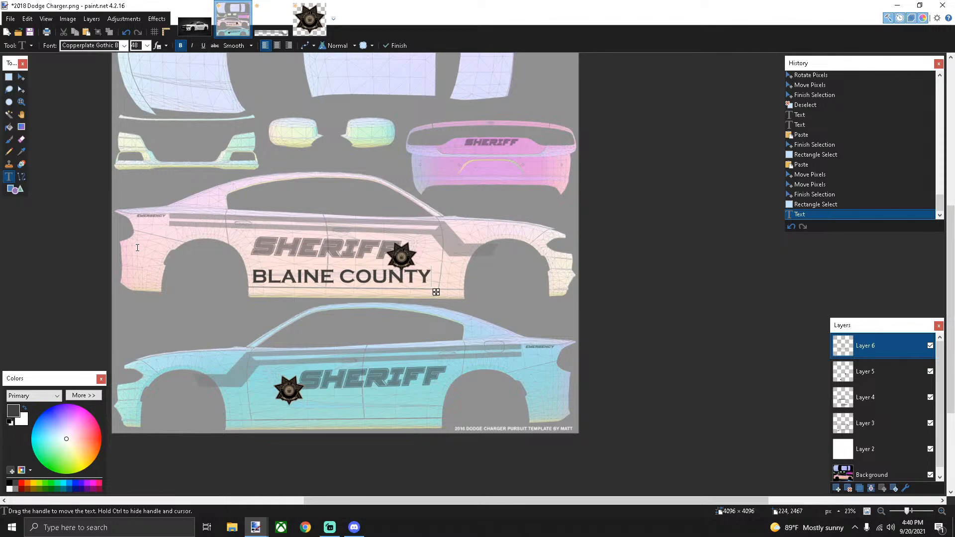
click(9, 77)
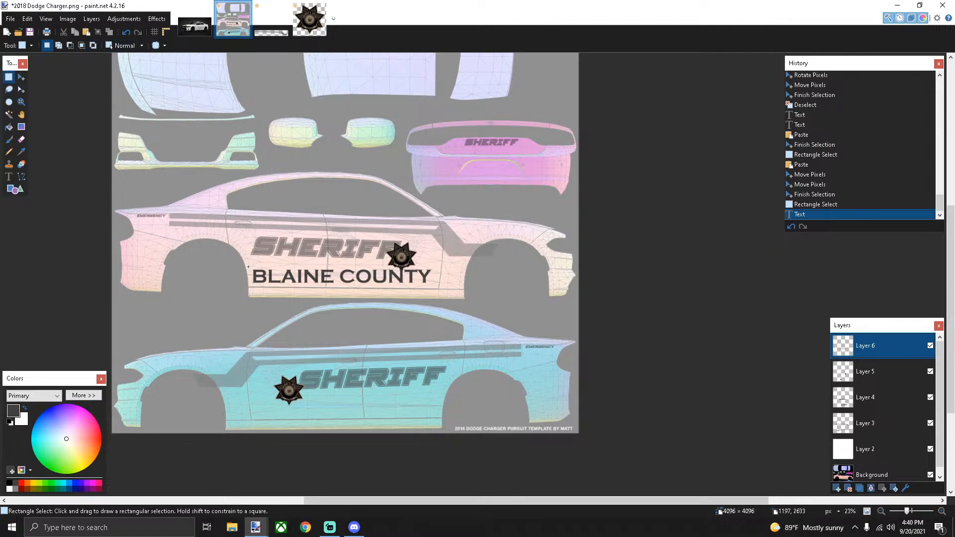
Align BLAINE COUNTY under SHERIFF on the pink car, tilted -0.68°, and paste a duplicate
drag(249, 267, 435, 290)
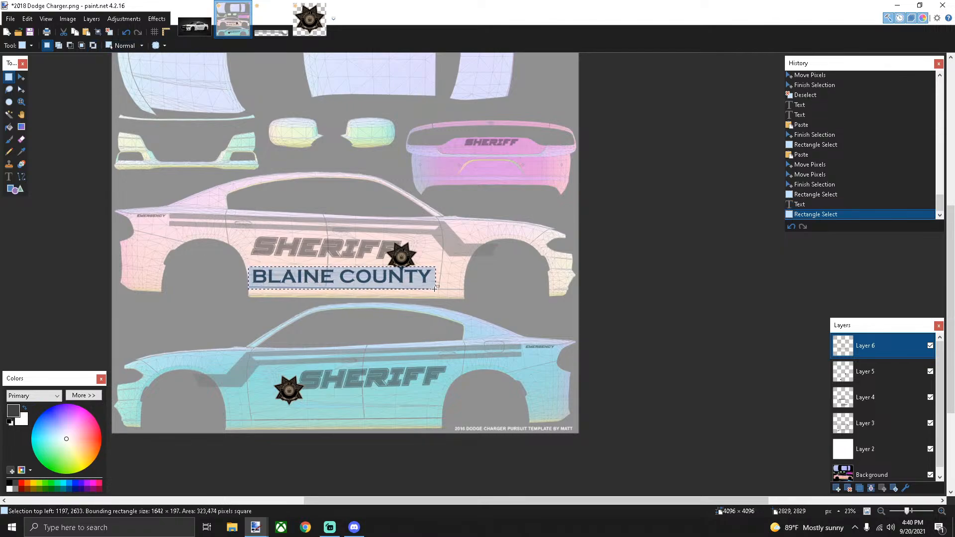
key(m)
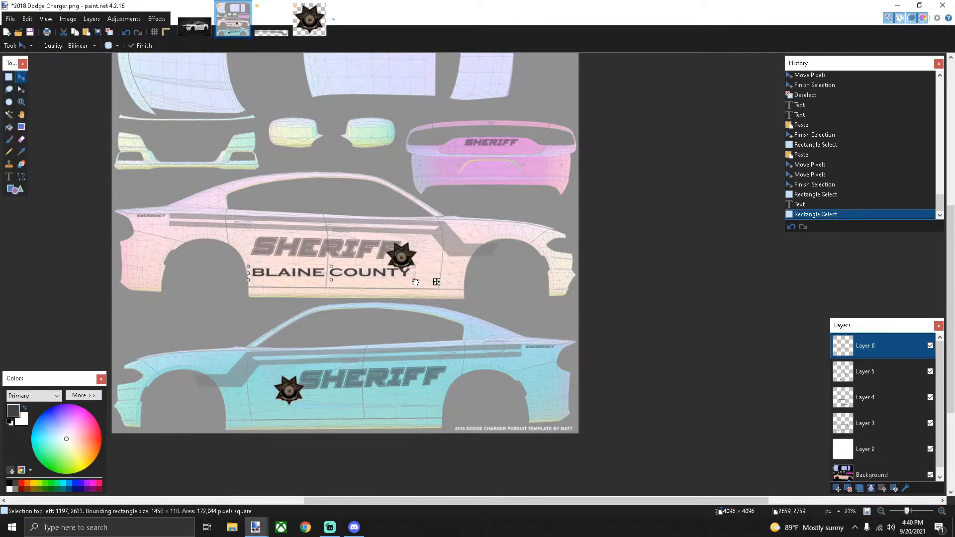
click(415, 283)
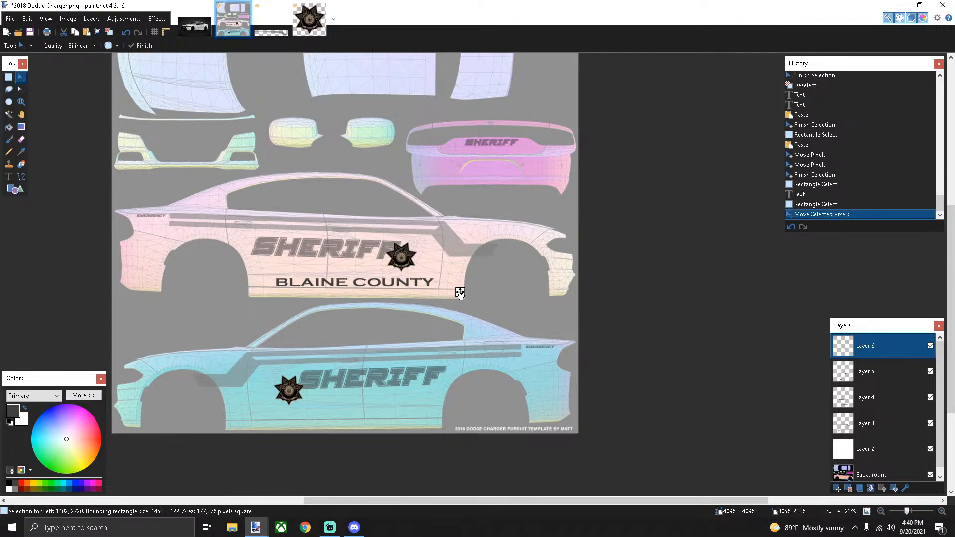
drag(459, 295, 458, 295)
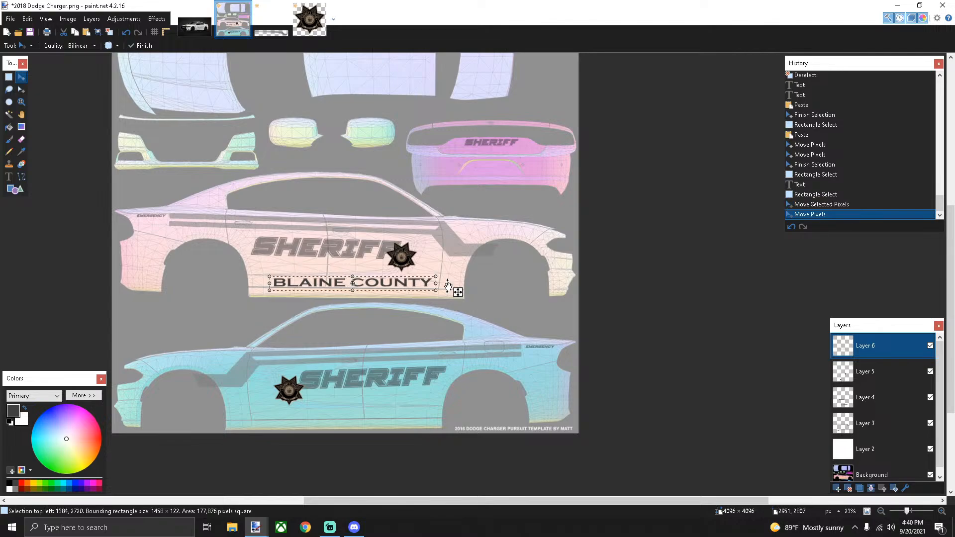
scroll(433, 285, up, 2)
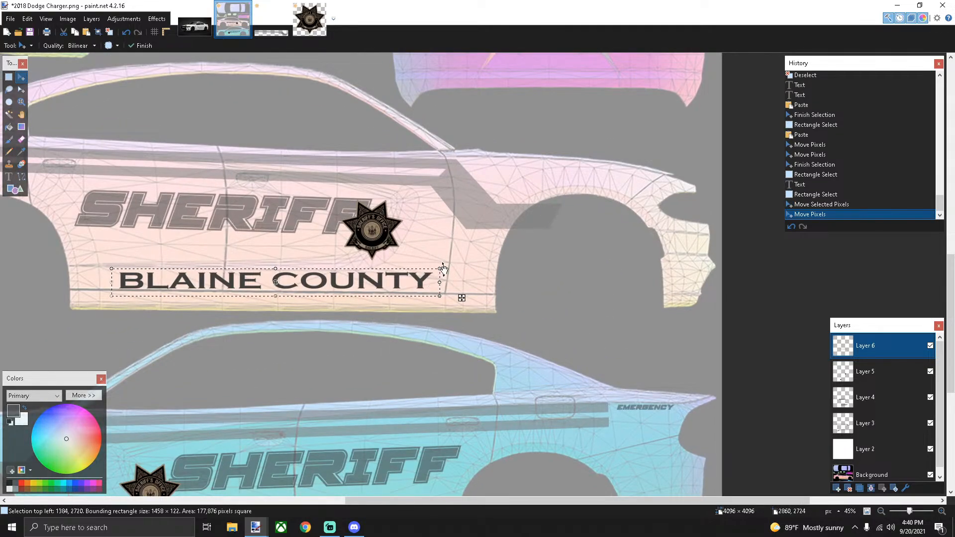
drag(446, 270, 458, 303)
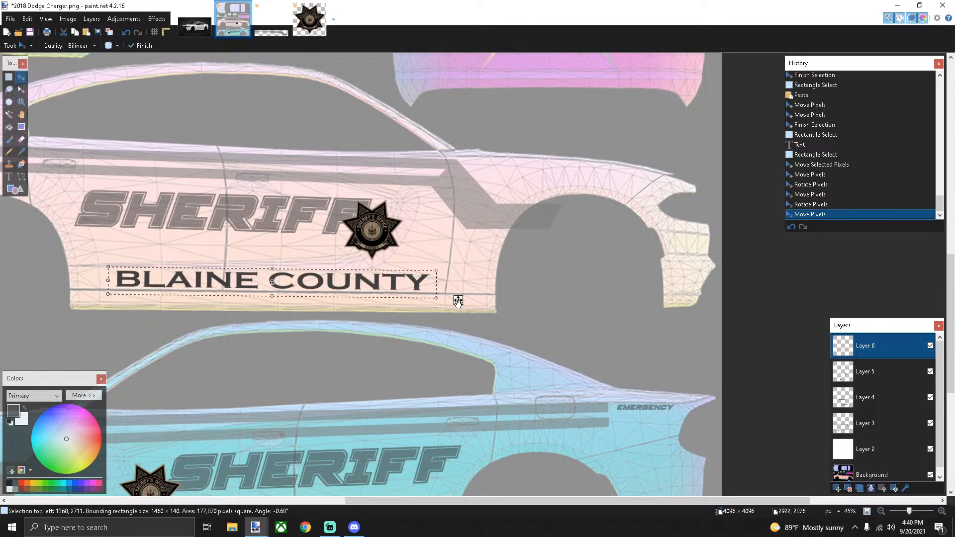
key(ctrl+v)
scroll(456, 298, down, 3)
scroll(454, 201, down, 2)
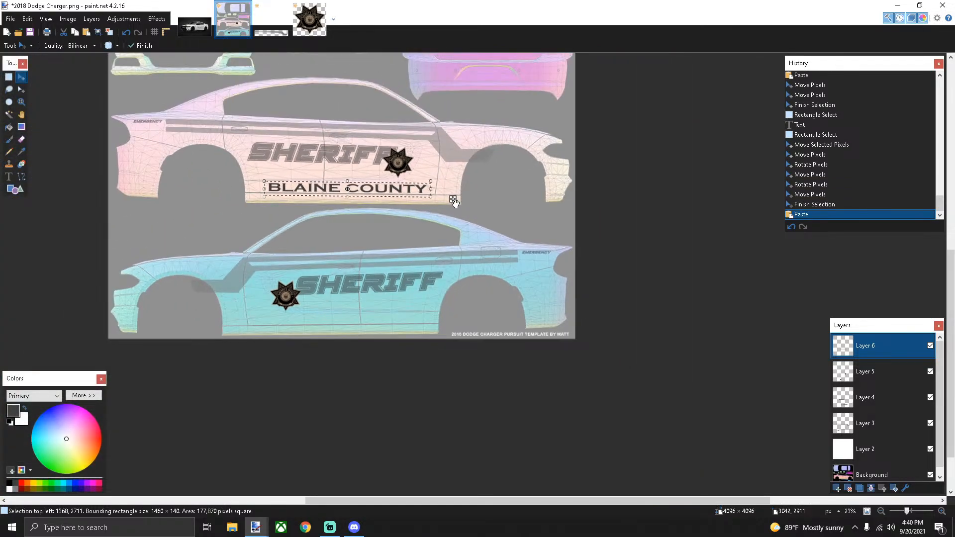
Place the BLAINE COUNTY copy under the blue car's SHERIFF, tilted 1.27°, with Layer 4 active
drag(455, 201, 460, 337)
scroll(440, 324, up, 3)
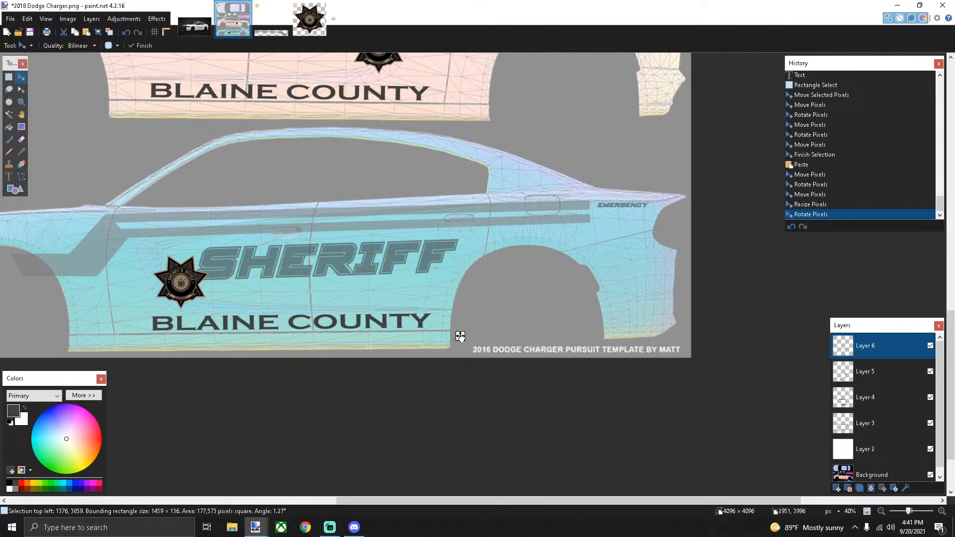
click(461, 337)
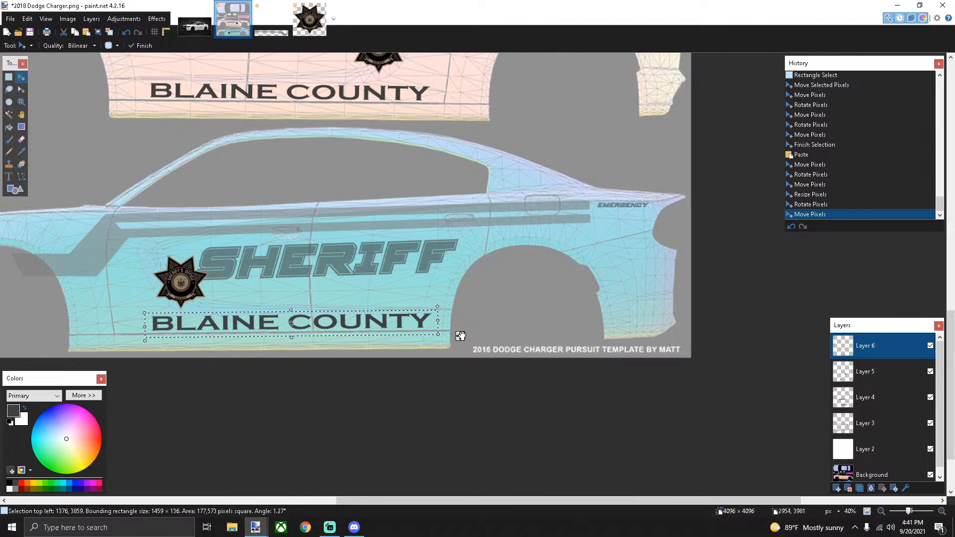
click(866, 397)
scroll(411, 258, down, 2)
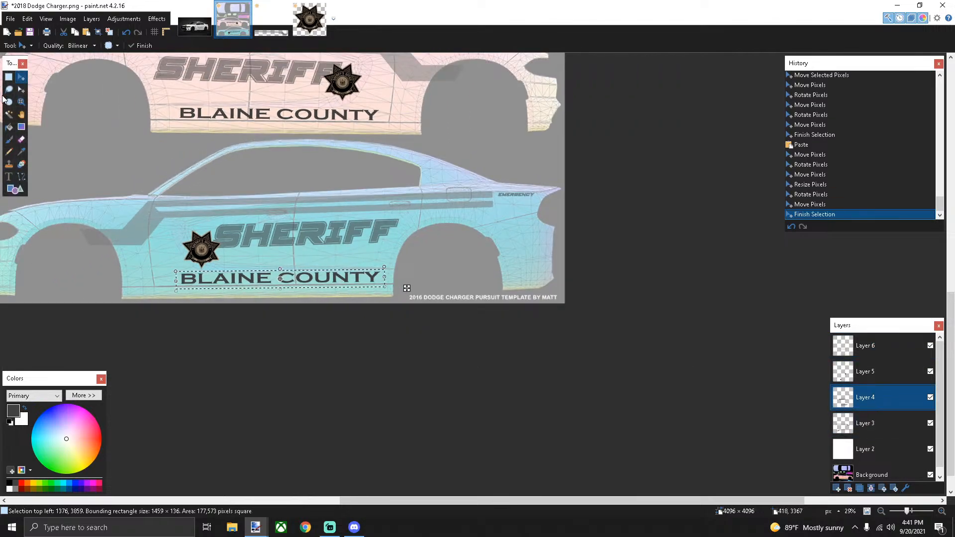
Tilt the blue car's SHERIFF slightly and nudge it down and left
click(9, 78)
drag(204, 219, 205, 251)
key(m)
drag(416, 215, 417, 224)
drag(425, 261, 424, 265)
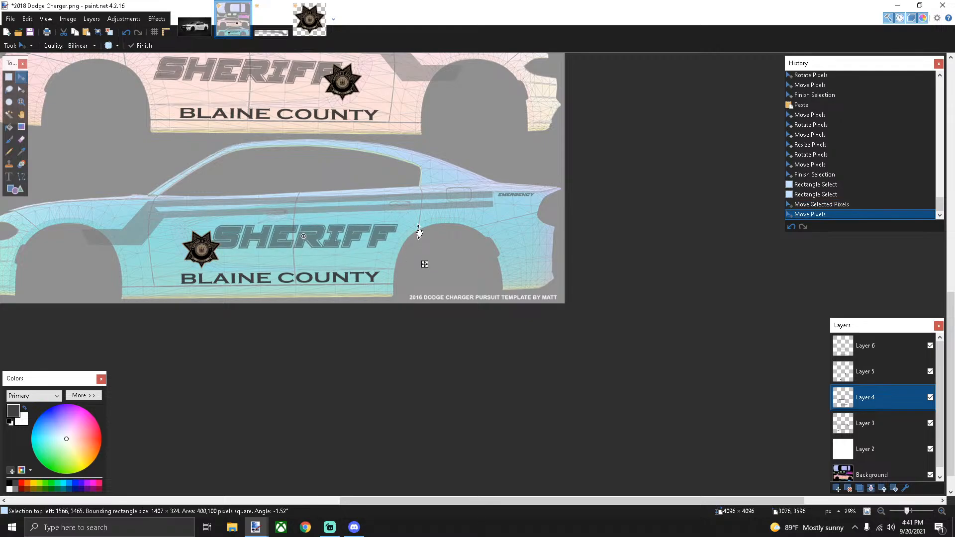
drag(420, 233, 420, 232)
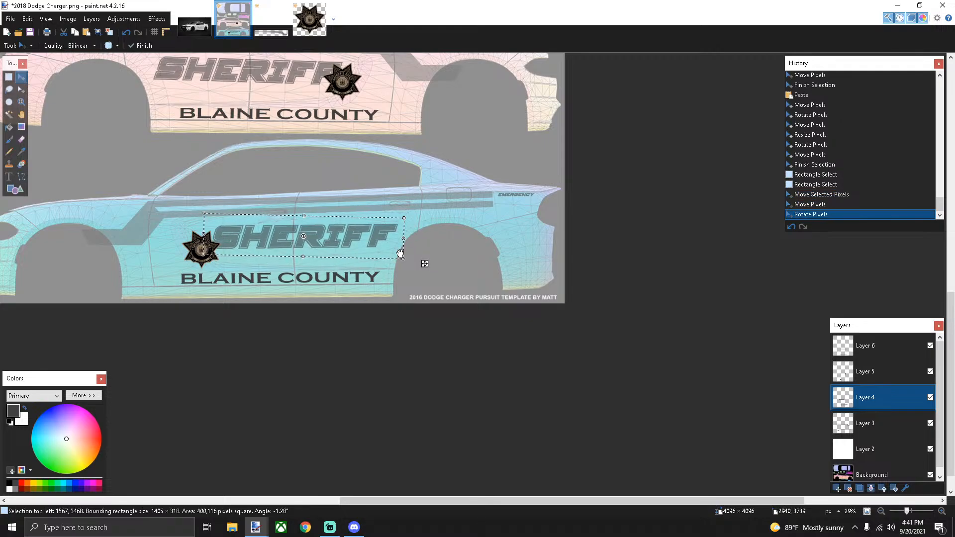
scroll(395, 251, down, 1)
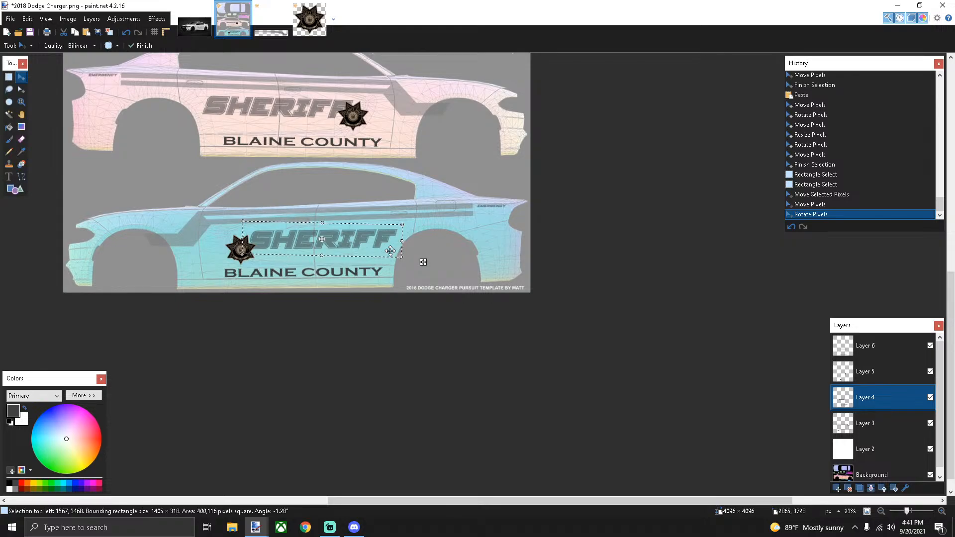
click(8, 76)
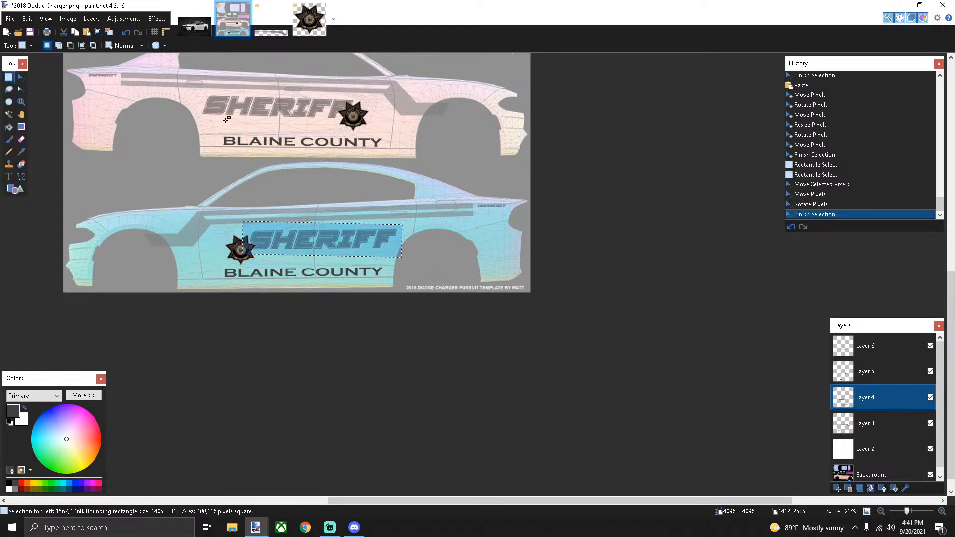
Replace the pink car's SHERIFF with the copy, tilted -0.62°, ending at the star badge
drag(192, 87, 358, 126)
key(Delete)
key(ctrl+v)
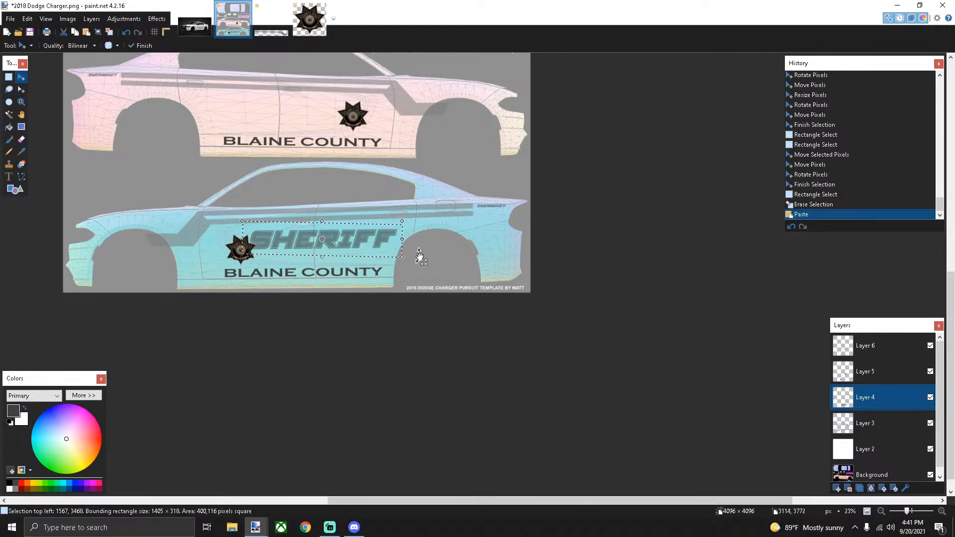
drag(424, 262, 377, 133)
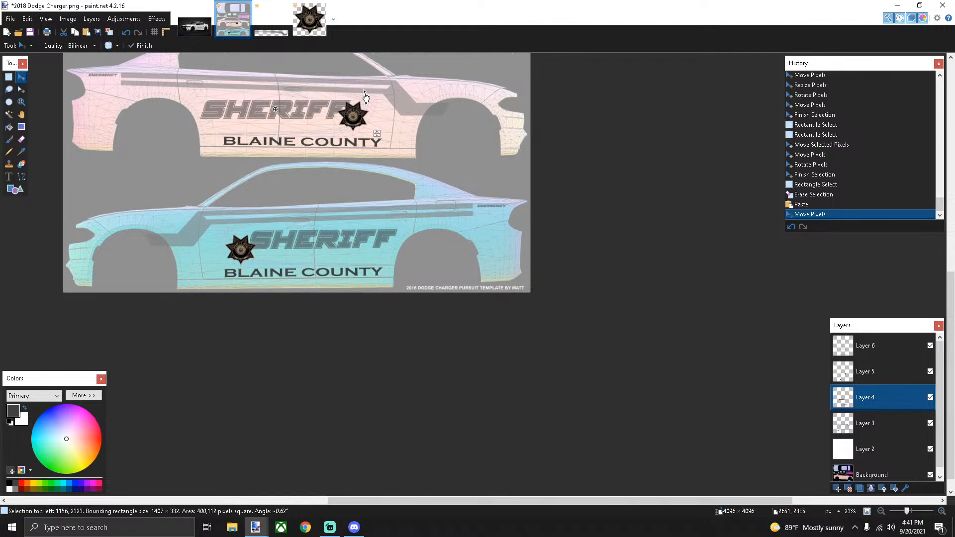
drag(366, 98, 366, 98)
drag(380, 137, 378, 135)
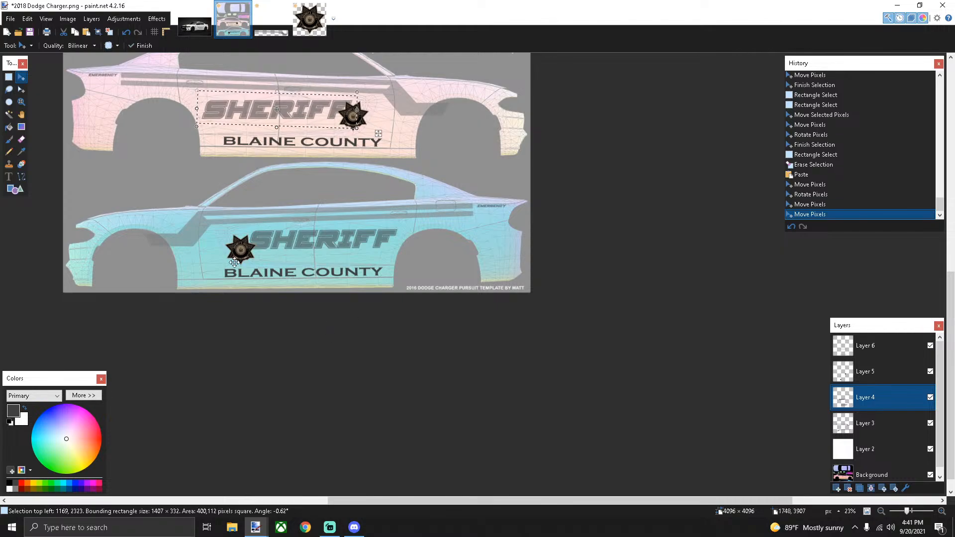
click(8, 76)
click(350, 311)
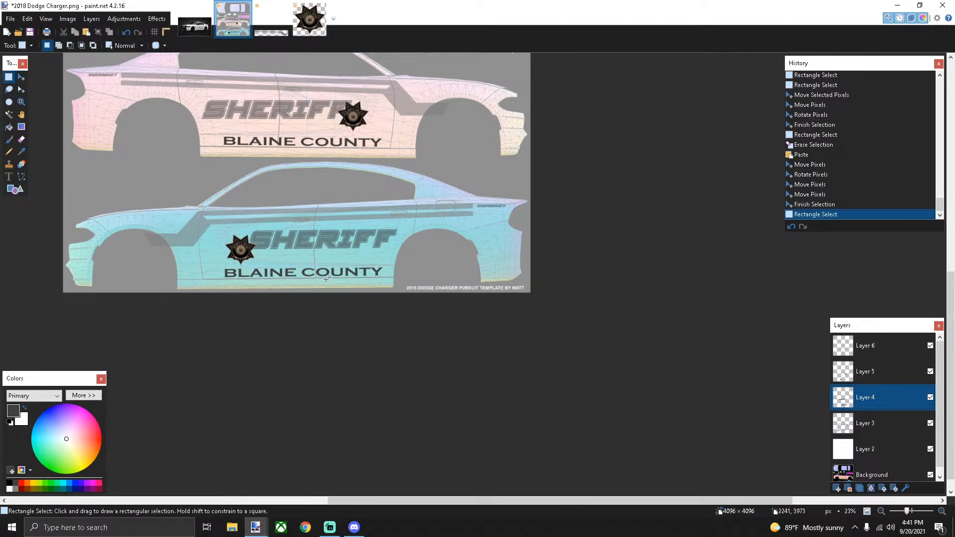
On Layer 6, add 911 at size 26 near the blue car's rear
click(878, 346)
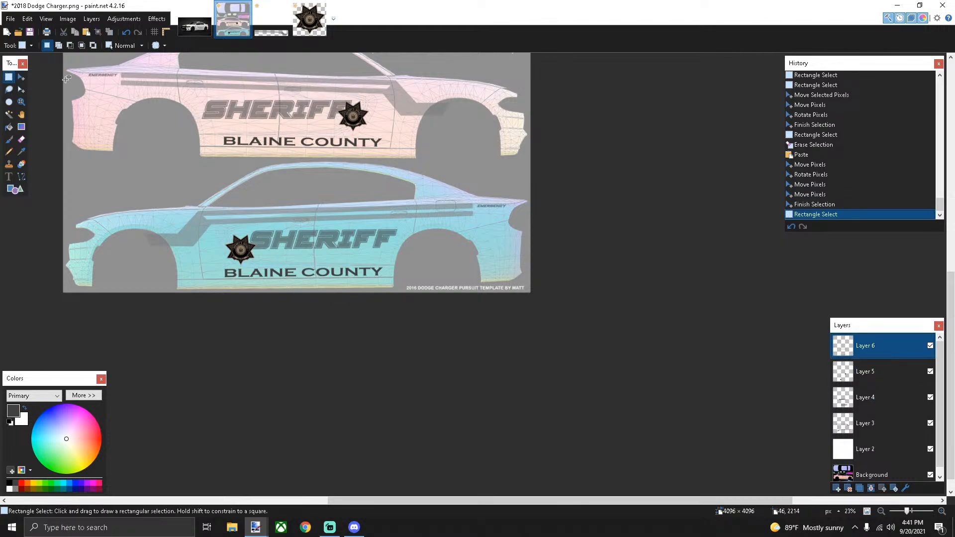
click(9, 177)
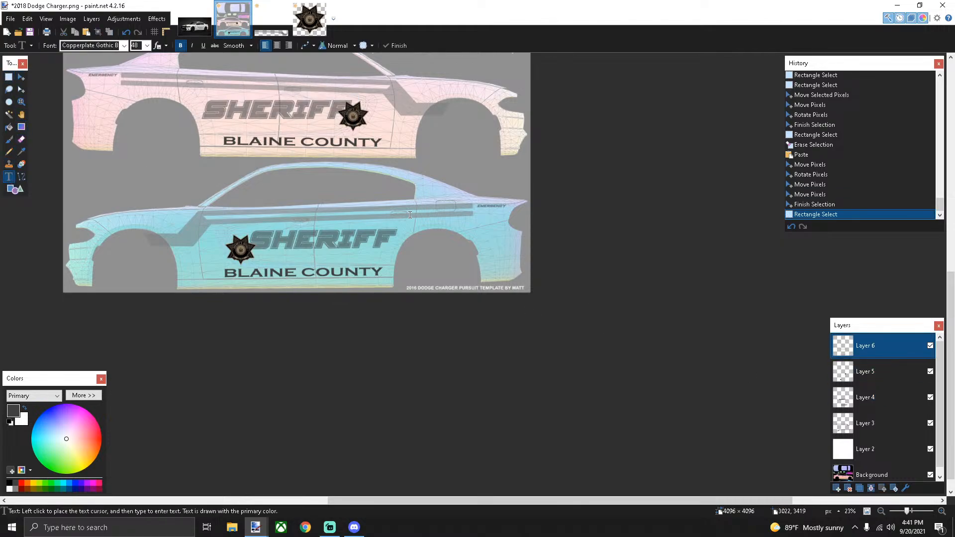
click(477, 218)
text(911)
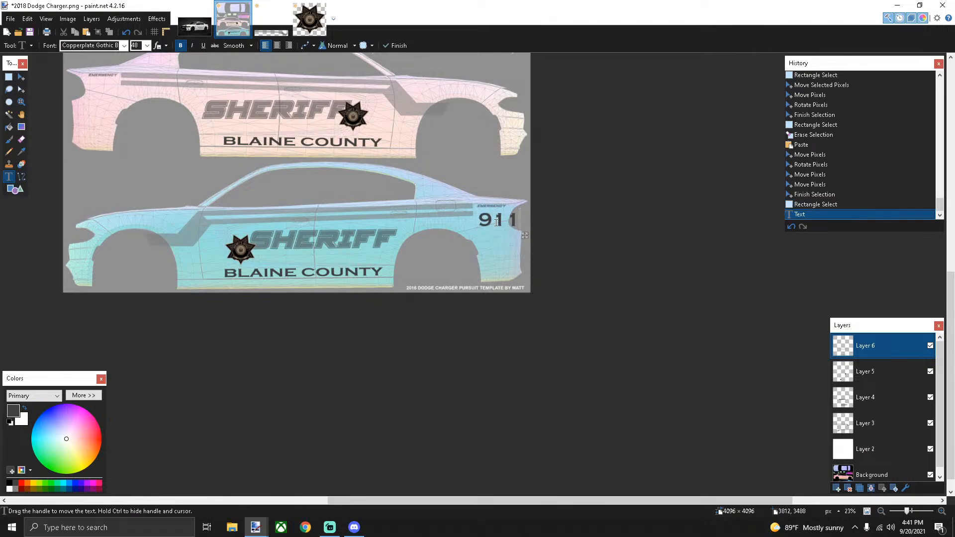
click(147, 45)
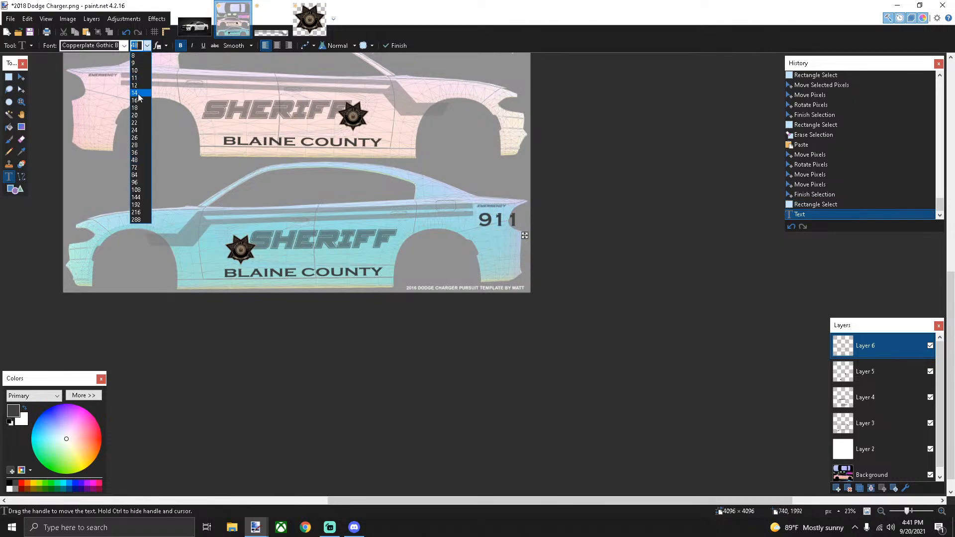
click(141, 140)
click(147, 45)
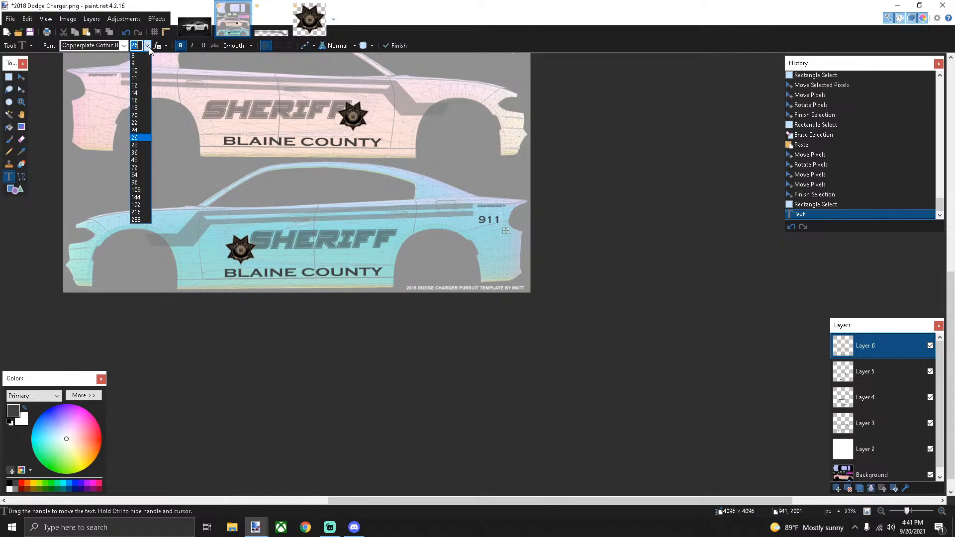
click(9, 76)
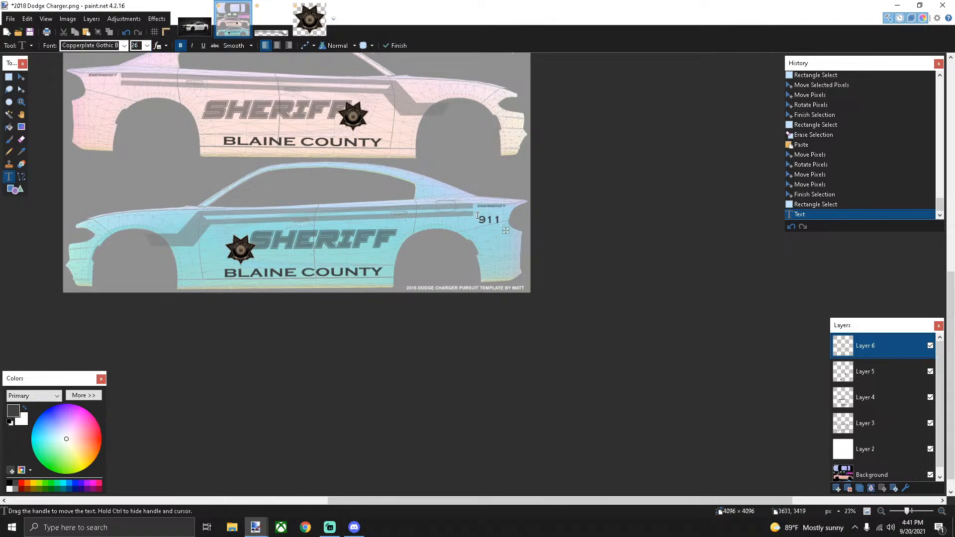
click(9, 77)
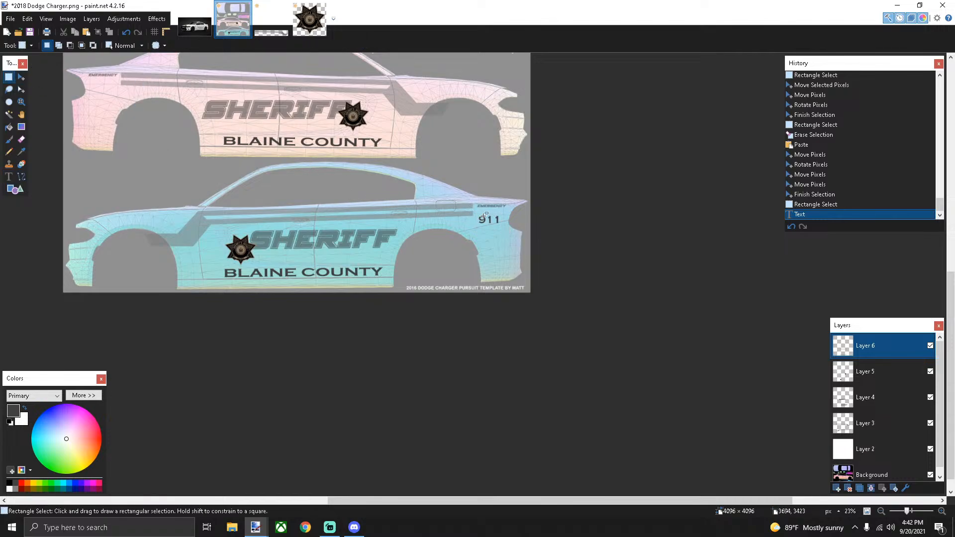
Copy the 911 number and paste a duplicate for the pink car's rear
drag(475, 214, 499, 224)
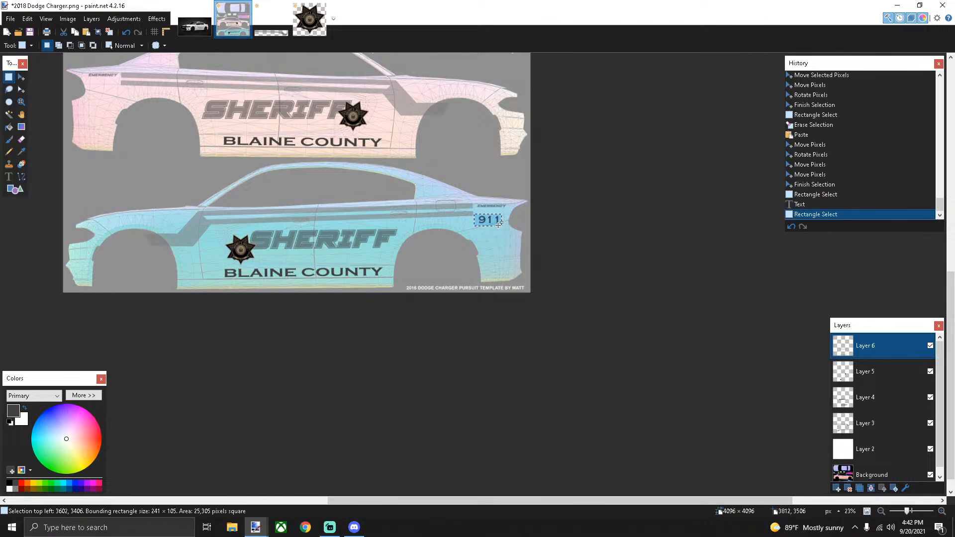
key(m)
scroll(502, 226, up, 4)
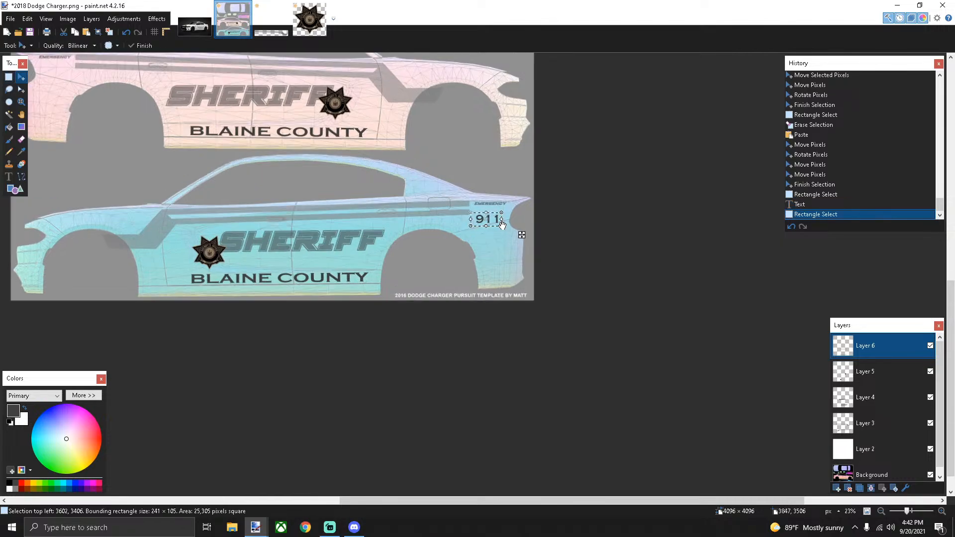
drag(507, 235, 141, 363)
key(ctrl+c)
key(ctrl+v)
scroll(141, 363, down, 4)
scroll(268, 313, down, 1)
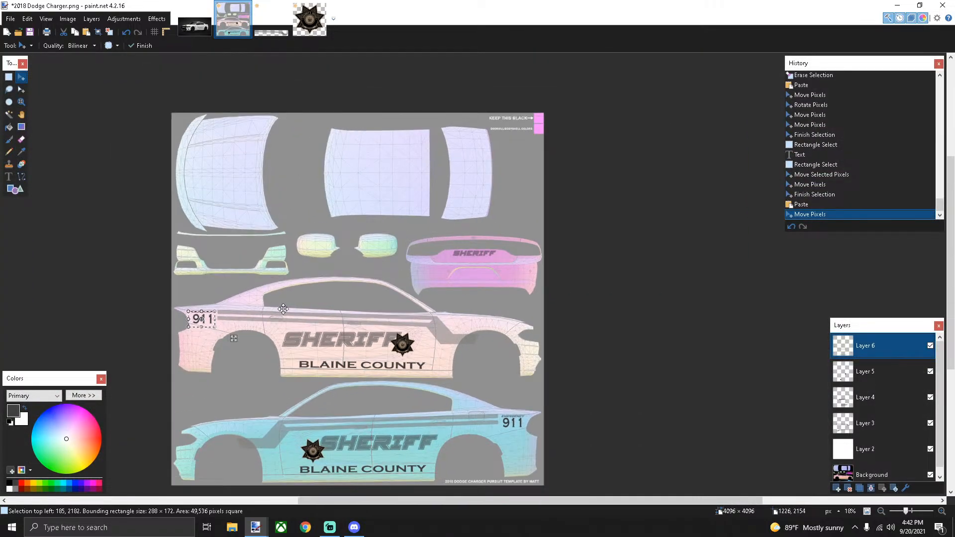
scroll(373, 309, down, 2)
scroll(373, 309, down, 2)
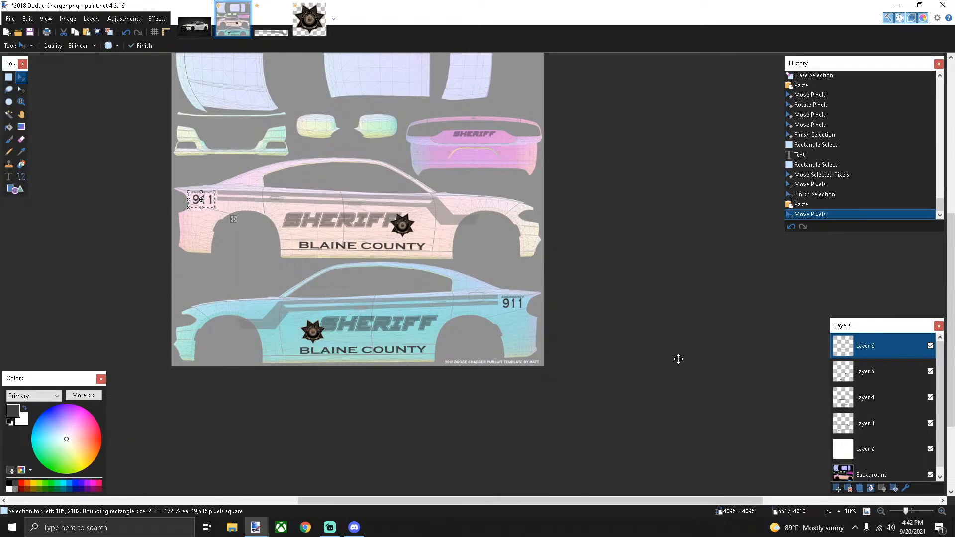
Set Layer 4's opacity to 255, leaving Layers 6 and 5 unchanged
click(906, 489)
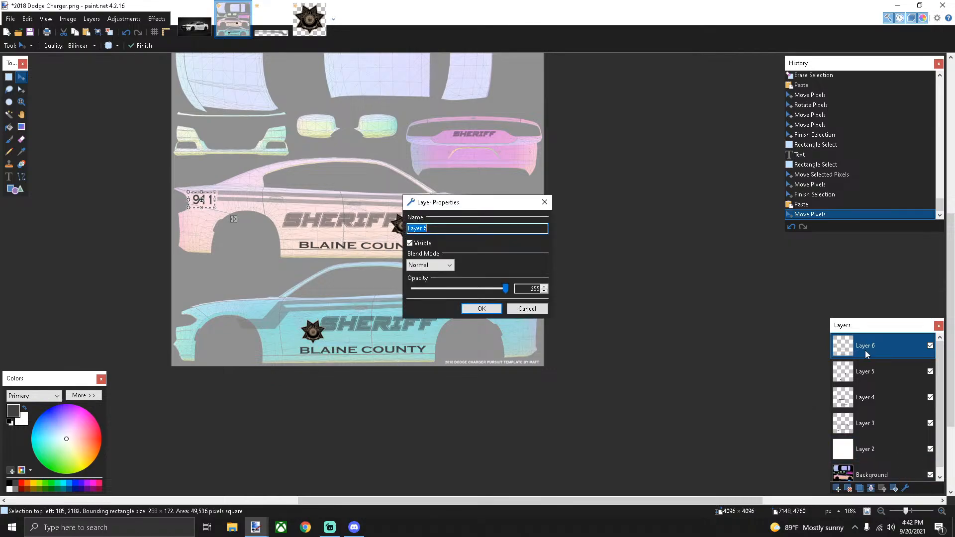
click(510, 307)
click(865, 372)
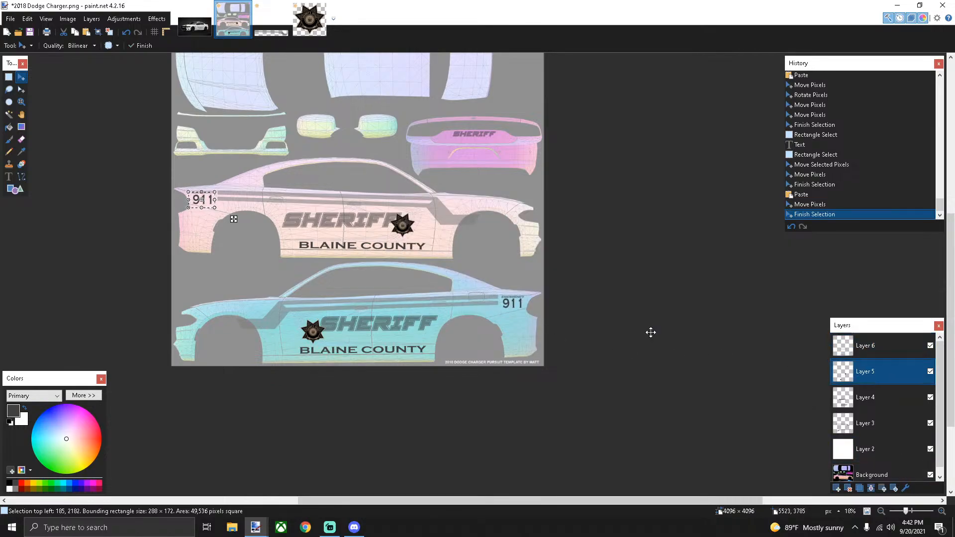
click(906, 488)
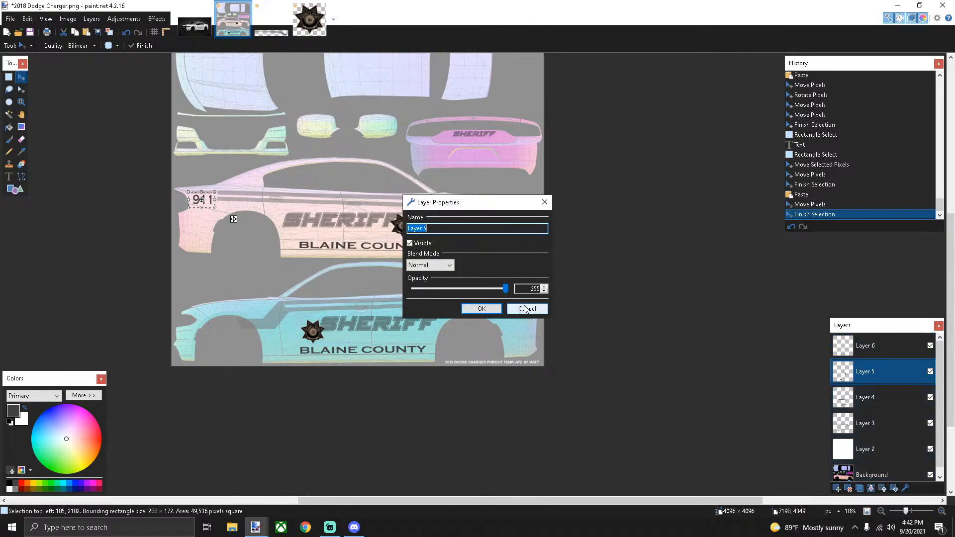
click(483, 309)
click(866, 397)
click(905, 489)
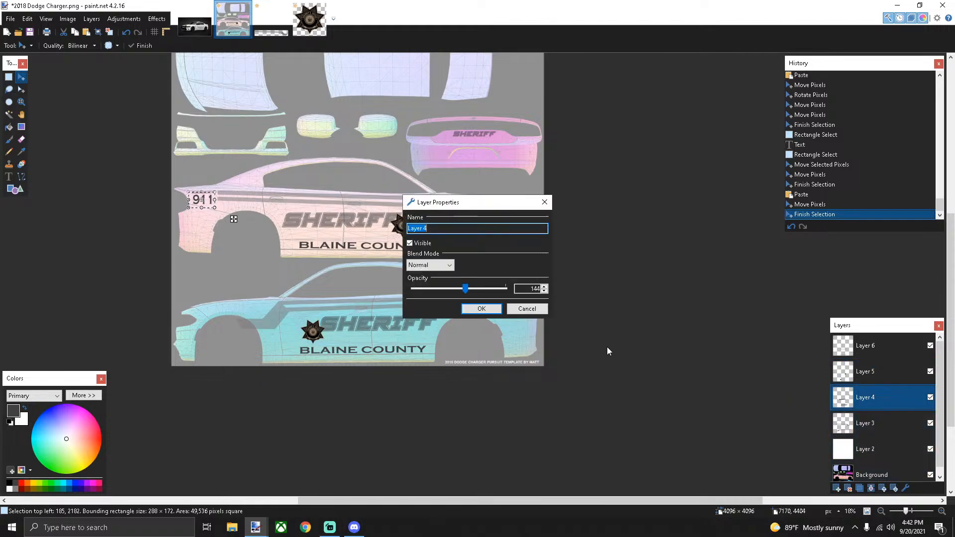
drag(467, 293, 506, 291)
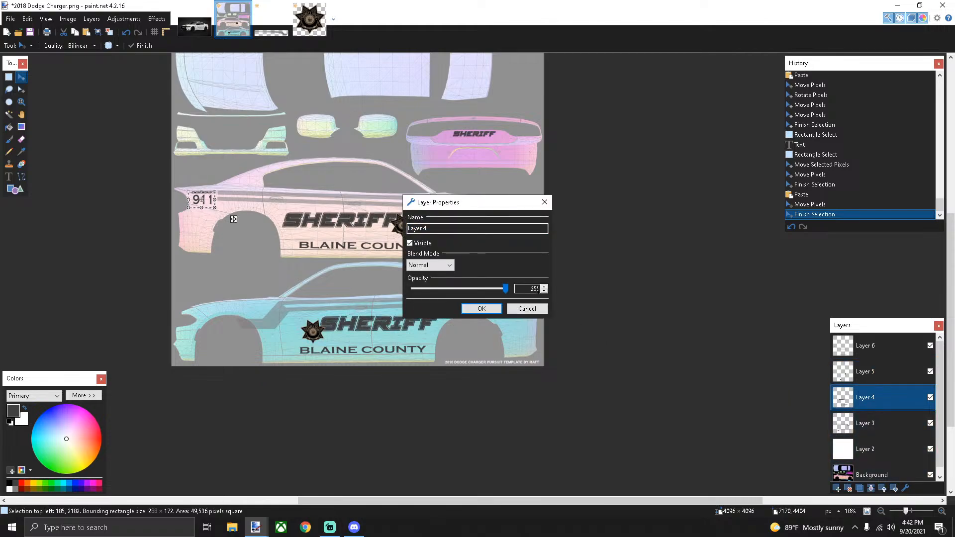
click(482, 309)
Set Layers 3 and 2 to opacity 255, hiding the template
click(891, 424)
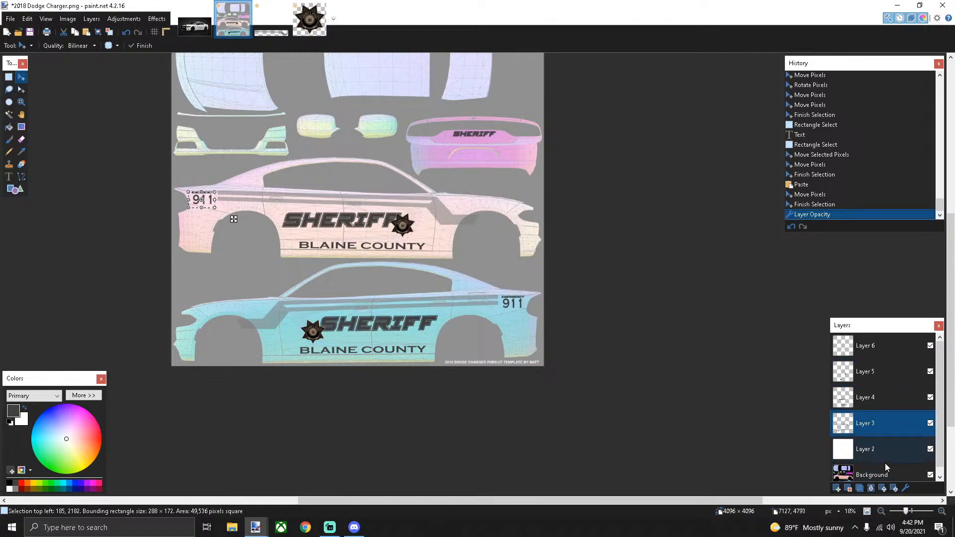
click(906, 488)
drag(465, 292, 506, 291)
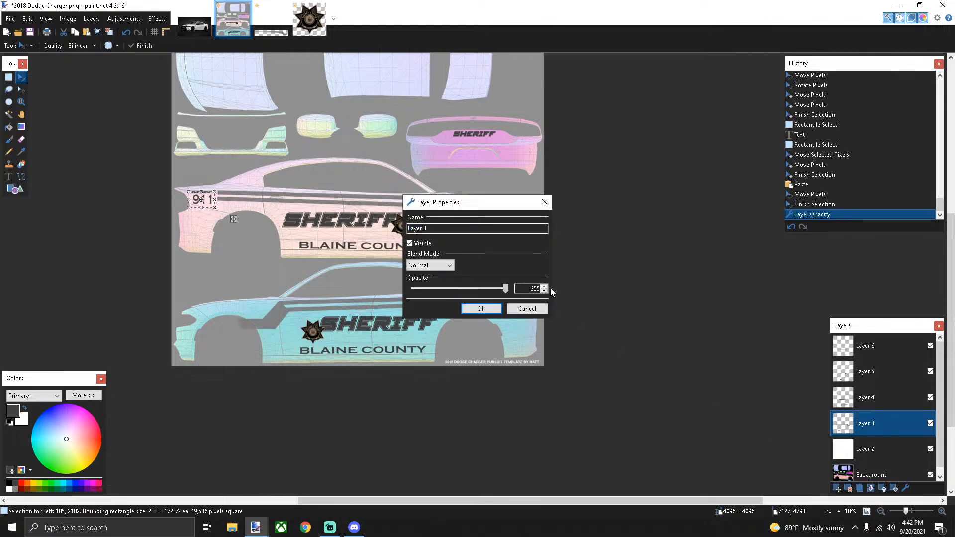
click(482, 309)
click(874, 454)
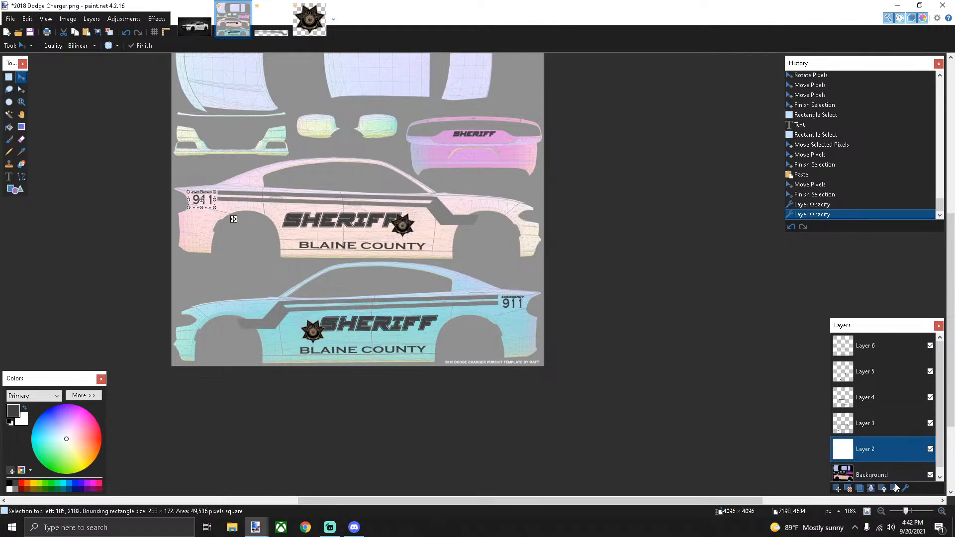
click(905, 489)
click(465, 292)
drag(465, 292, 506, 291)
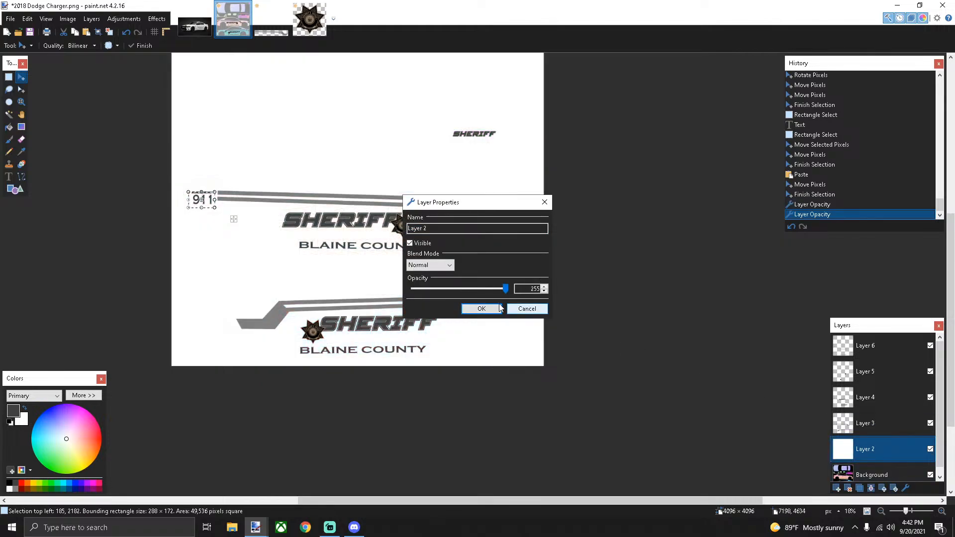
click(481, 309)
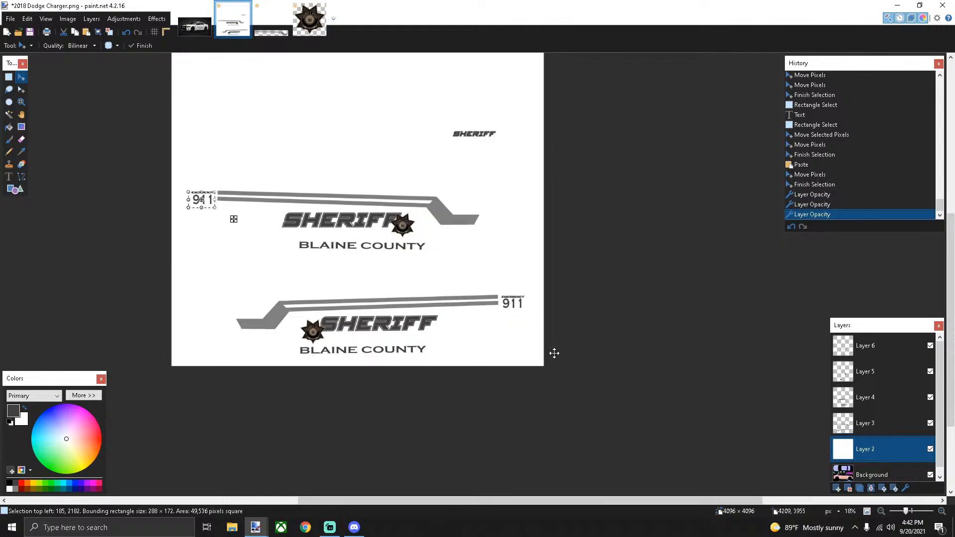
Merge all layers down from Layer 6 into the single Background layer
click(884, 352)
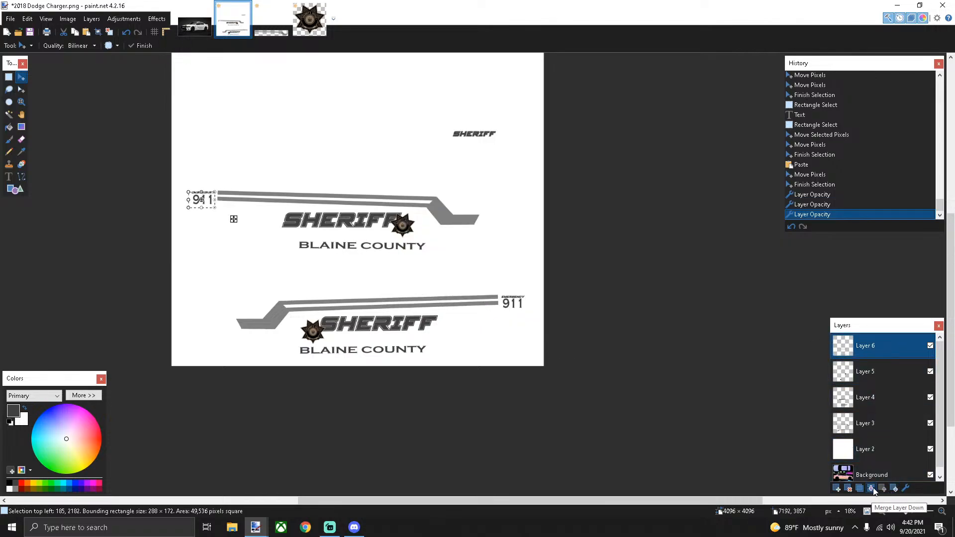
click(872, 489)
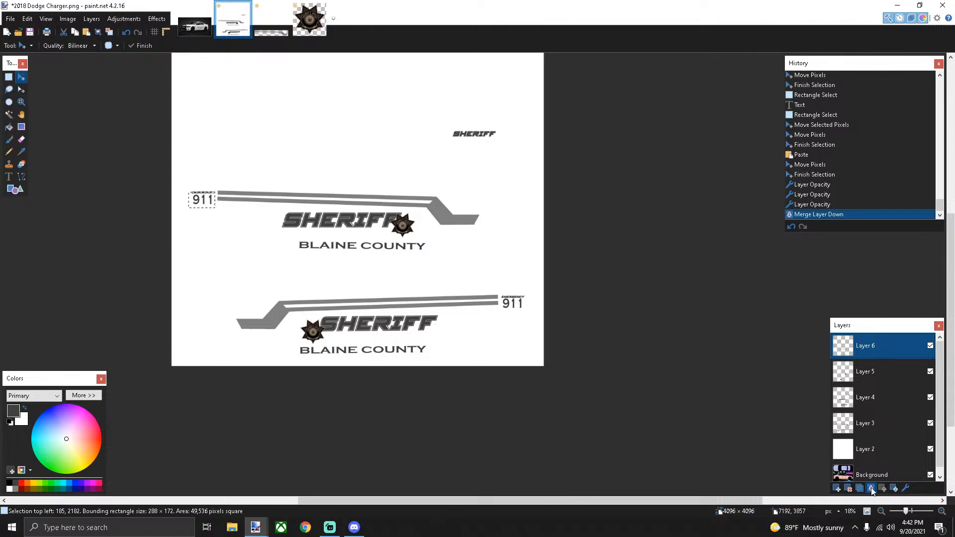
click(871, 490)
click(872, 489)
click(872, 489)
click(872, 489)
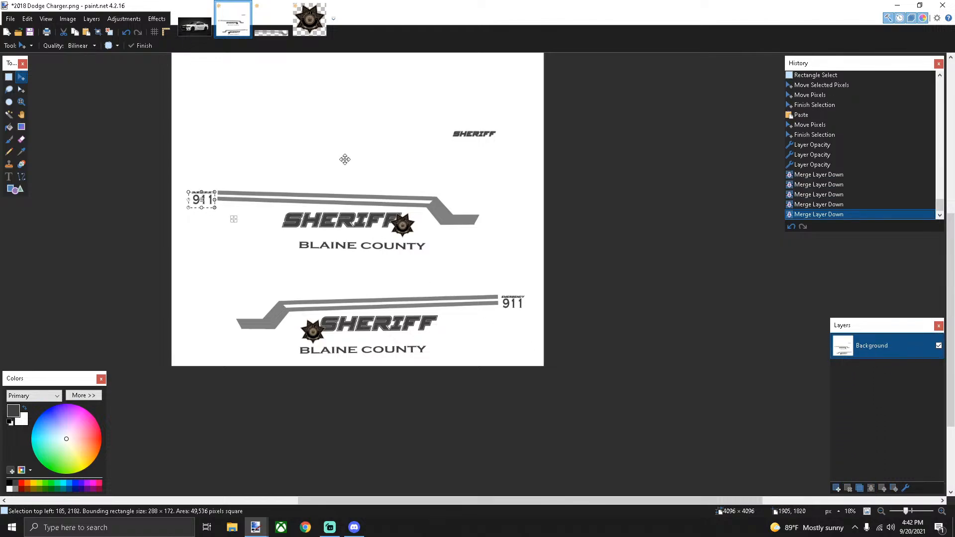
Start Save As and browse to the Desktop folder
click(10, 19)
click(30, 83)
click(35, 112)
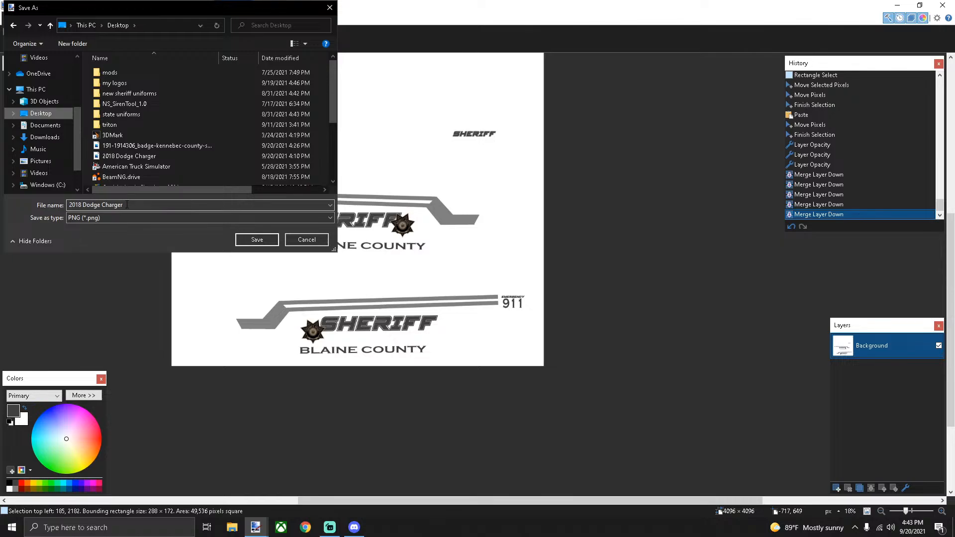
Save the livery to the Desktop as PNG '2018 Dodge Charger LIVERY' and minimize paint.net
double_click(127, 205)
click(138, 205)
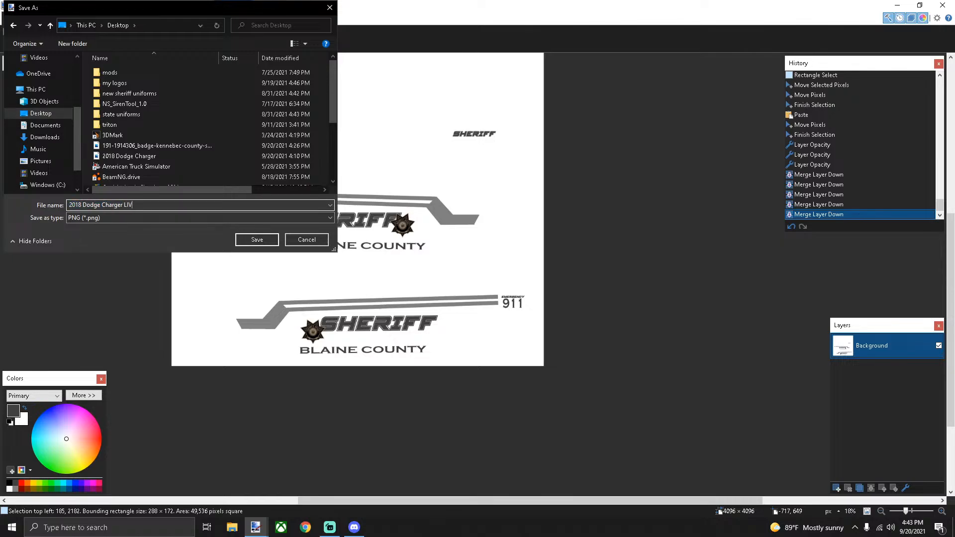
key(Return)
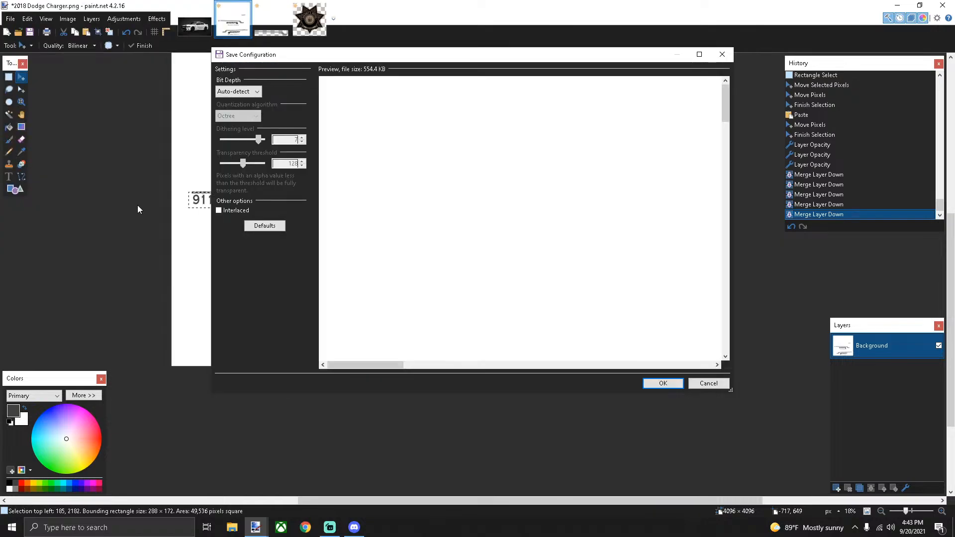
key(Return)
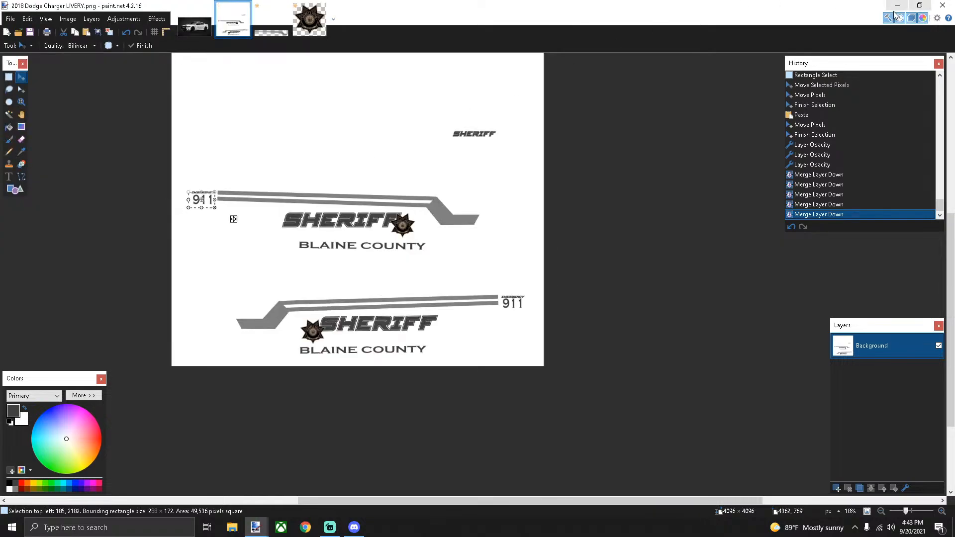
click(897, 6)
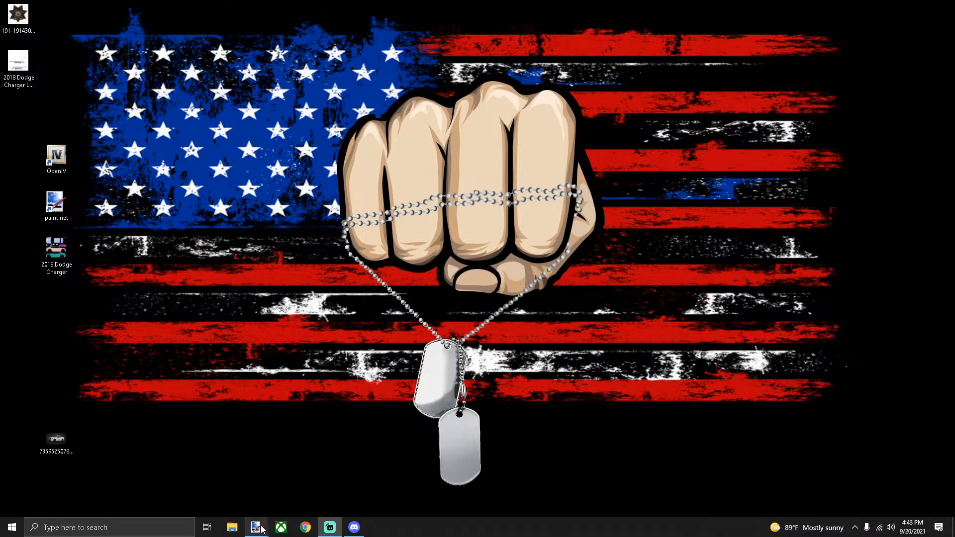
Bring the 2018 Dodge Charger LIVERY paint.net window back from the taskbar
mouse_move(262, 529)
click(189, 489)
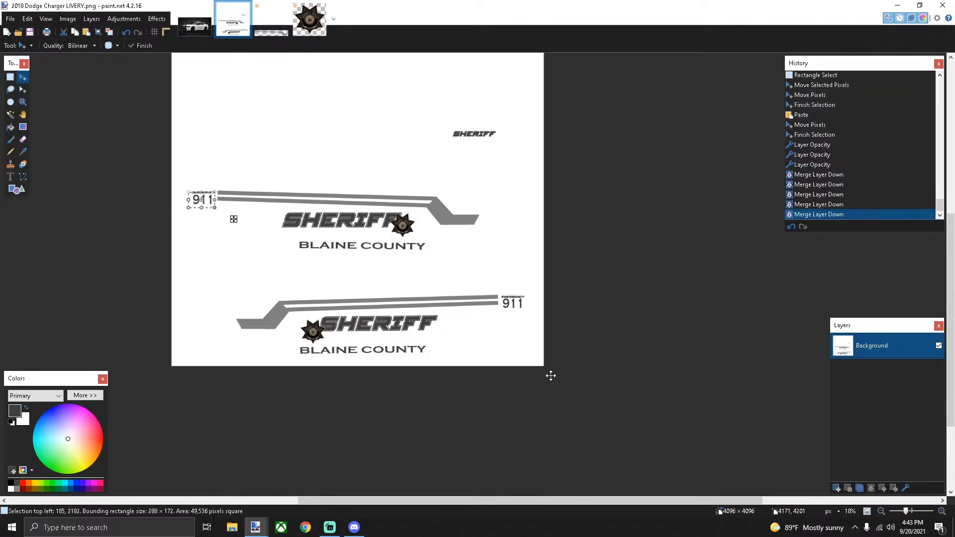
Resize the Sheriff livery image to 2048×2048 with aspect ratio kept
click(68, 20)
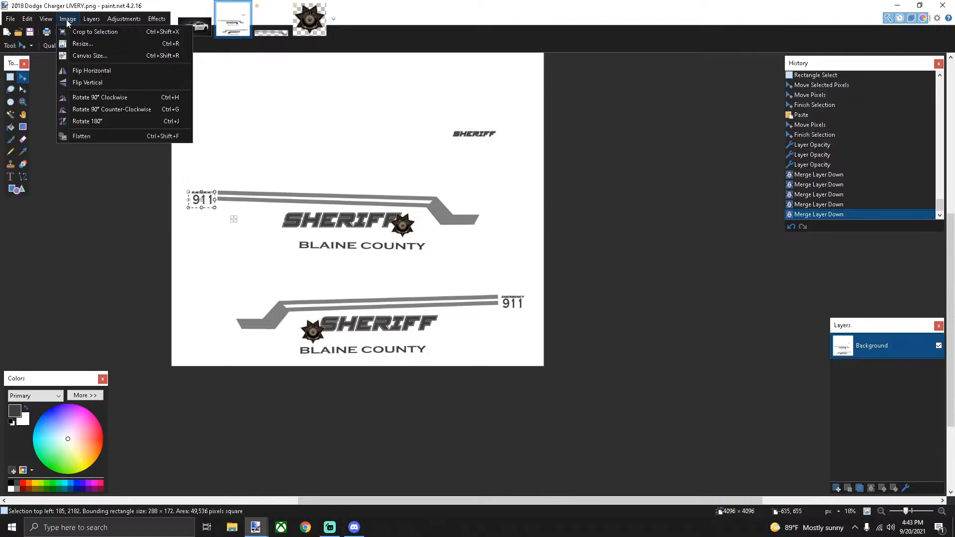
click(86, 47)
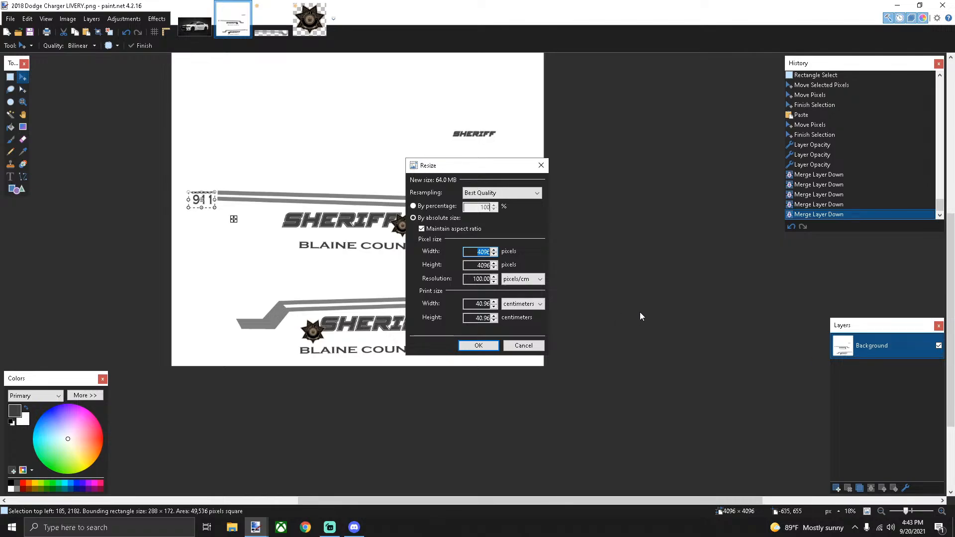
text(2048)
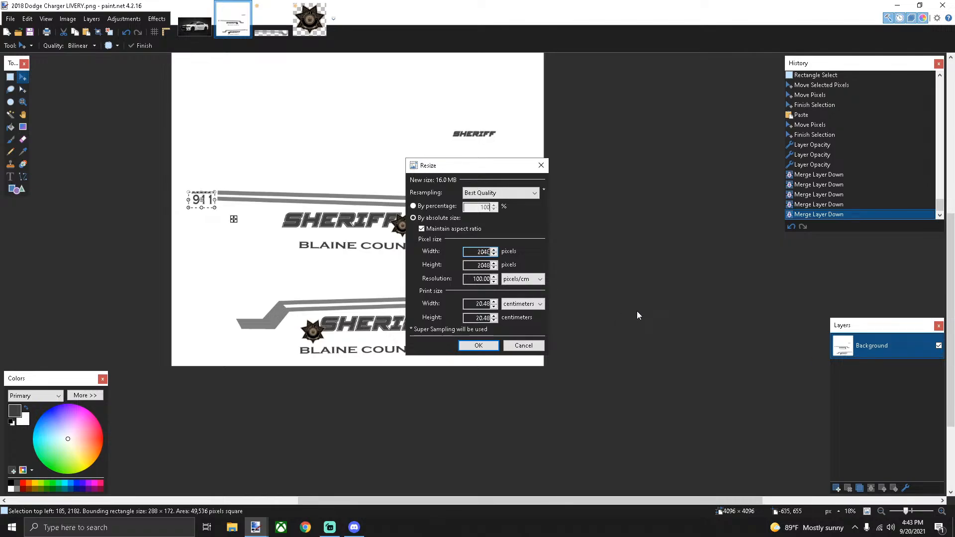
click(483, 343)
Save the resized livery and minimize paint.net
scroll(356, 274, down, 1)
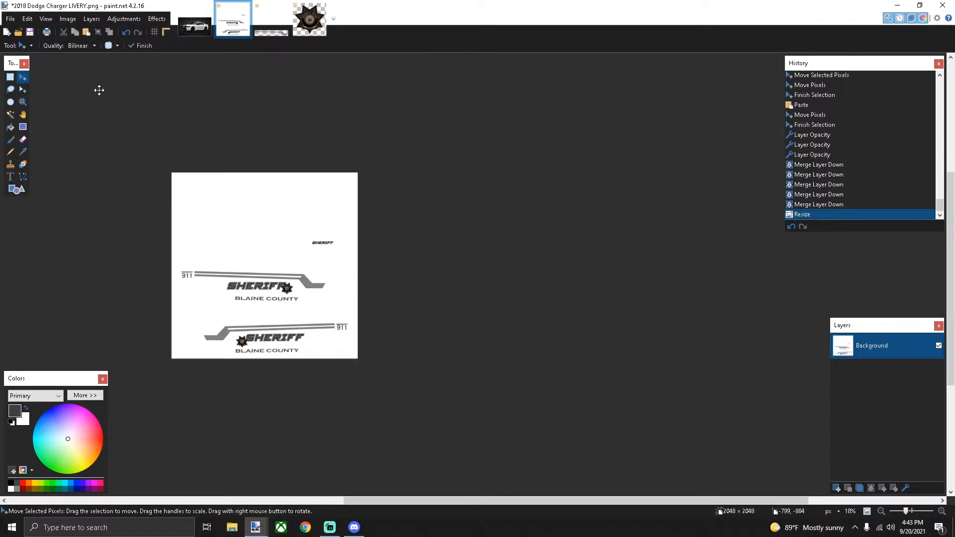
click(33, 35)
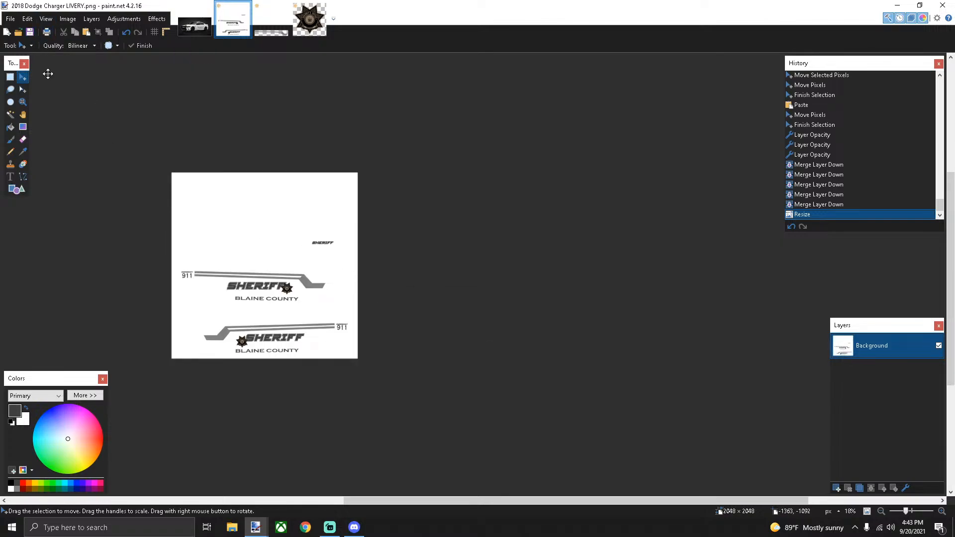
click(899, 7)
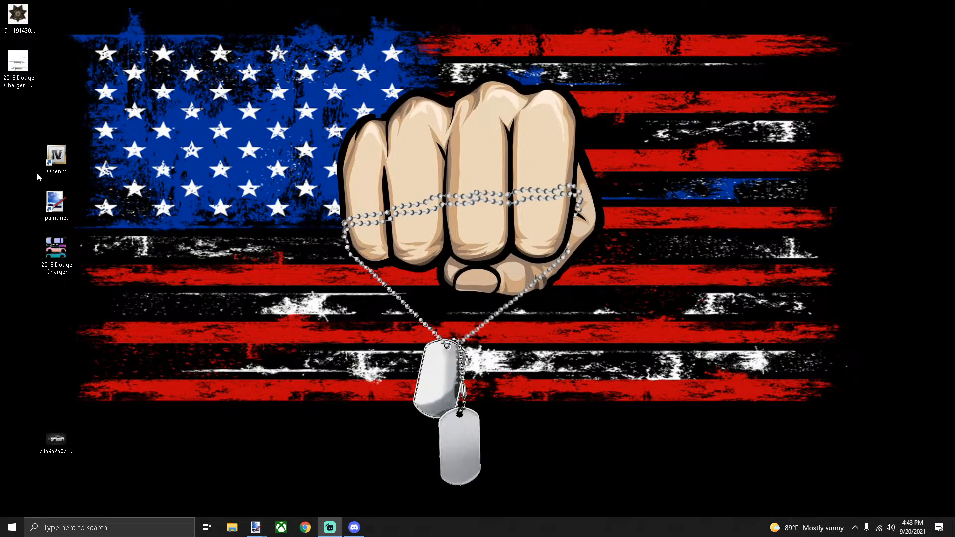
Launch OpenIV for GTA V on Windows and enable Edit mode
double_click(59, 159)
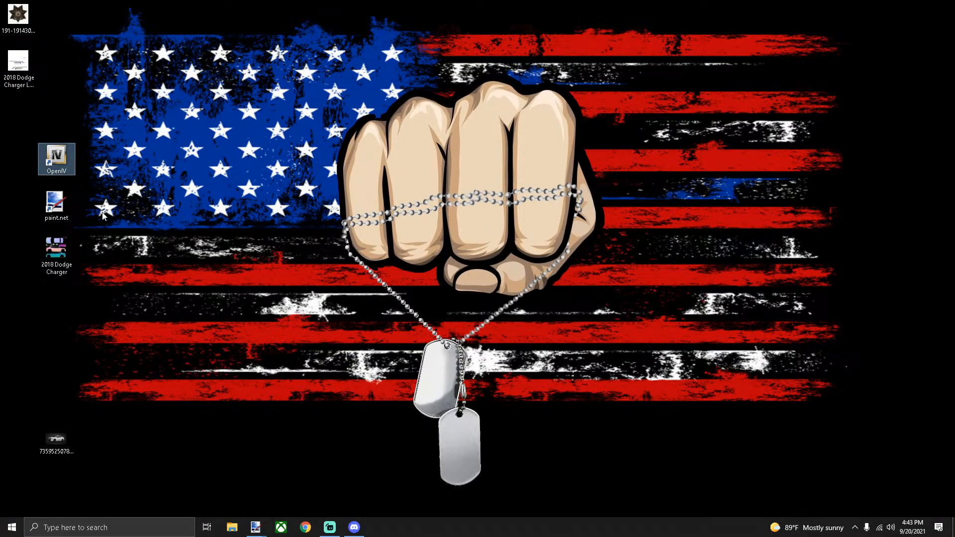
click(427, 279)
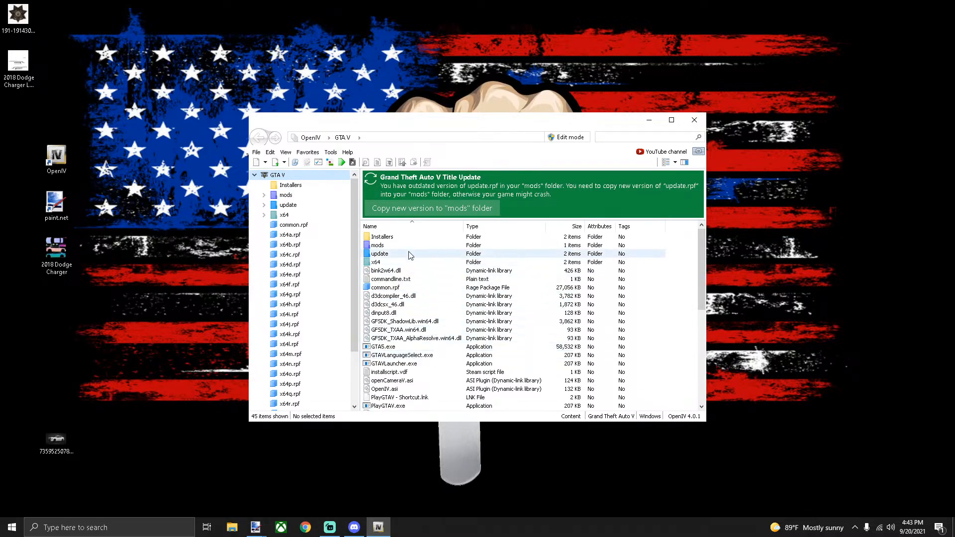
click(570, 138)
click(510, 297)
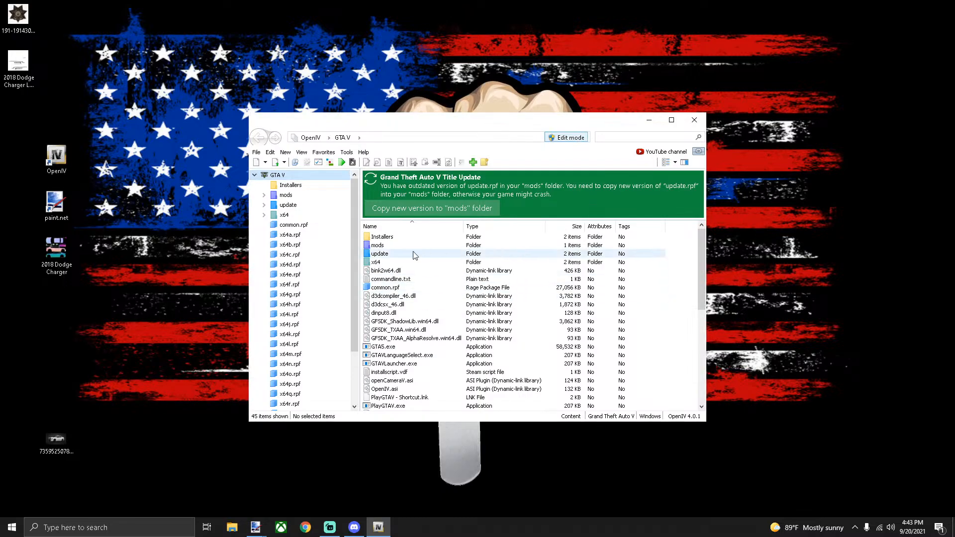
Browse to mods > update > x64 > dlcpacks > FivePD > Emergency Vehicles > pd_lib2 > stream
double_click(397, 246)
double_click(380, 237)
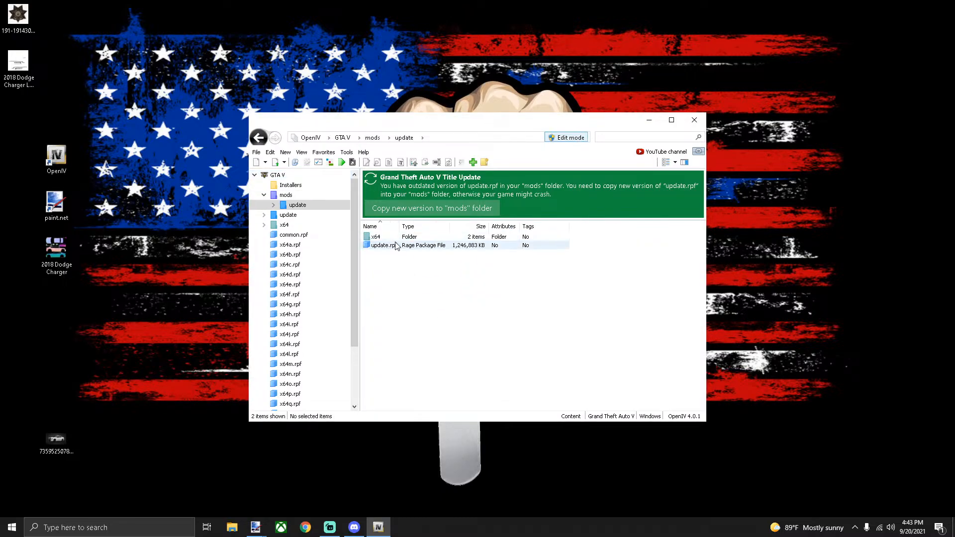
double_click(383, 237)
double_click(382, 246)
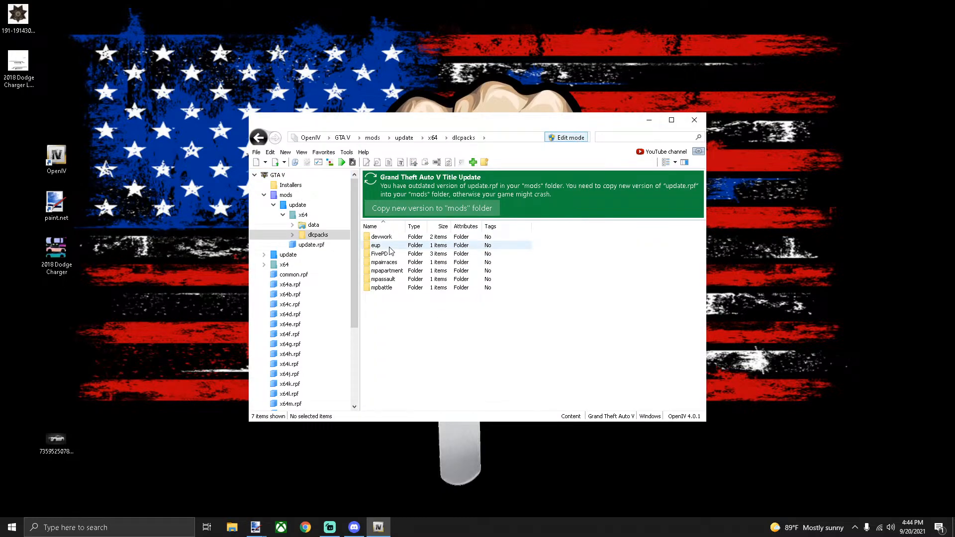
double_click(390, 253)
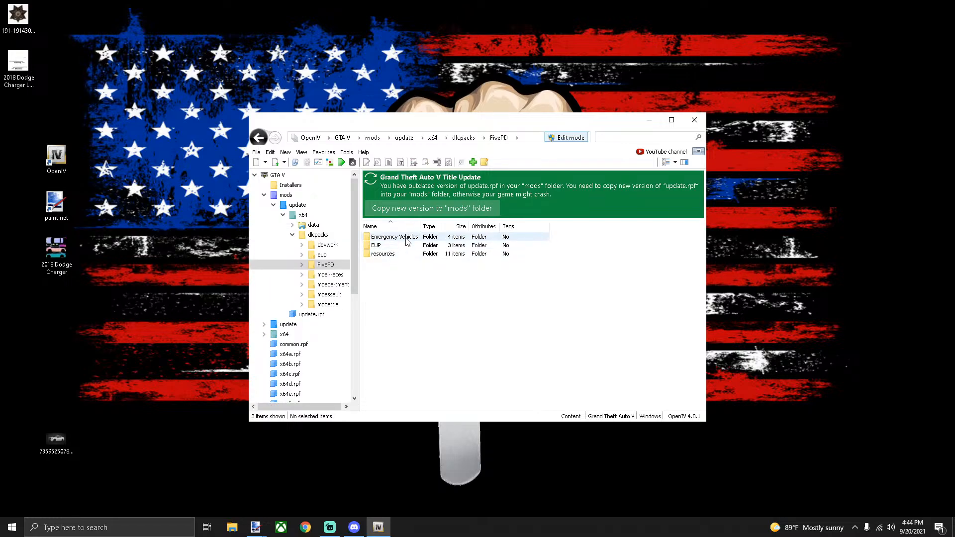
double_click(391, 238)
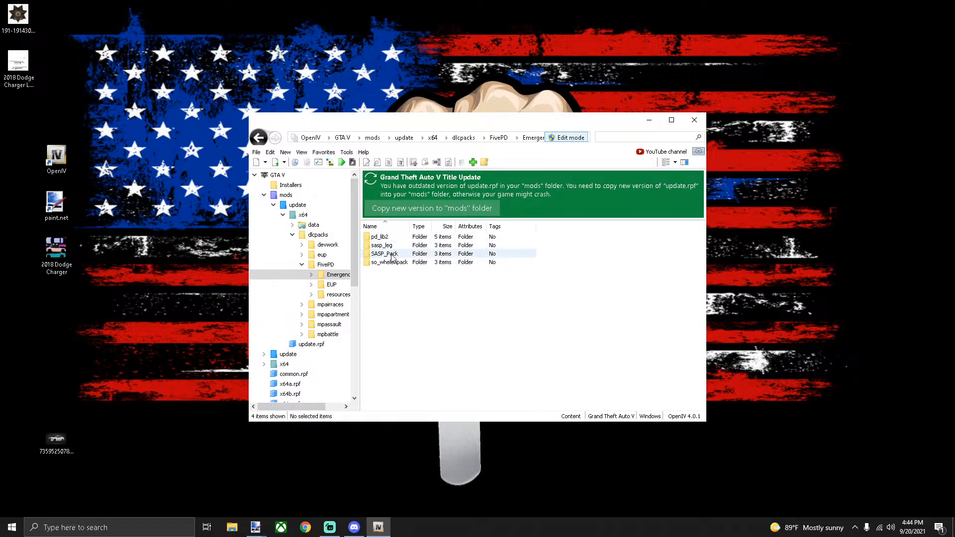
double_click(391, 238)
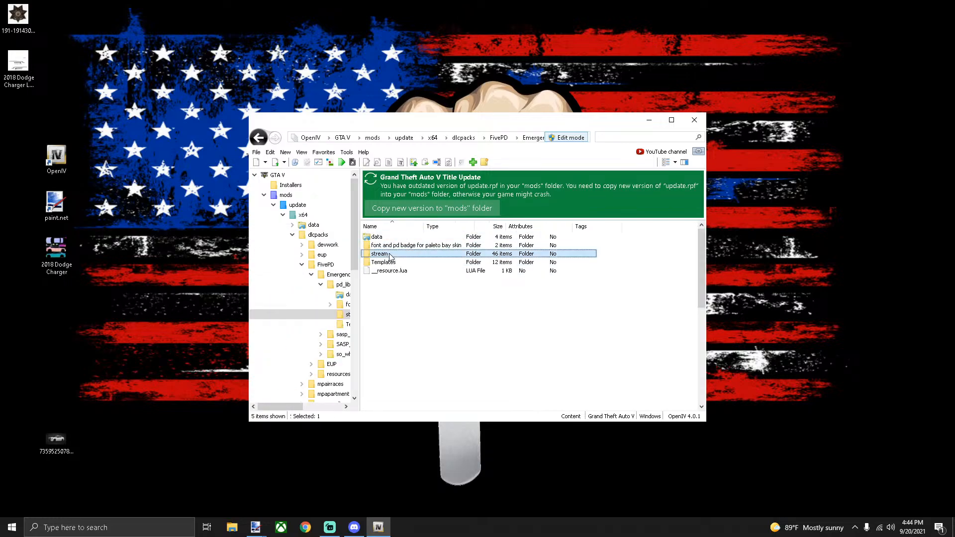
double_click(391, 255)
Back up lib18charger.ytd to the desktop and open it in the Texture editor
scroll(398, 279, down, 8)
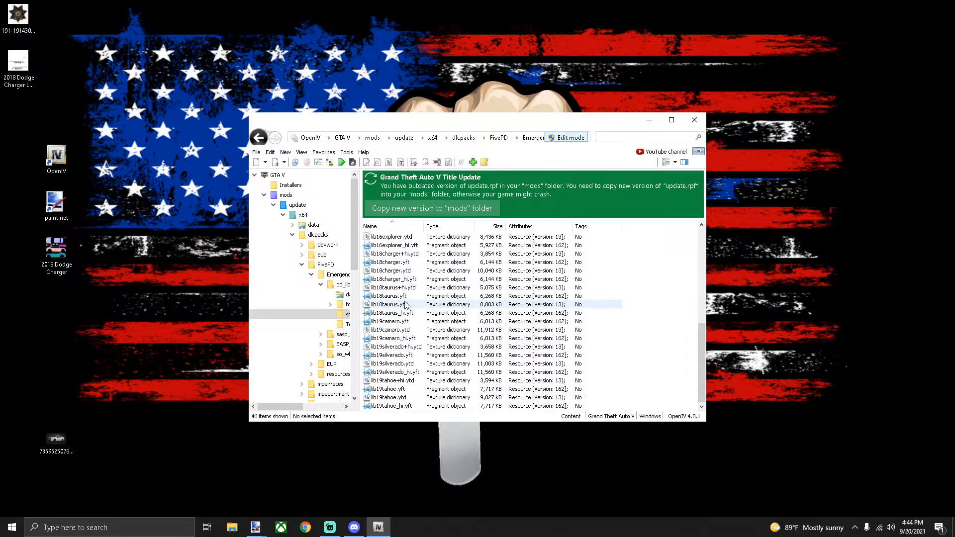
drag(393, 270, 829, 327)
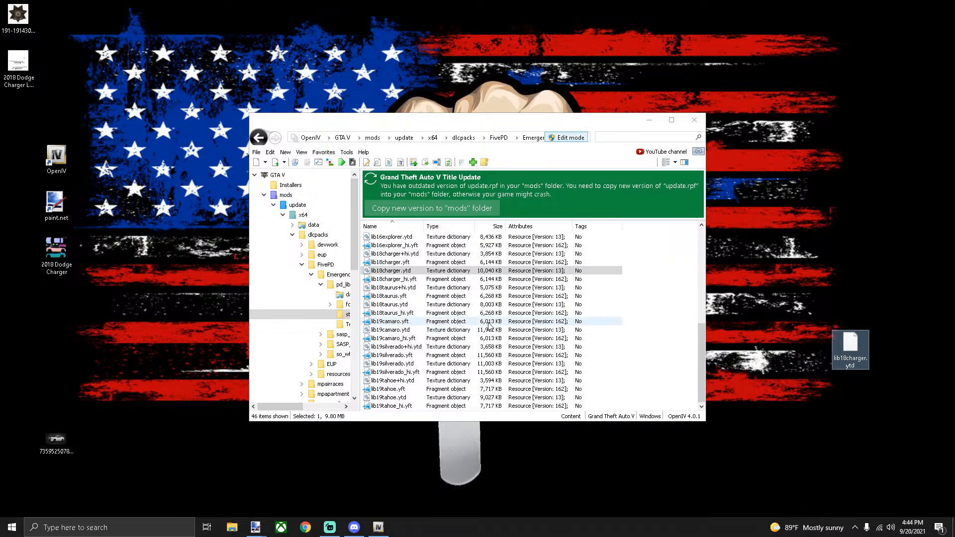
double_click(415, 271)
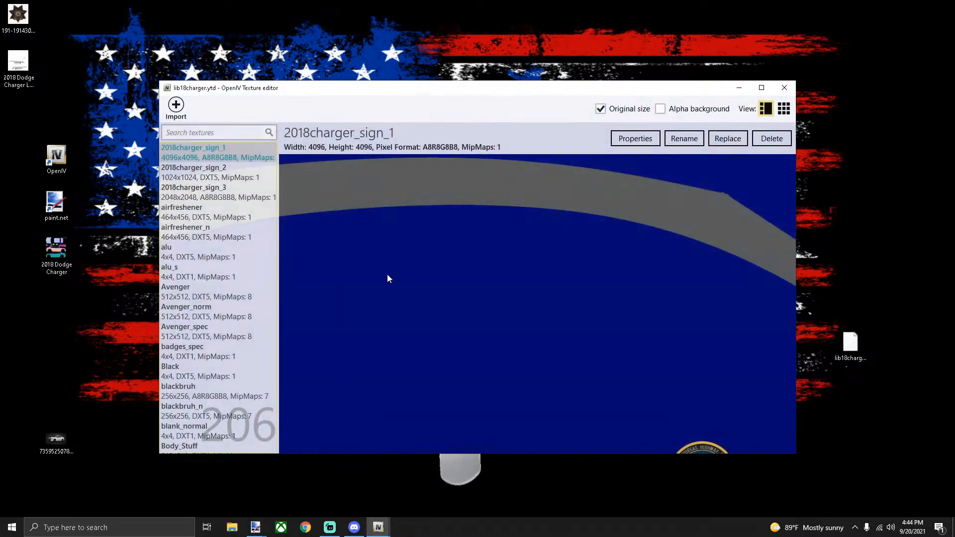
Browse through the texture list of lib18charger.ytd
scroll(225, 255, down, 1)
scroll(225, 254, down, 10)
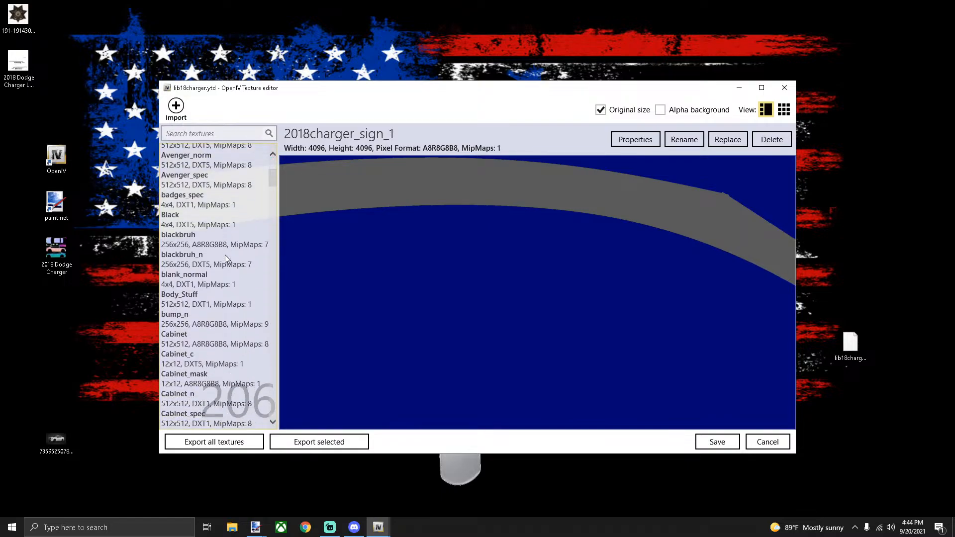
scroll(225, 256, down, 10)
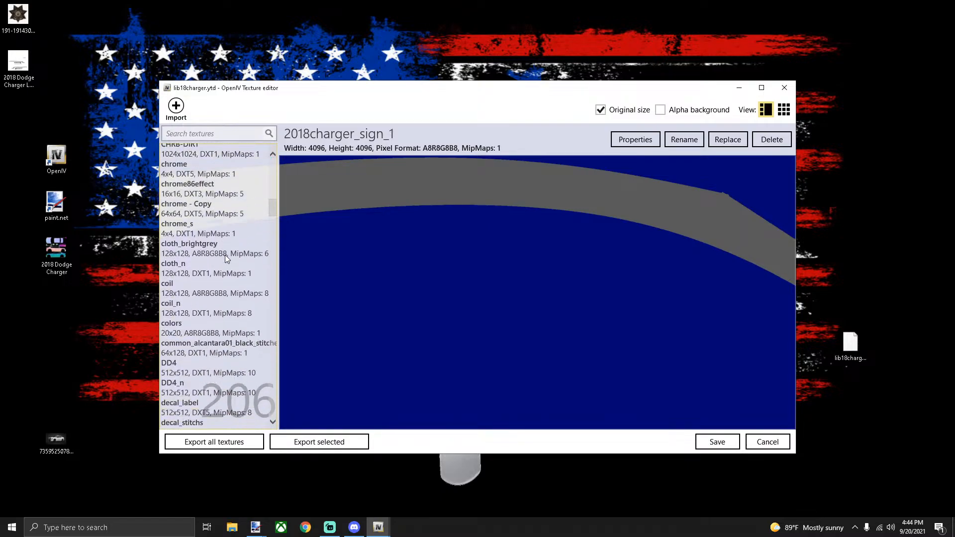
scroll(225, 255, down, 8)
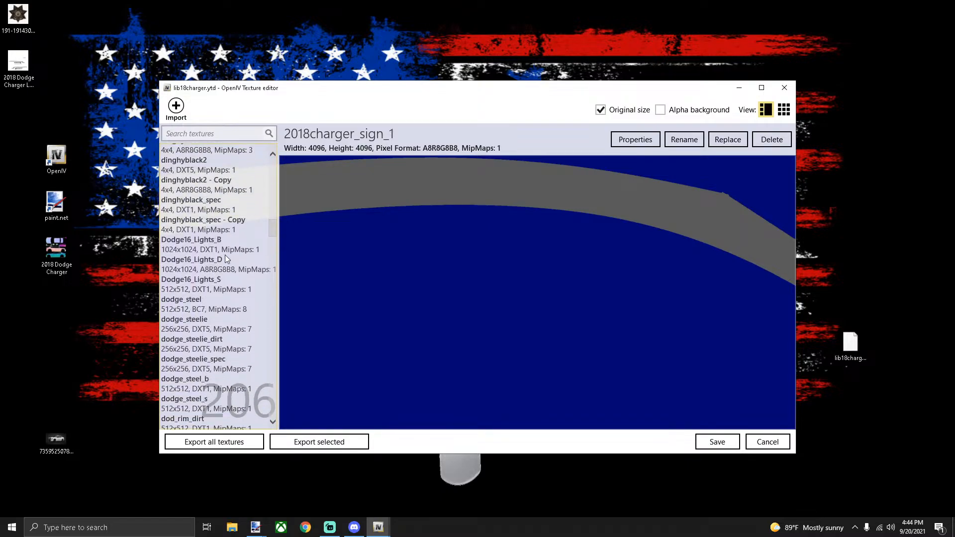
scroll(225, 255, down, 8)
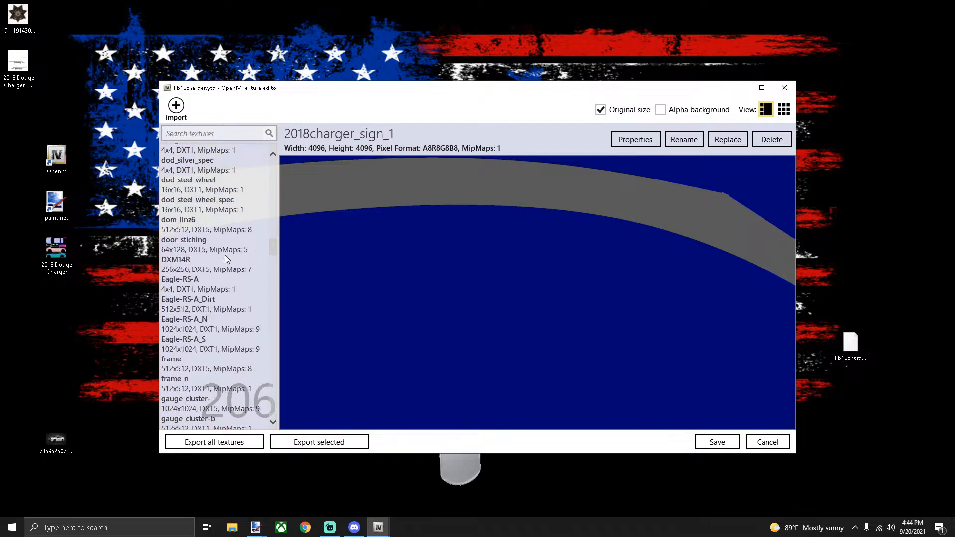
scroll(225, 255, down, 10)
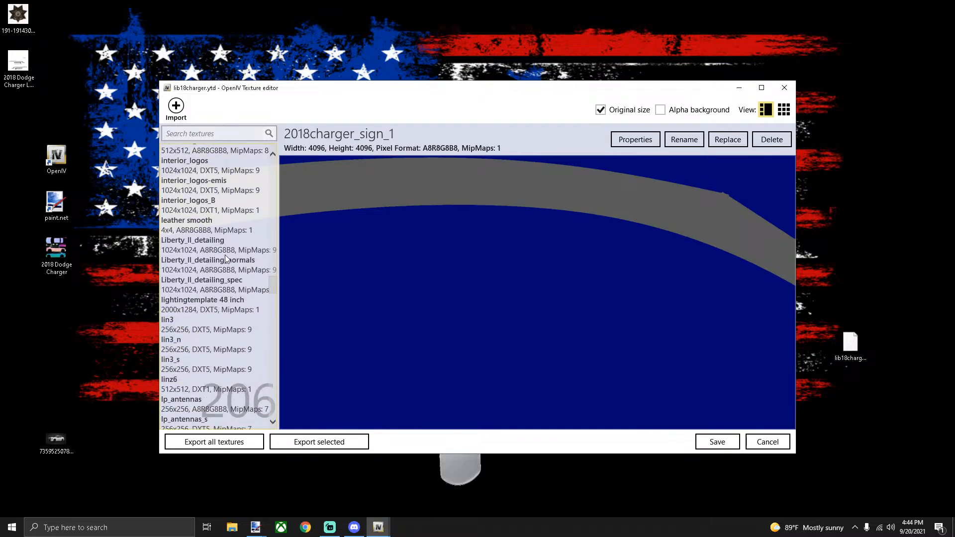
scroll(225, 254, down, 3)
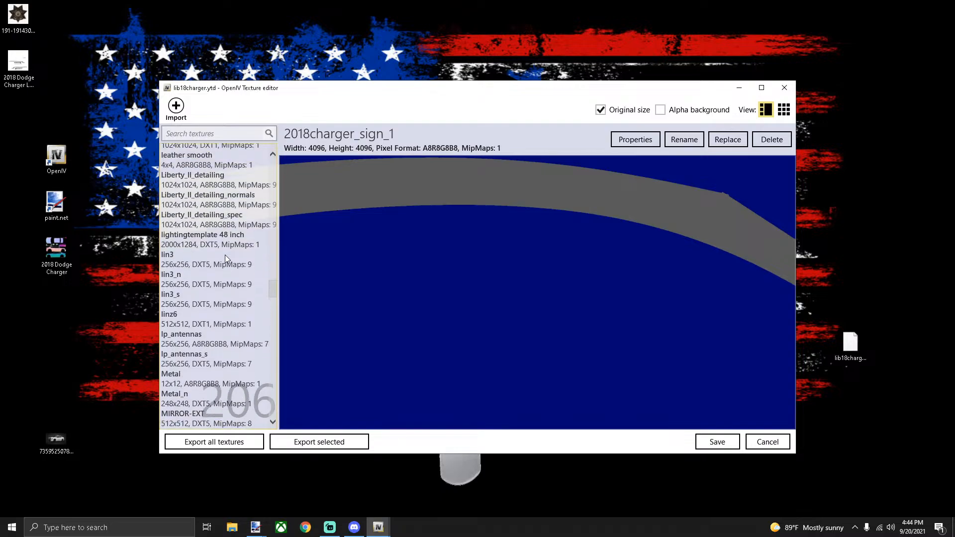
scroll(225, 255, up, 8)
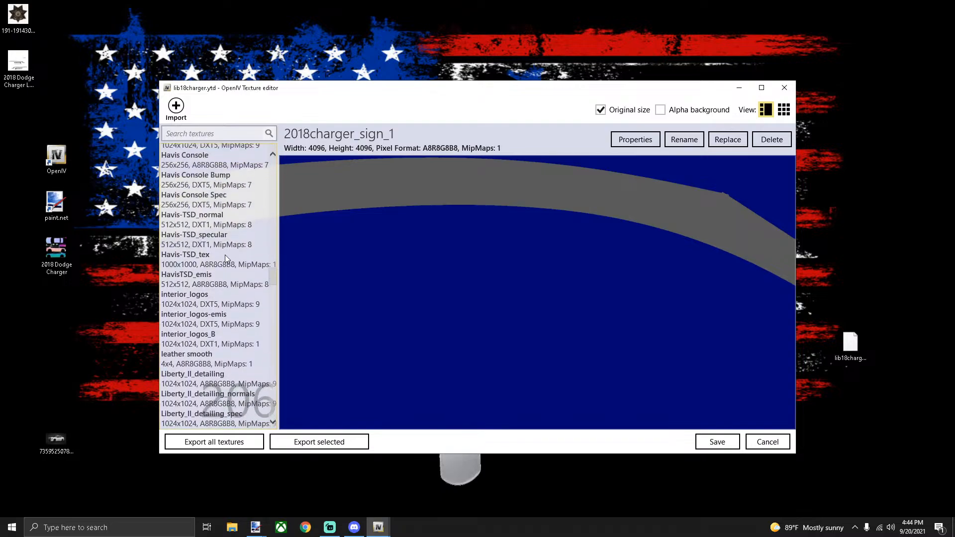
scroll(225, 254, up, 10)
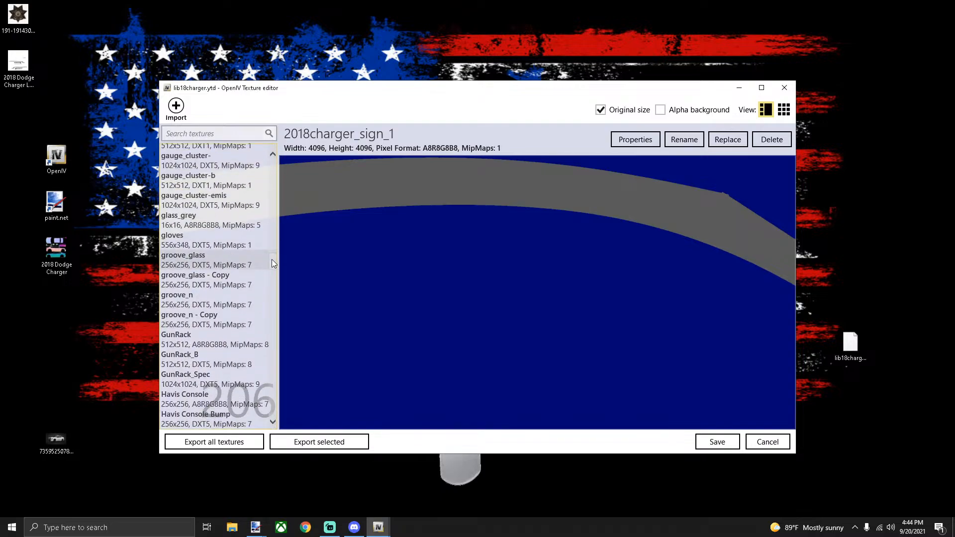
drag(273, 263, 273, 198)
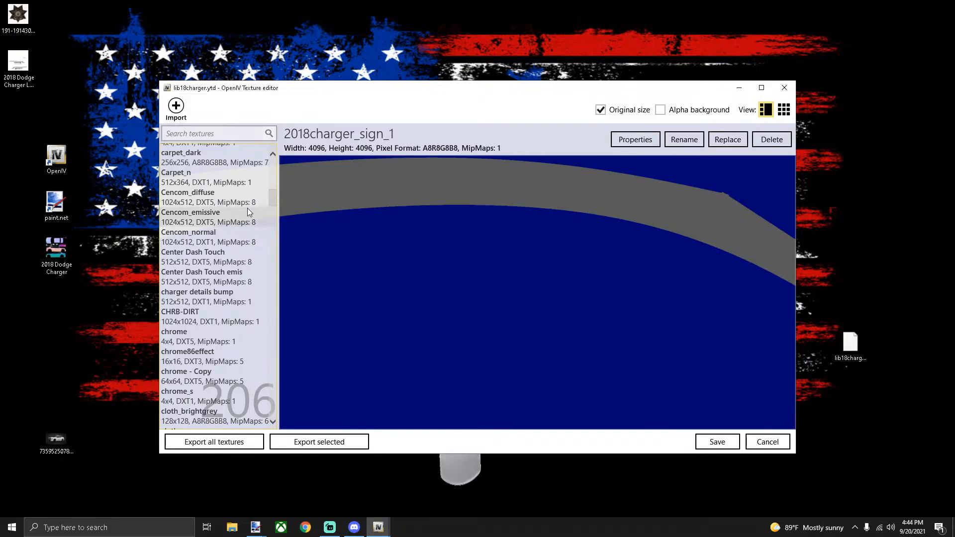
scroll(247, 210, up, 1)
scroll(247, 210, down, 1)
scroll(247, 208, up, 3)
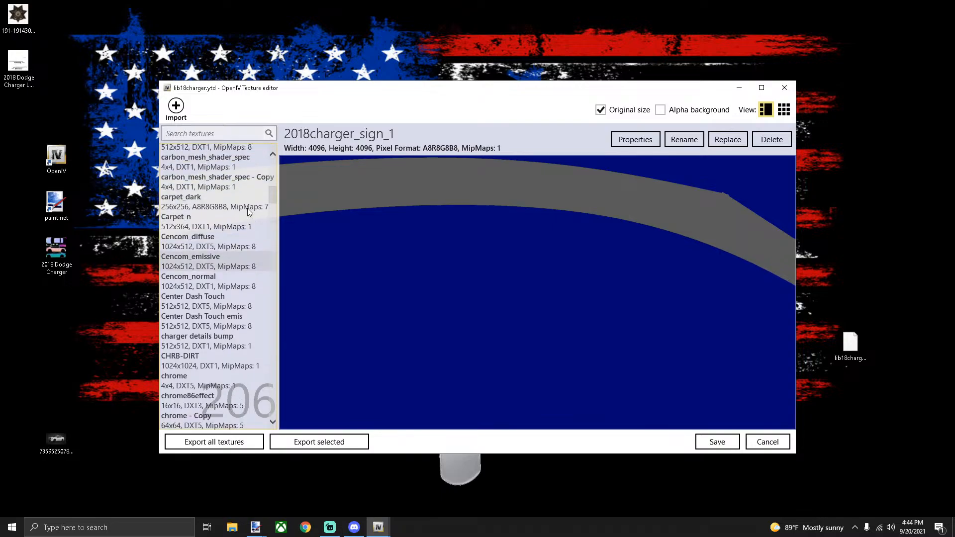
scroll(246, 208, up, 8)
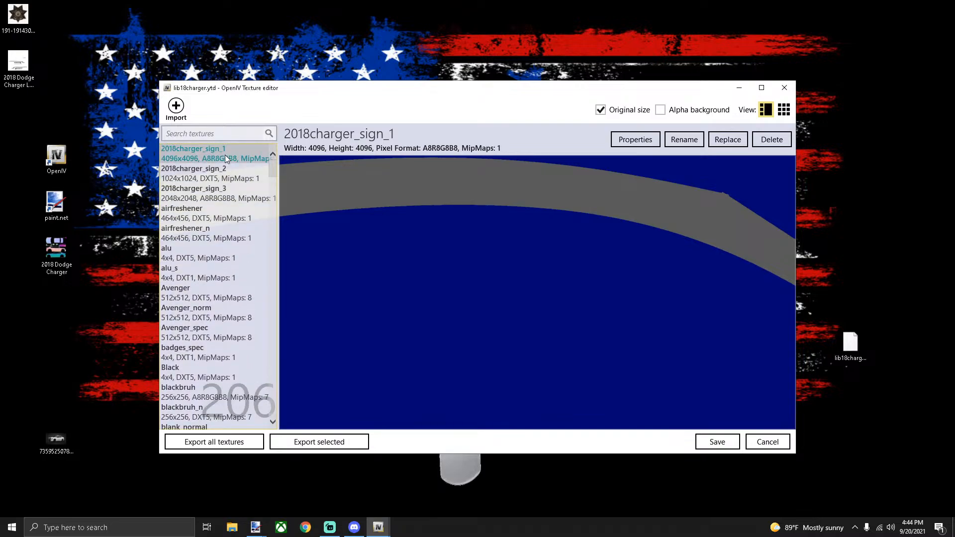
Preview sign_2 and sign_3, then pick 2018charger_sign_1, inspect its lettering, and choose Replace
click(226, 174)
click(223, 193)
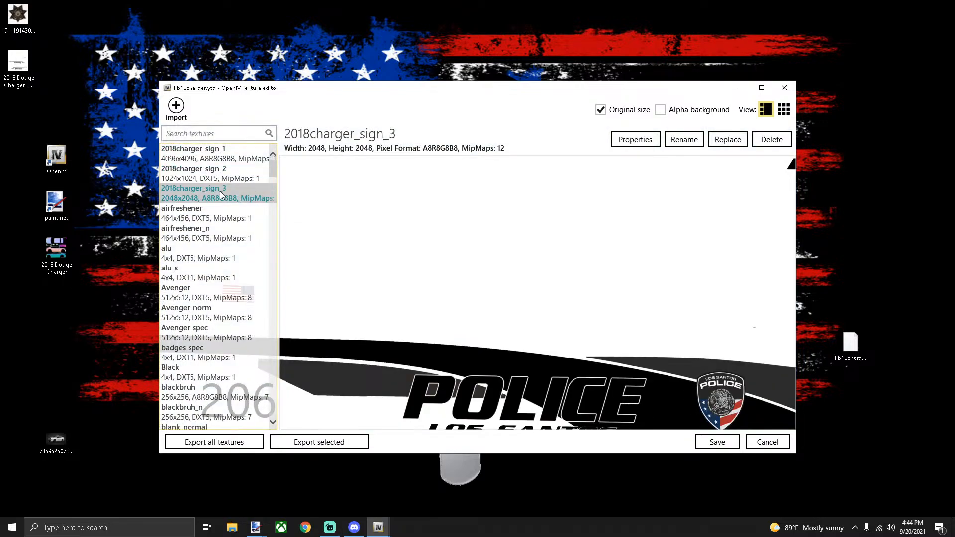
click(219, 154)
drag(419, 231, 672, 166)
drag(587, 368, 502, 156)
drag(612, 324, 416, 344)
drag(643, 229, 473, 250)
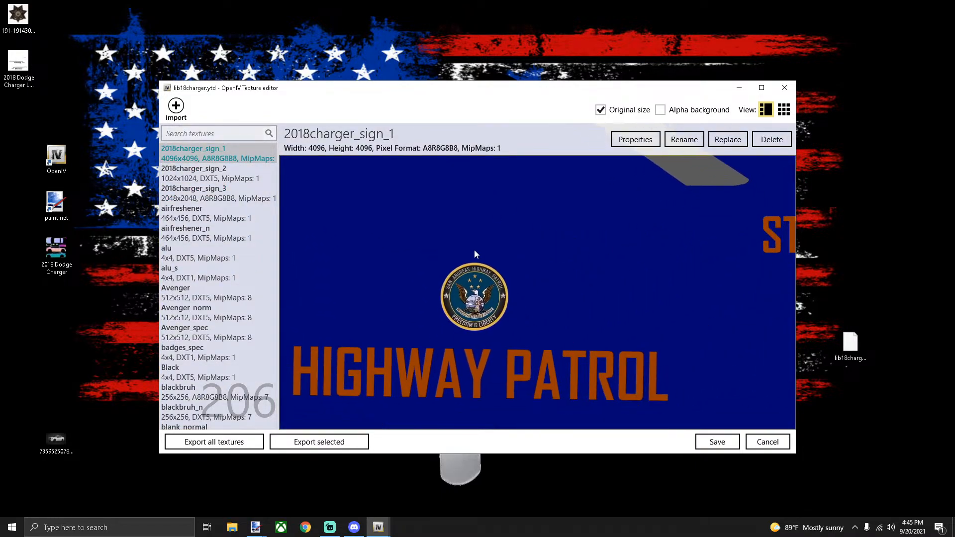
drag(353, 247, 485, 340)
click(727, 140)
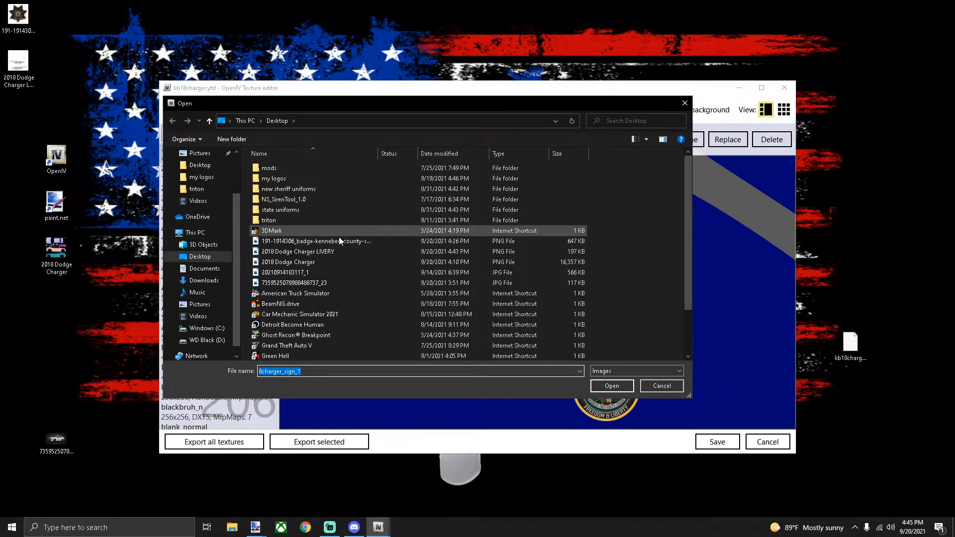
Load the '2018 Dodge Charger LIVERY' image from the Desktop into 2018charger_sign_1
click(208, 257)
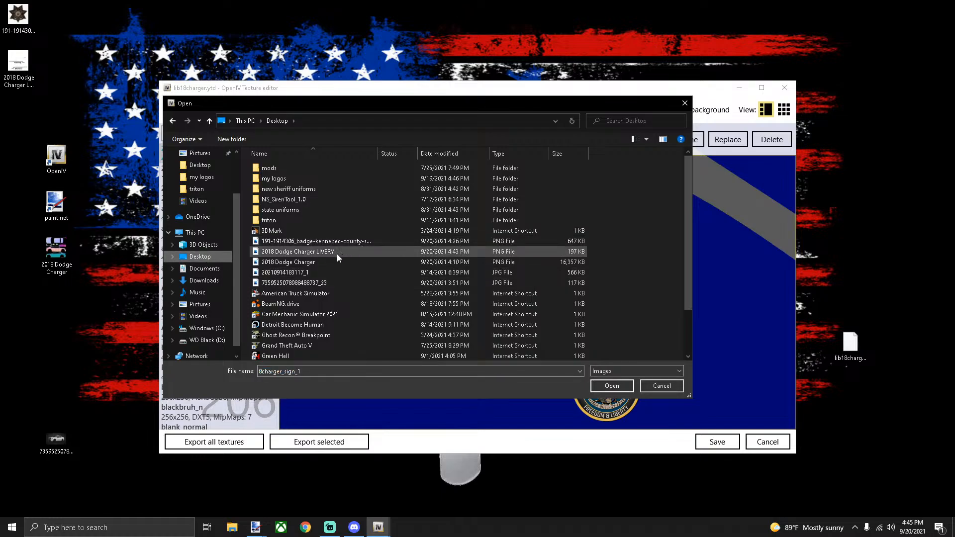
click(323, 254)
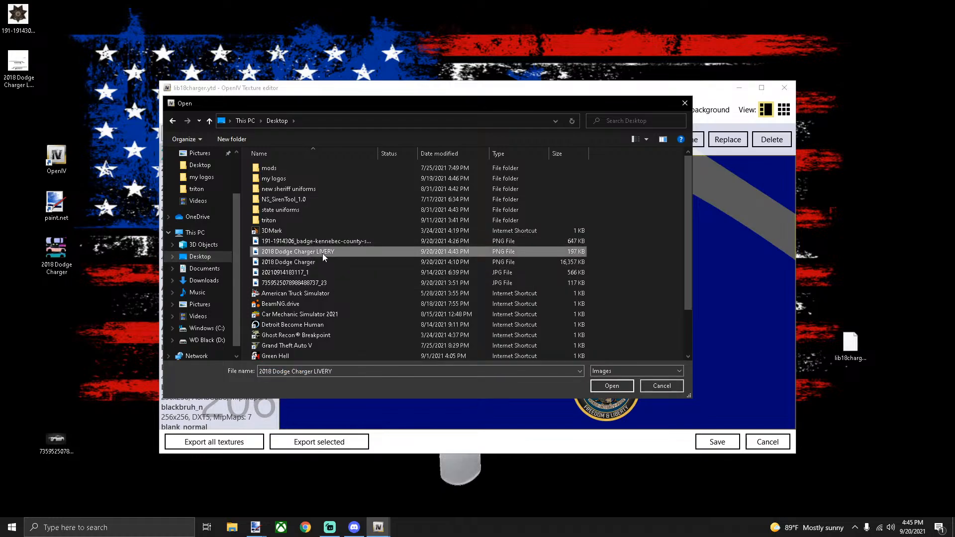
click(612, 387)
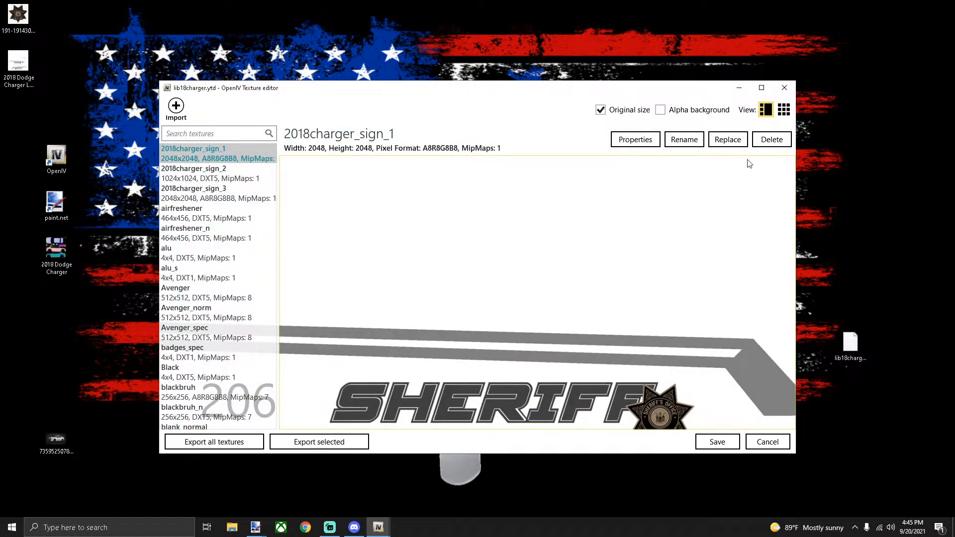
Keep 2018charger_sign_1 at A8R8G8B8, set 10 mipmap levels, and save the dictionary
click(637, 139)
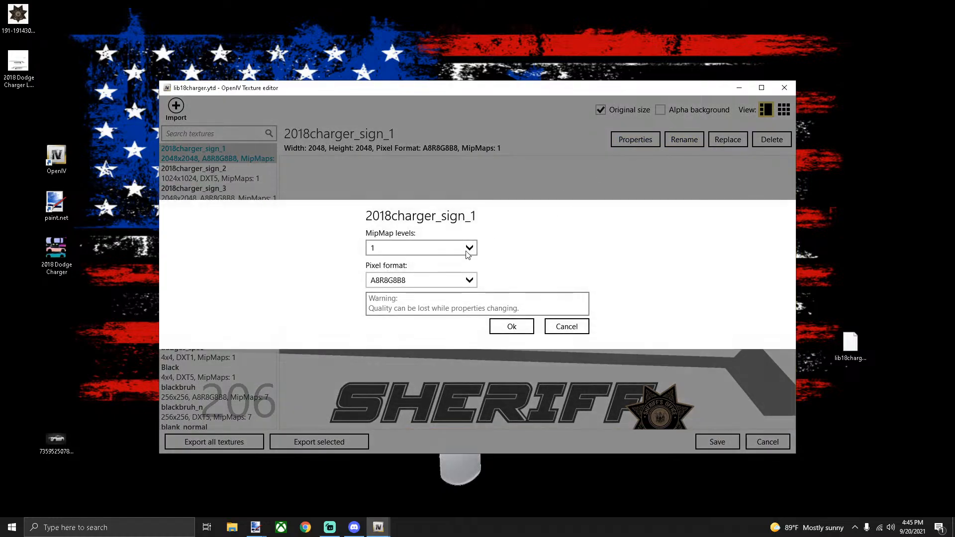
click(413, 281)
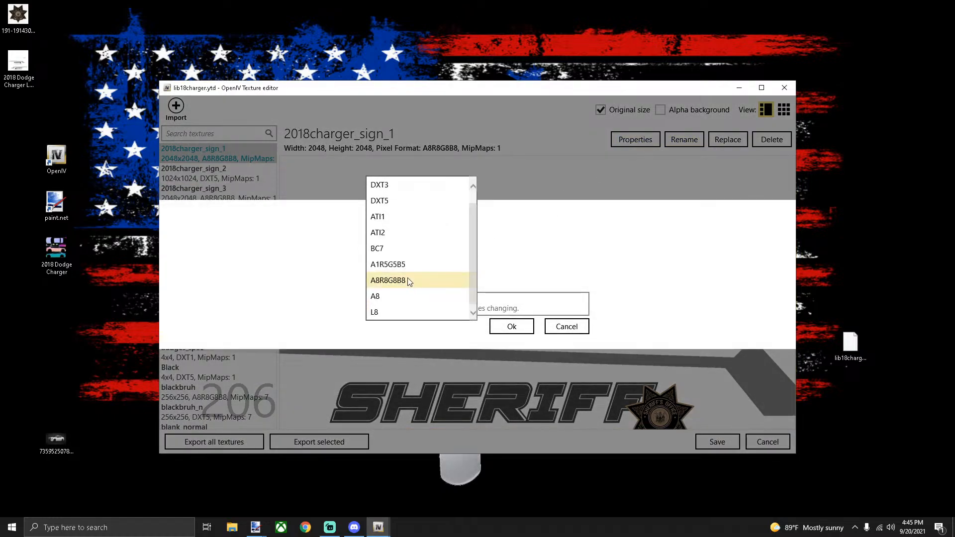
scroll(416, 269, up, 1)
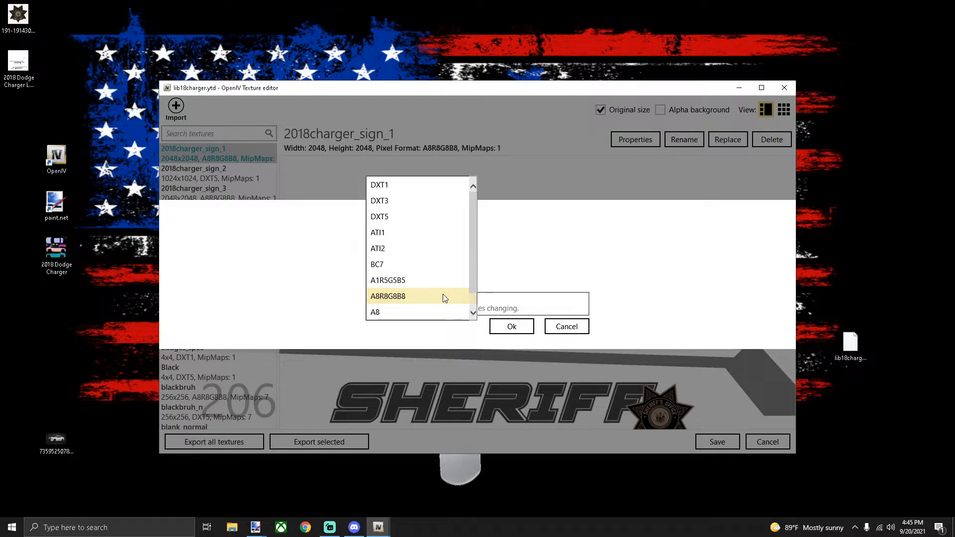
click(419, 299)
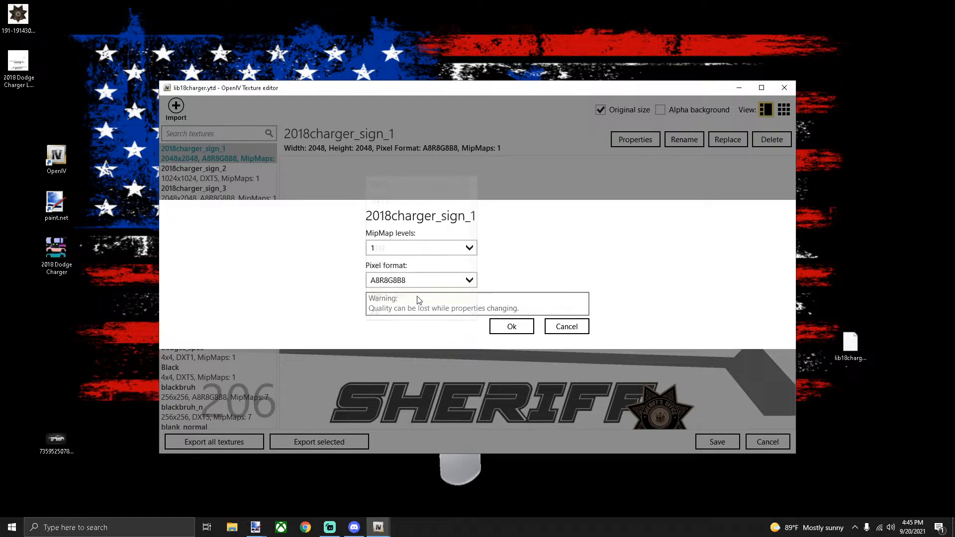
click(434, 250)
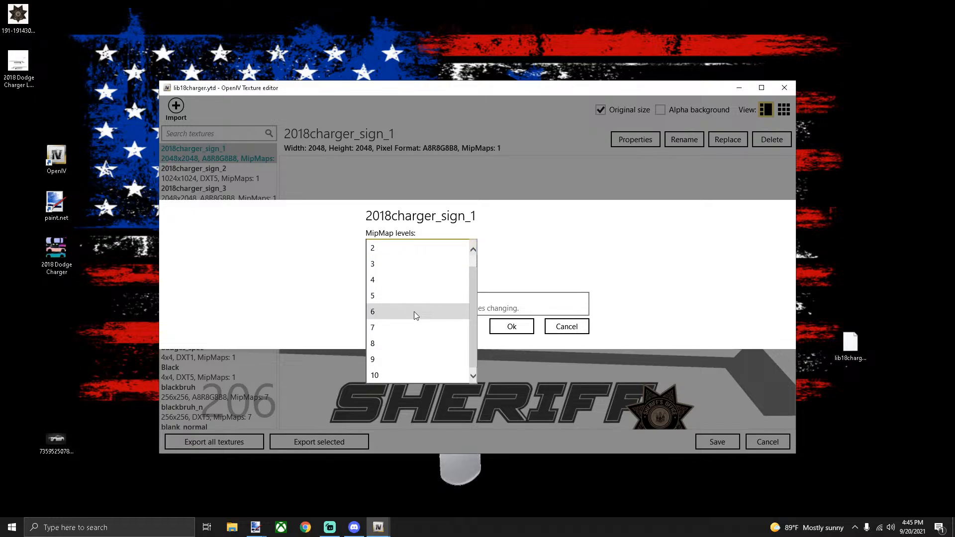
click(394, 374)
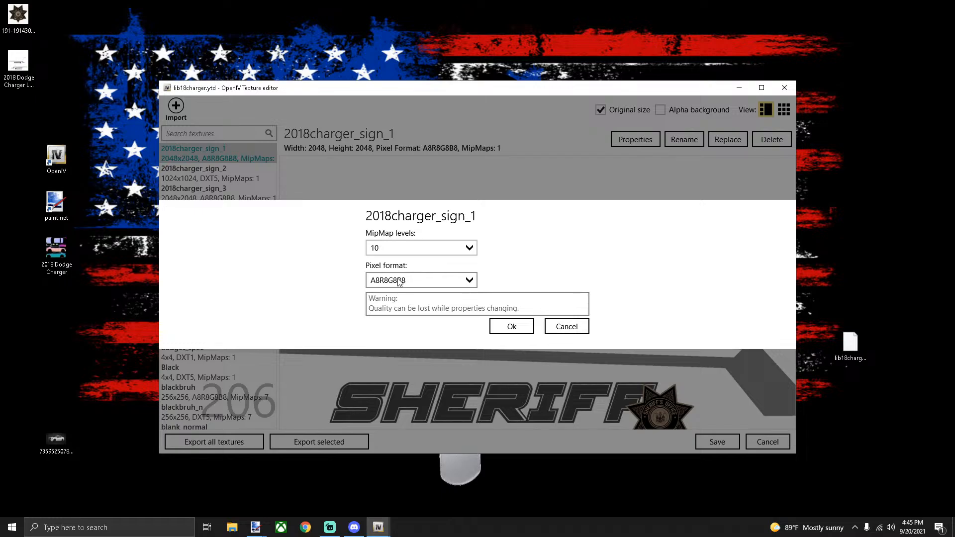
click(509, 329)
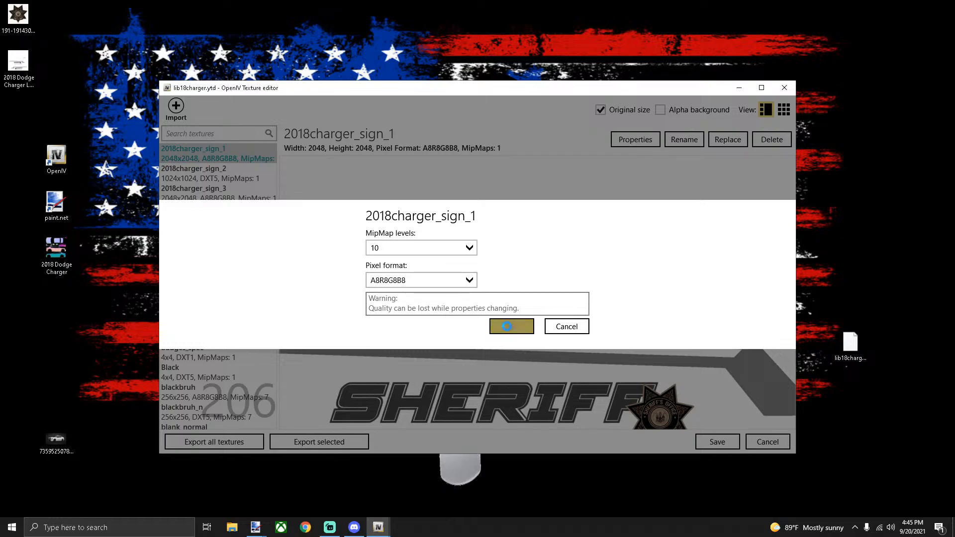
click(709, 440)
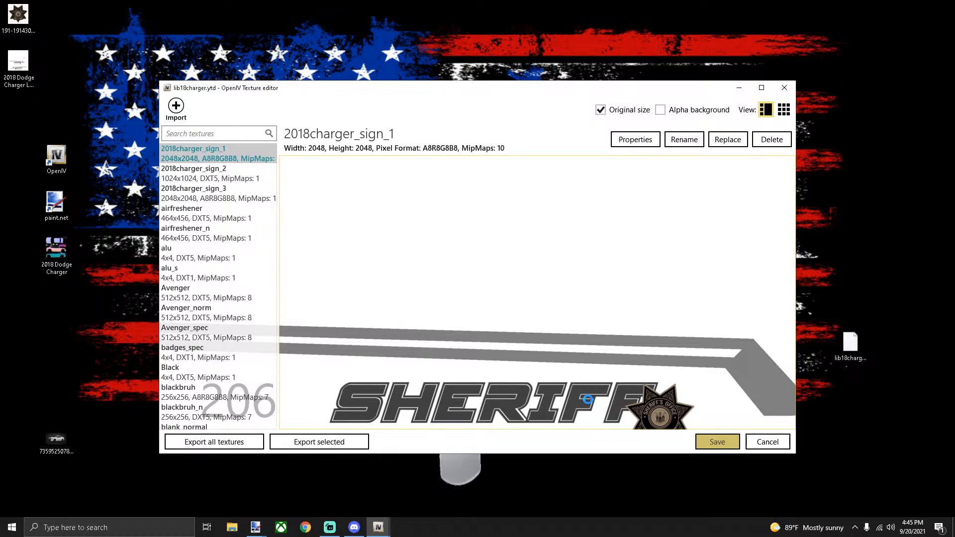
click(851, 344)
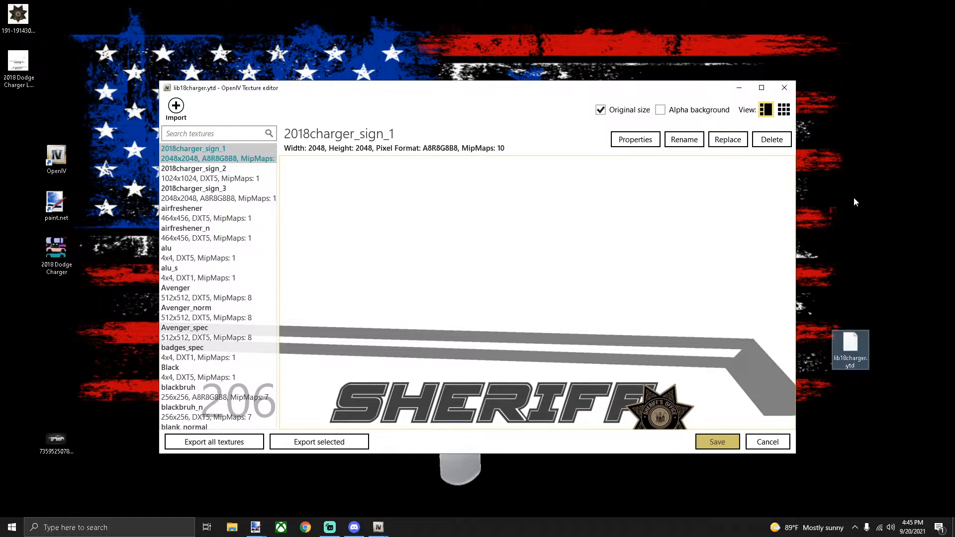
Create a desktop folder named 'ORIGINAL CHARGER'
right_click(854, 197)
mouse_move(861, 293)
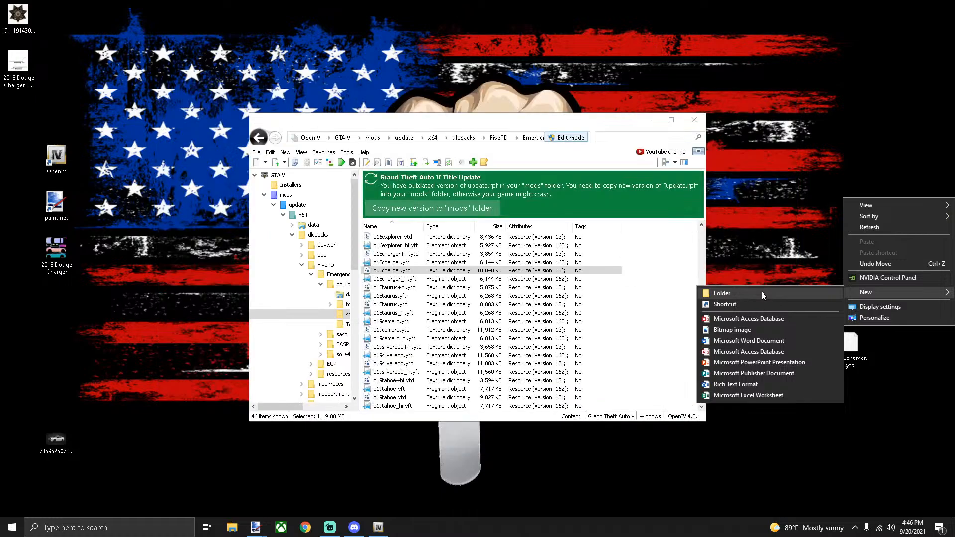
click(762, 293)
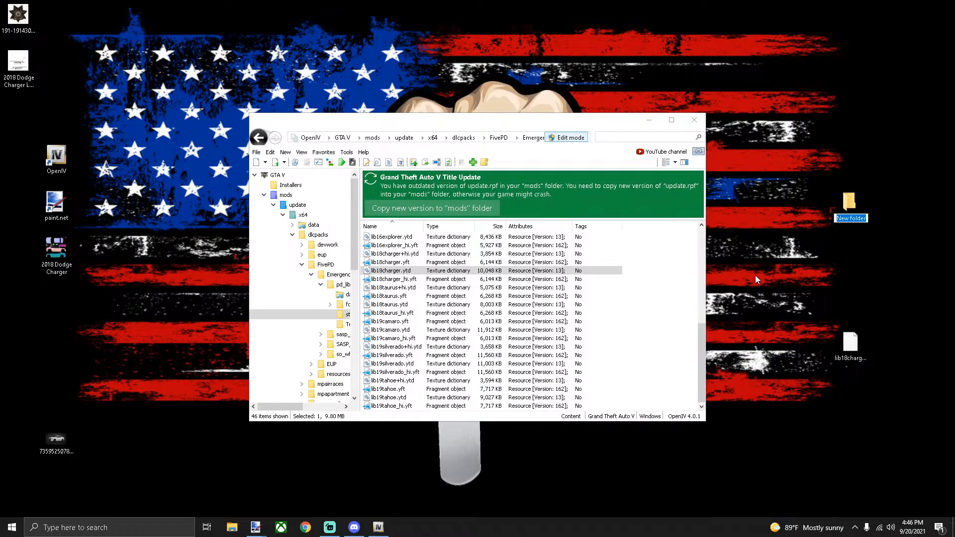
text(ORIGINAL CHARGER)
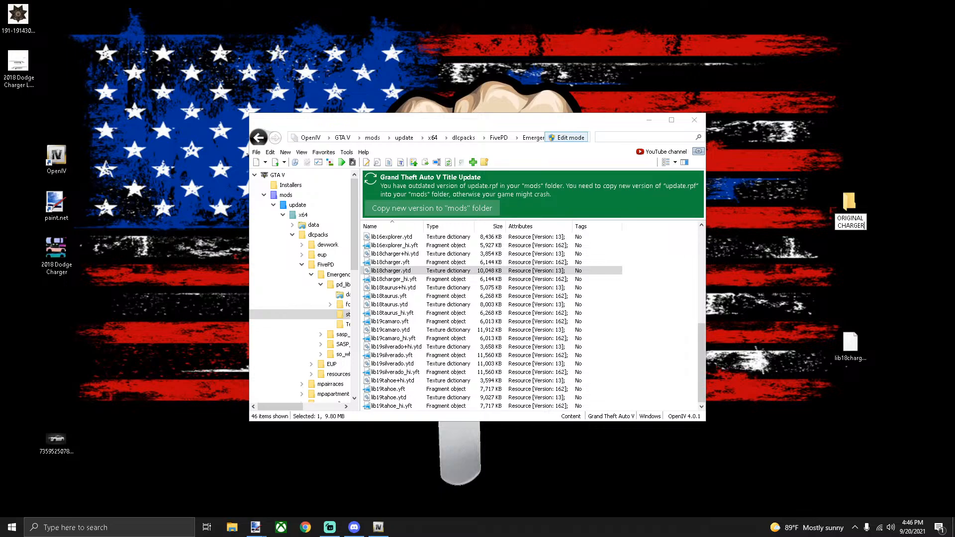
key(Return)
Move the original lib18charger.ytd into ORIGINAL CHARGER, copy the edited one to the desktop, minimize OpenIV
drag(850, 344, 841, 207)
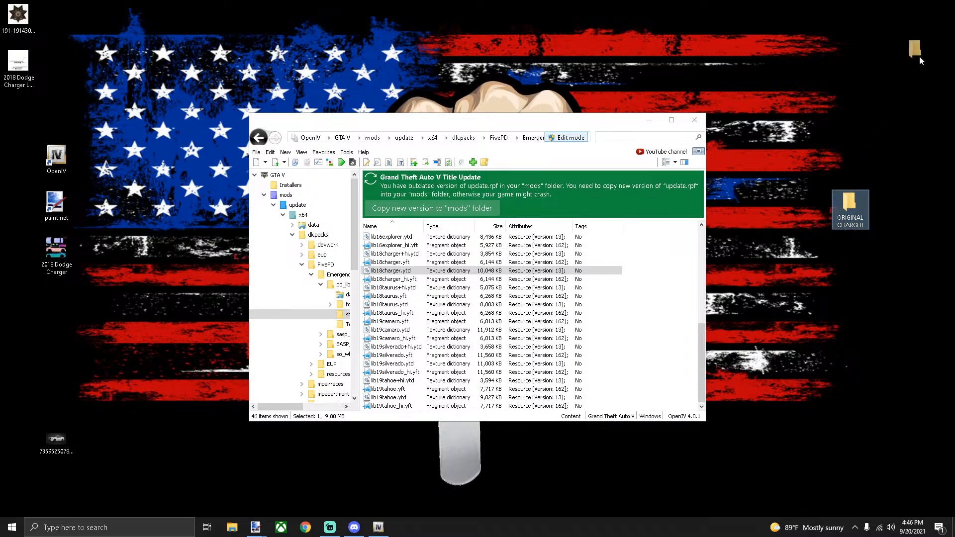
drag(919, 57, 921, 59)
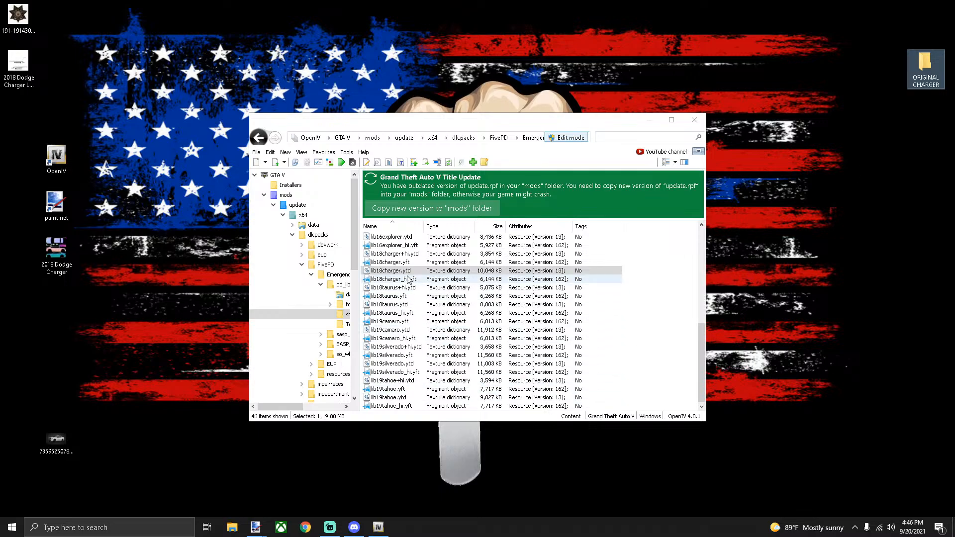
drag(548, 271, 901, 304)
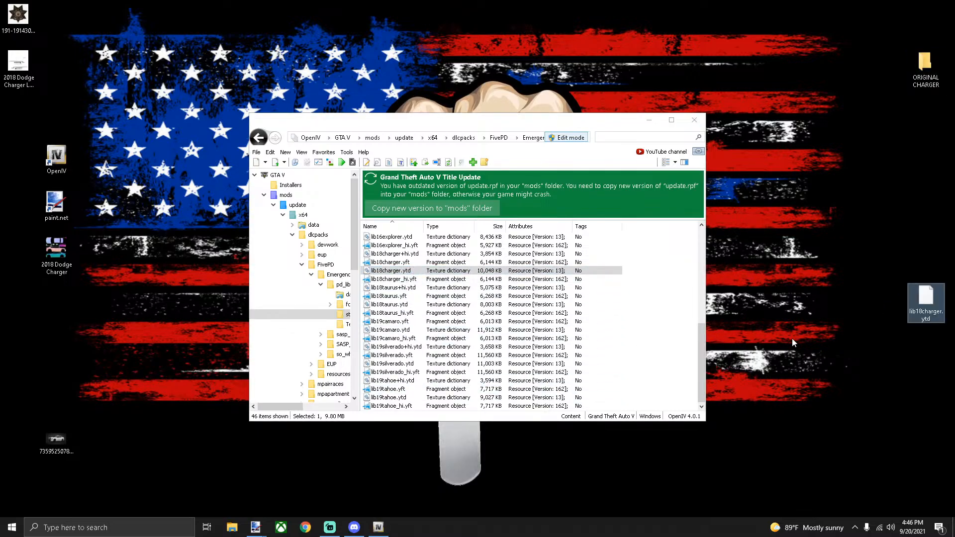
click(649, 122)
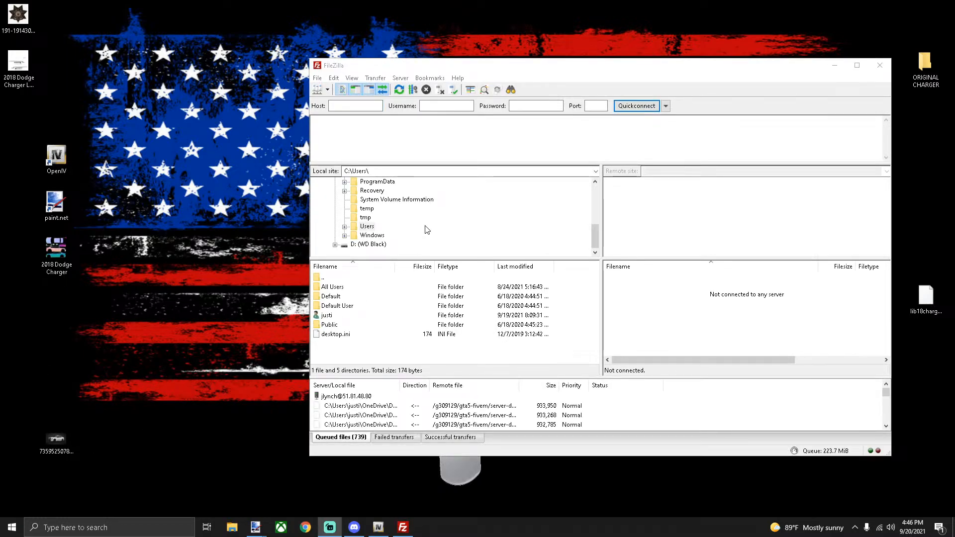
Reconnect FileZilla to the previously used server and open its top-level folder
click(666, 106)
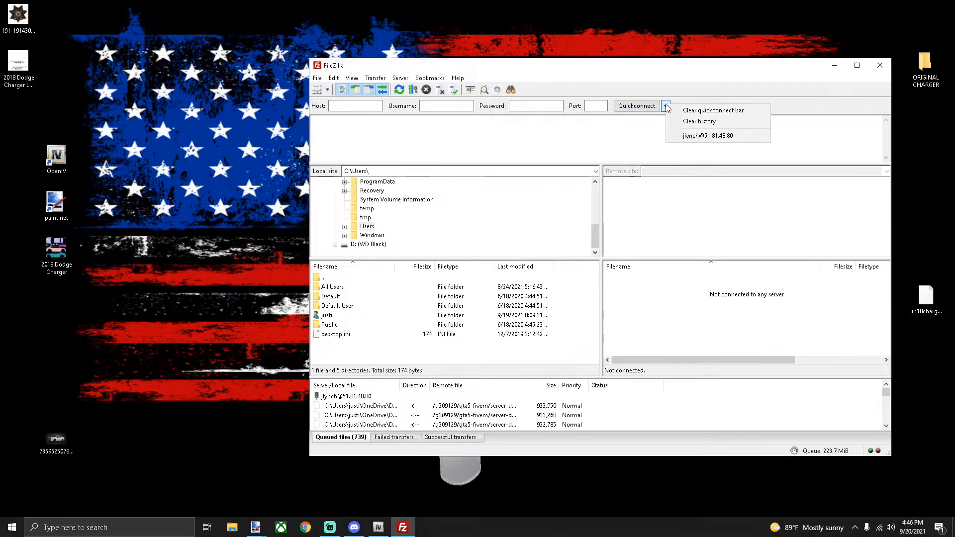
click(689, 135)
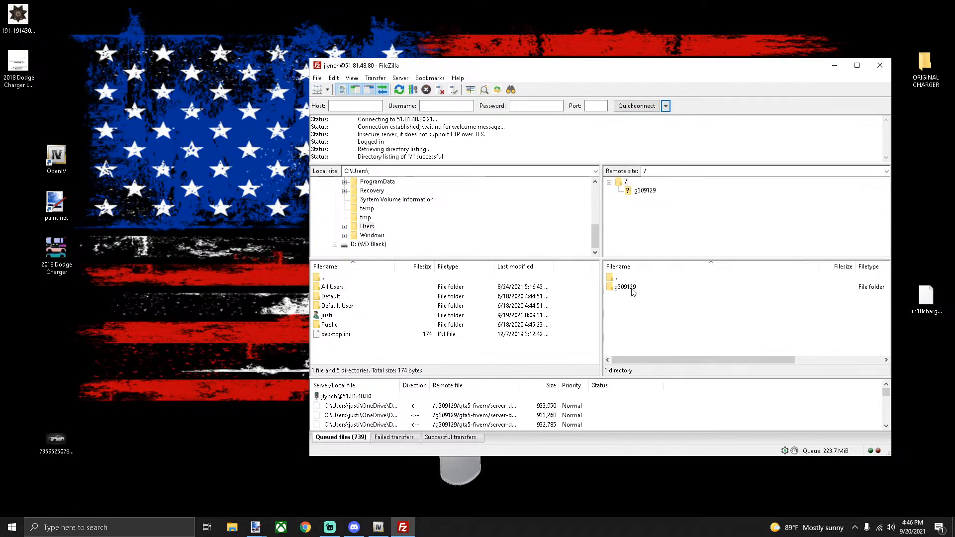
double_click(625, 287)
In OpenIV, return to the stream folder and select lib18charger+hi.ytd
click(379, 528)
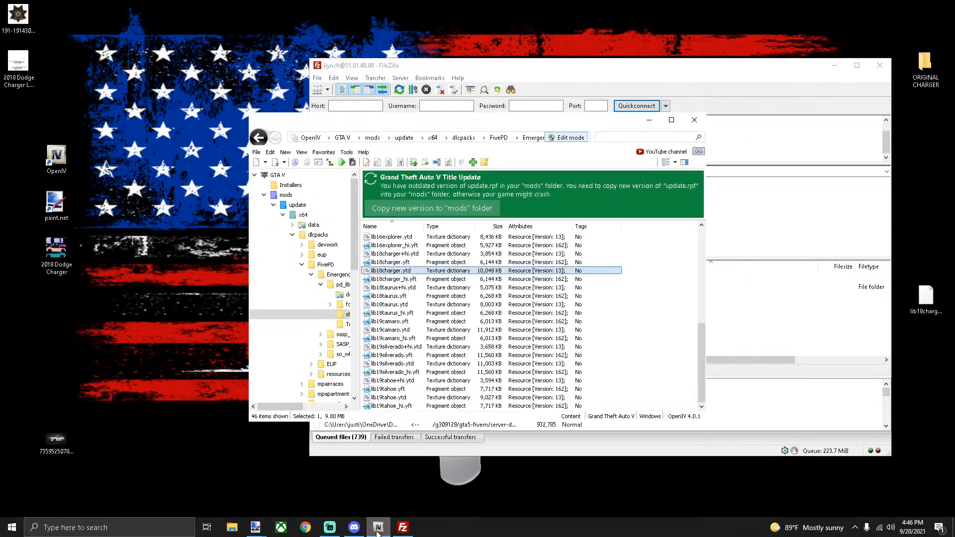
click(259, 139)
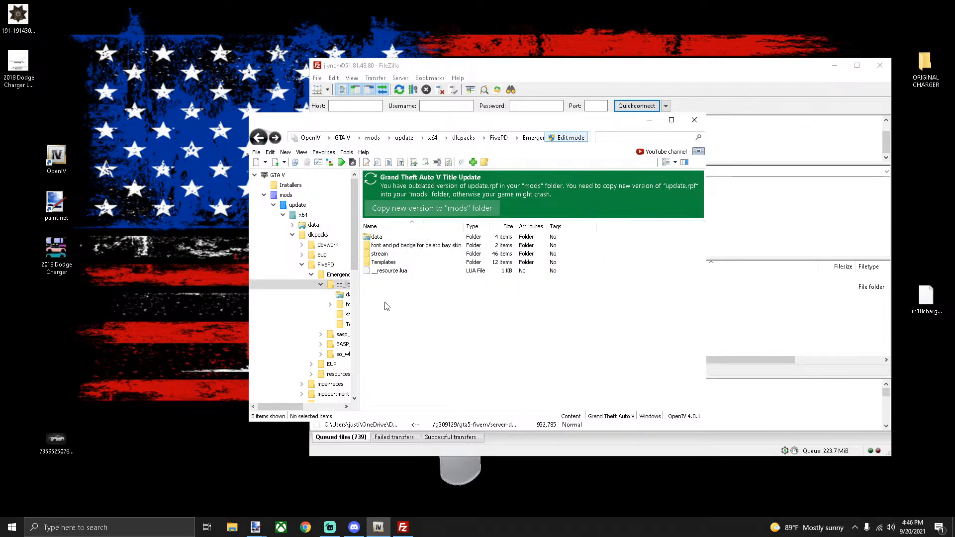
double_click(391, 255)
scroll(418, 328, down, 5)
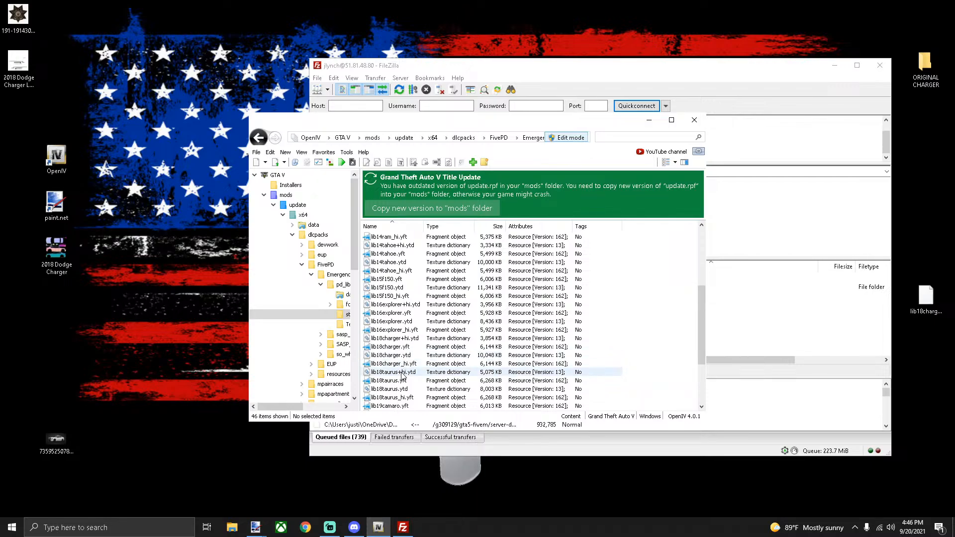
click(400, 339)
Open lib18charger+hi.ytd and replace 2018charger_sign_1 with the 2018 Dodge Charger LIVERY image
double_click(401, 339)
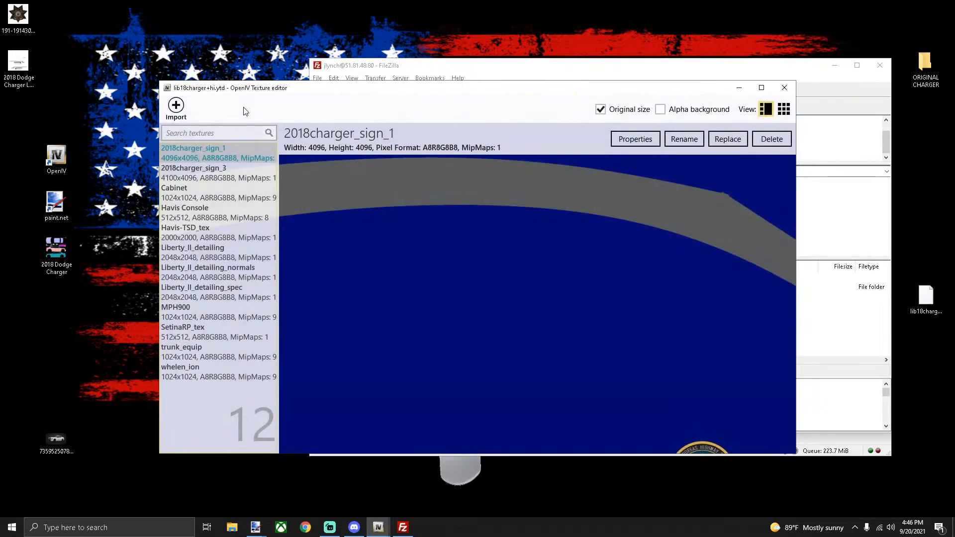
click(786, 90)
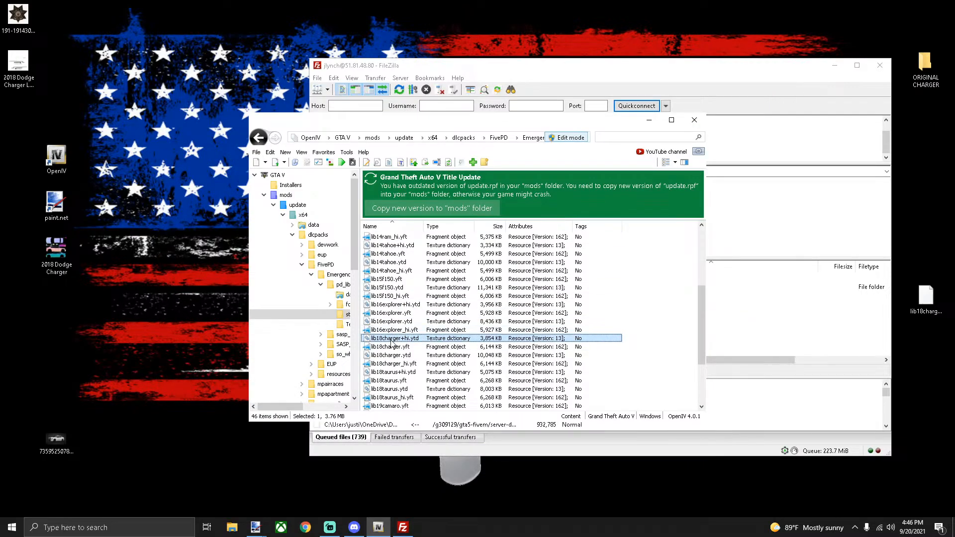
click(930, 73)
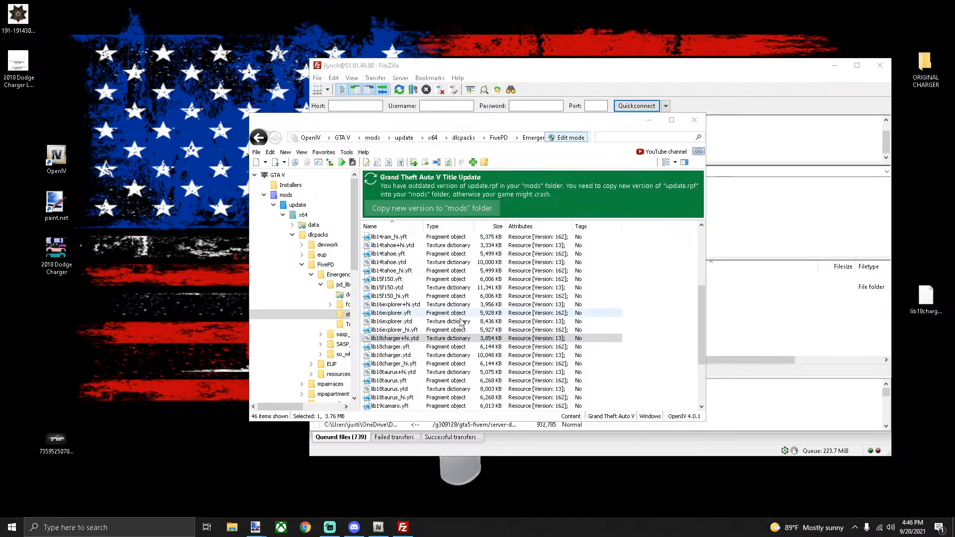
double_click(402, 340)
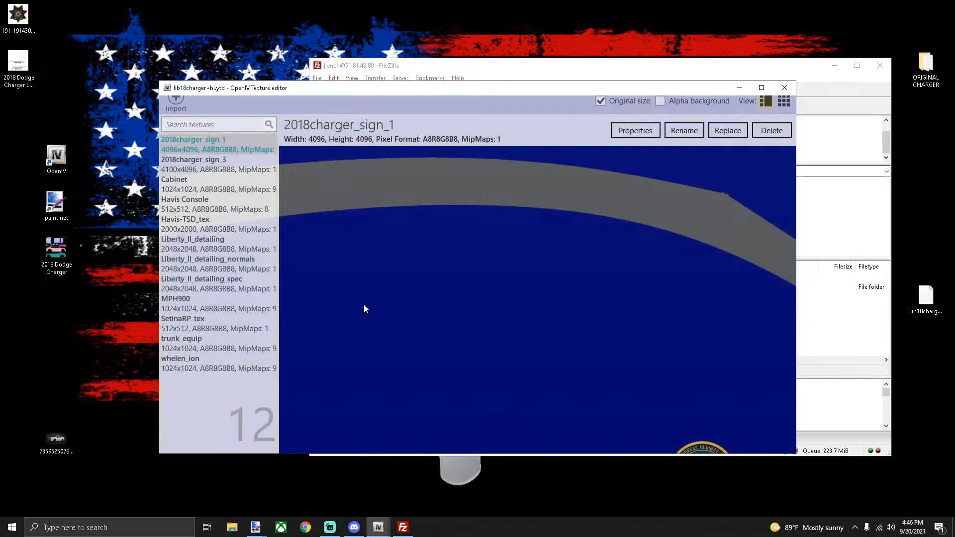
click(716, 140)
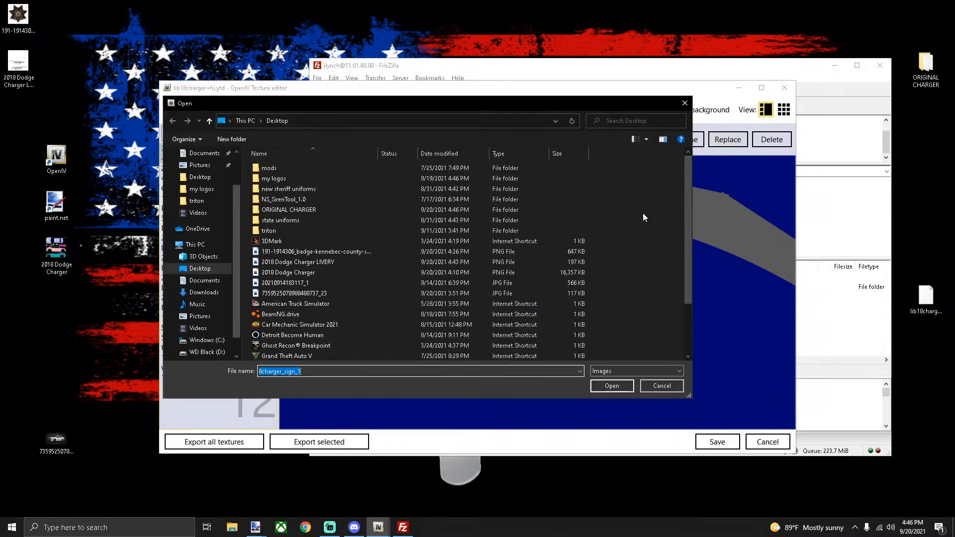
click(307, 264)
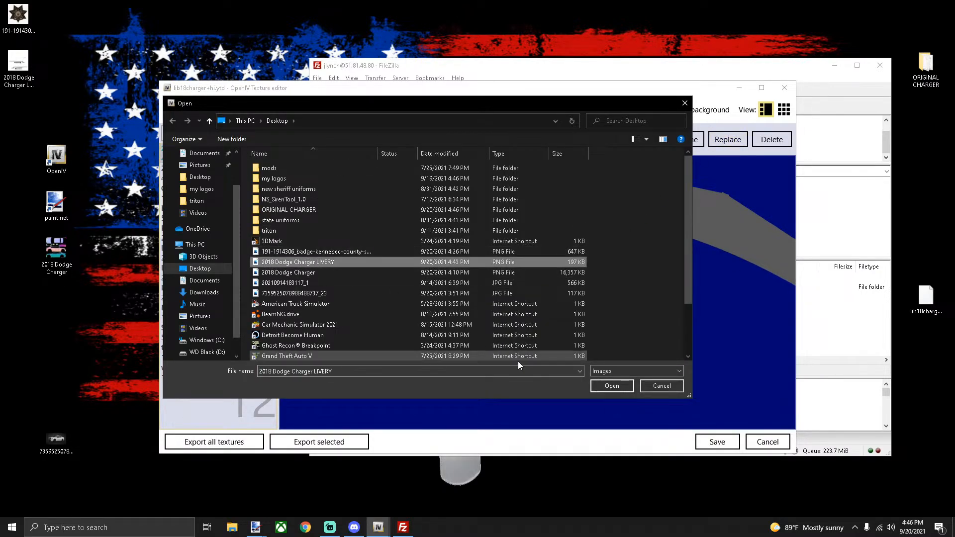
click(607, 386)
Set the texture's mipmap levels to 10 and save the dictionary
click(642, 141)
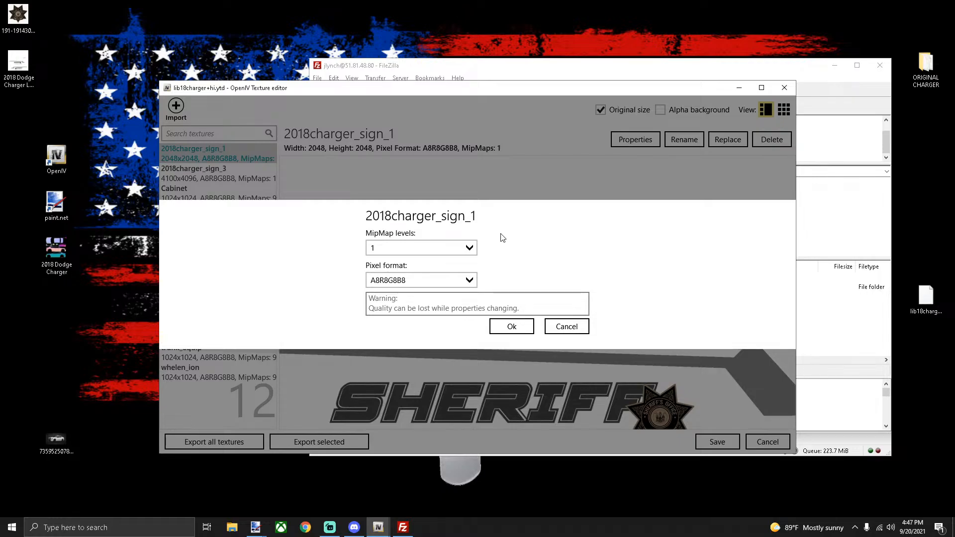
click(447, 248)
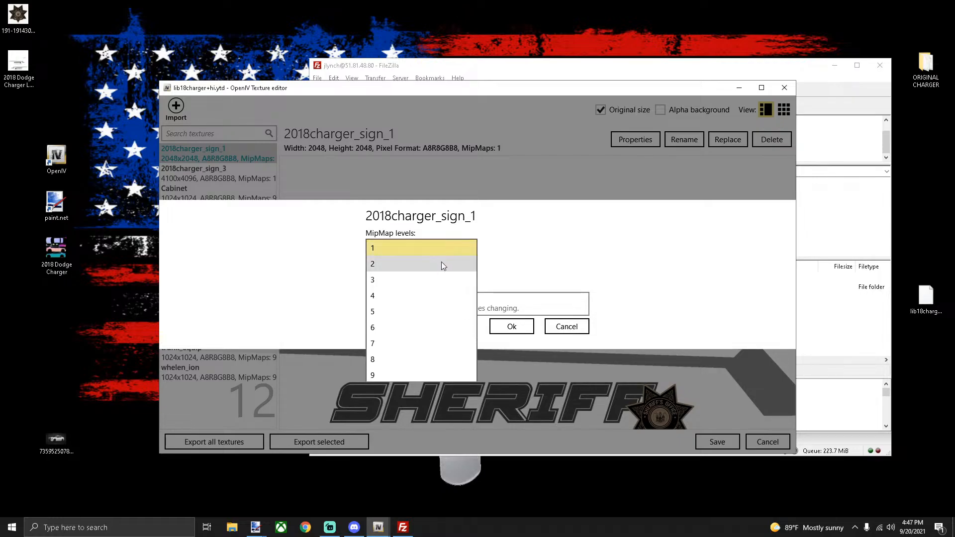
scroll(381, 376, down, 1)
click(380, 374)
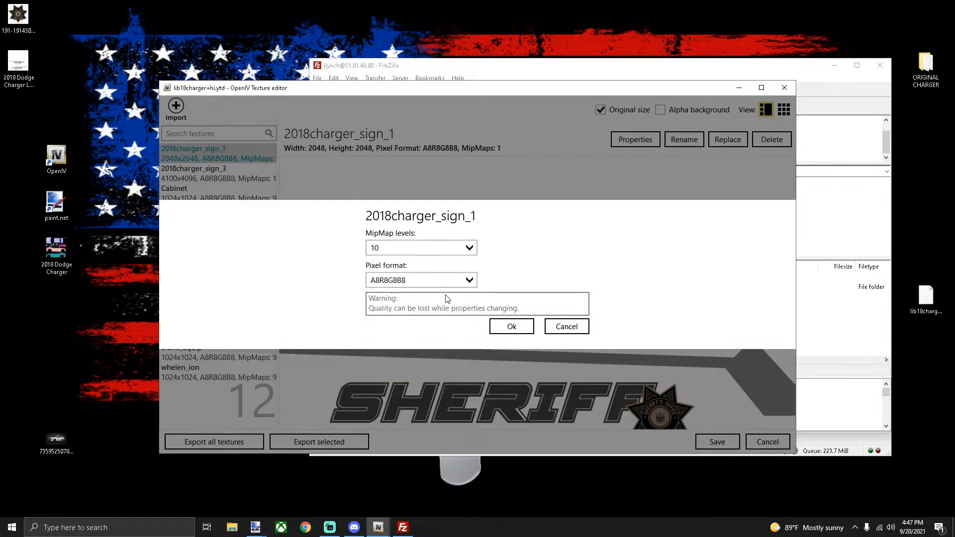
click(512, 328)
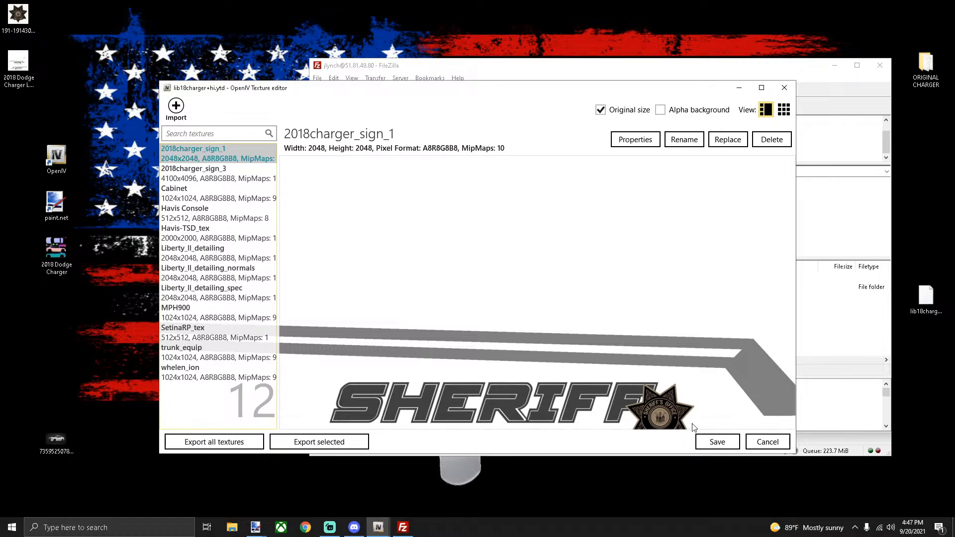
click(717, 439)
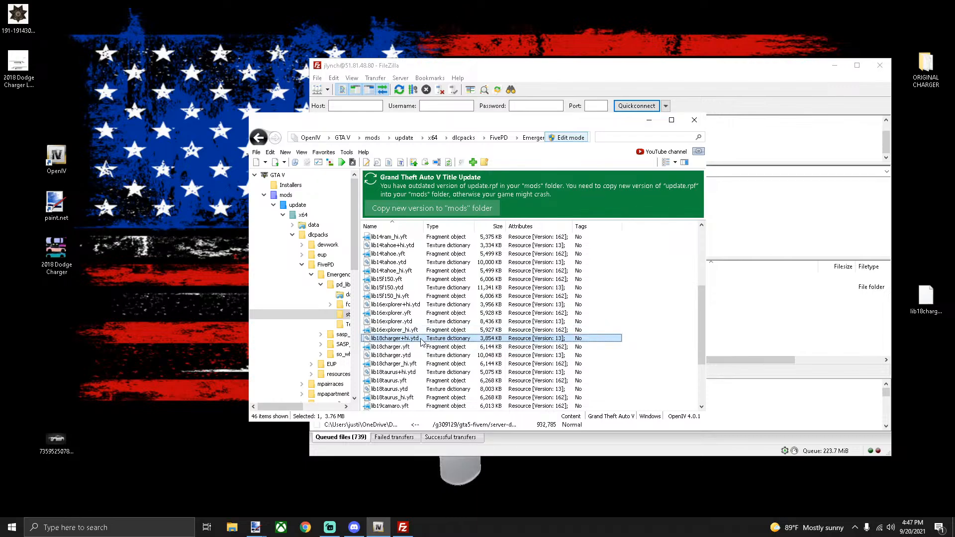
Copy lib18charger+hi.ytd and lib18charger.ytd to the desktop, replacing the older copy, then close OpenIV
drag(420, 340, 919, 243)
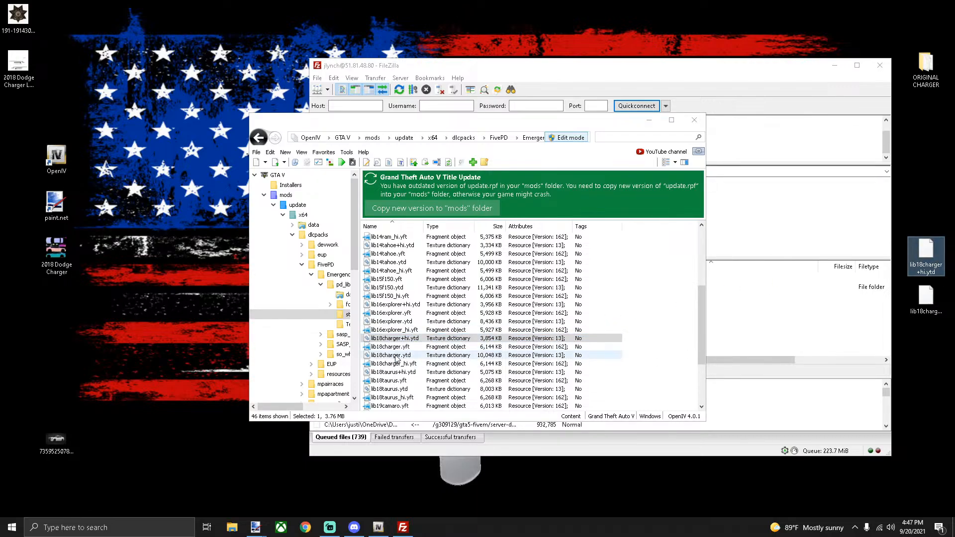
drag(397, 356, 930, 340)
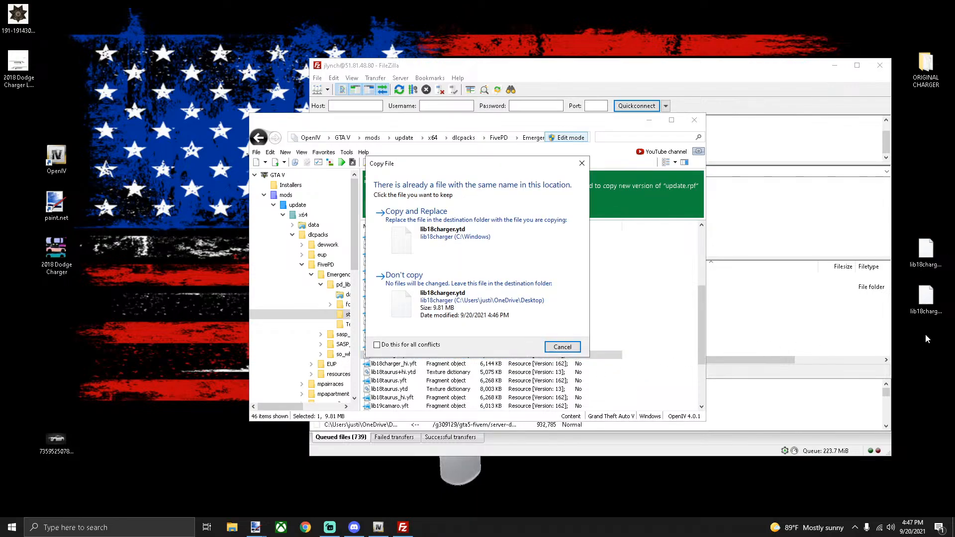
click(417, 214)
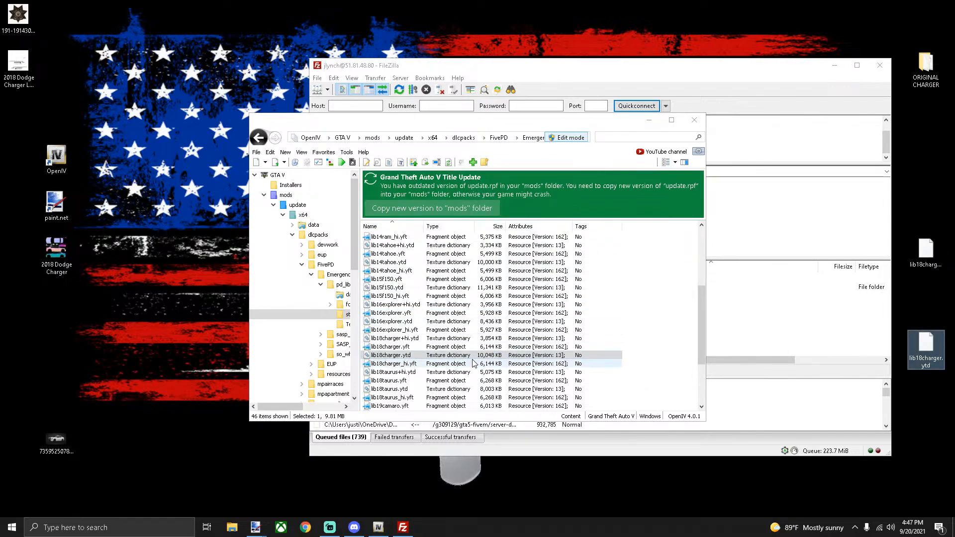
click(695, 120)
Browse the server to gta5-fivem/server-data/resources/[leo_cars]/pd_lib2/stream
double_click(632, 288)
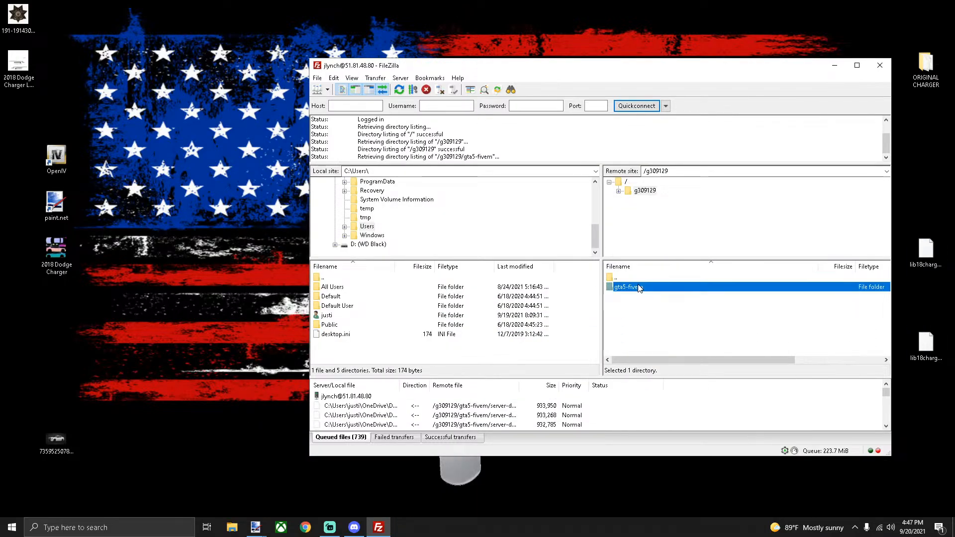
double_click(632, 287)
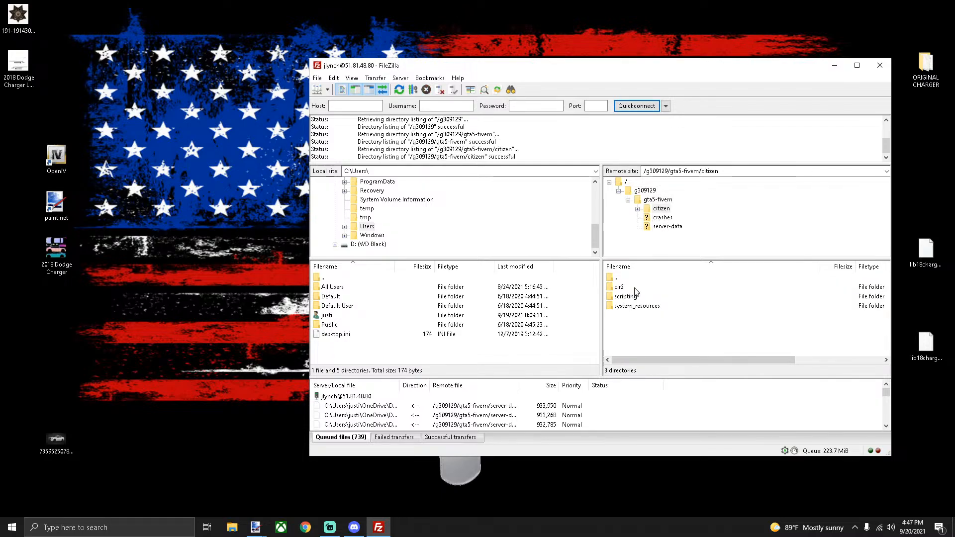
key(BackSpace)
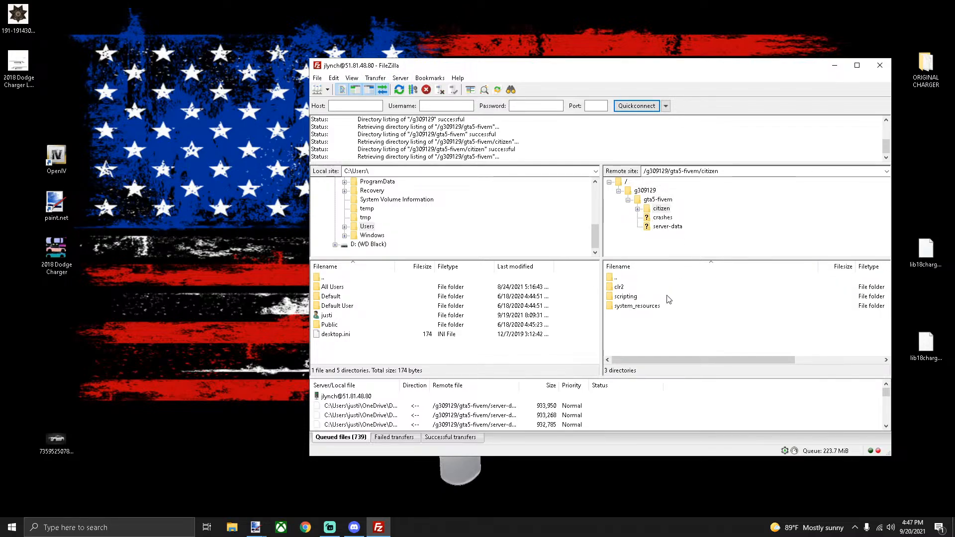
double_click(642, 307)
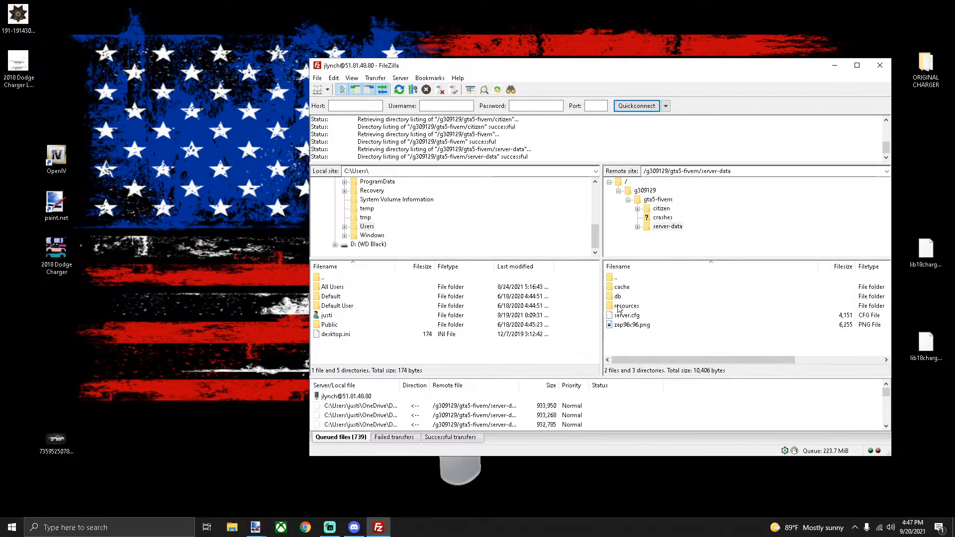
double_click(619, 307)
double_click(635, 316)
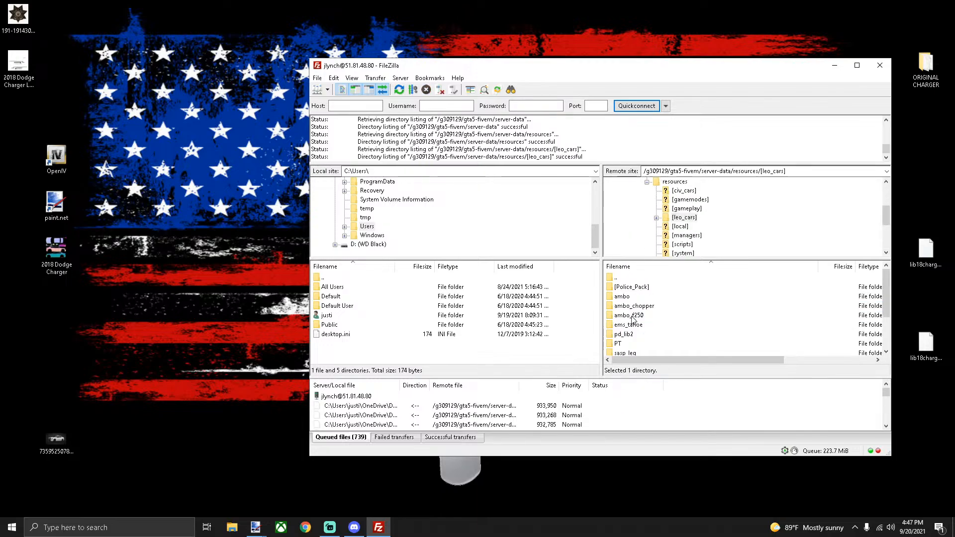
scroll(635, 315, down, 1)
double_click(637, 309)
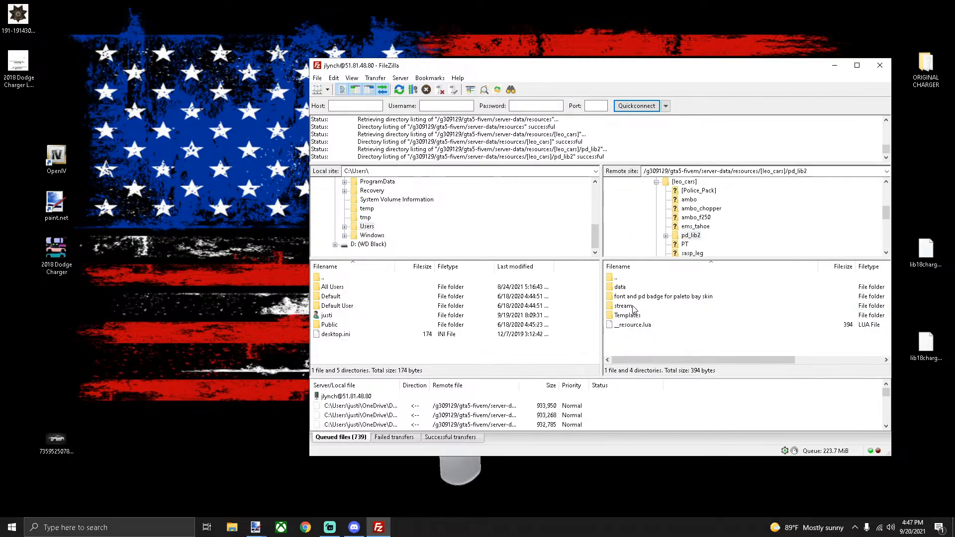
double_click(633, 306)
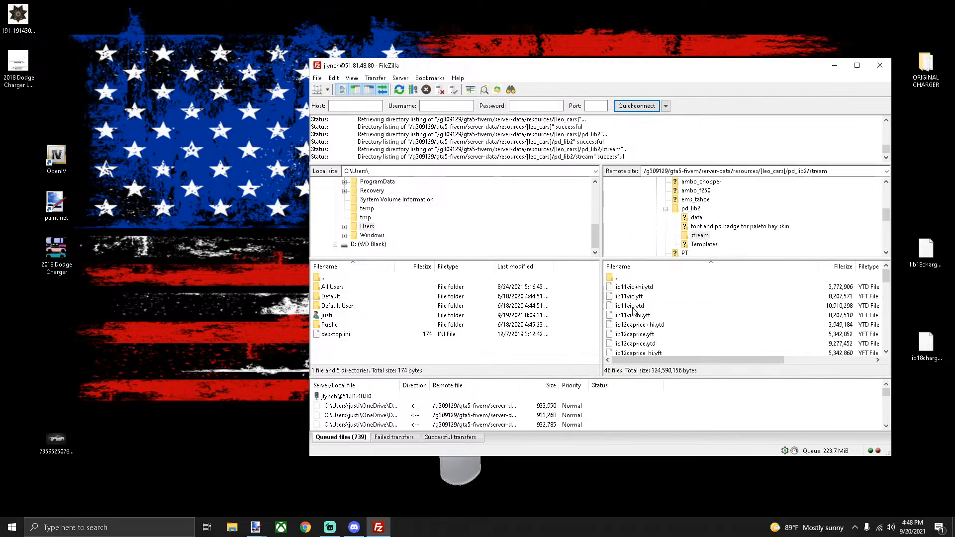
Upload both lib18charger files, overwriting the server copies, then close FileZilla
drag(944, 387, 786, 306)
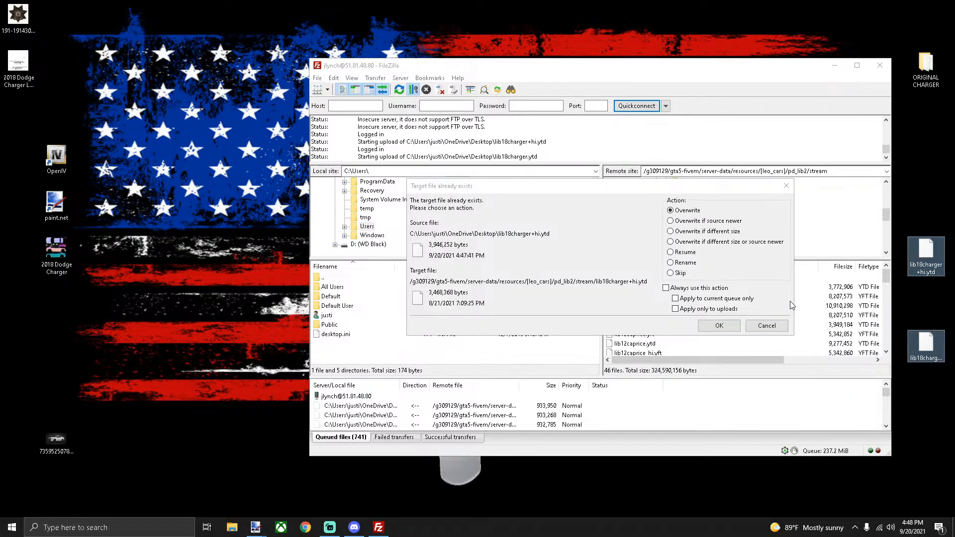
click(722, 326)
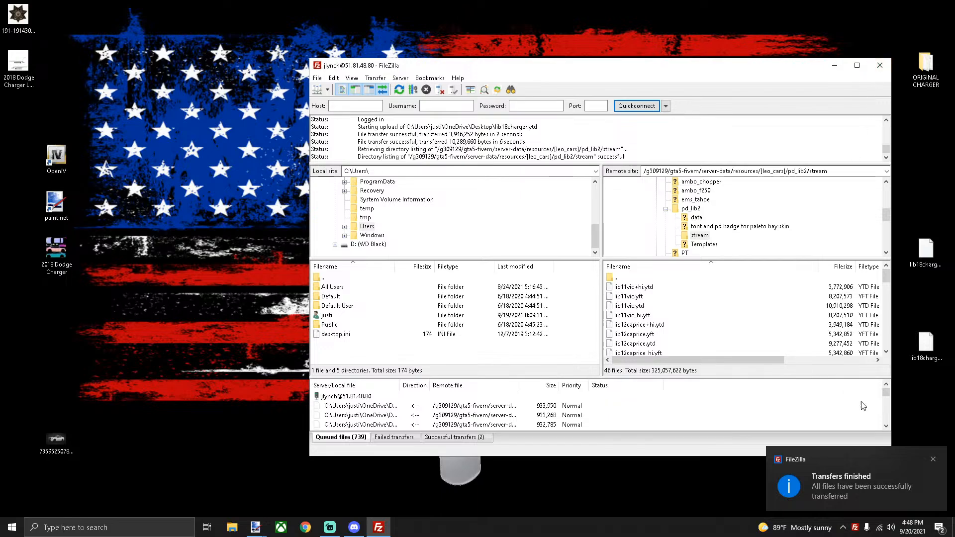
click(934, 459)
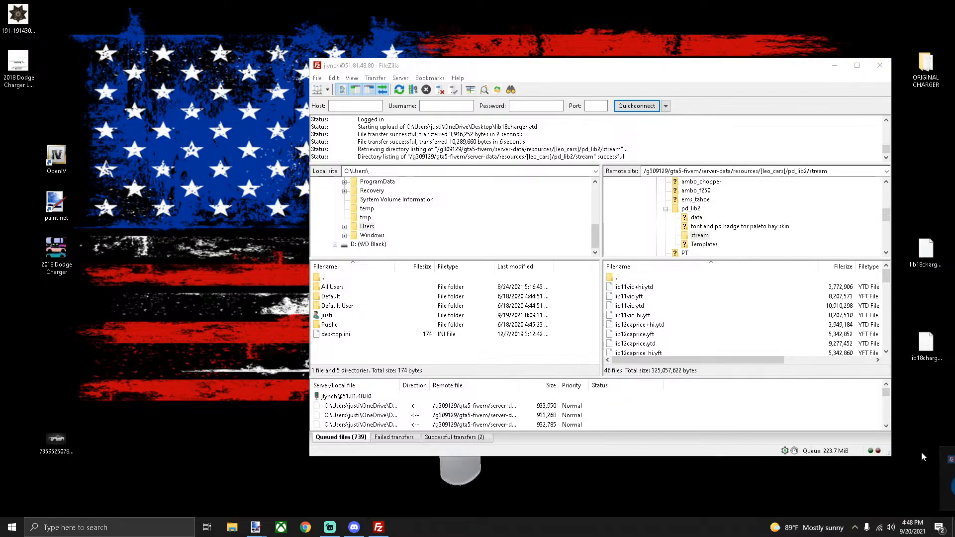
click(880, 66)
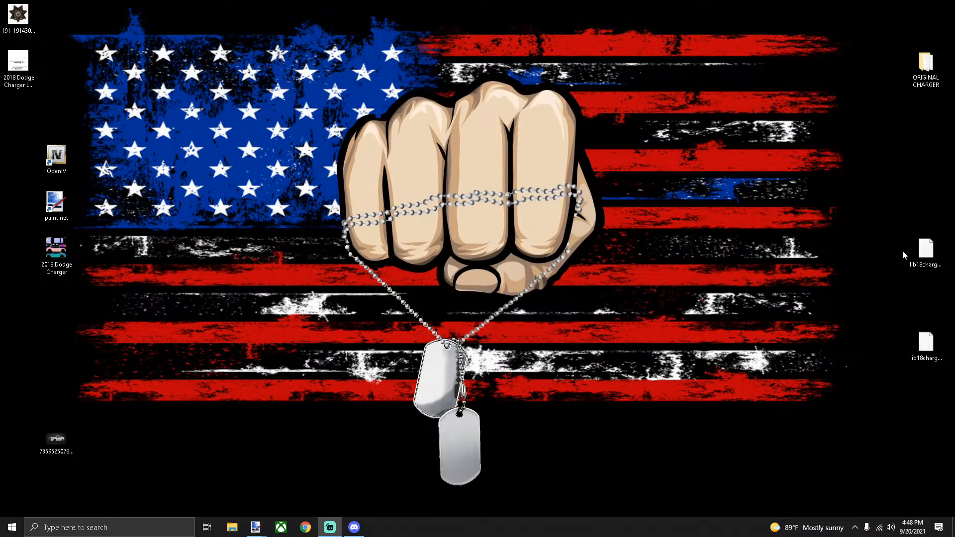
Reposition the two Charger files on the desktop and clear the FileZilla notifications from Action Center
drag(928, 342, 926, 304)
click(921, 295)
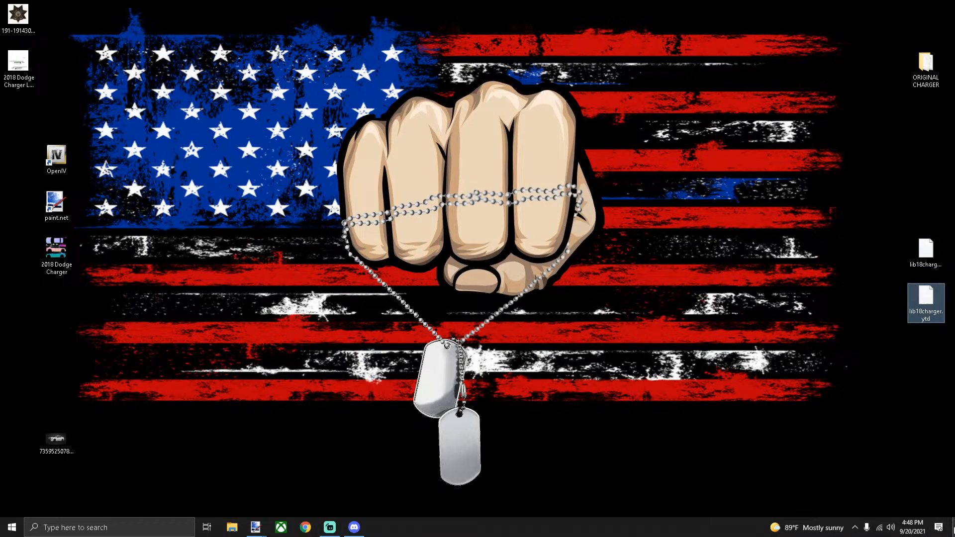
click(940, 528)
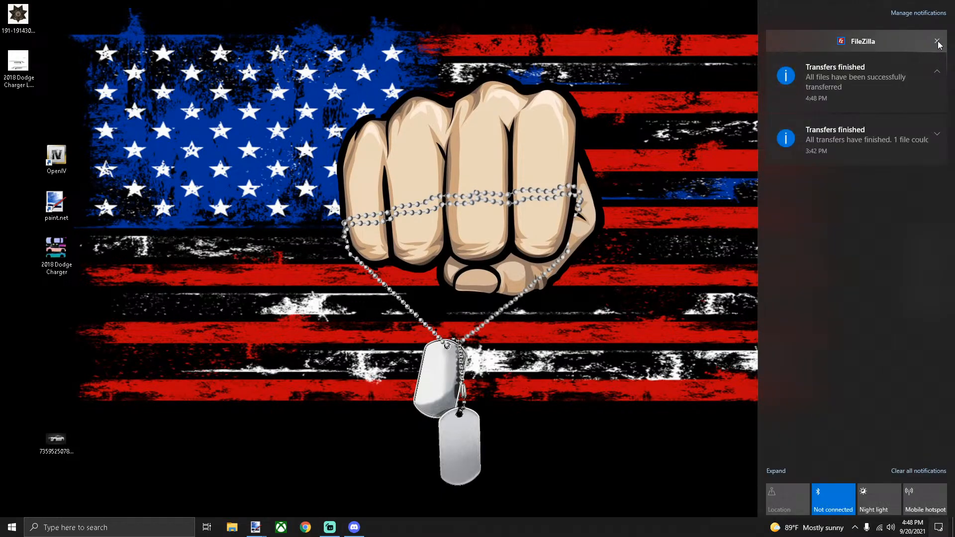
click(938, 43)
click(691, 279)
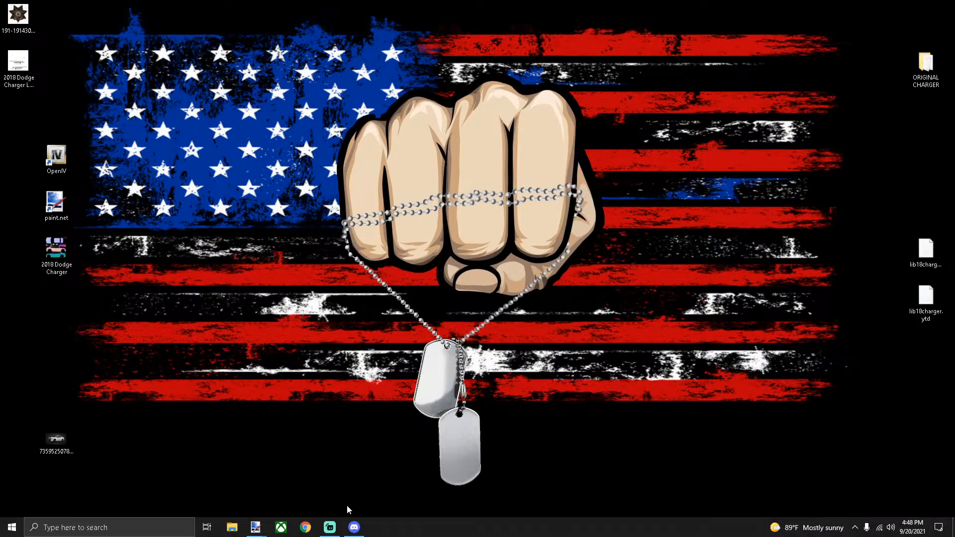
Move the car photo icon up to sit just below the livery image icon at top-left
mouse_move(260, 522)
key(alt+Tab)
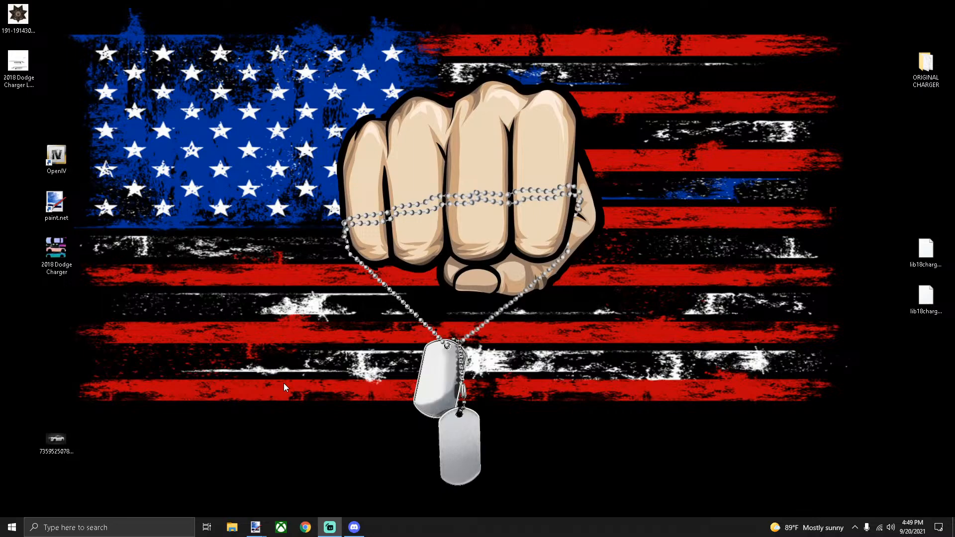
drag(59, 429, 19, 110)
click(249, 395)
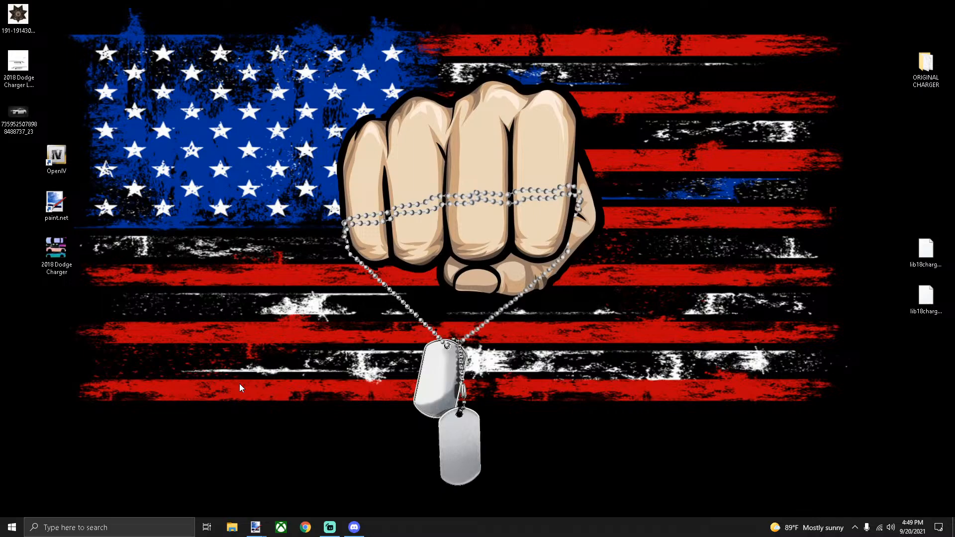
click(330, 527)
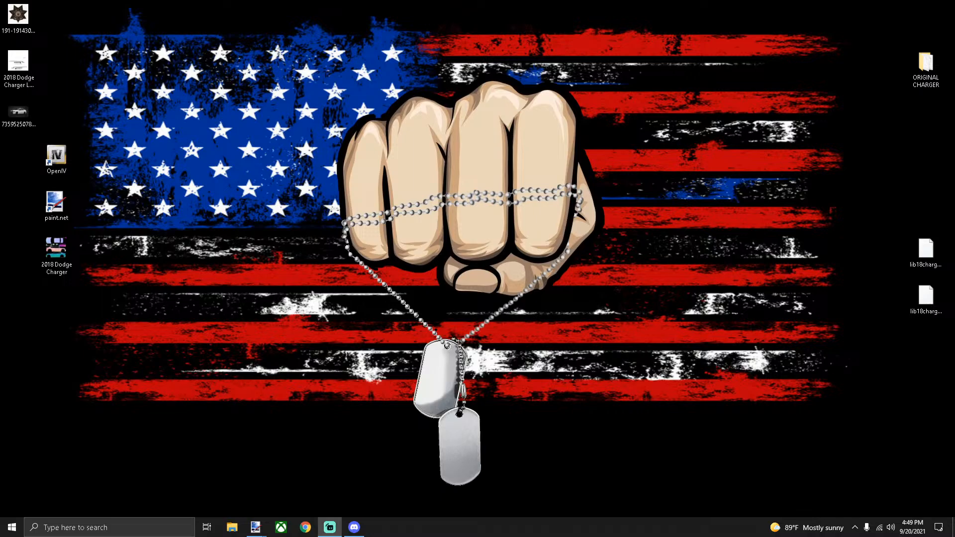
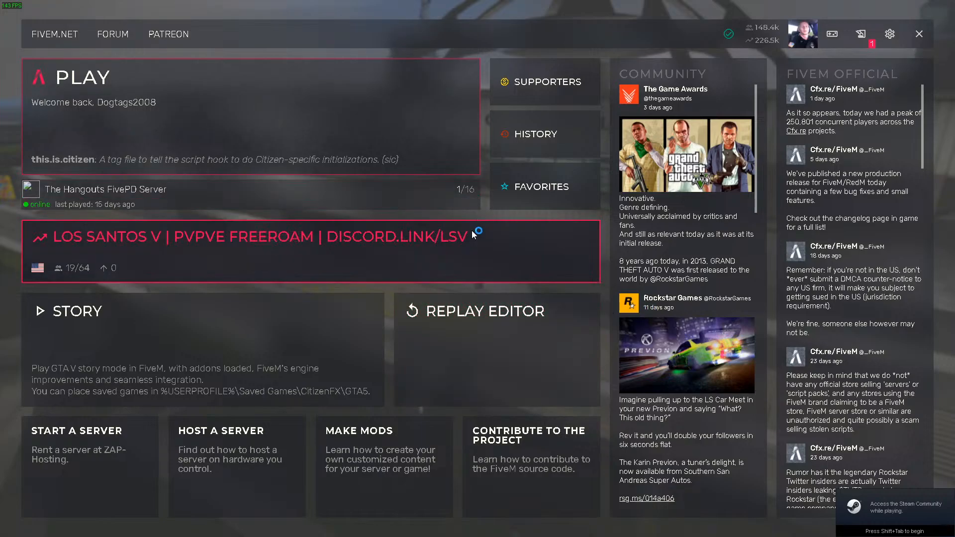
Join The Hangouts FivePD Server from the FiveM menu and spawn near Galileo Park
click(210, 195)
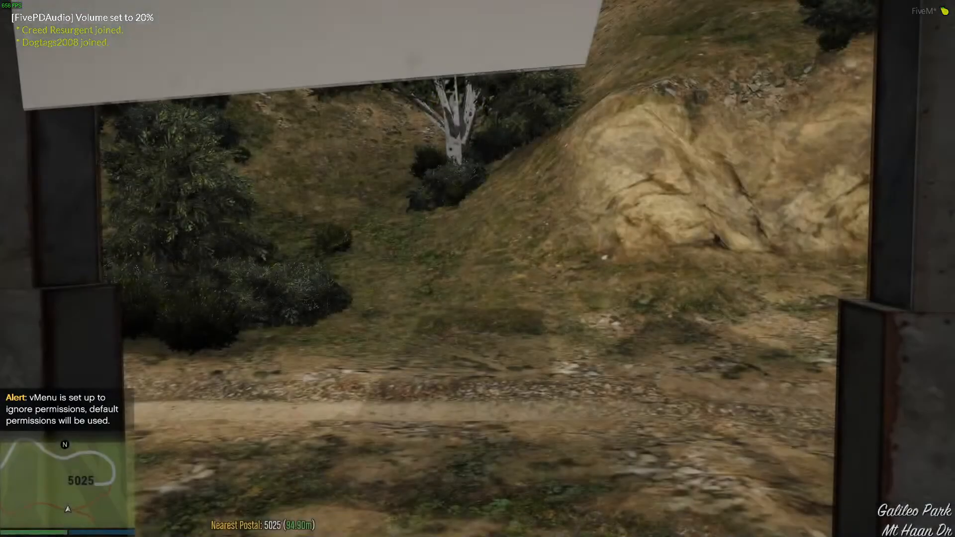
Check the full-screen pause-menu map, then return to the game
key(Escape)
key(Return)
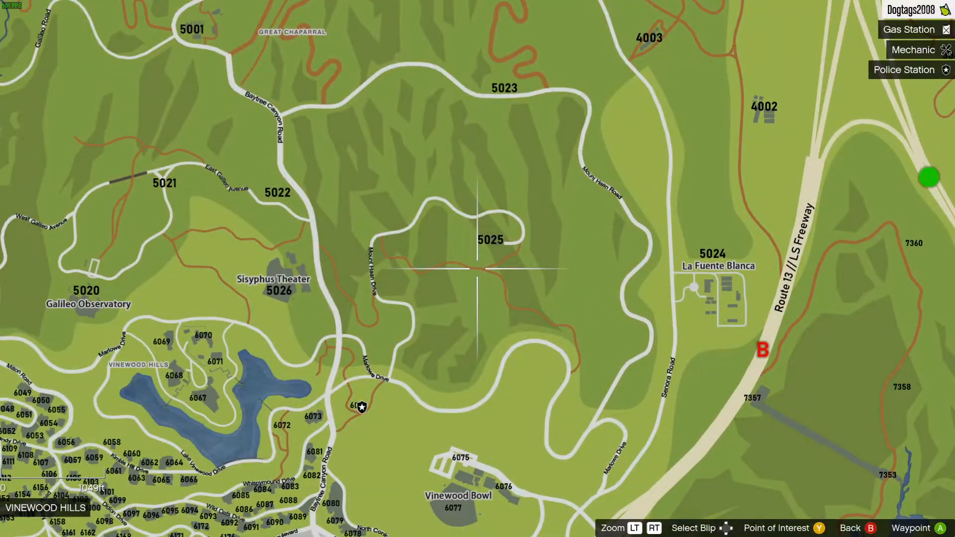
scroll(477, 268, down, 5)
scroll(478, 268, up, 2)
scroll(478, 269, up, 5)
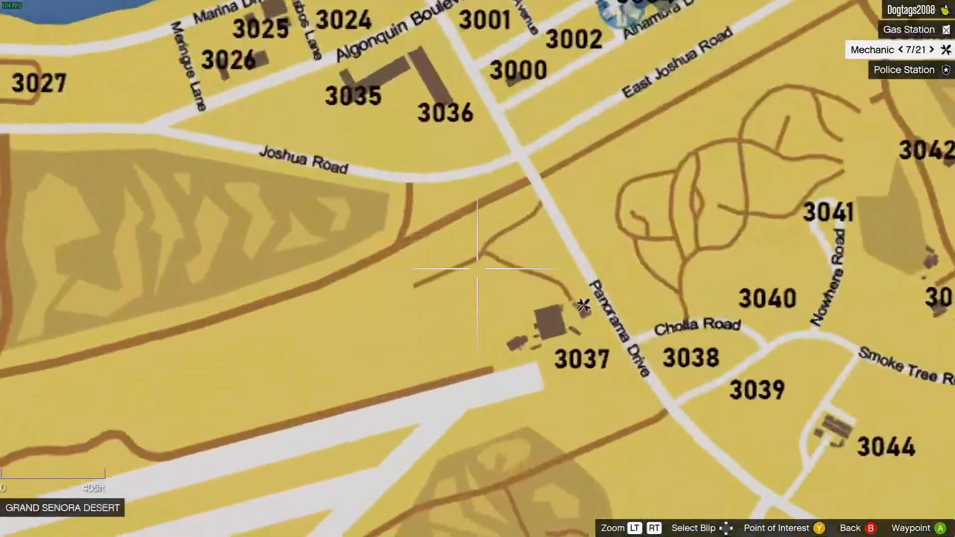
key(Escape)
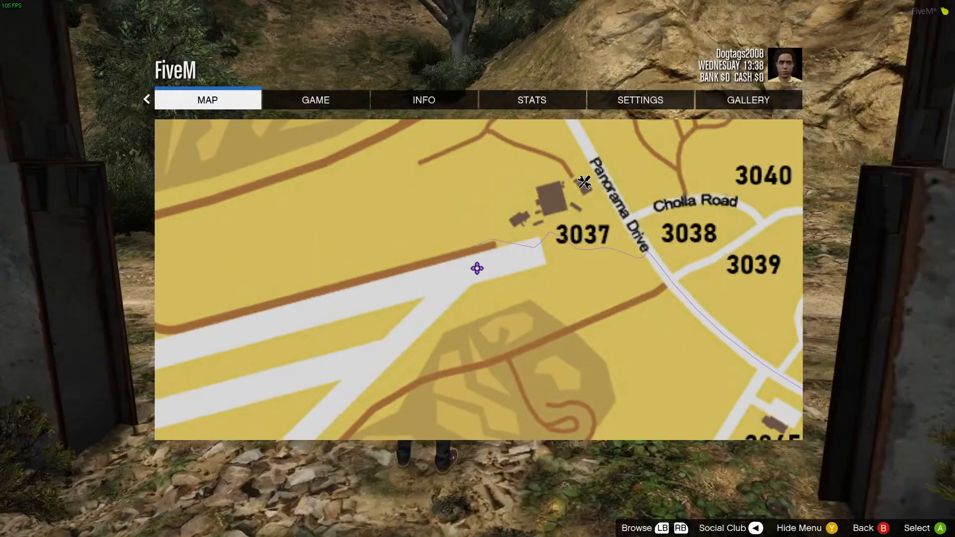
key(Escape)
Open vMenu's miscellaneous settings, then close vMenu again
key(m)
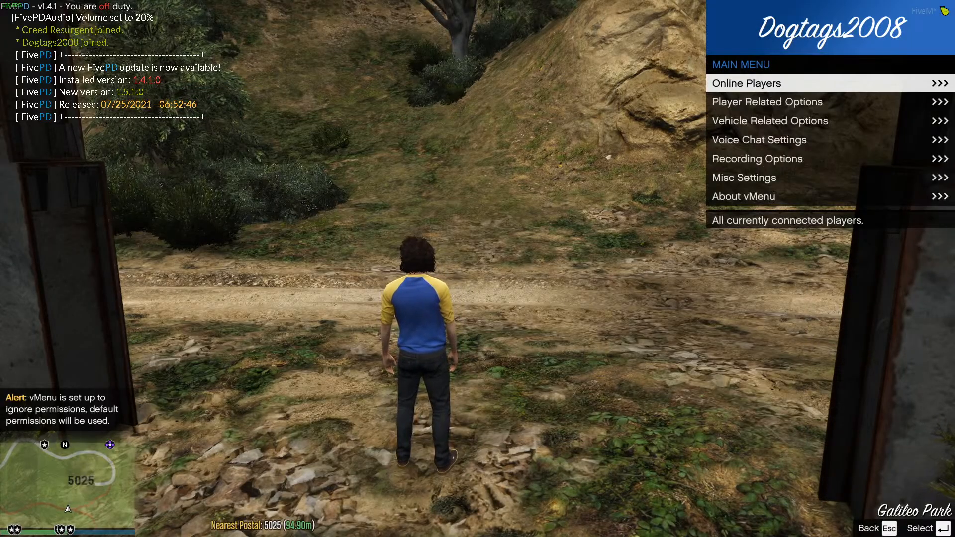
key(Up)
key(Up)
key(Return)
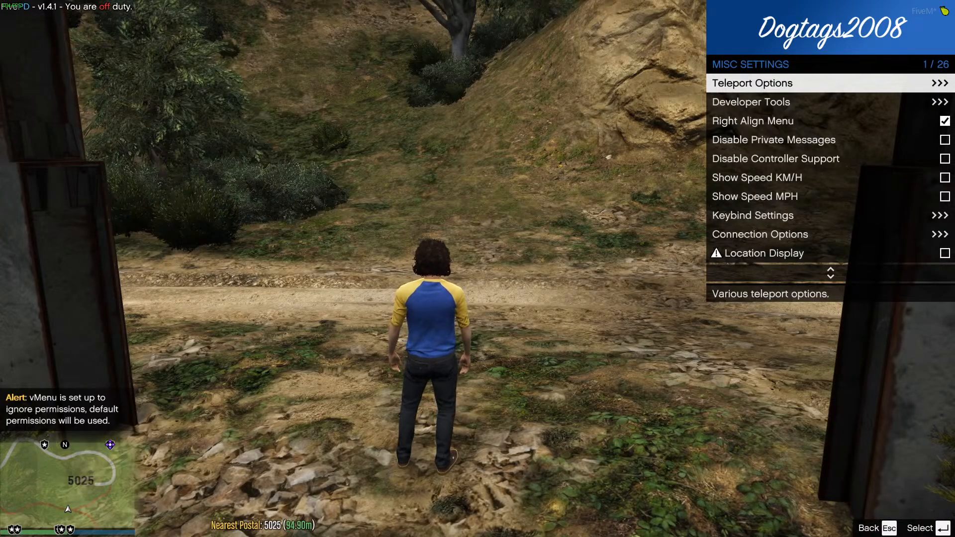
key(Escape)
key(Escape)
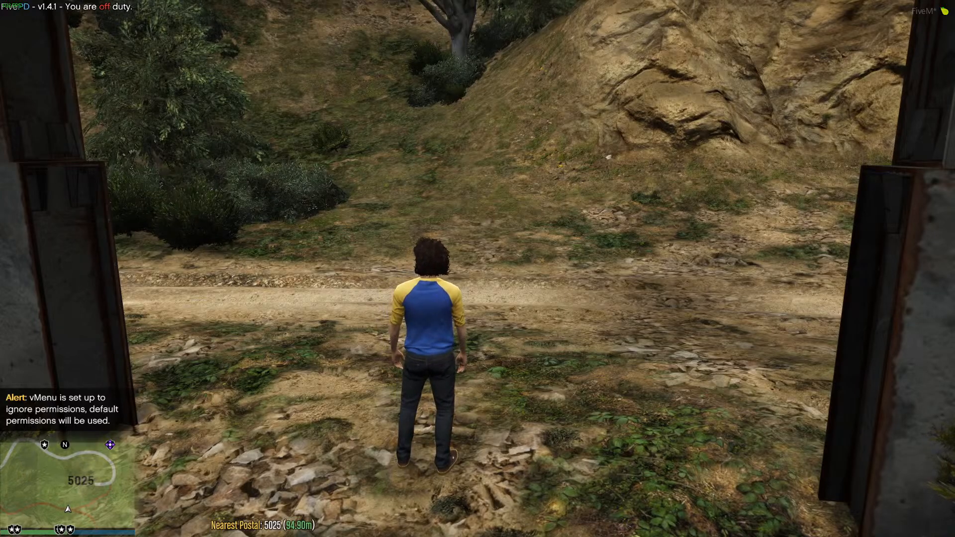
Quit the session with Exit Game from the pause menu's GAME page
key(Escape)
key(e)
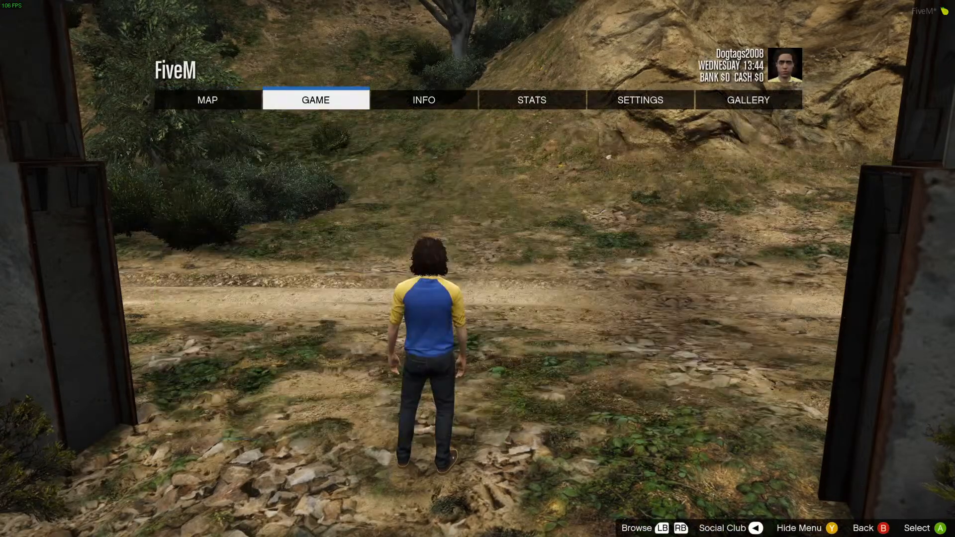
key(Return)
key(Down)
key(Return)
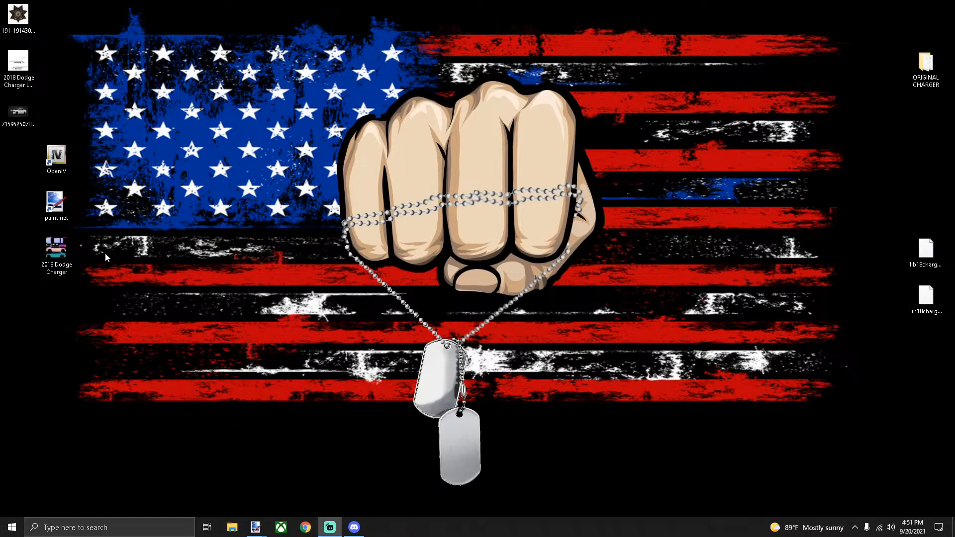
Launch OpenIV for GTA V Windows and switch it into edit mode
double_click(56, 155)
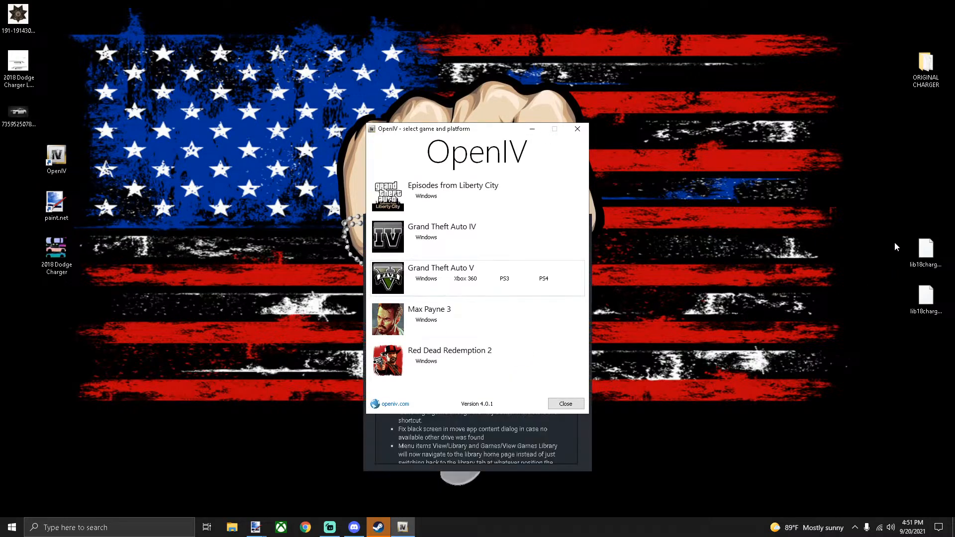
drag(895, 242, 940, 302)
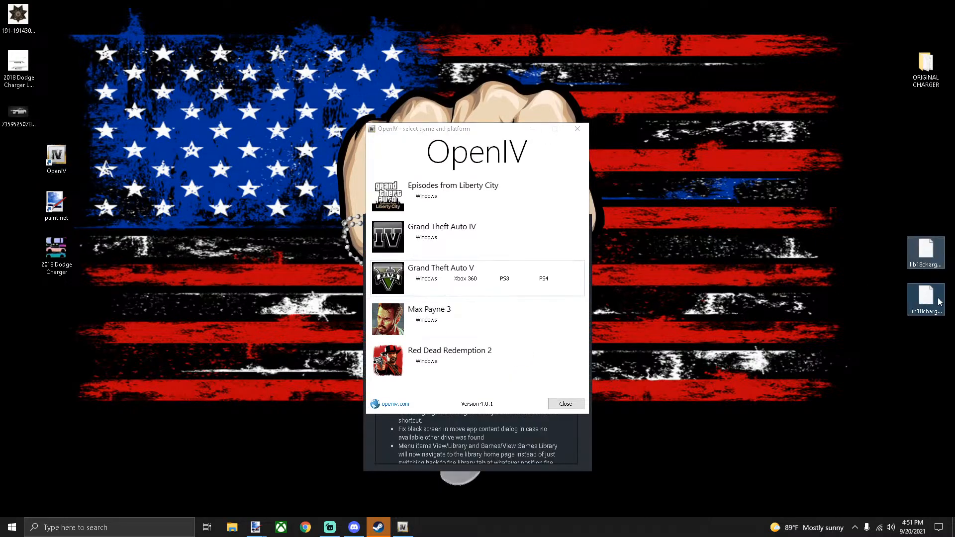
click(426, 279)
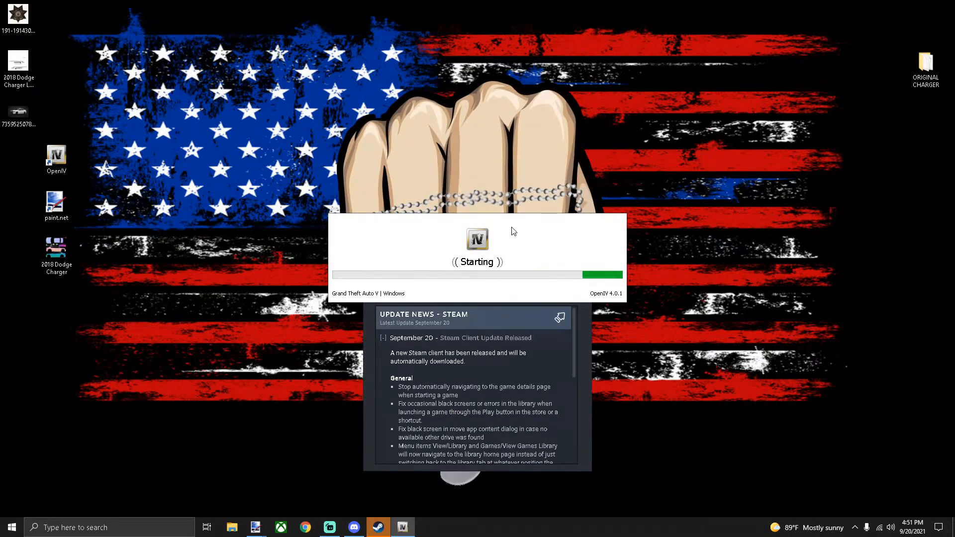
click(555, 293)
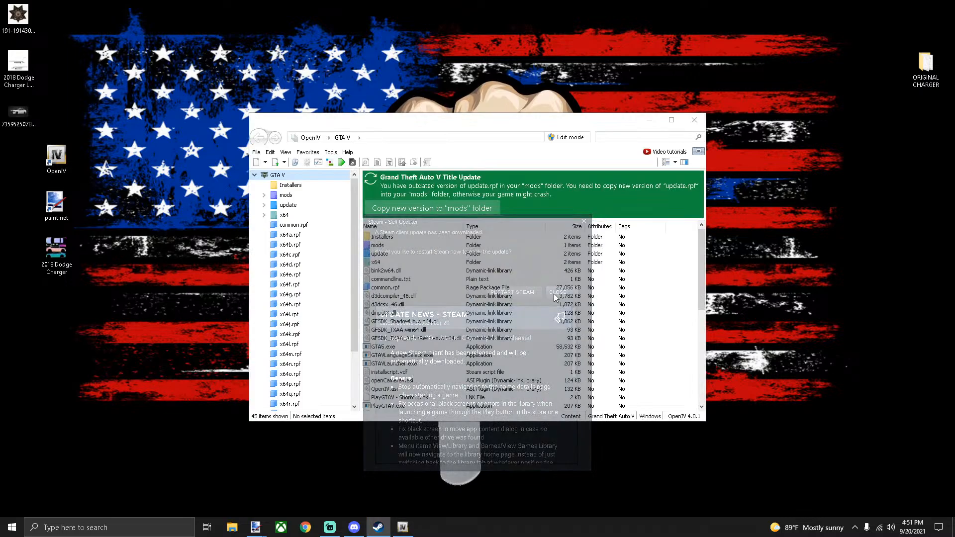
click(566, 137)
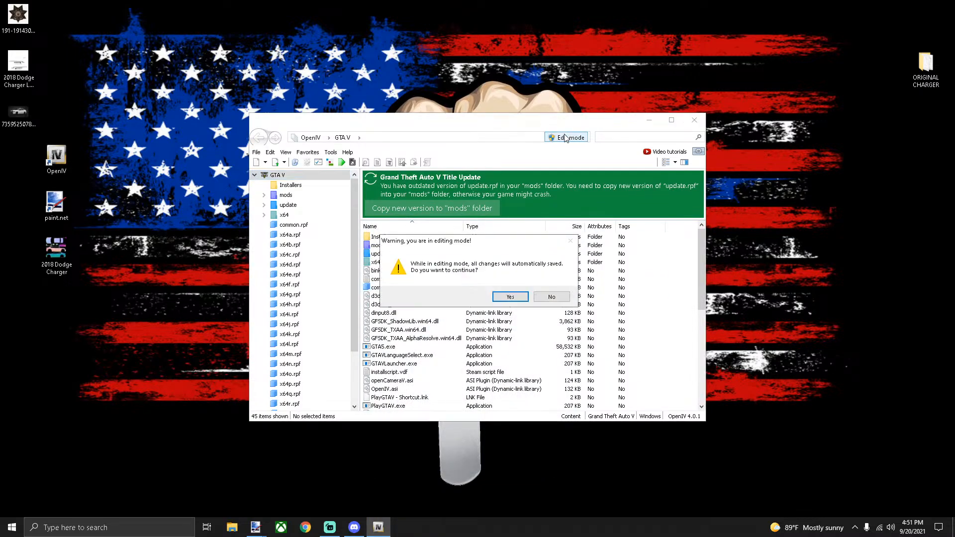
click(510, 298)
Browse to mods > update > x64 > dlcpacks > FivePD > Emergency Vehicles > pd_lib > stream
double_click(377, 246)
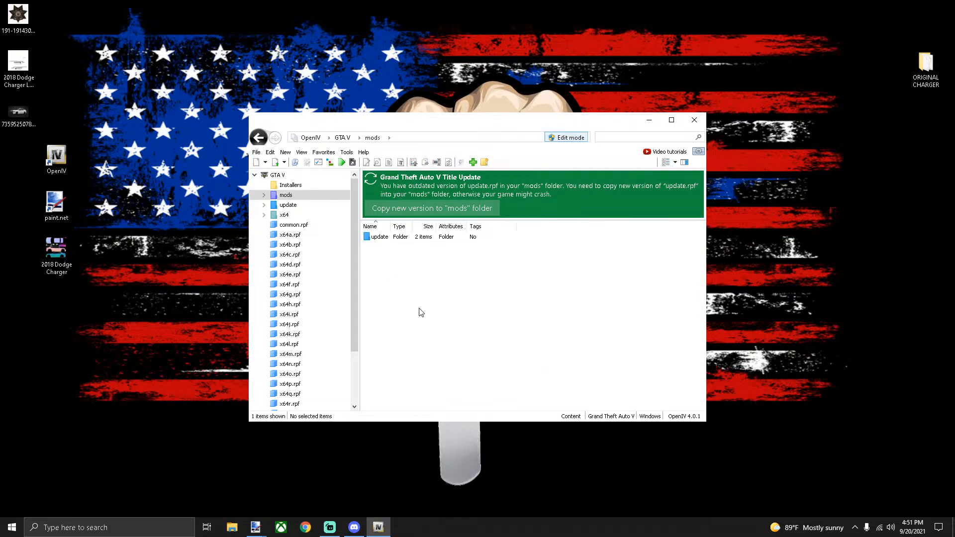
double_click(381, 238)
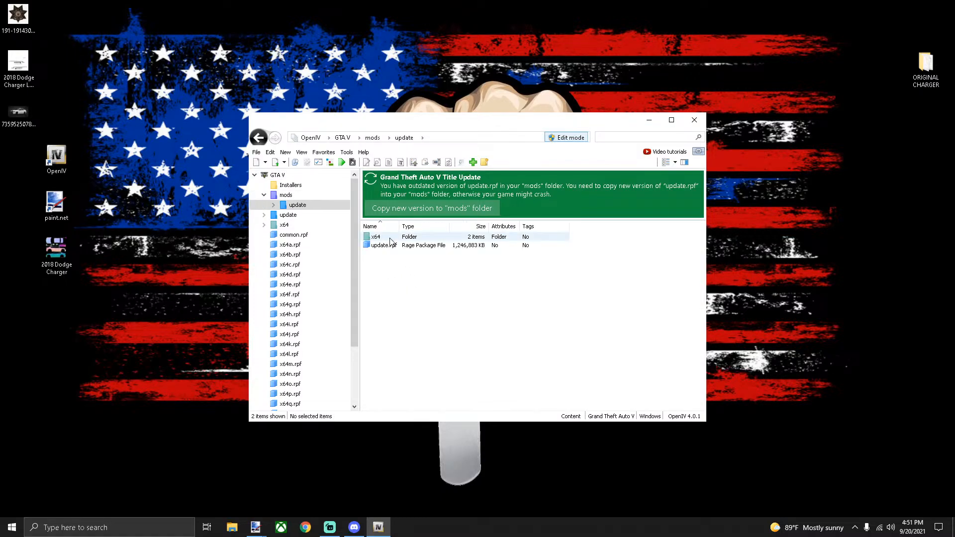
double_click(384, 238)
double_click(391, 247)
double_click(390, 254)
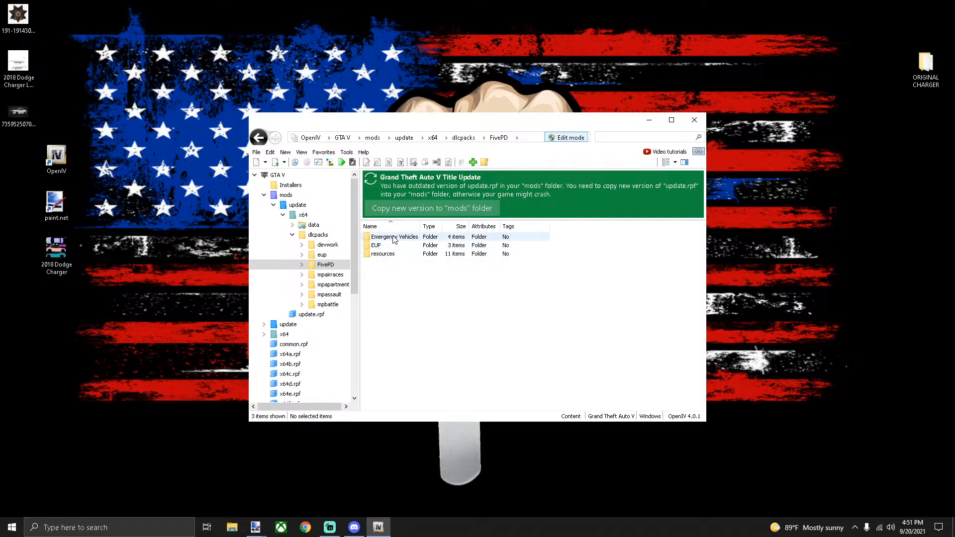
double_click(394, 238)
double_click(392, 238)
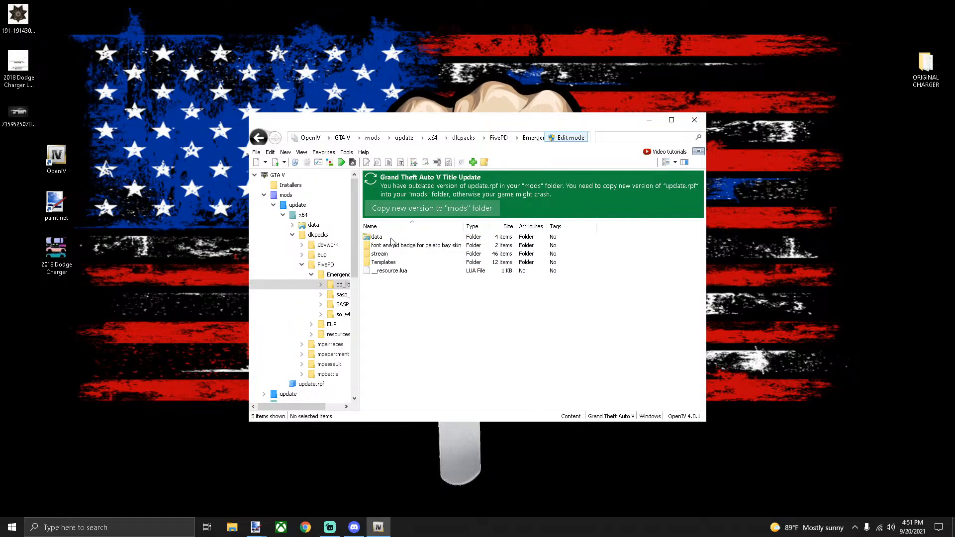
double_click(388, 254)
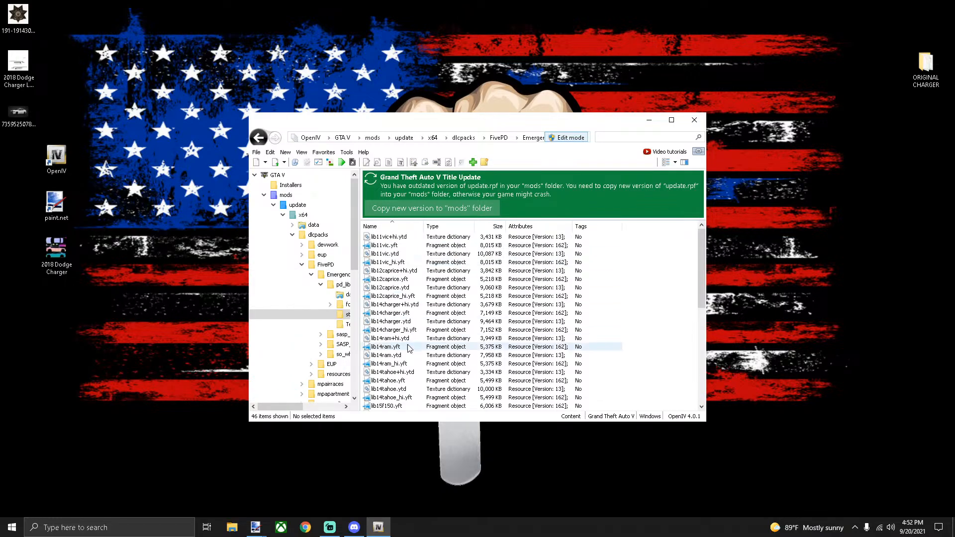
Set 2018charger_sign_1 in lib18charger+hi.ytd to 1 mipmap level, save, and copy the file to the desktop
scroll(408, 349, down, 4)
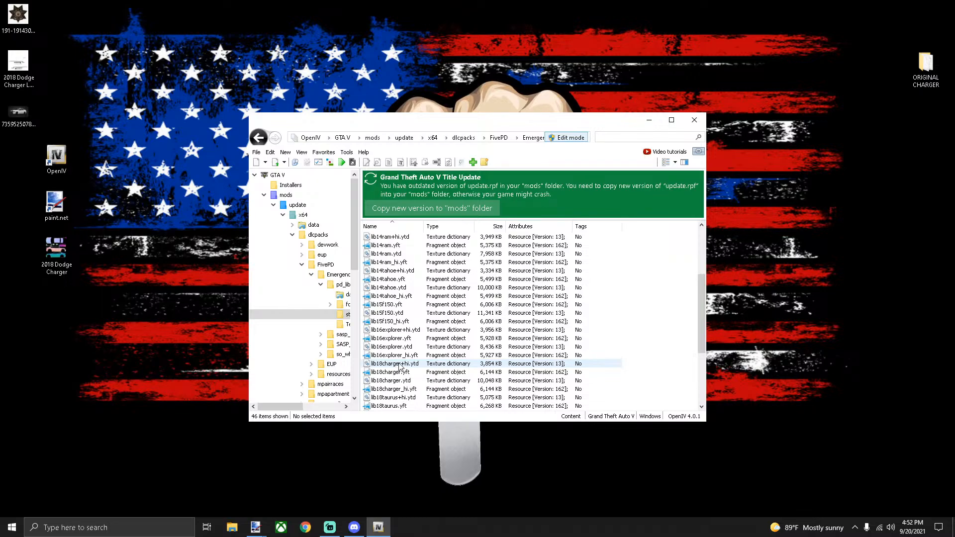
click(400, 366)
double_click(400, 366)
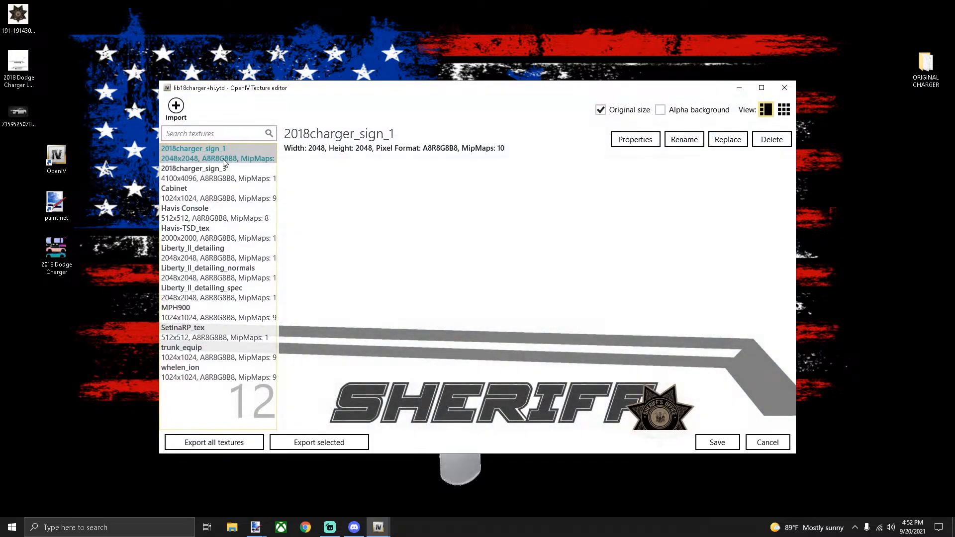
click(631, 142)
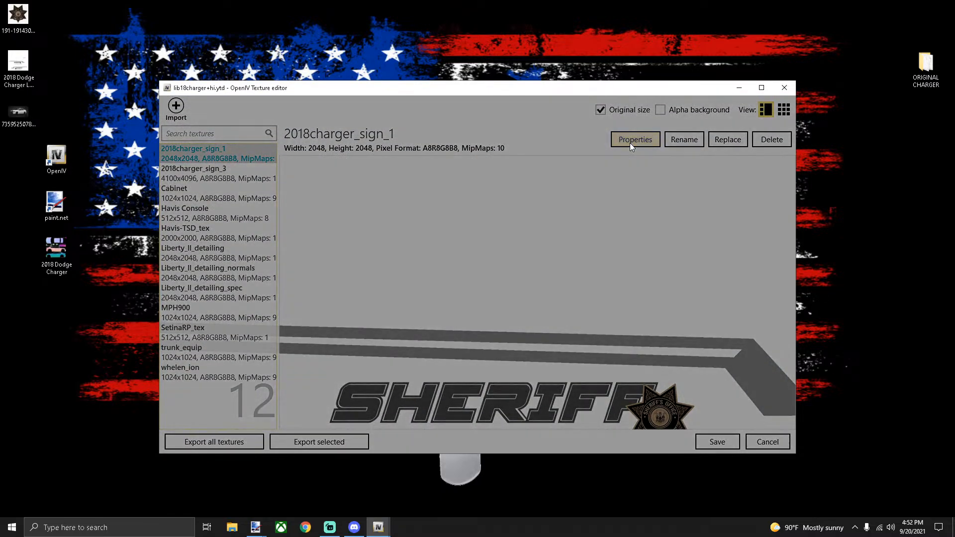
click(398, 252)
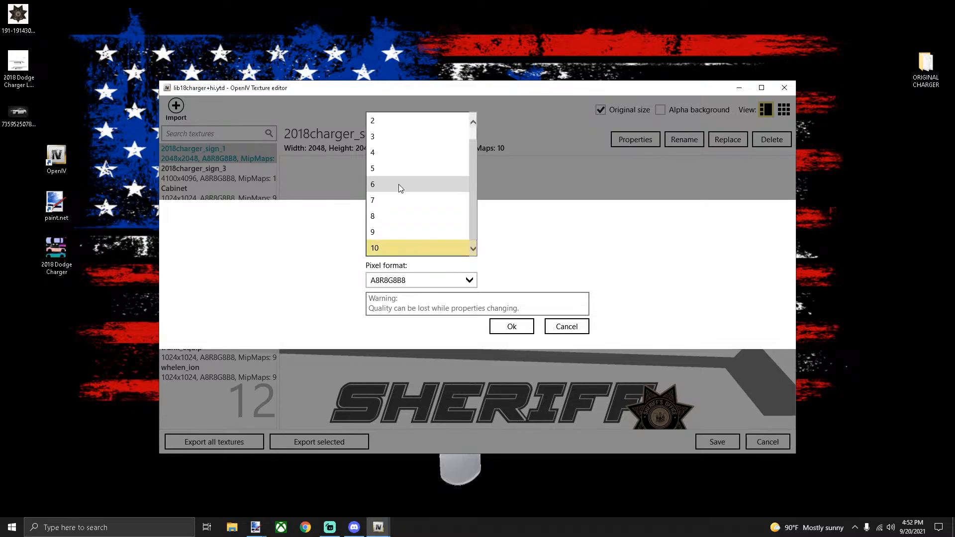
click(395, 122)
click(515, 328)
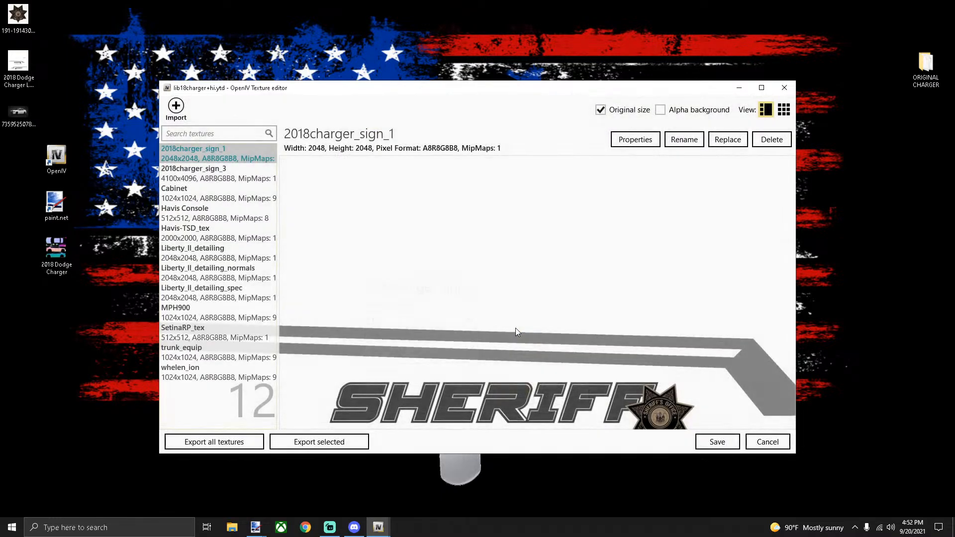
click(719, 443)
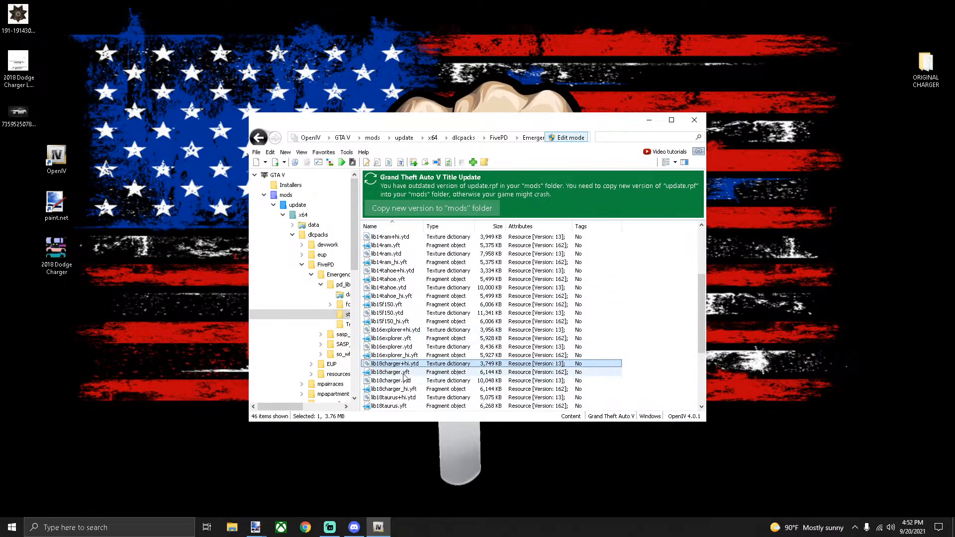
drag(866, 300, 861, 297)
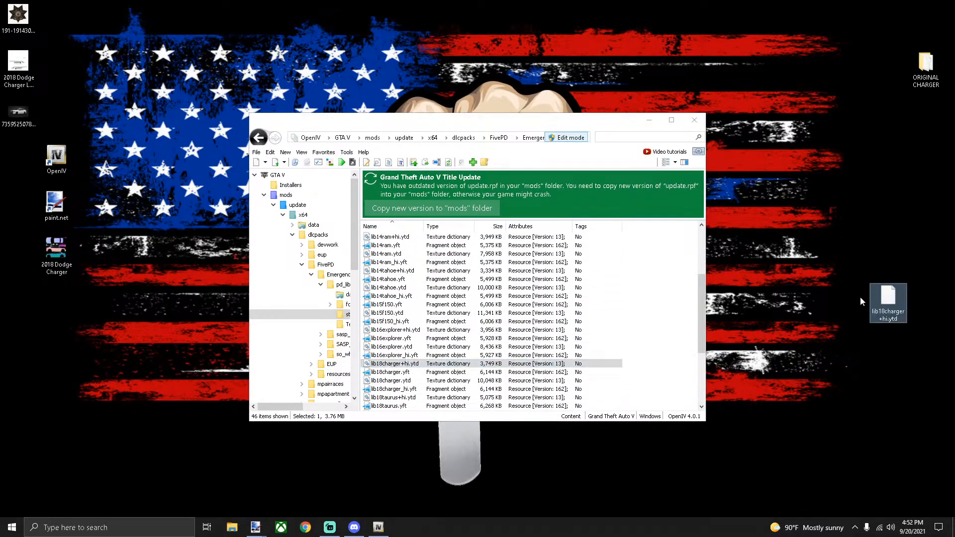
Reduce 2018charger_sign_1 in lib18charger.ytd to 1 mipmap level
double_click(400, 381)
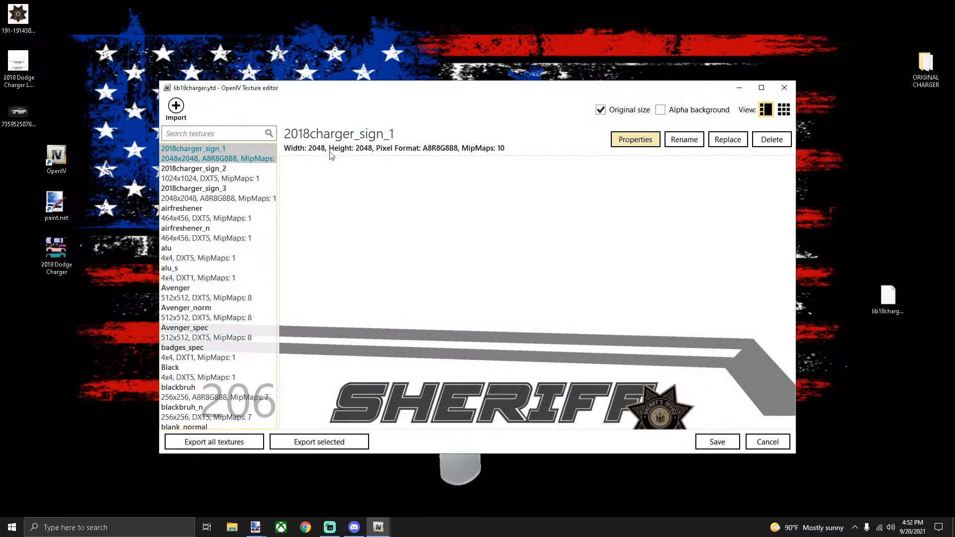
click(628, 140)
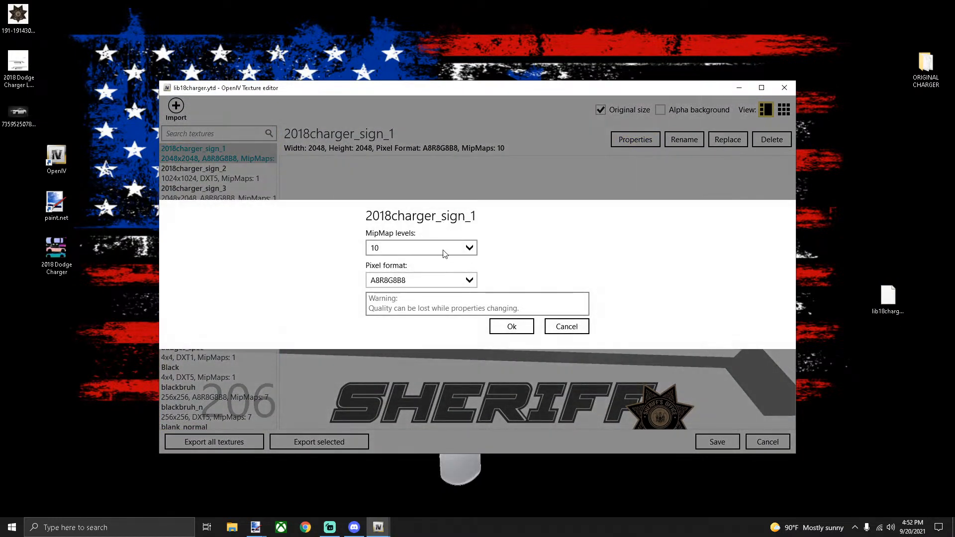
click(398, 244)
scroll(398, 199, up, 3)
click(400, 129)
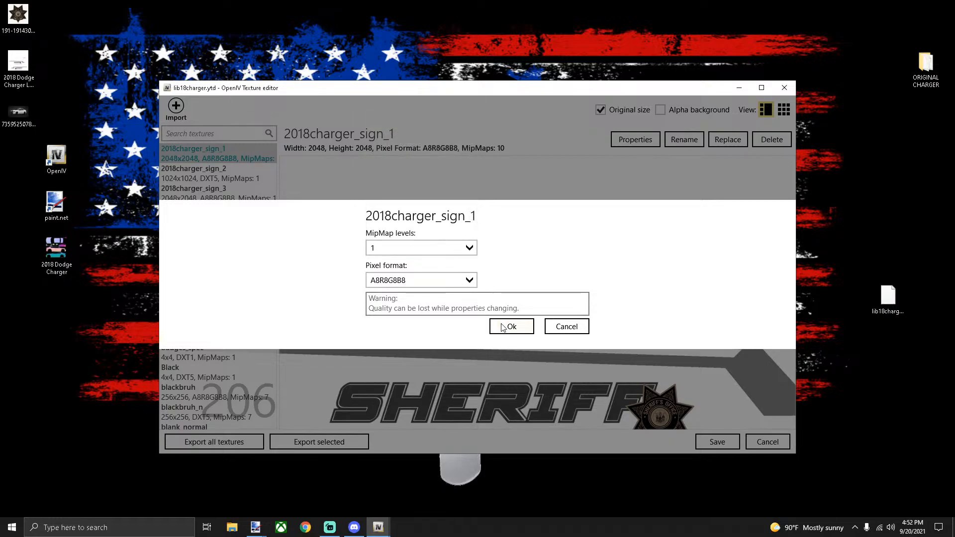
click(505, 328)
Save lib18charger.ytd, copy it to the desktop, and close OpenIV
click(721, 440)
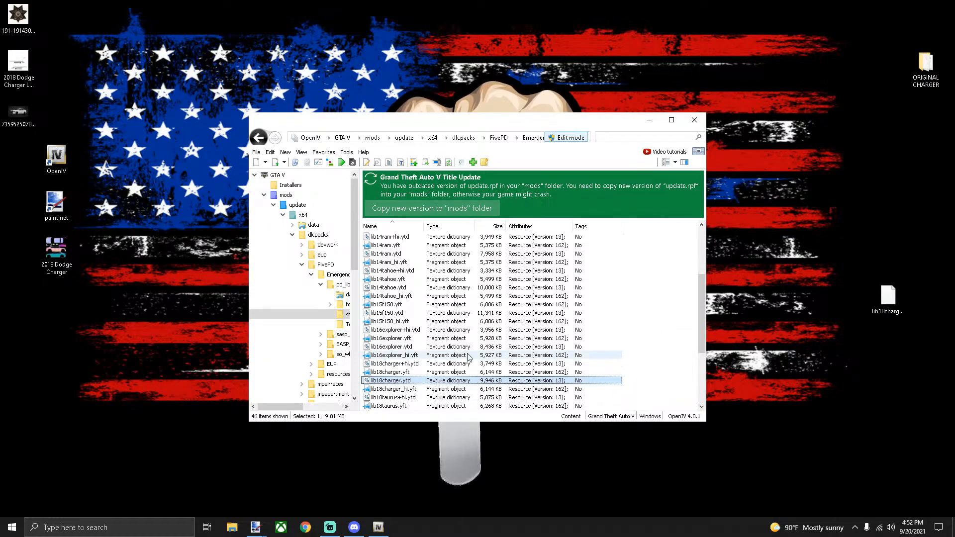
drag(828, 354, 885, 335)
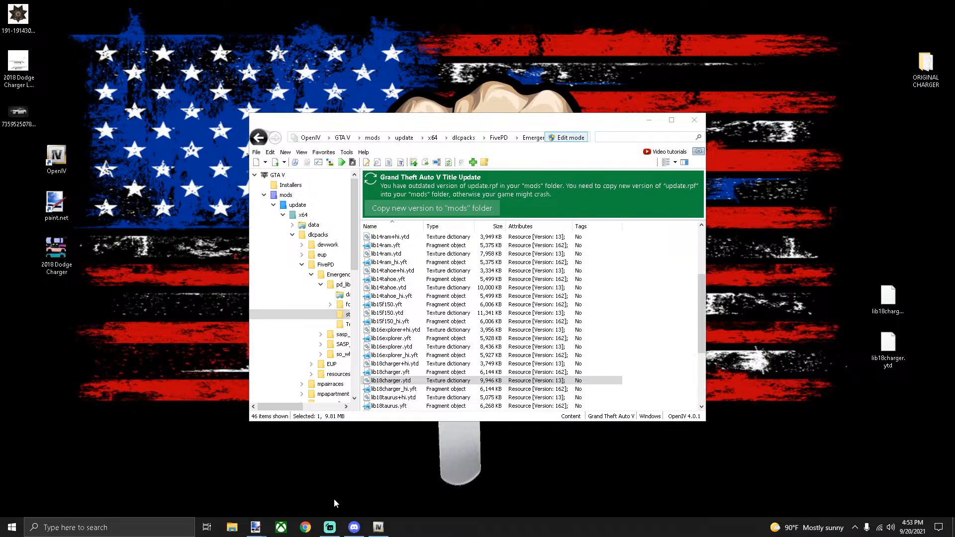
click(695, 121)
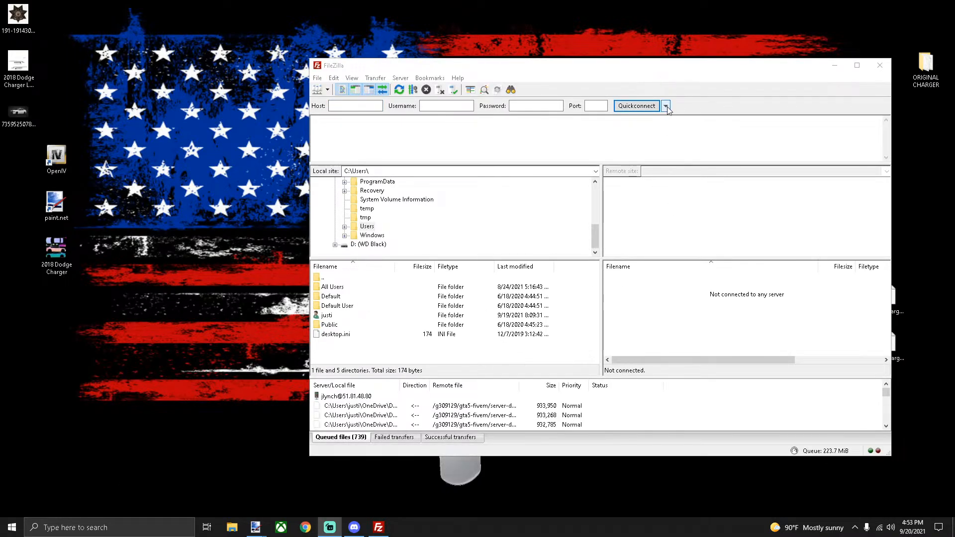
Reconnect to the saved server and open server-data/resources/[leo_cars]/pd_lib2/stream
drag(656, 68, 505, 68)
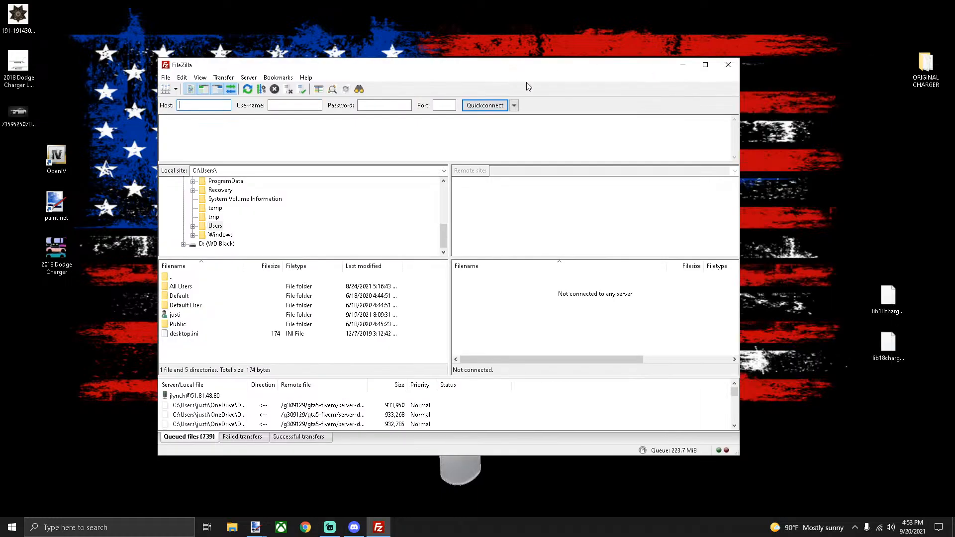
click(516, 108)
click(542, 135)
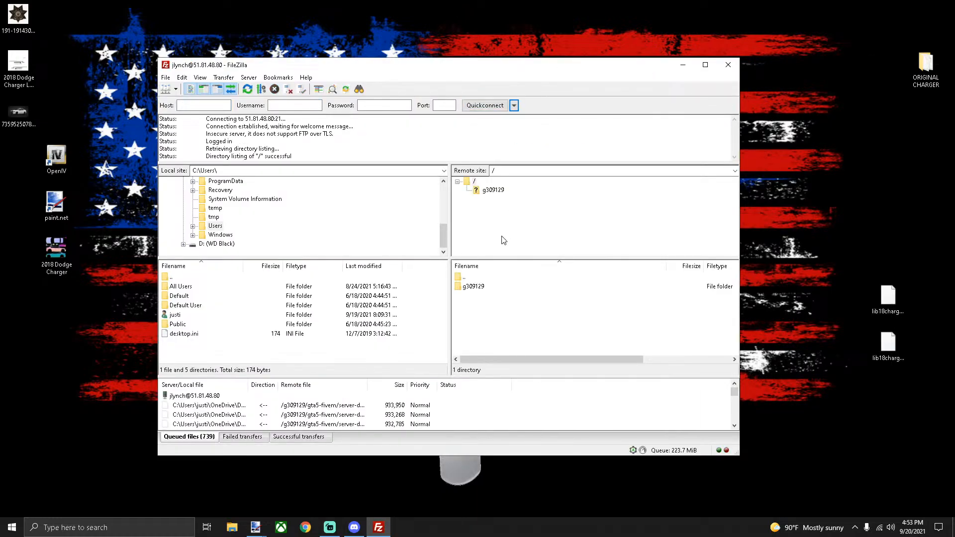
double_click(482, 287)
double_click(482, 290)
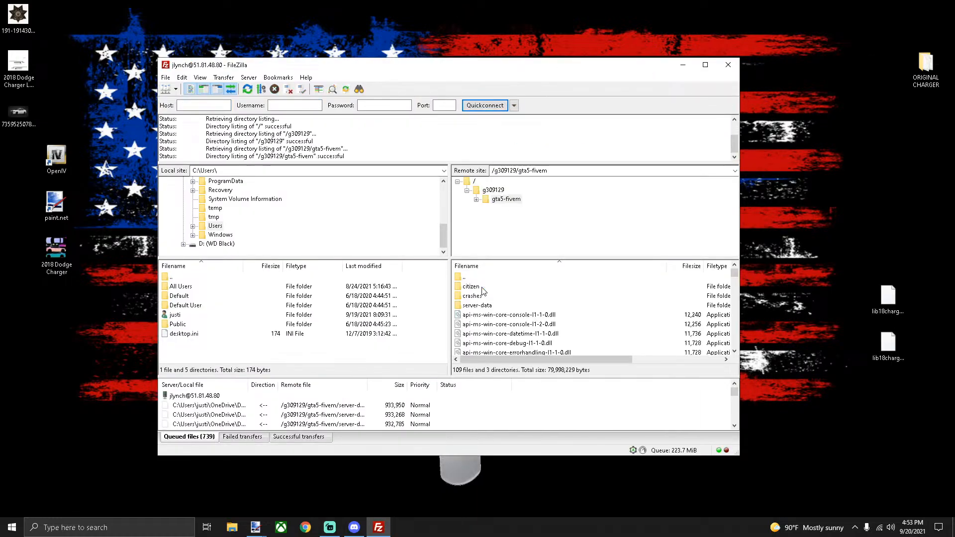
double_click(478, 305)
double_click(481, 306)
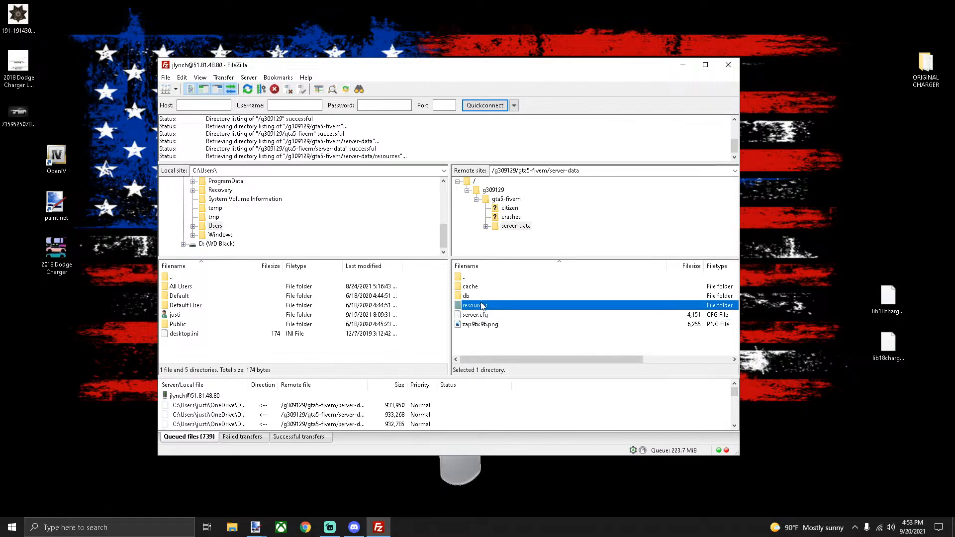
double_click(479, 316)
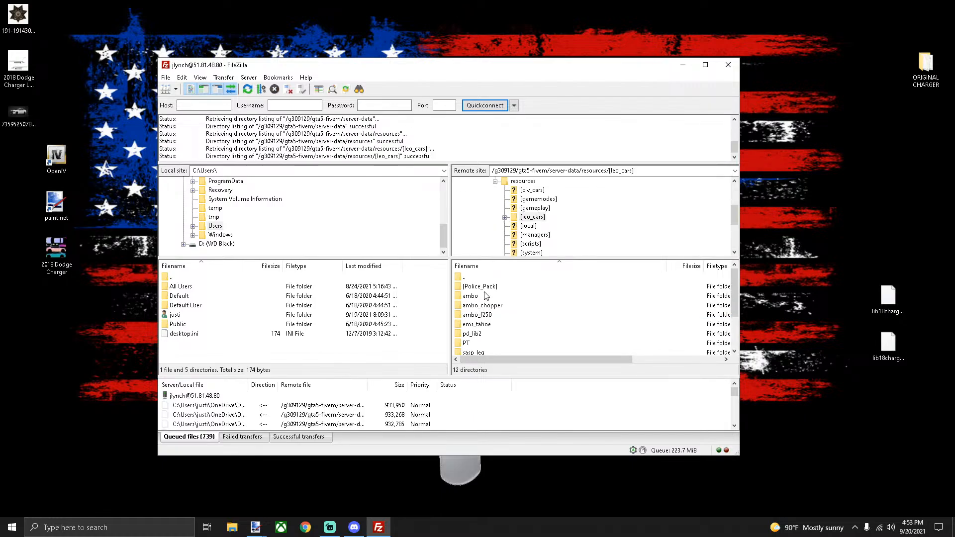
double_click(478, 336)
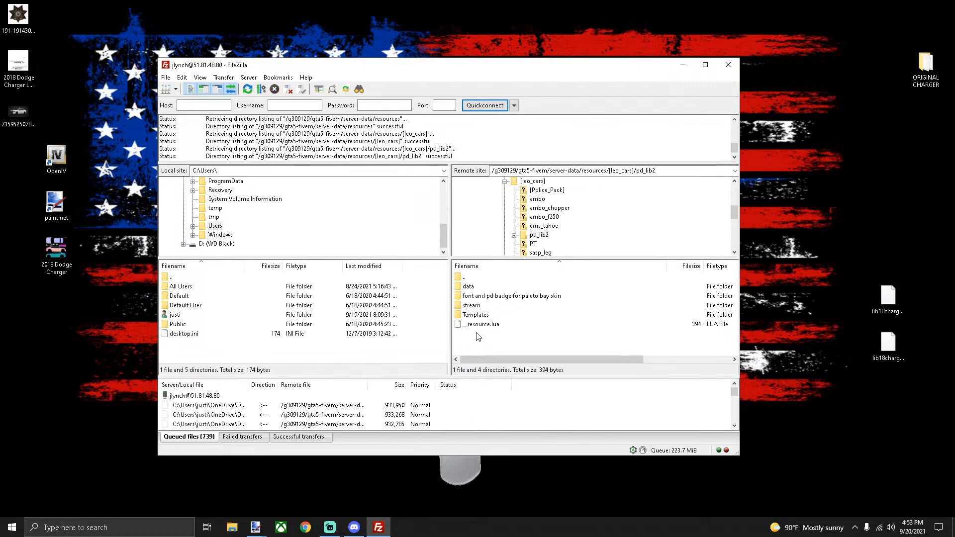
double_click(482, 307)
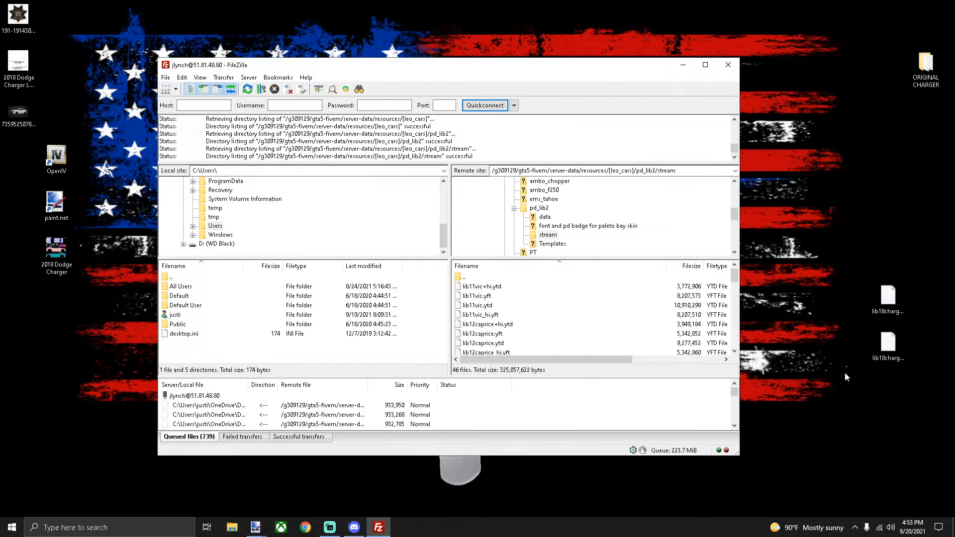
Upload both lib18charger .ytd files over the server copies, clear notifications, and close FileZilla
drag(845, 377, 612, 321)
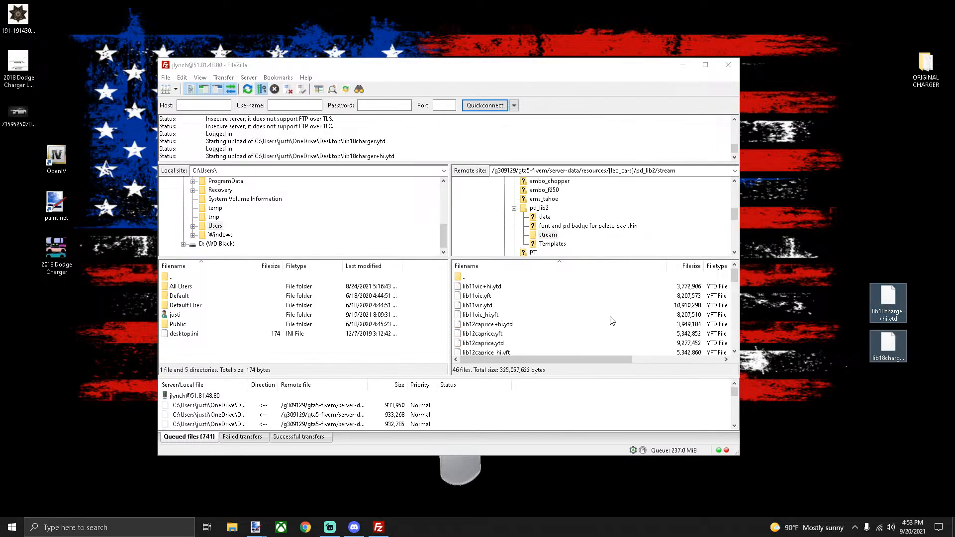
click(561, 327)
click(563, 329)
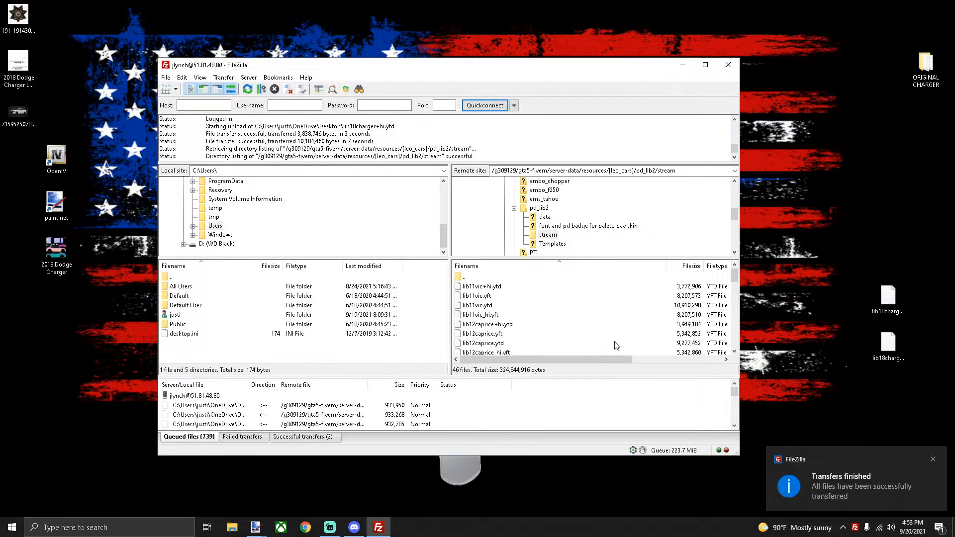
click(923, 484)
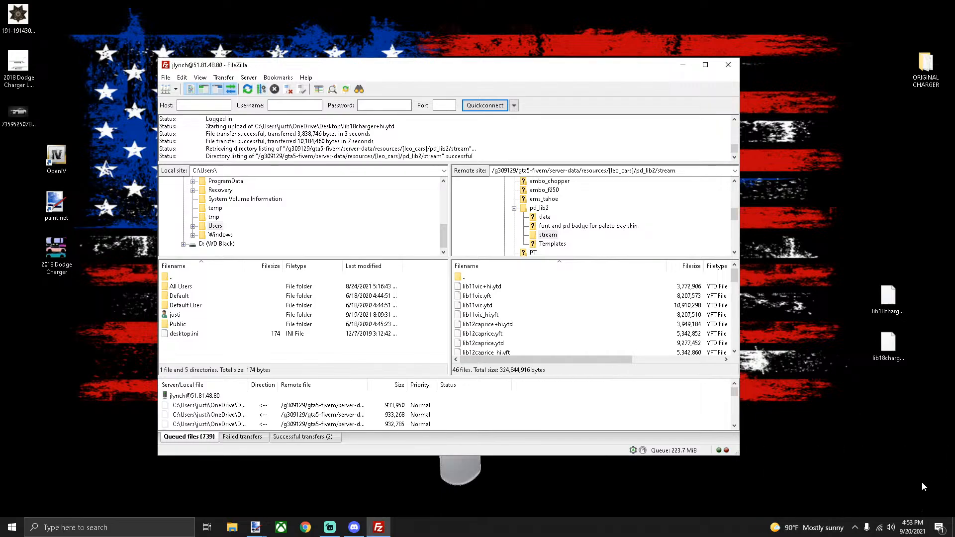
click(939, 528)
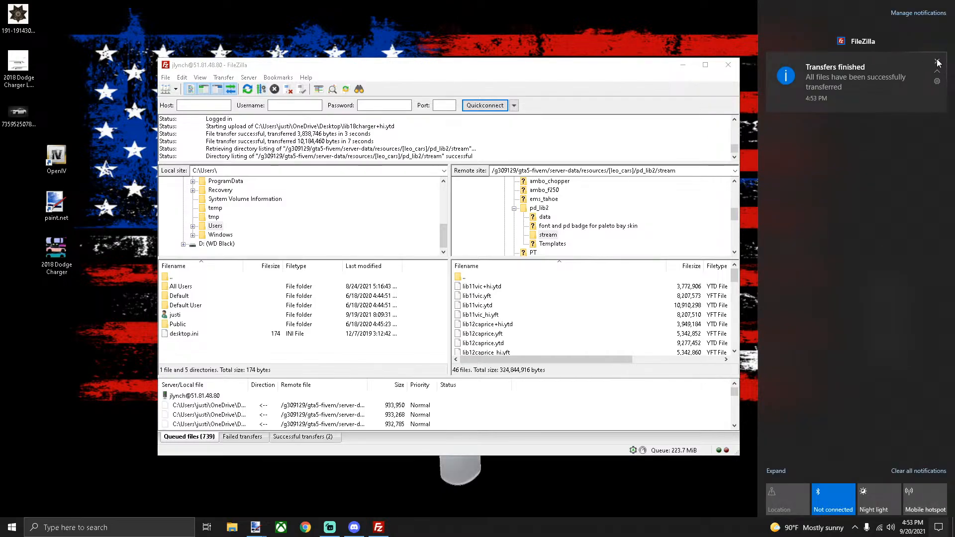
click(938, 61)
click(729, 65)
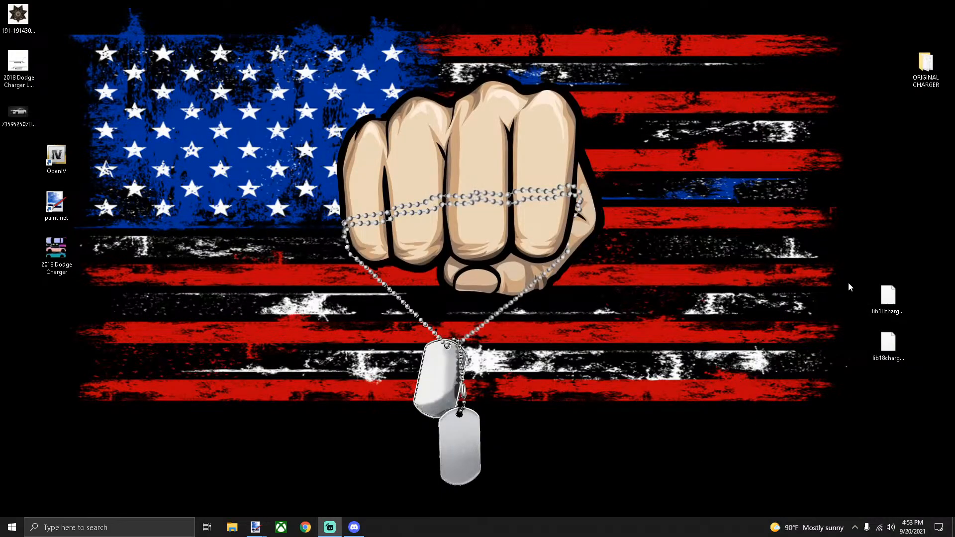
Delete the two lib18charger files and move the OpenIV, paint.net and Charger icons bottom-left
drag(849, 283, 895, 356)
key(Delete)
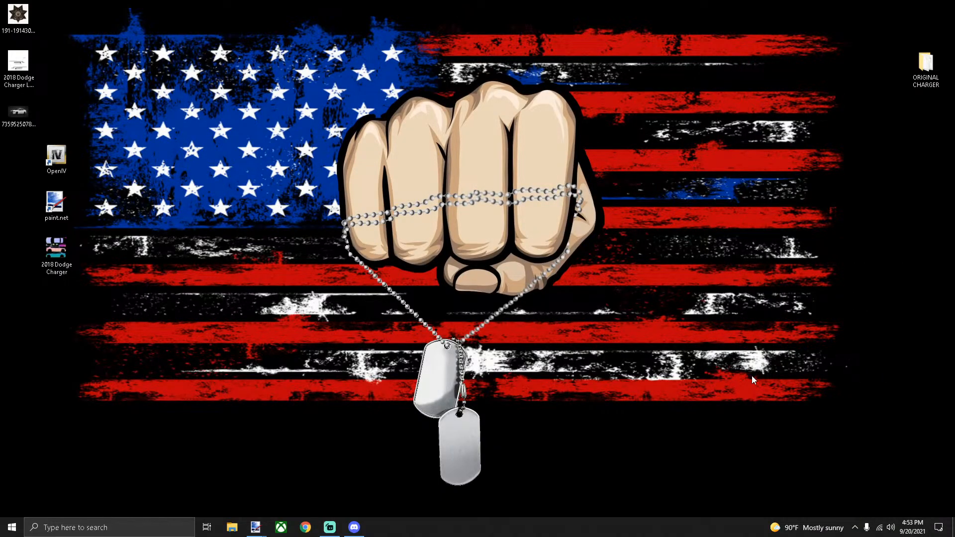
mouse_move(91, 139)
mouse_down()
mouse_move(23, 255)
mouse_move(26, 287)
mouse_up()
mouse_move(59, 193)
mouse_down()
mouse_move(42, 199)
mouse_move(50, 401)
mouse_move(38, 398)
mouse_up()
click(311, 322)
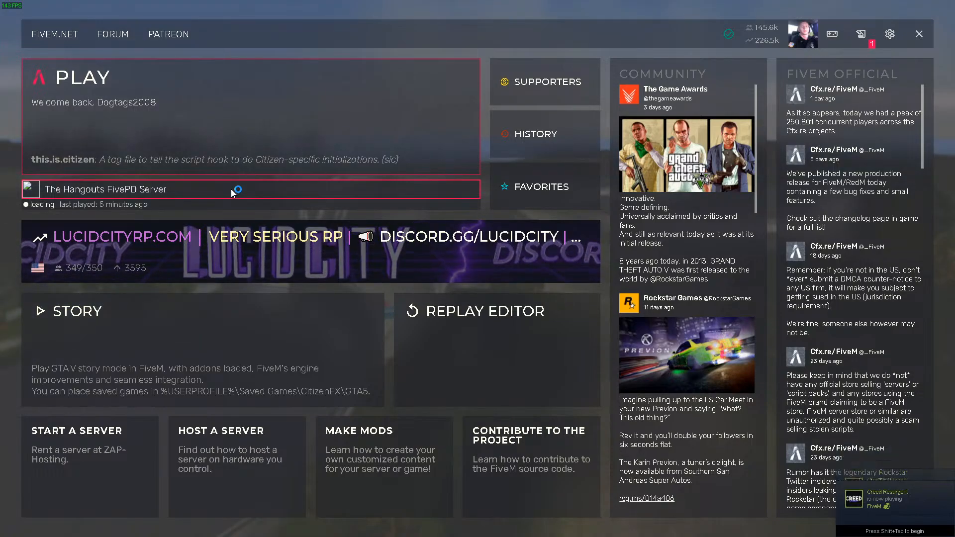
Join The Hangouts FivePD Server again and spawn at Mount Chiliad
click(164, 188)
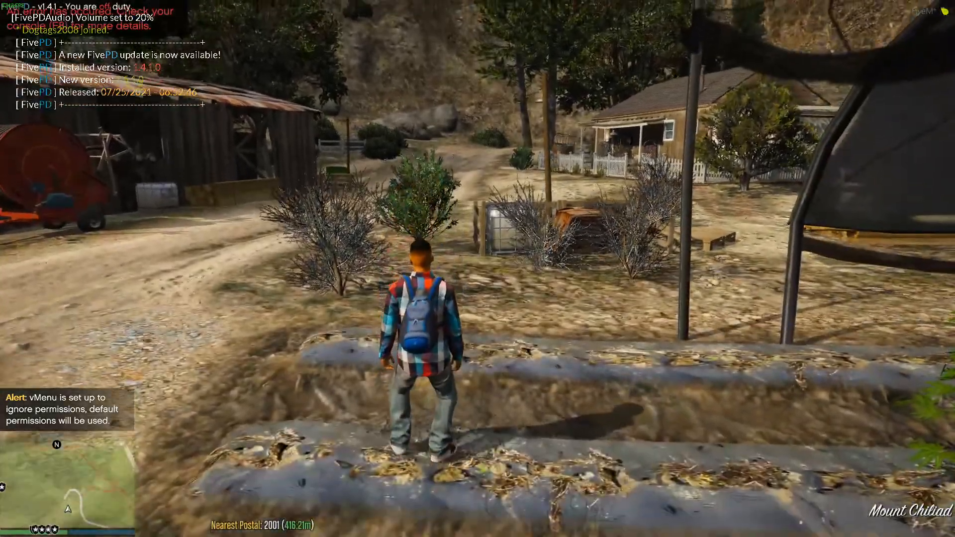
Place a waypoint at Sandy Shores on the map and teleport there with vMenu
key(p)
scroll(478, 269, down, 5)
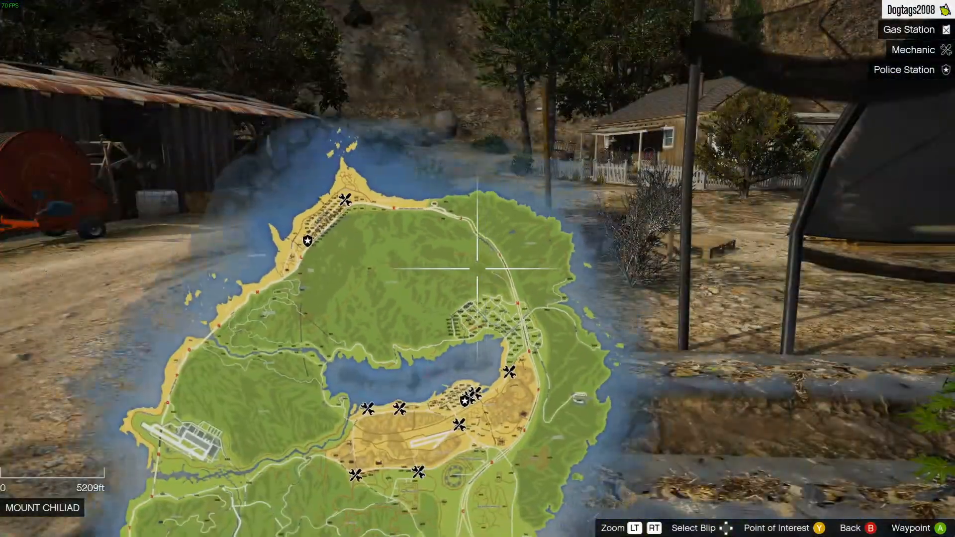
scroll(477, 269, up, 5)
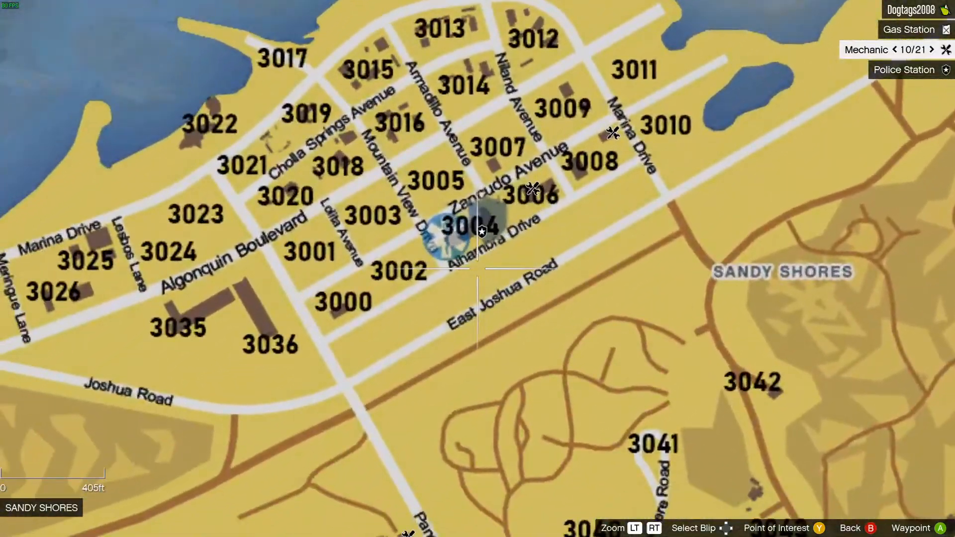
key(Return)
key(Escape)
key(m)
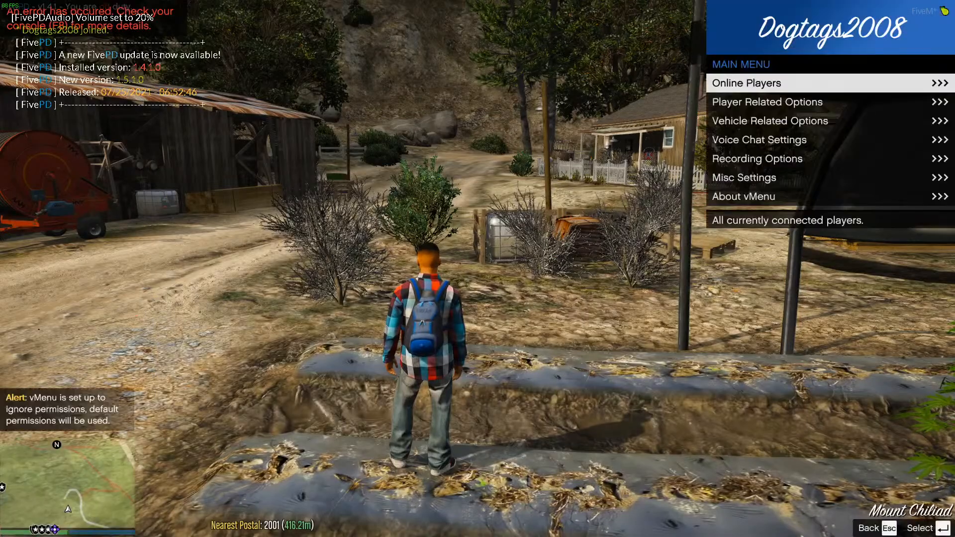
key(Up)
key(Up)
key(Return)
key(m)
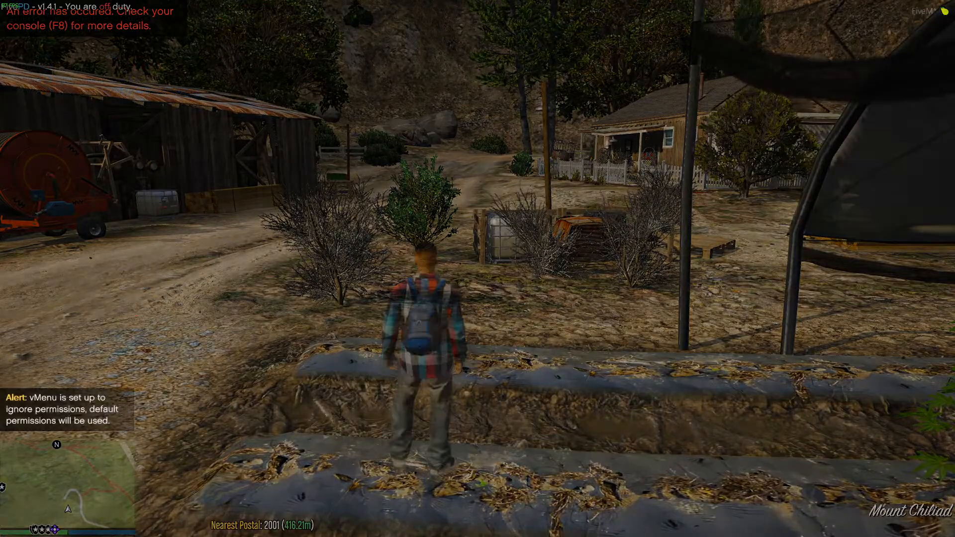
Spawn the saved PD 18 charger from vMenu's Emergency saved vehicles, which crashes FiveM
key(Escape)
key(Escape)
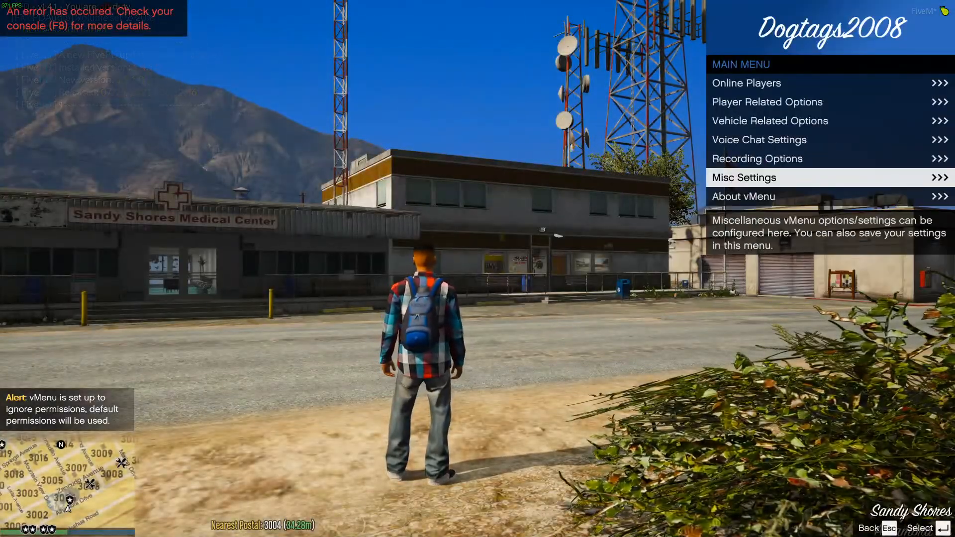
key(Up)
key(Up)
key(Up)
key(Return)
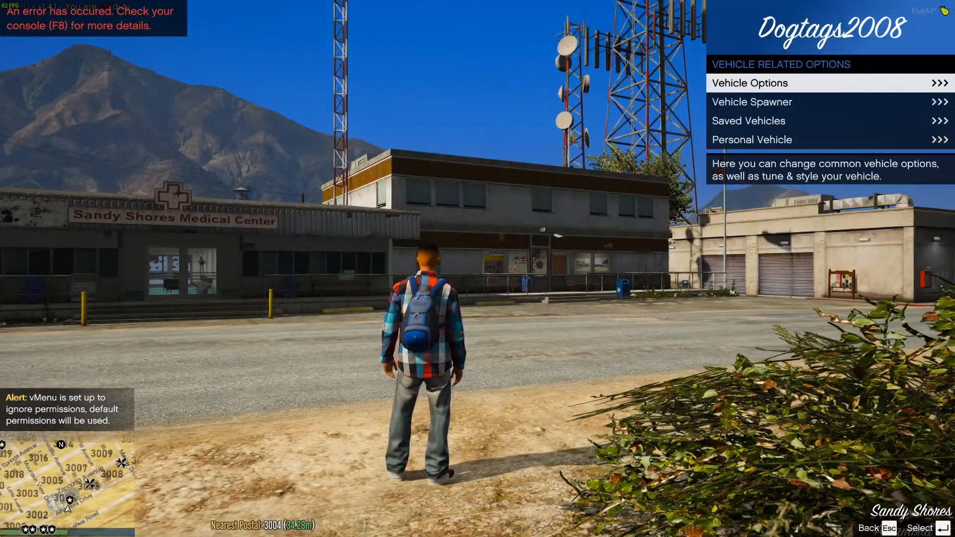
key(Down)
key(Down)
key(Return)
key(Up)
key(Up)
key(Up)
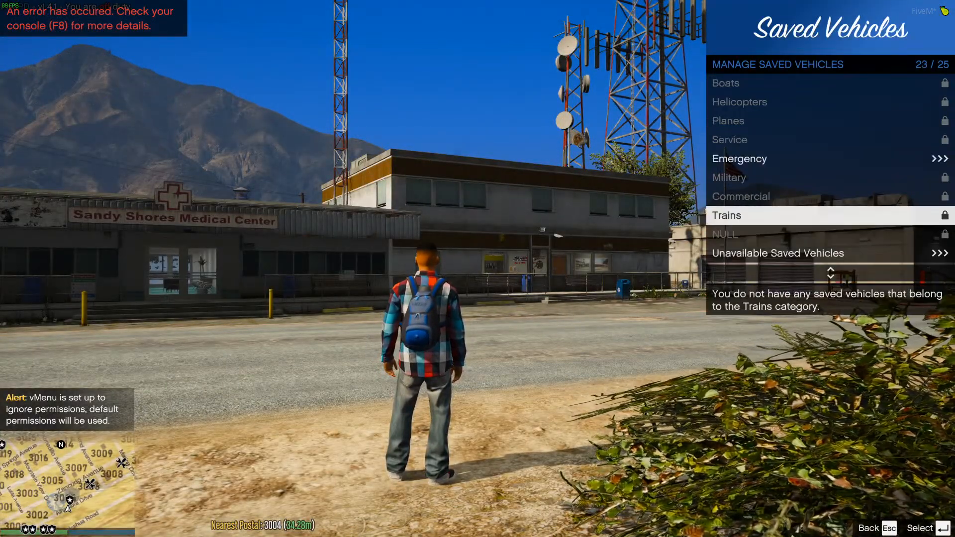
key(Up)
key(Up)
key(Up)
key(Return)
key(Down)
key(Down)
key(Down)
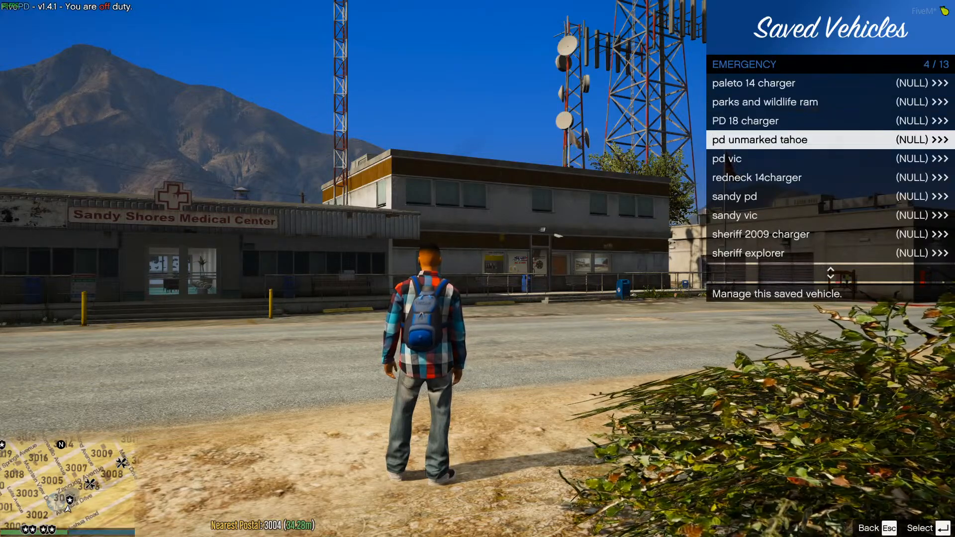
key(Down)
key(Down)
key(Up)
key(Up)
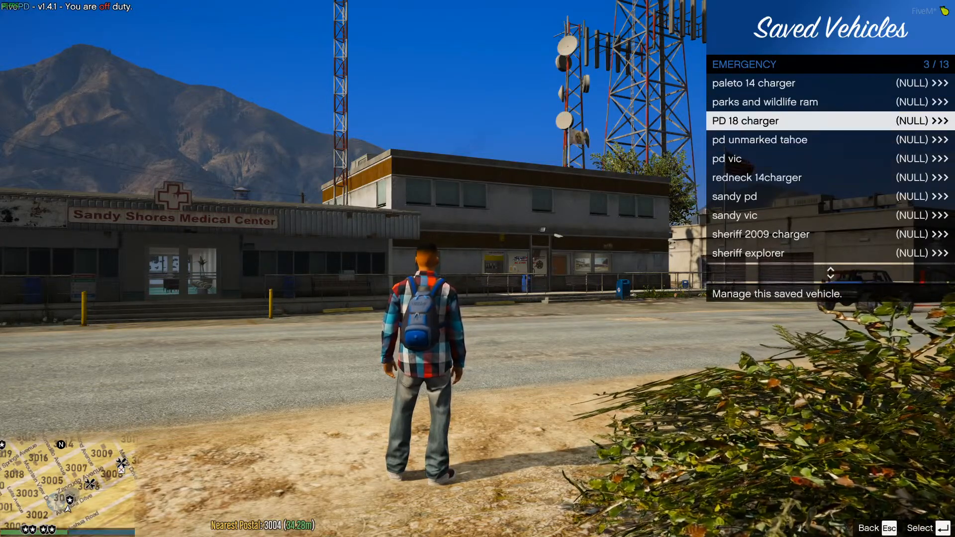
key(Return)
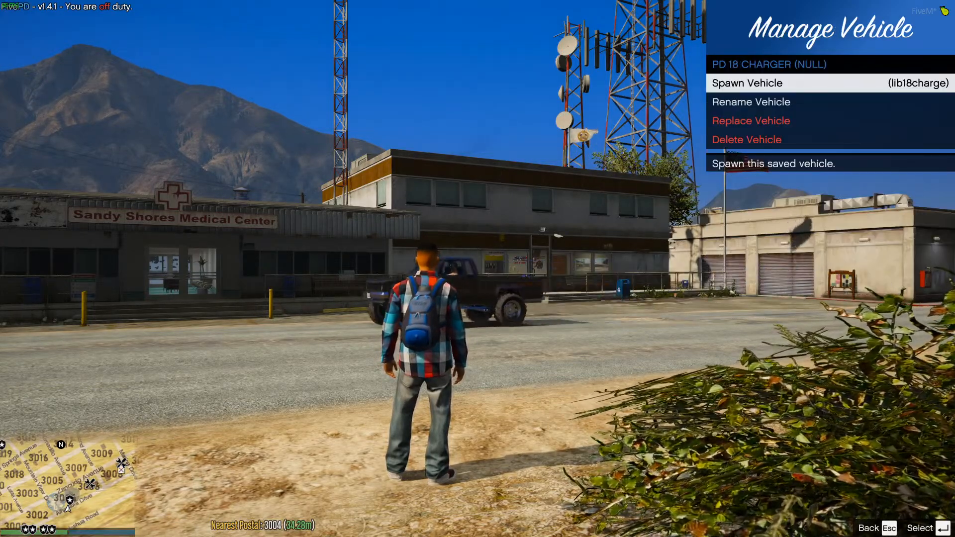
key(Return)
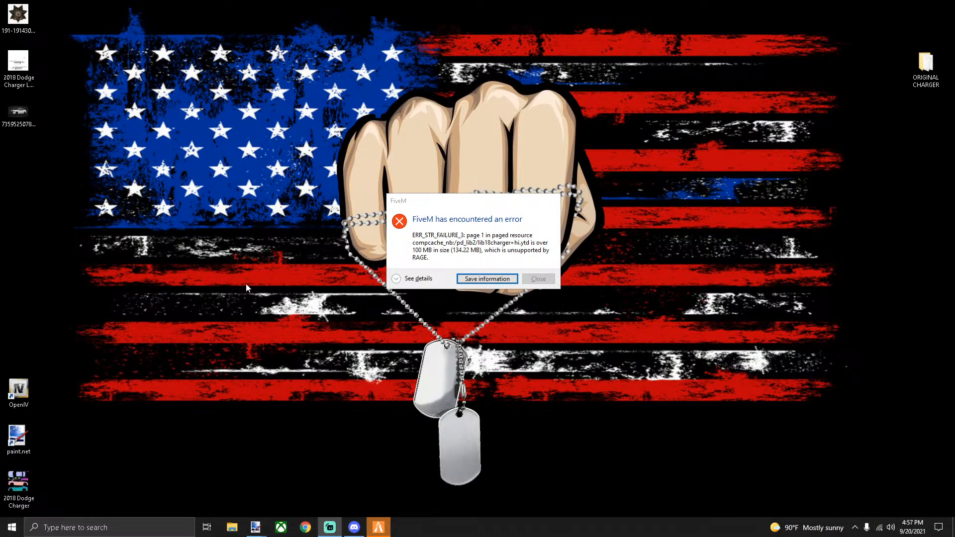
View and hide the lib18charger+hi.ytd 100 MB error details, then close the crash dialog
click(395, 280)
click(396, 280)
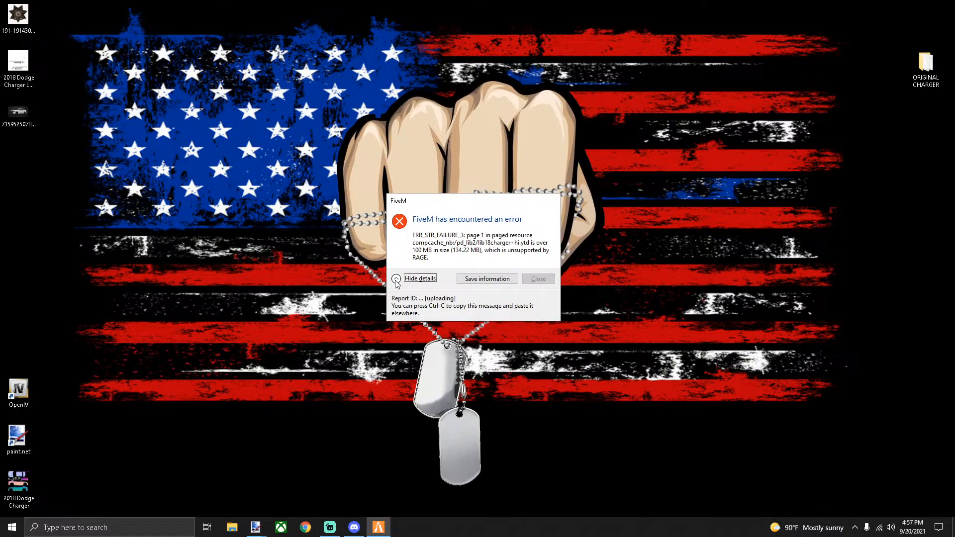
click(396, 280)
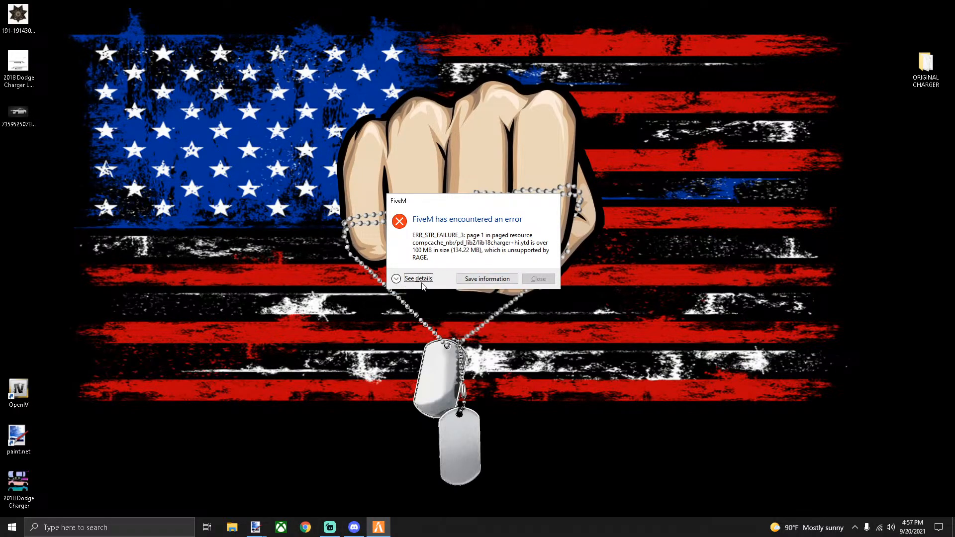
click(540, 279)
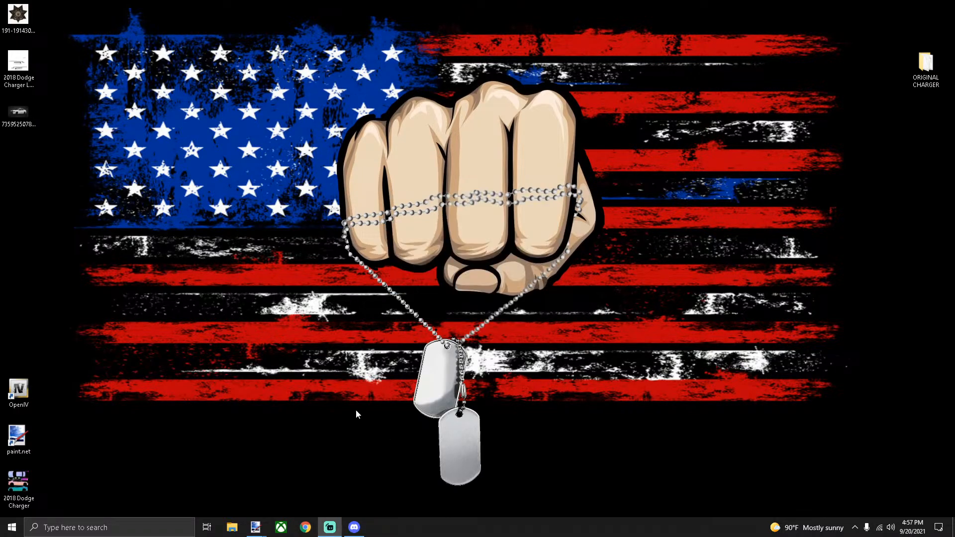